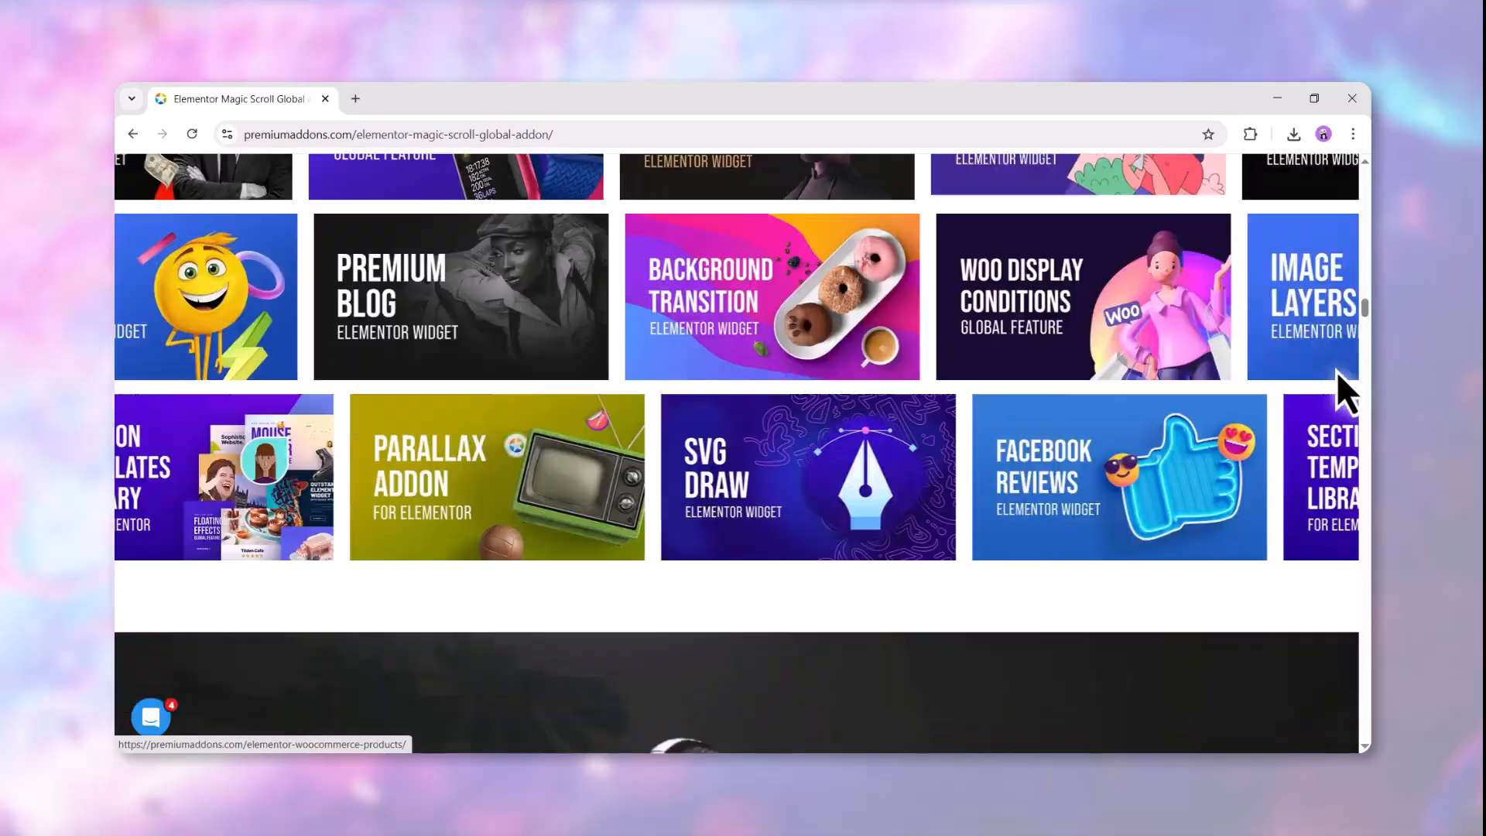
# - Look through the Magic Scroll addon page and the Margaret, Sushi Rolls, Video and Magic scroll demo pages to see their scroll effects
pyautogui.scroll(-5, 1325, 441)
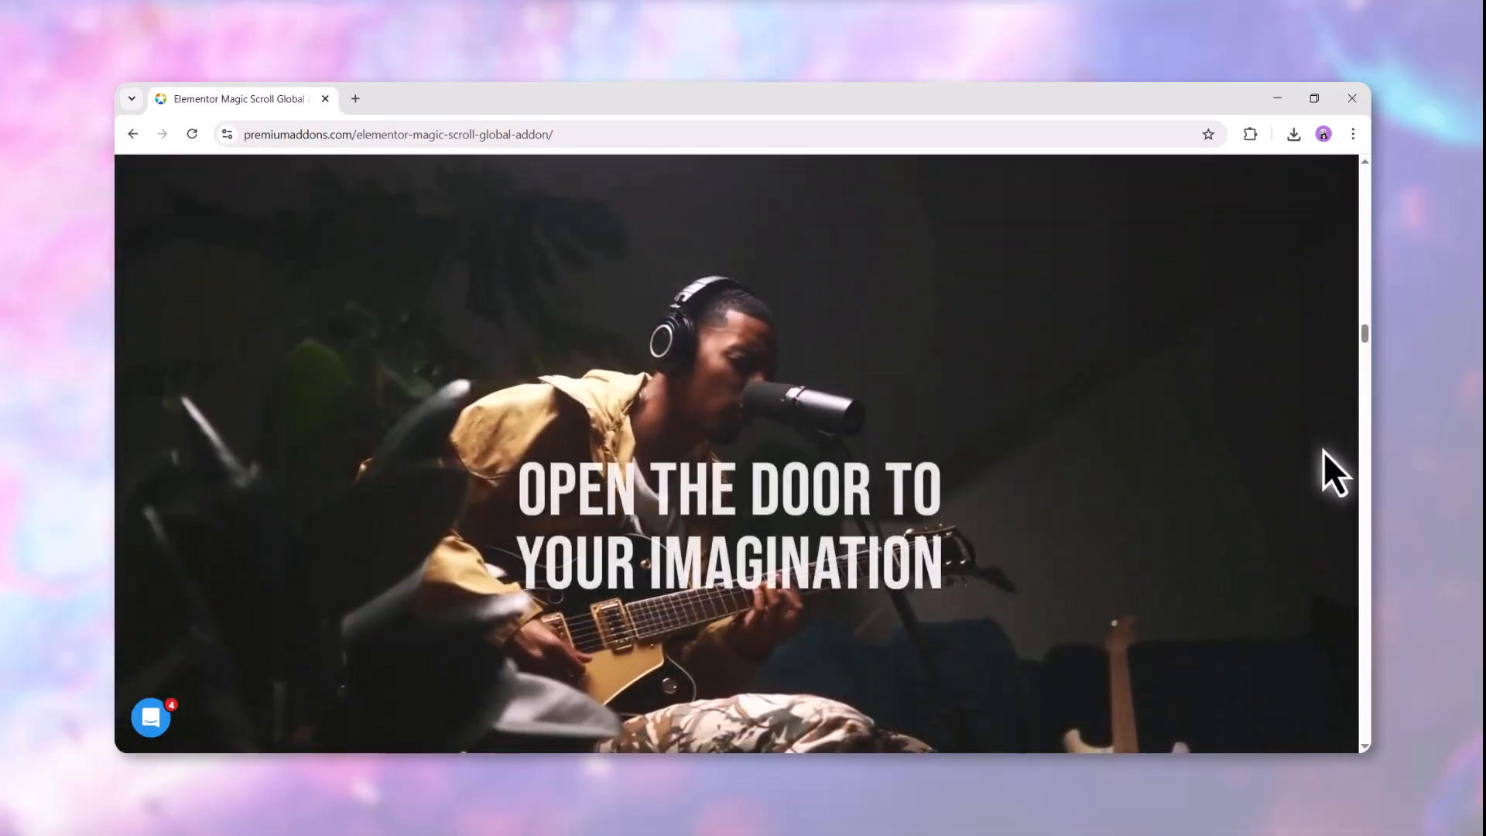
pyautogui.scroll(-5, 1314, 505)
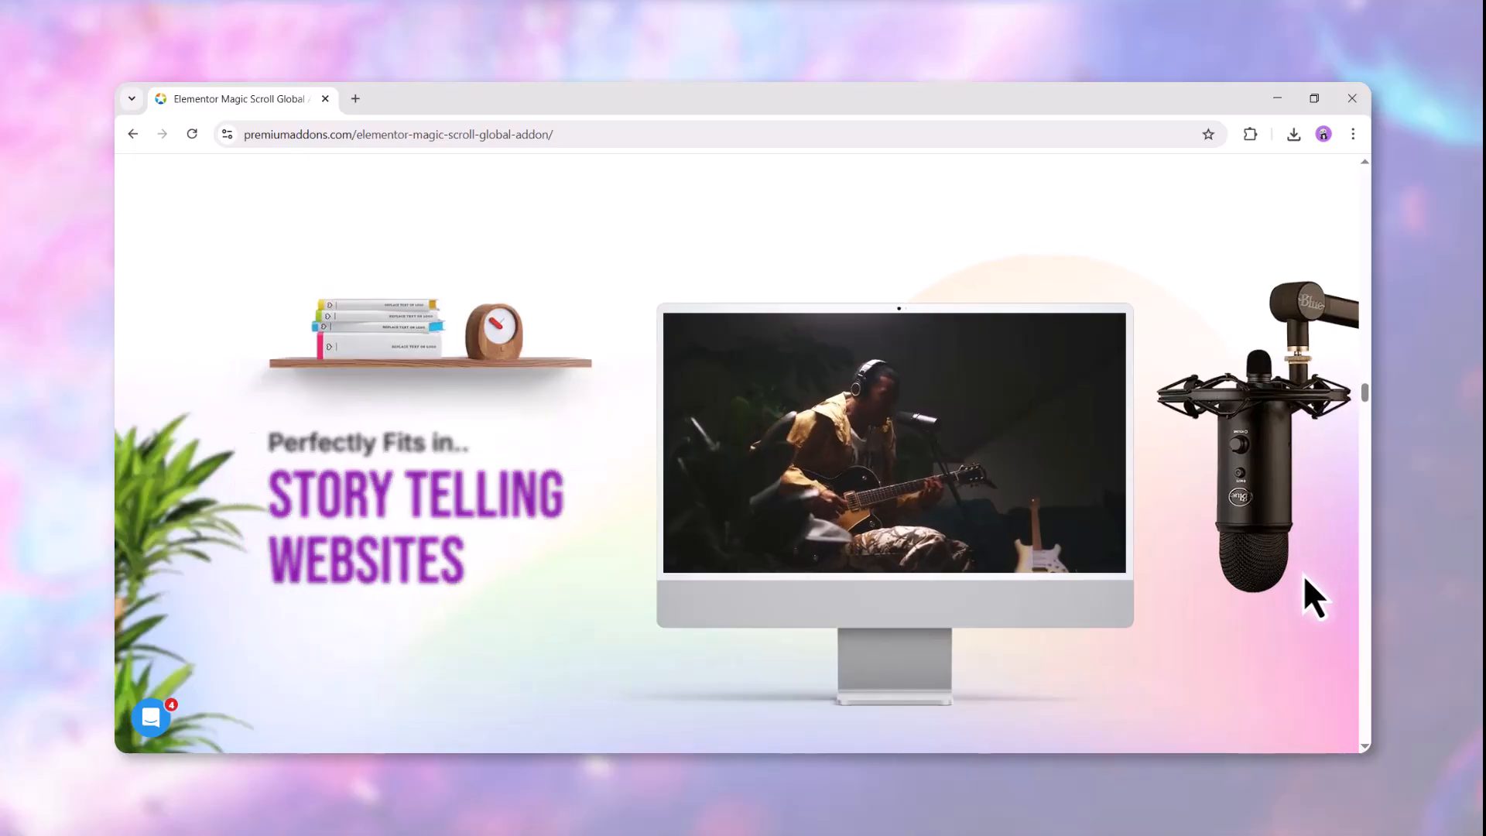
pyautogui.scroll(-3, 1302, 579)
pyautogui.scroll(-5, 1298, 607)
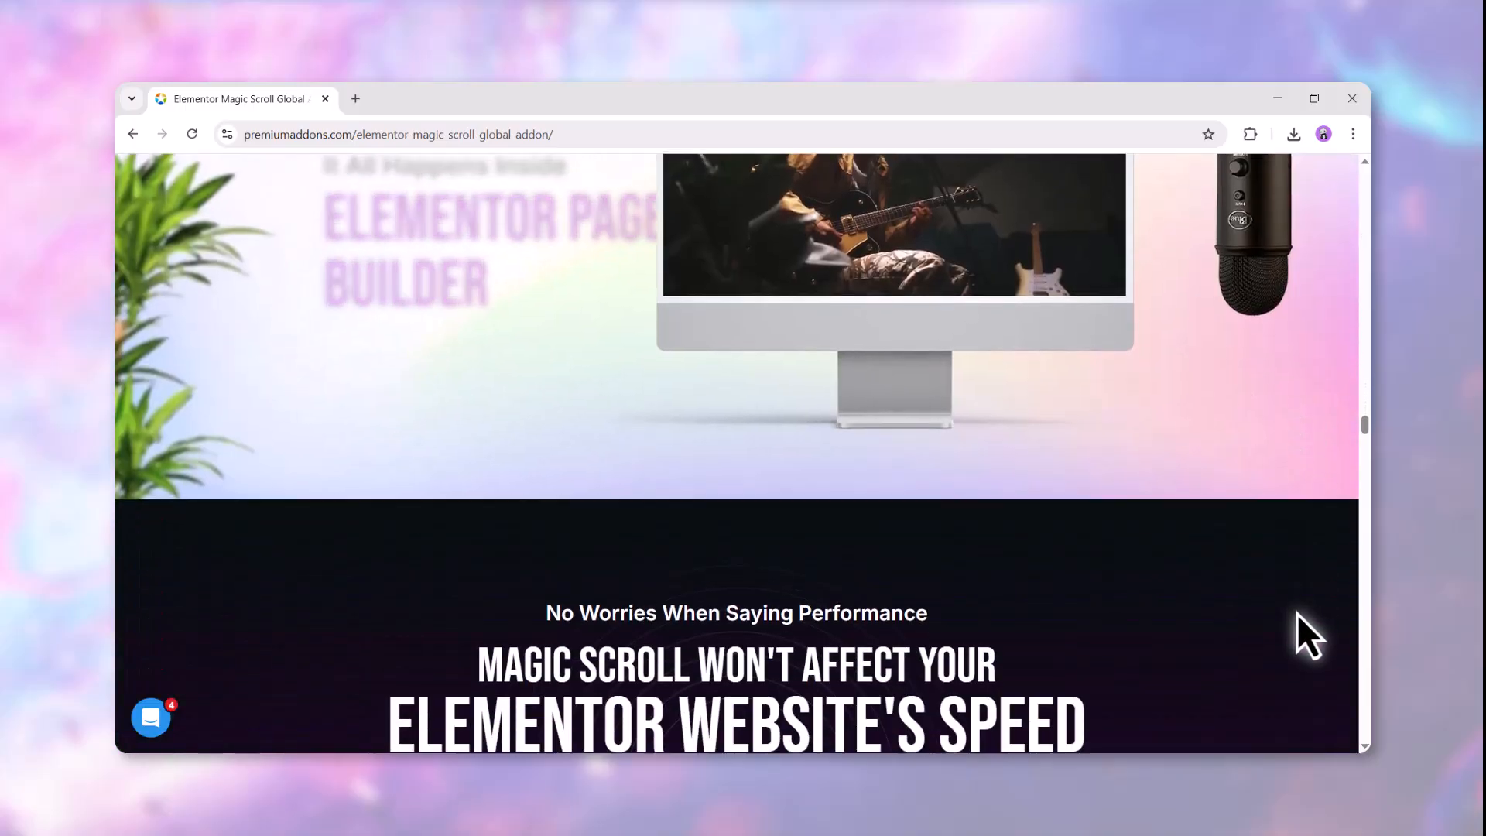
pyautogui.scroll(-3, 1293, 634)
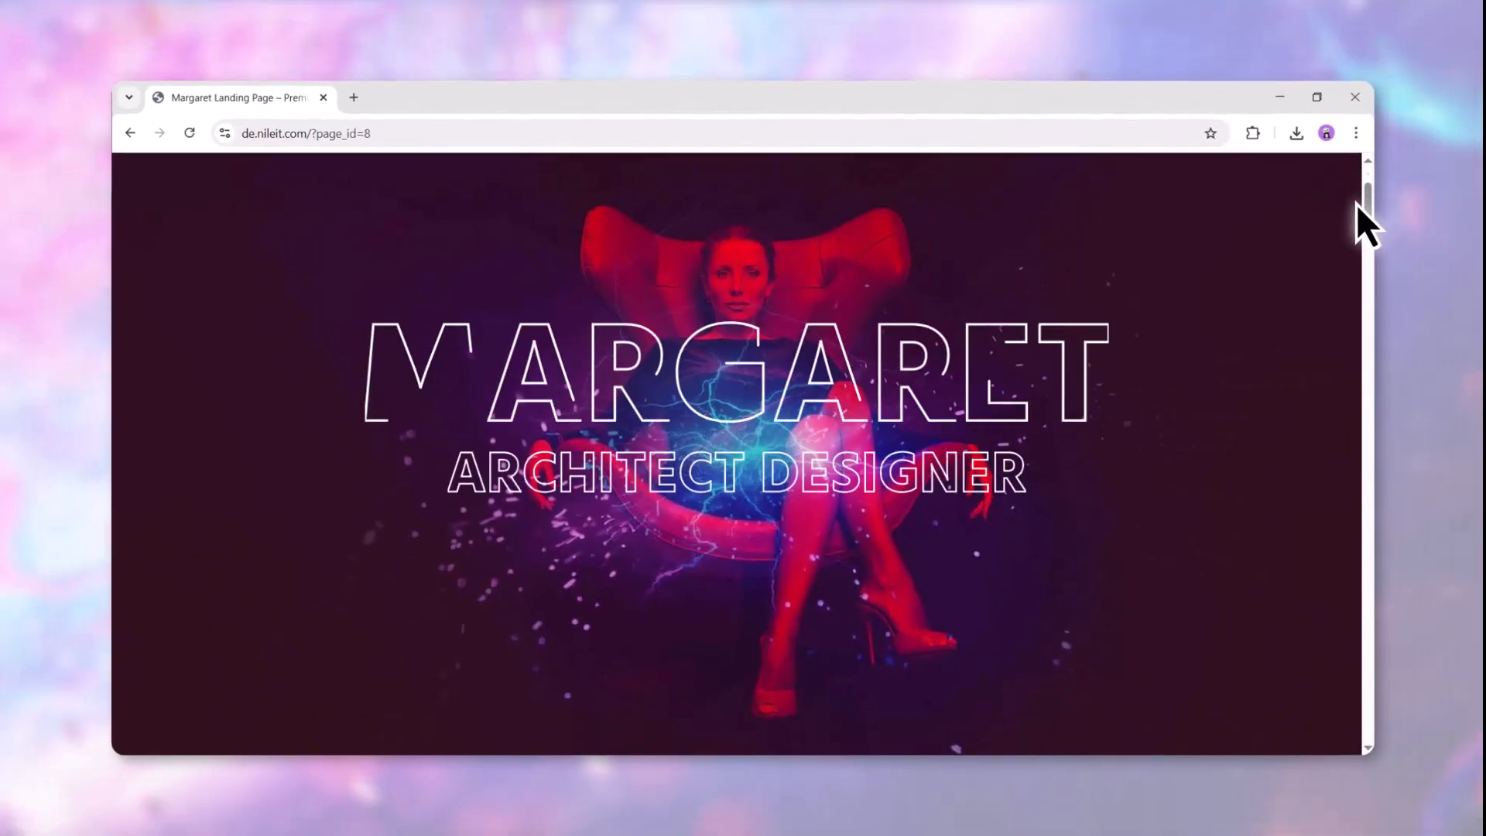
pyautogui.scroll(-2, 1341, 229)
pyautogui.scroll(-5, 1324, 258)
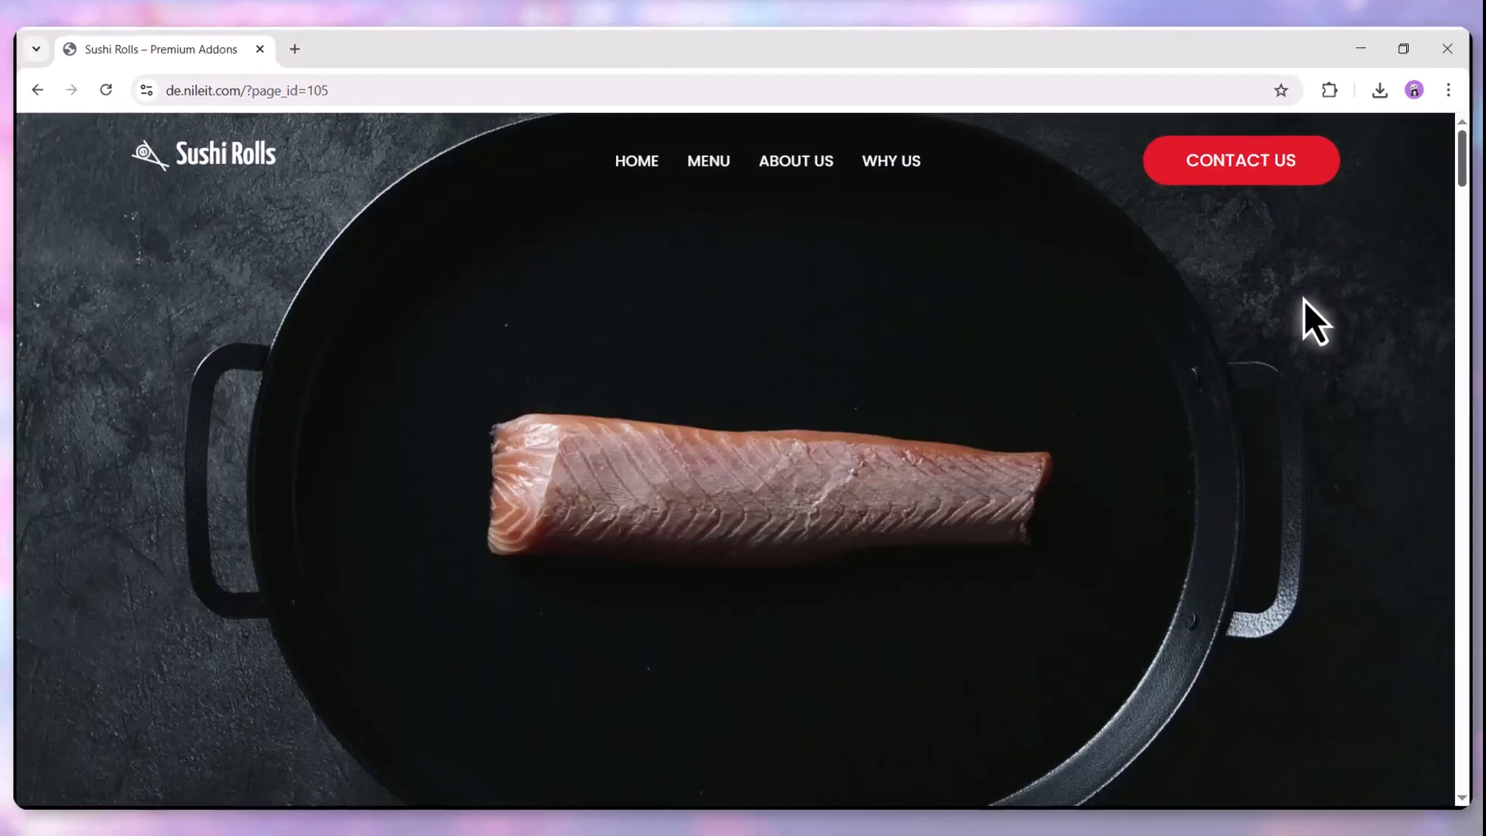
pyautogui.scroll(-1, 1323, 309)
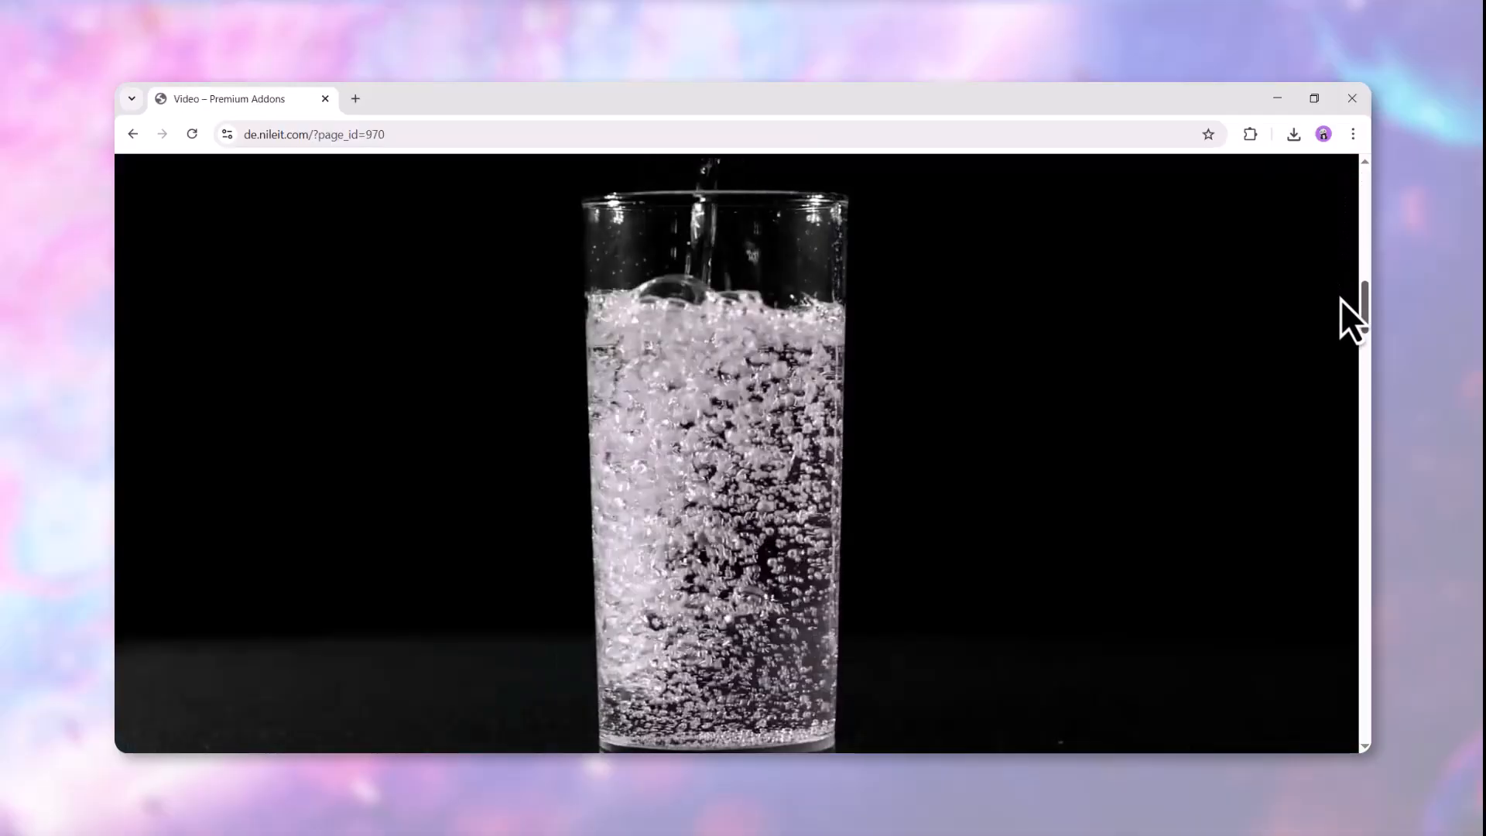
pyautogui.scroll(-1, 1350, 232)
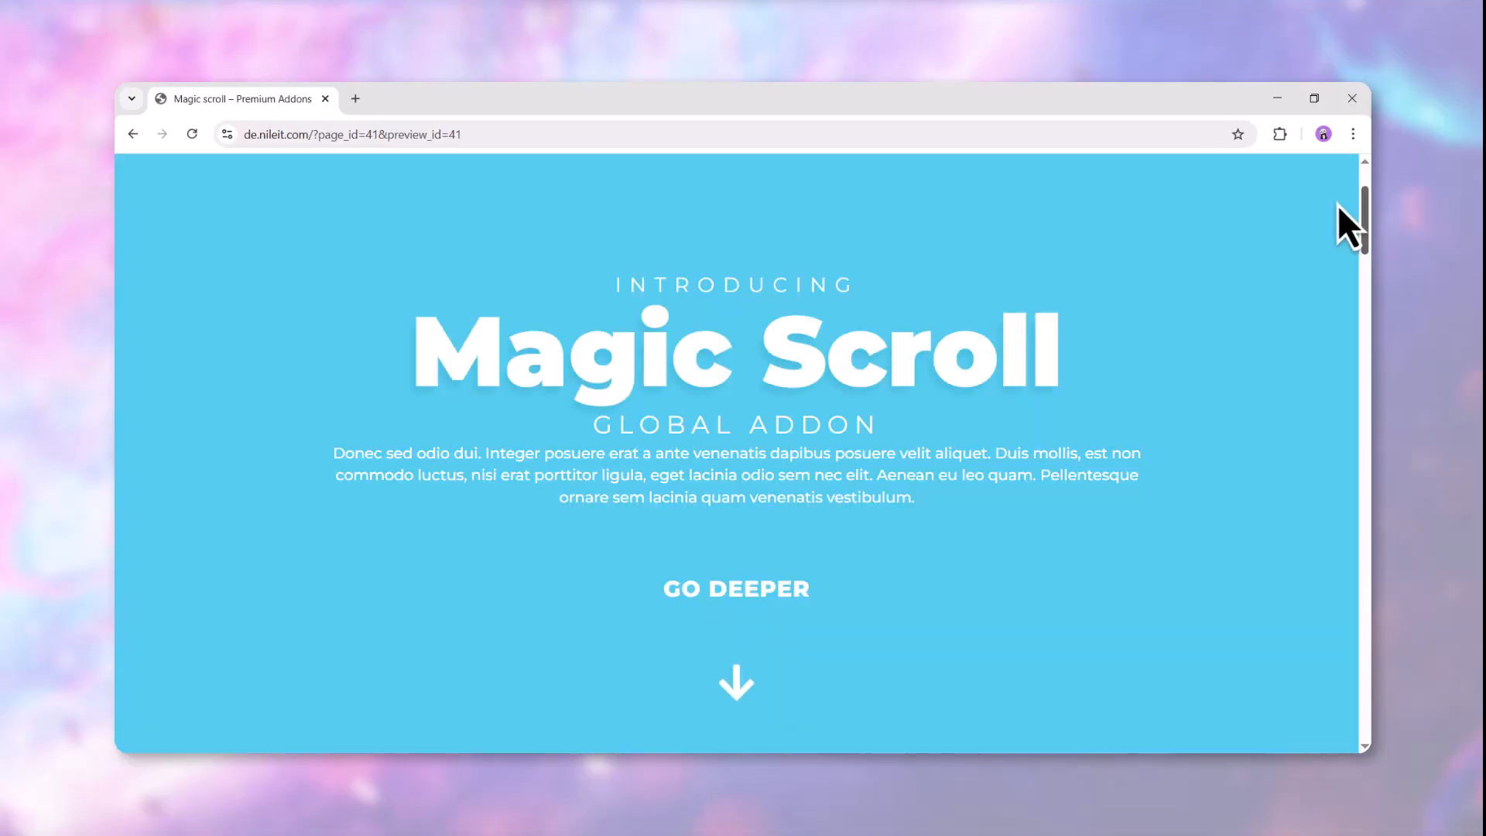
pyautogui.scroll(-1, 1342, 263)
pyautogui.moveTo(1342, 267); pyautogui.dragTo(1345, 178)
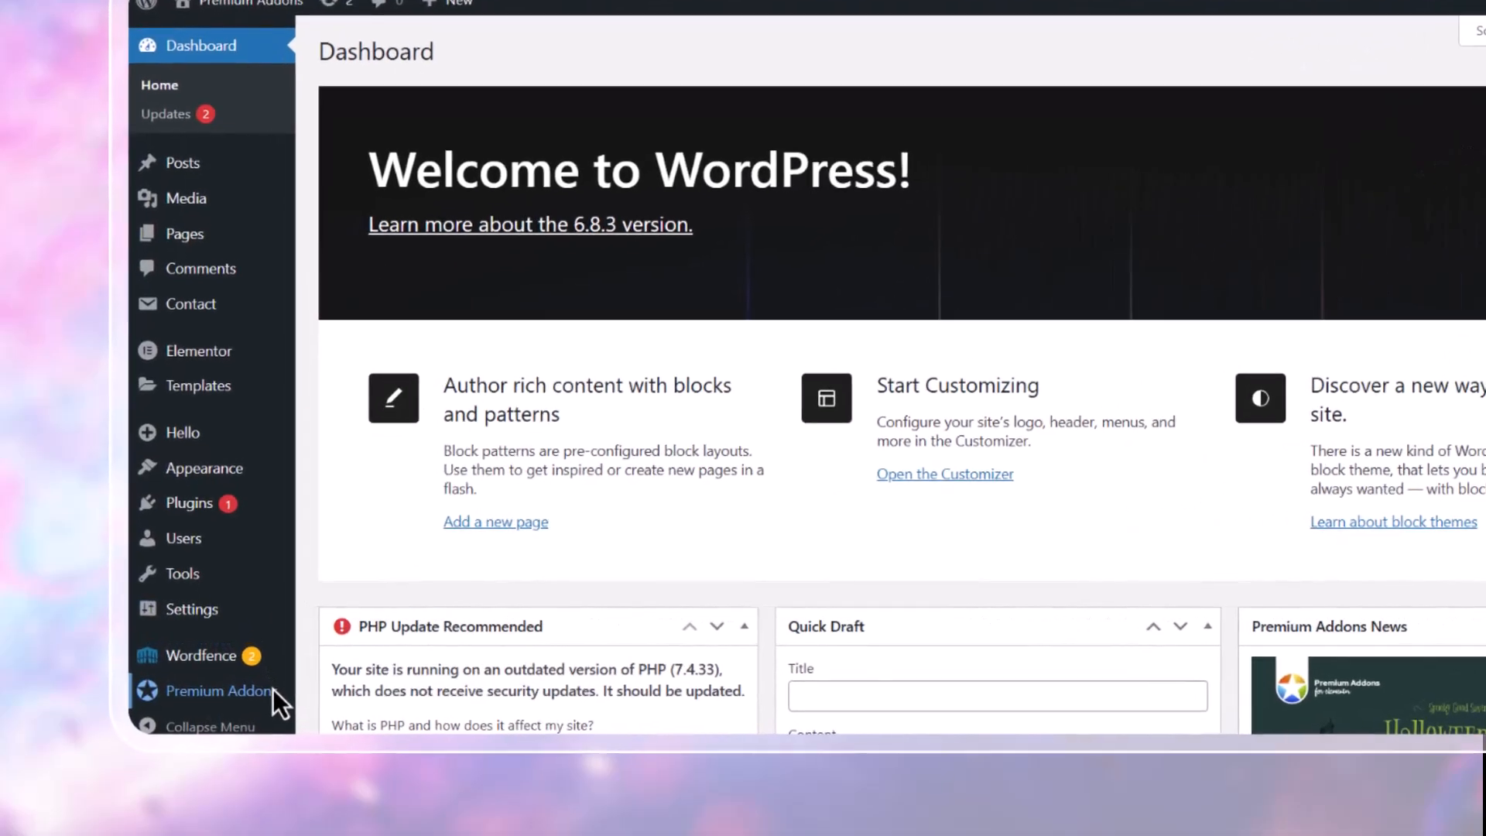
# - Open the Premium Addons settings from the WordPress dashboard and look through the available add-ons
pyautogui.moveTo(260, 669)
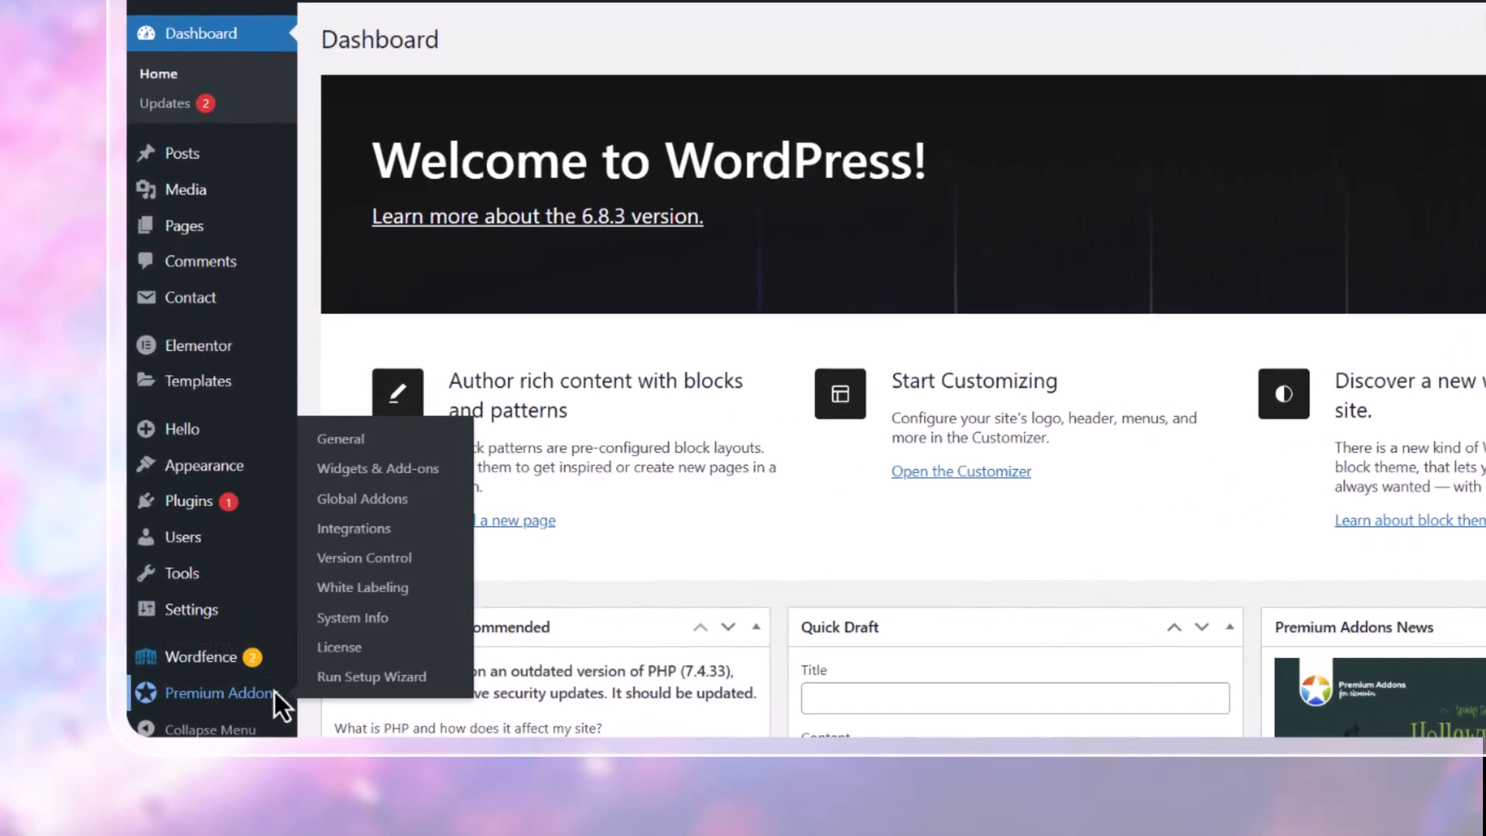
pyautogui.click(388, 475)
pyautogui.scroll(-5, 387, 475)
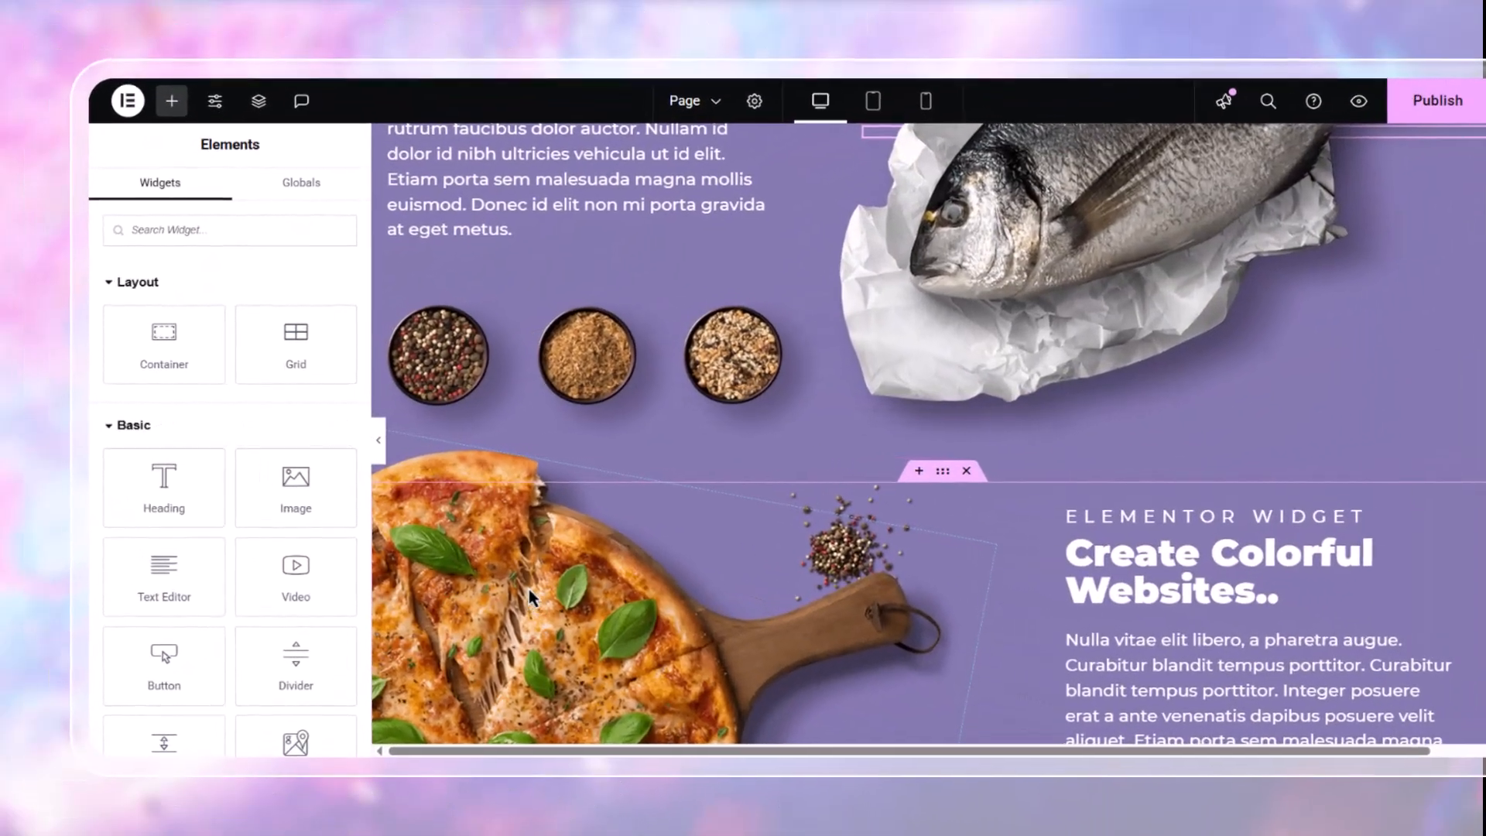
# - Enable Magic Scroll on the pizza's Image Layers widget and add an animation item
pyautogui.click(415, 485)
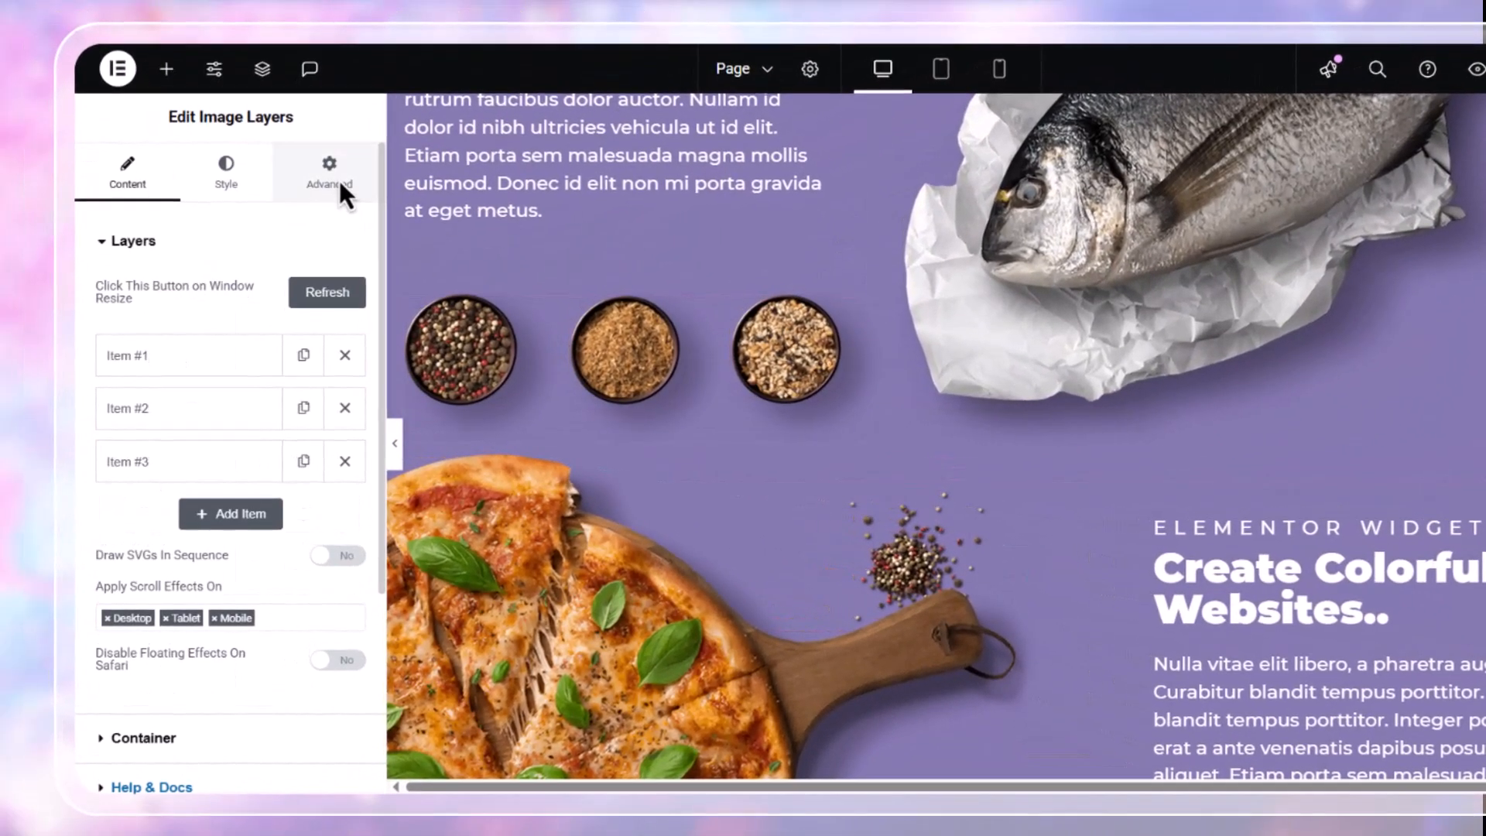
pyautogui.click(341, 182)
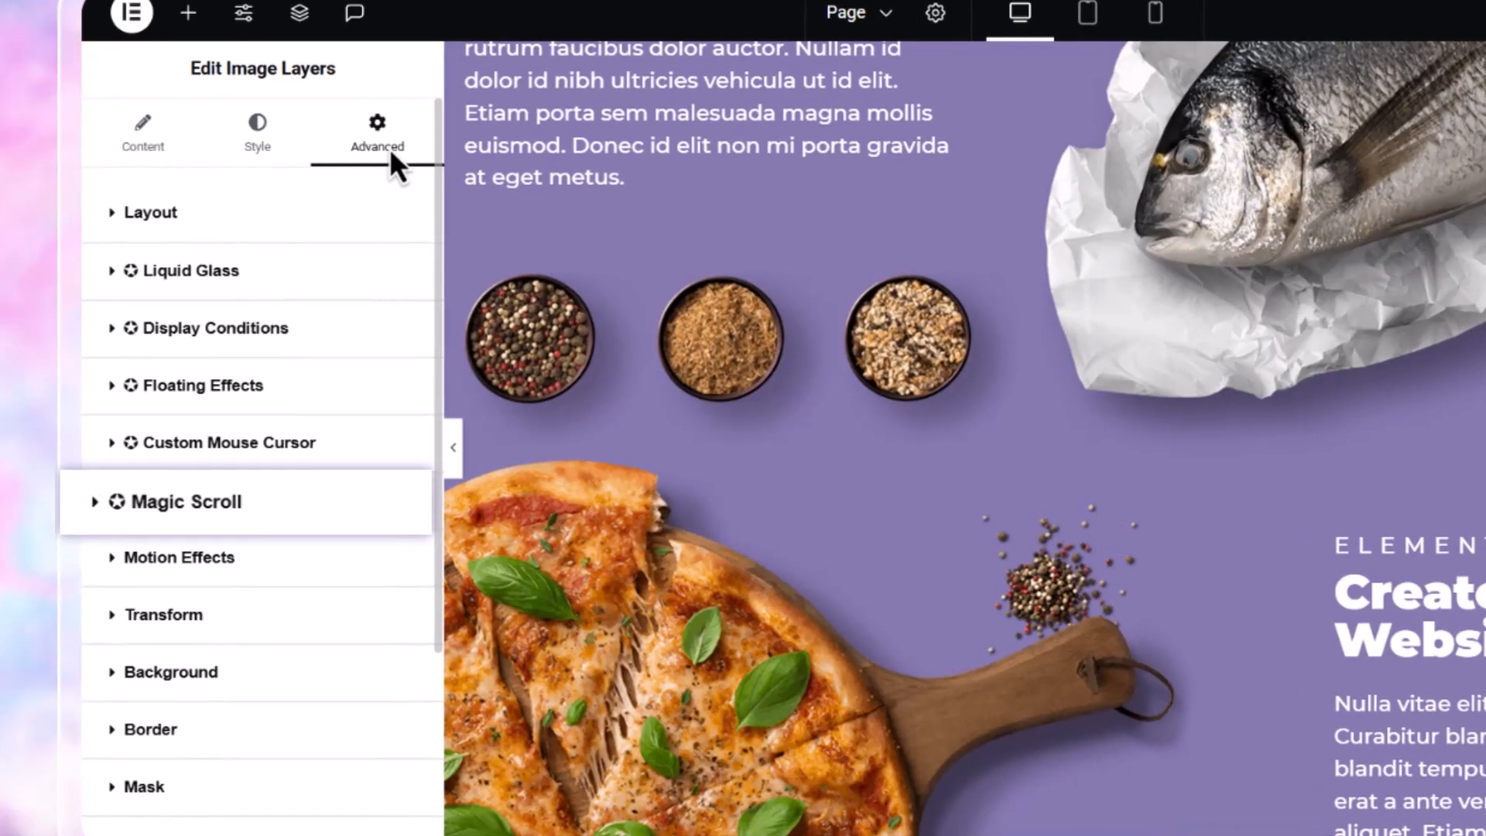
pyautogui.click(341, 499)
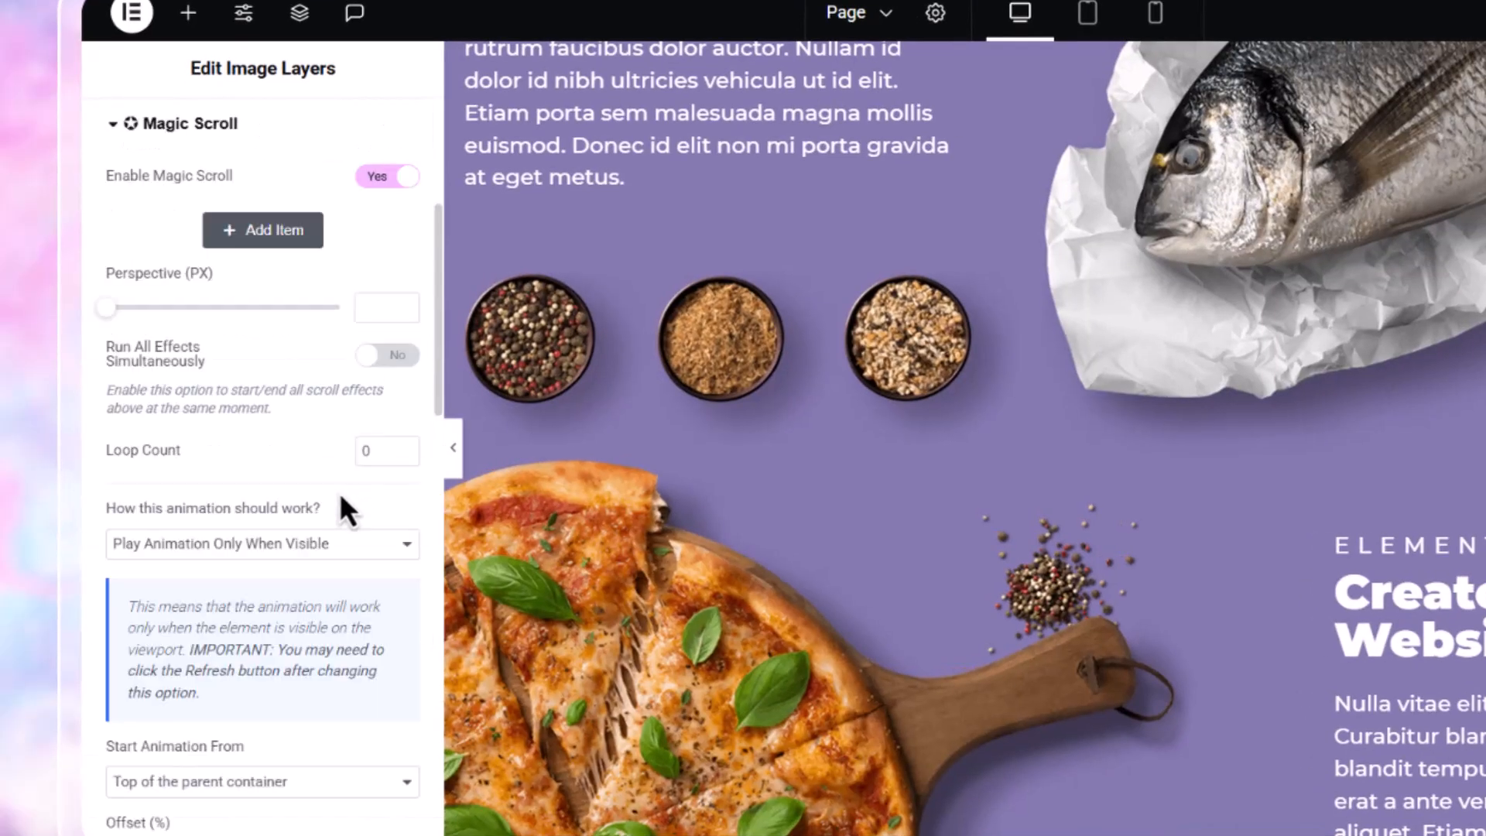
pyautogui.click(292, 240)
# - Review the animation types available for the pizza widget's new Magic Scroll item
pyautogui.scroll(-2, 332, 256)
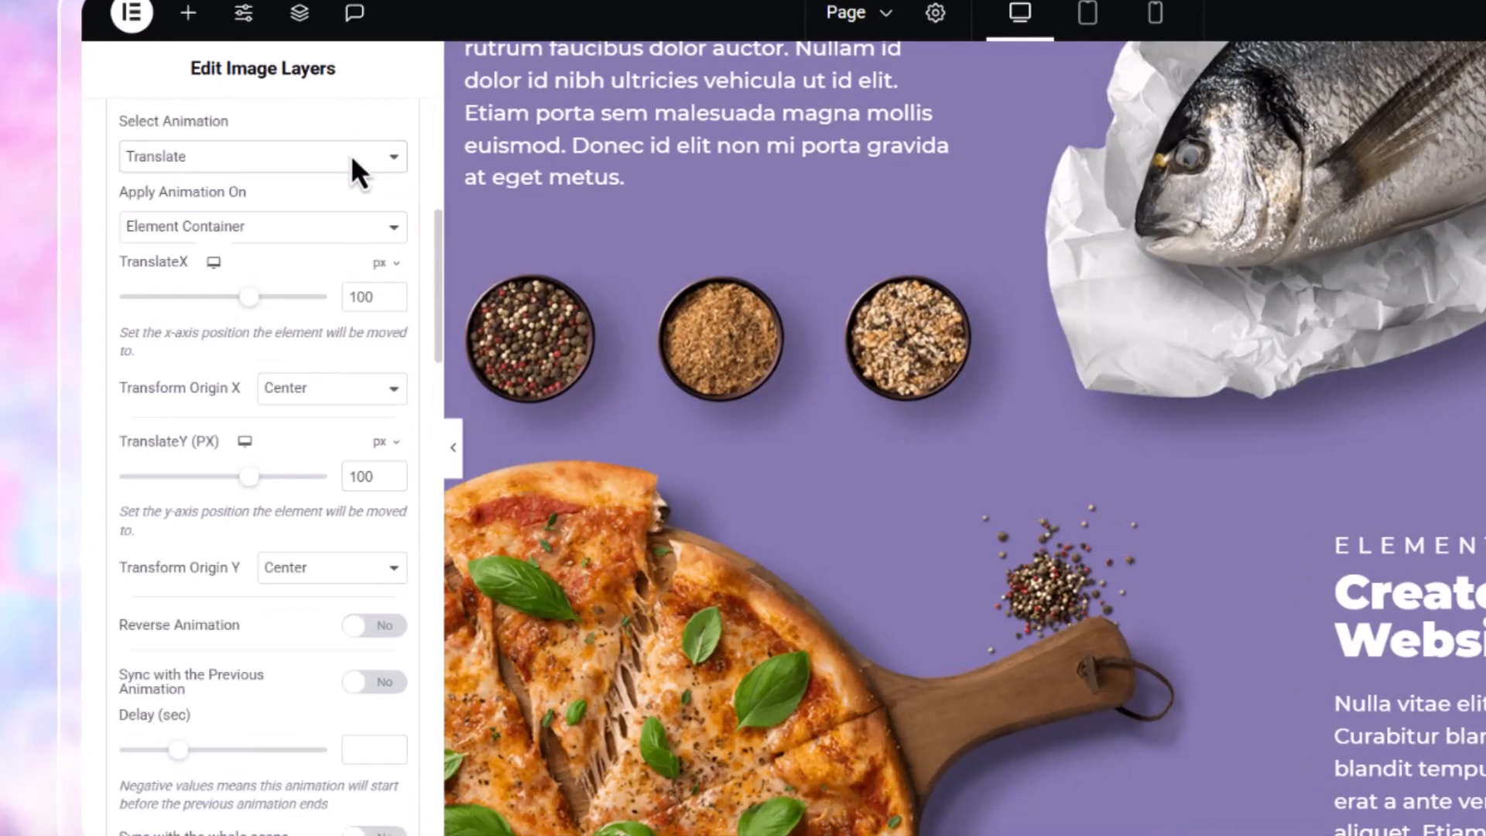
pyautogui.click(352, 155)
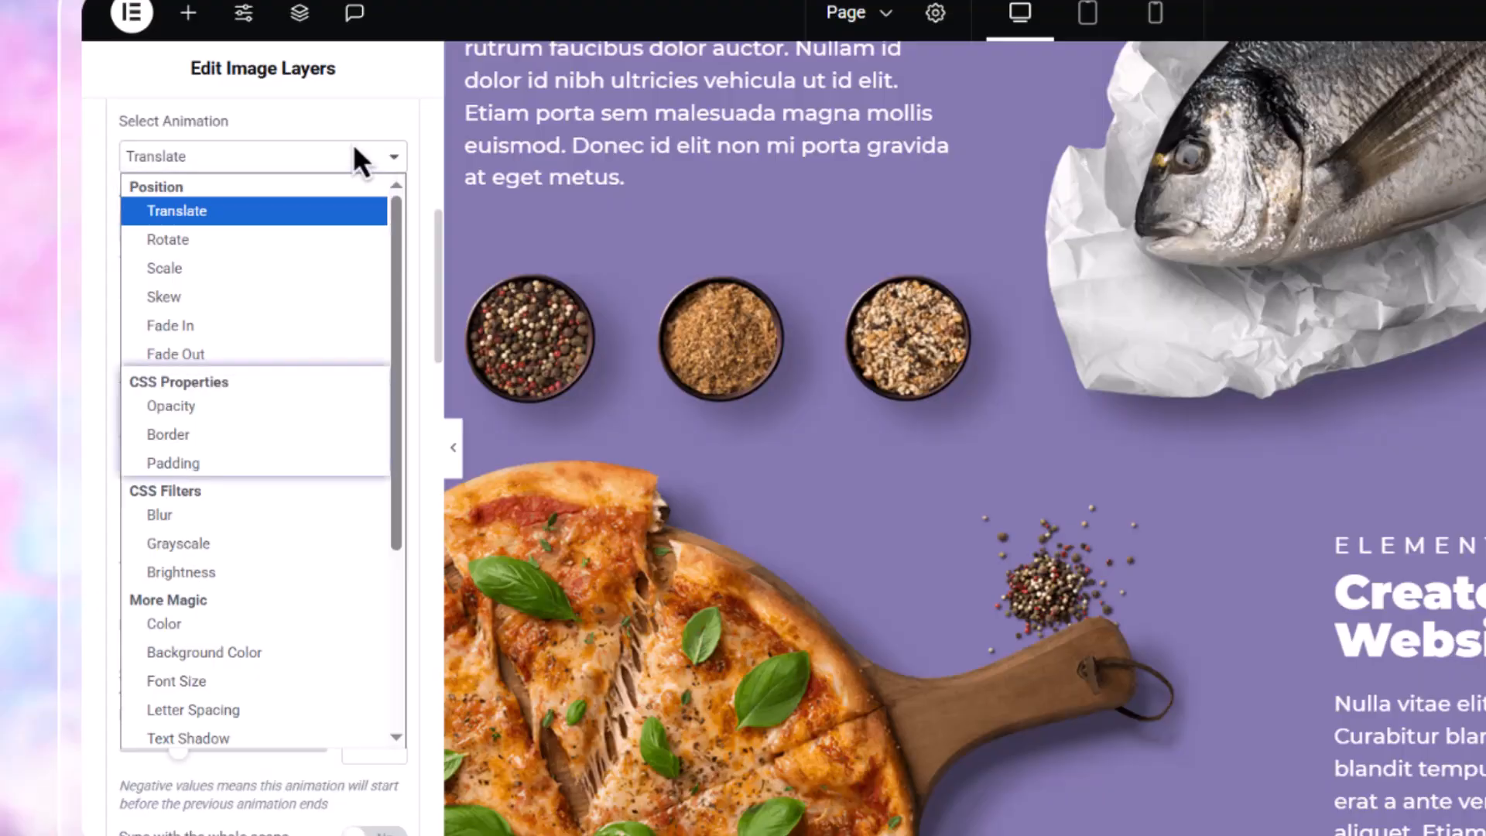
pyautogui.scroll(-4, 365, 201)
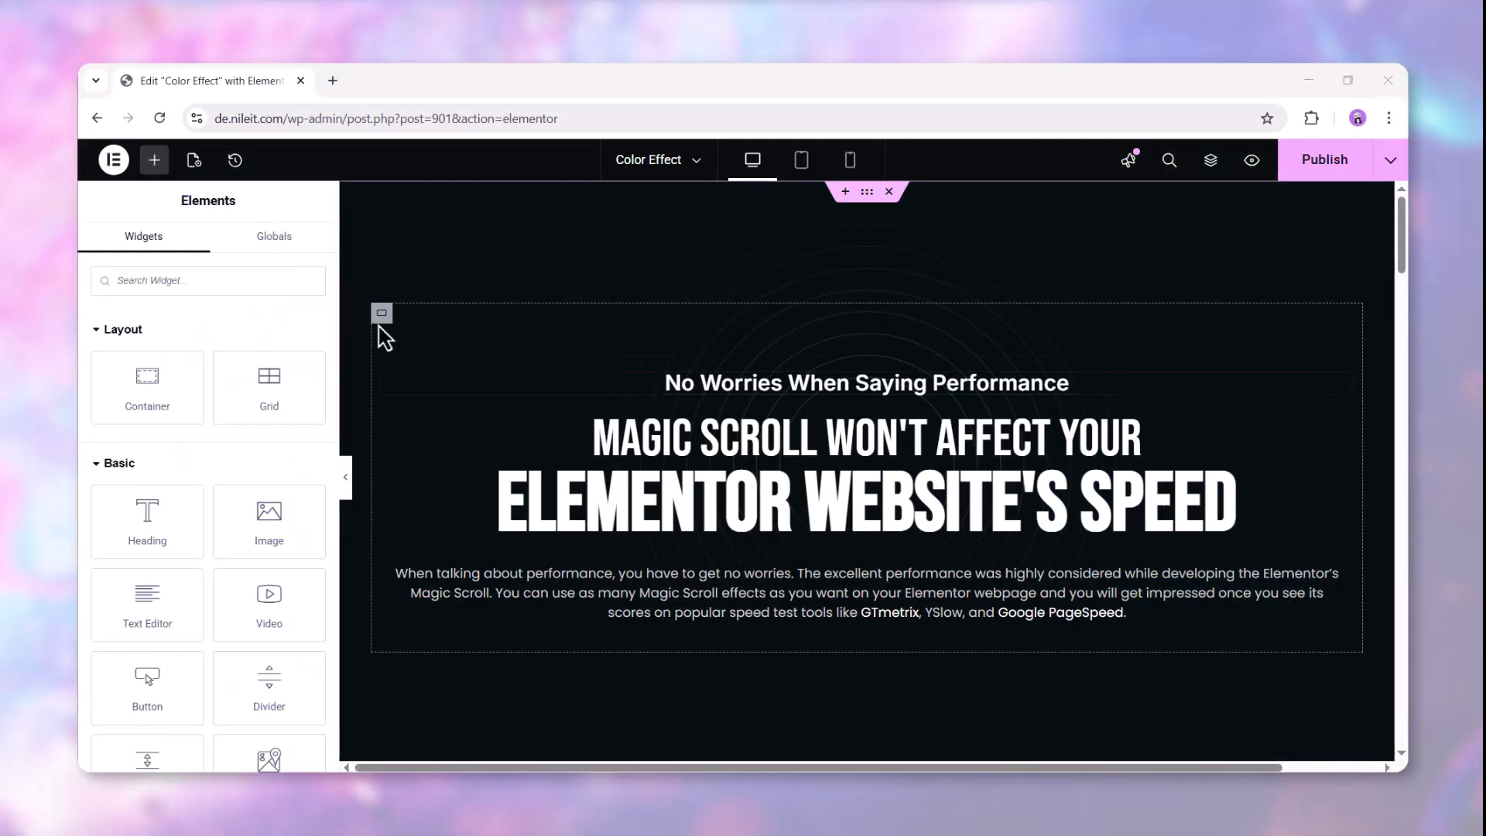
# - Enable Magic Scroll on the "No Worries When Saying Performance" heading of the Color Effect page
pyautogui.click(435, 383)
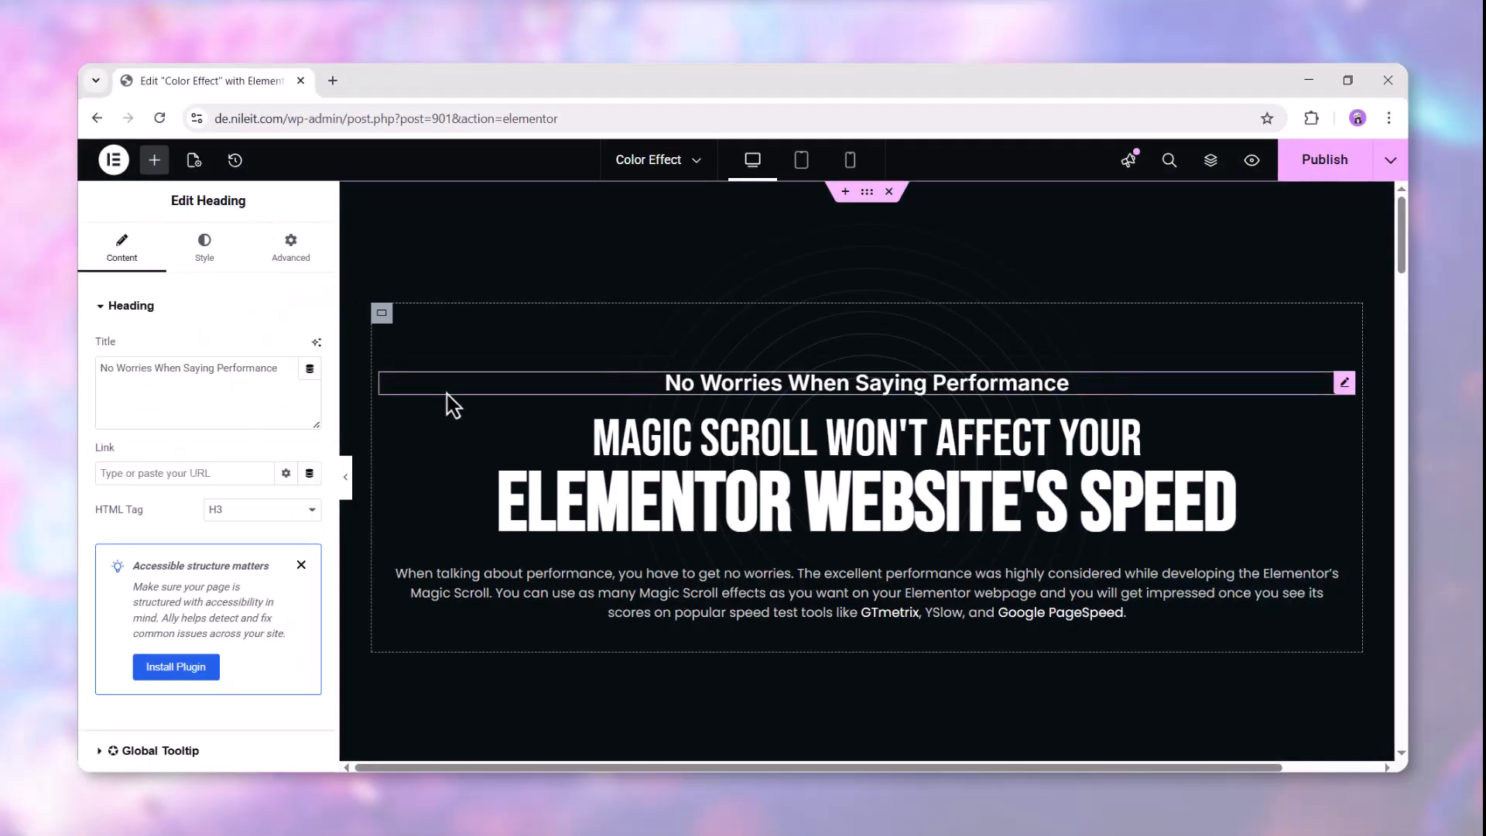
pyautogui.click(304, 257)
pyautogui.scroll(-8, 298, 288)
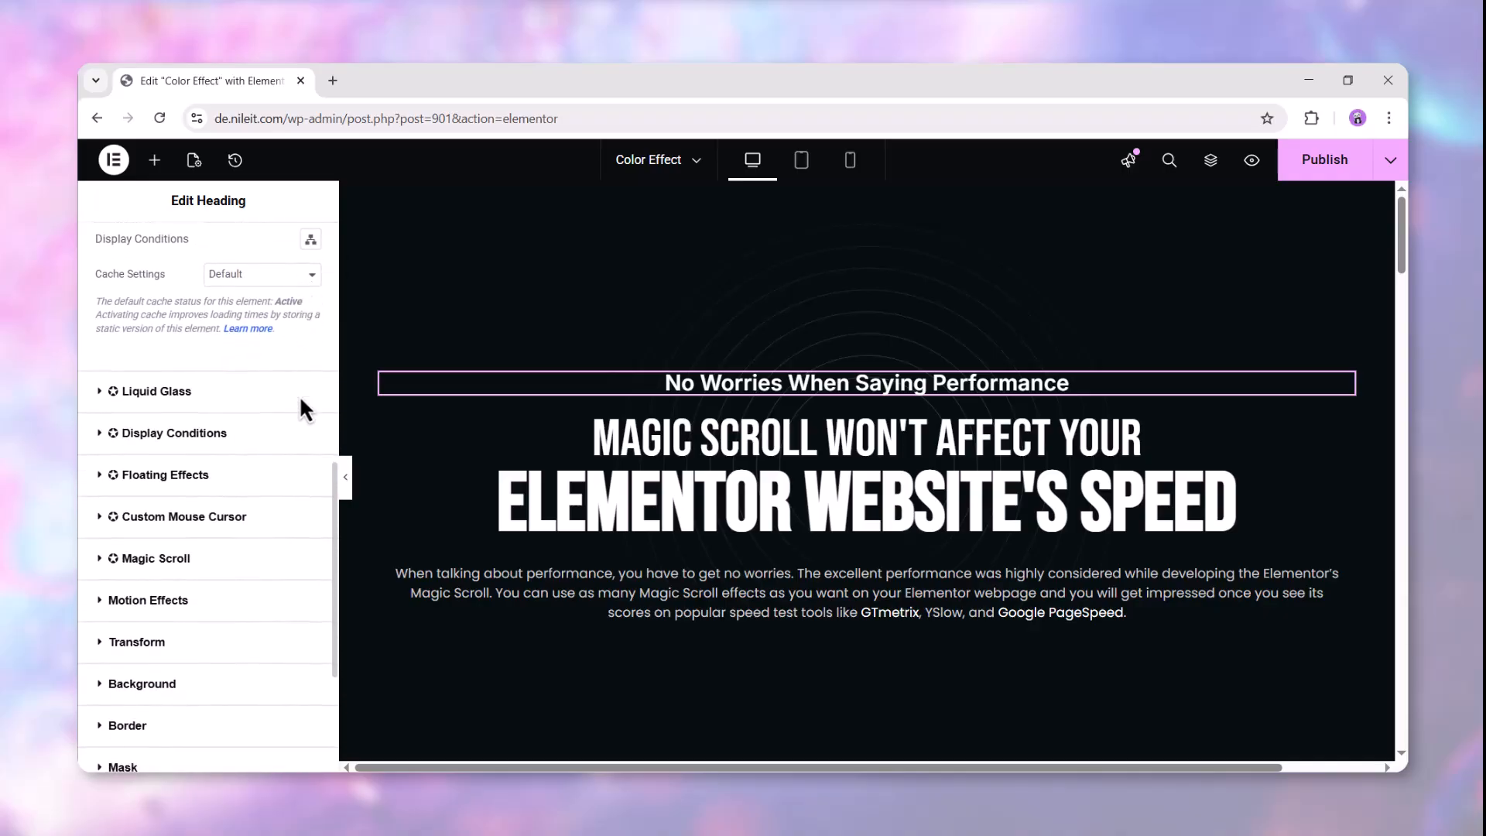
pyautogui.click(301, 551)
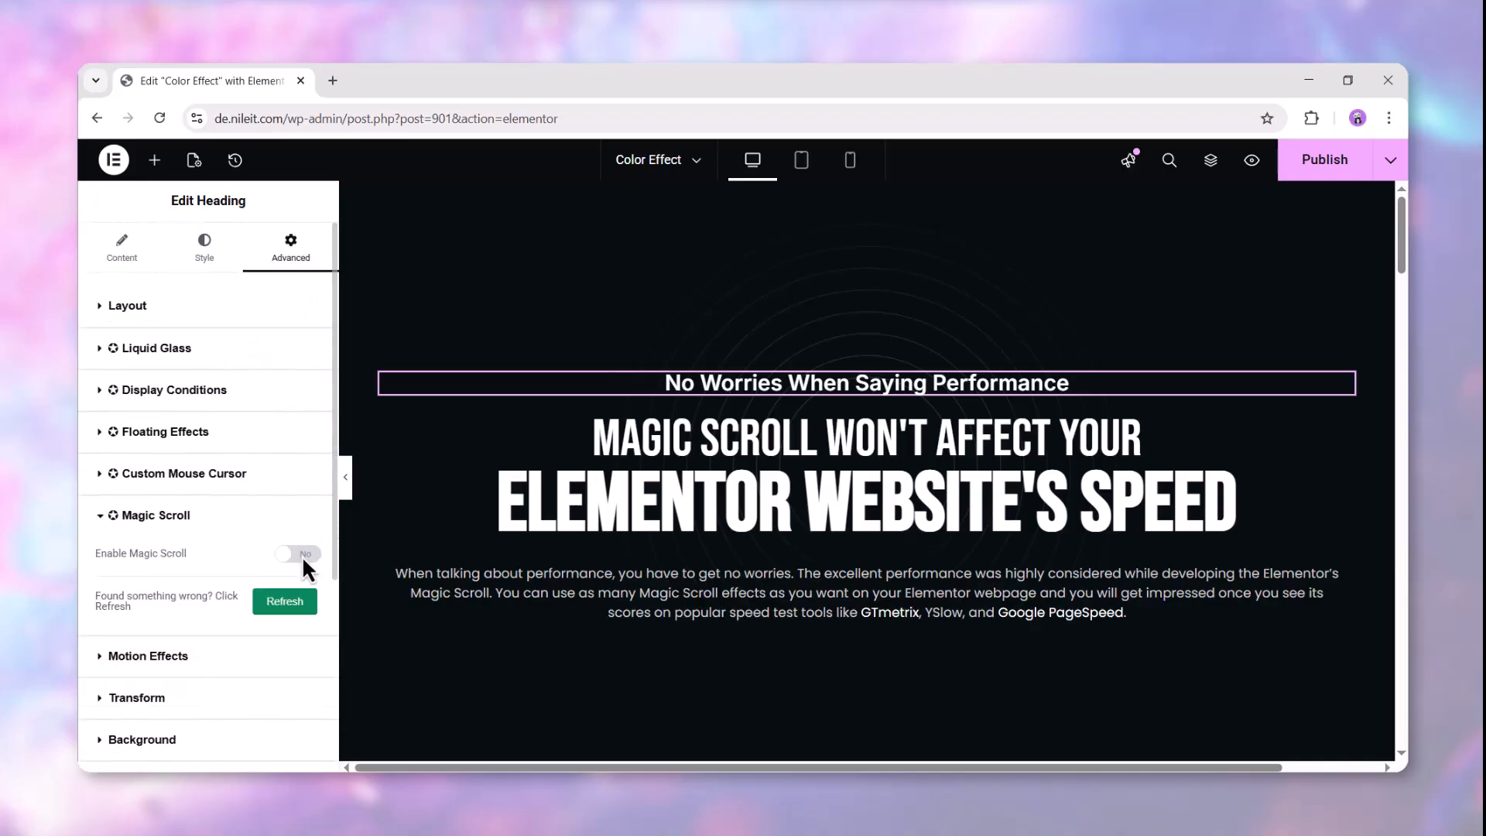
pyautogui.click(302, 554)
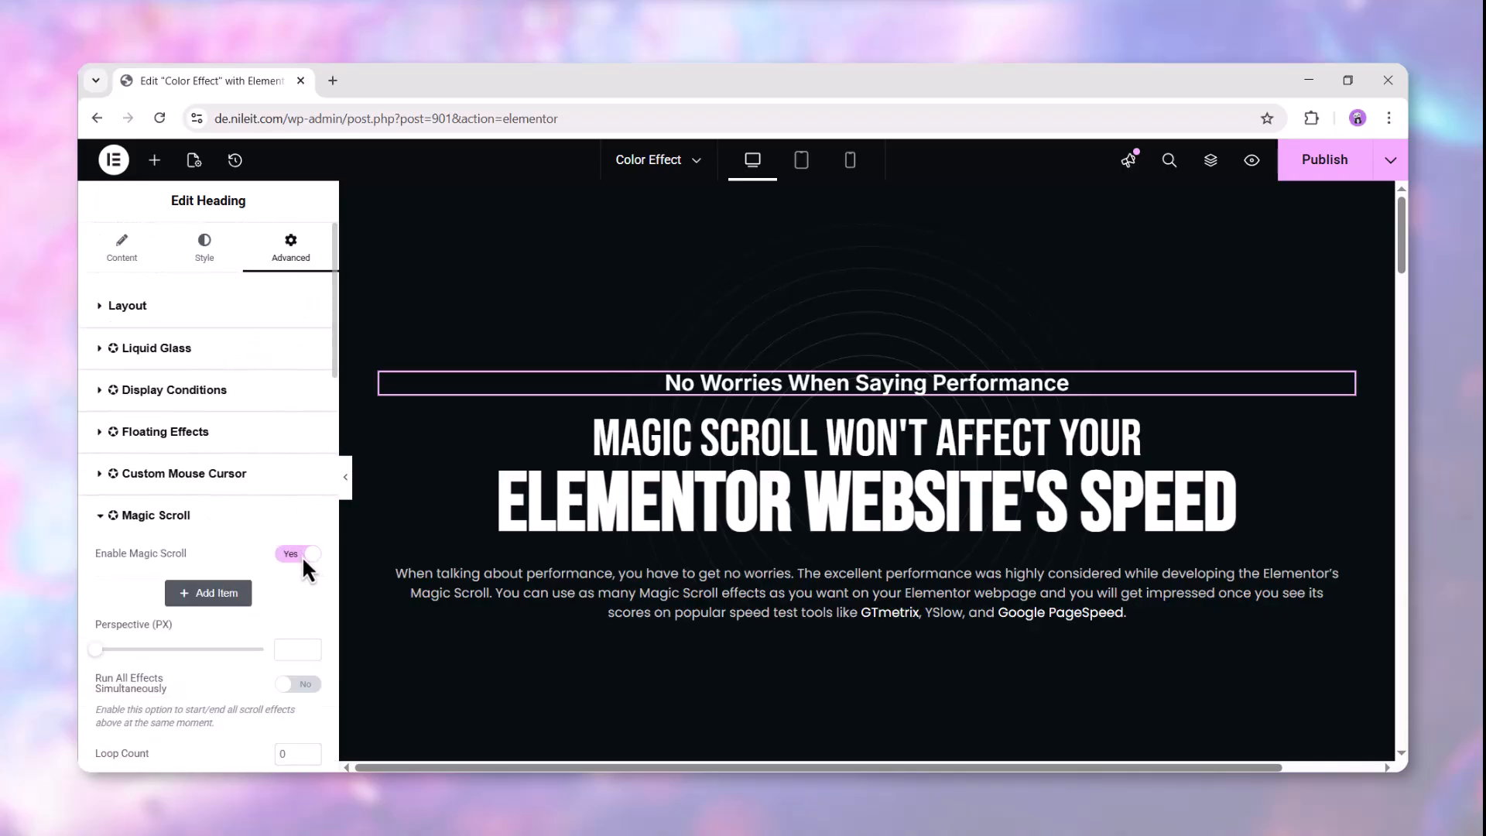
# - Add a Color animation item in orange to the "No Worries When Saying Performance" heading and preview it on the page
pyautogui.click(224, 592)
pyautogui.click(224, 664)
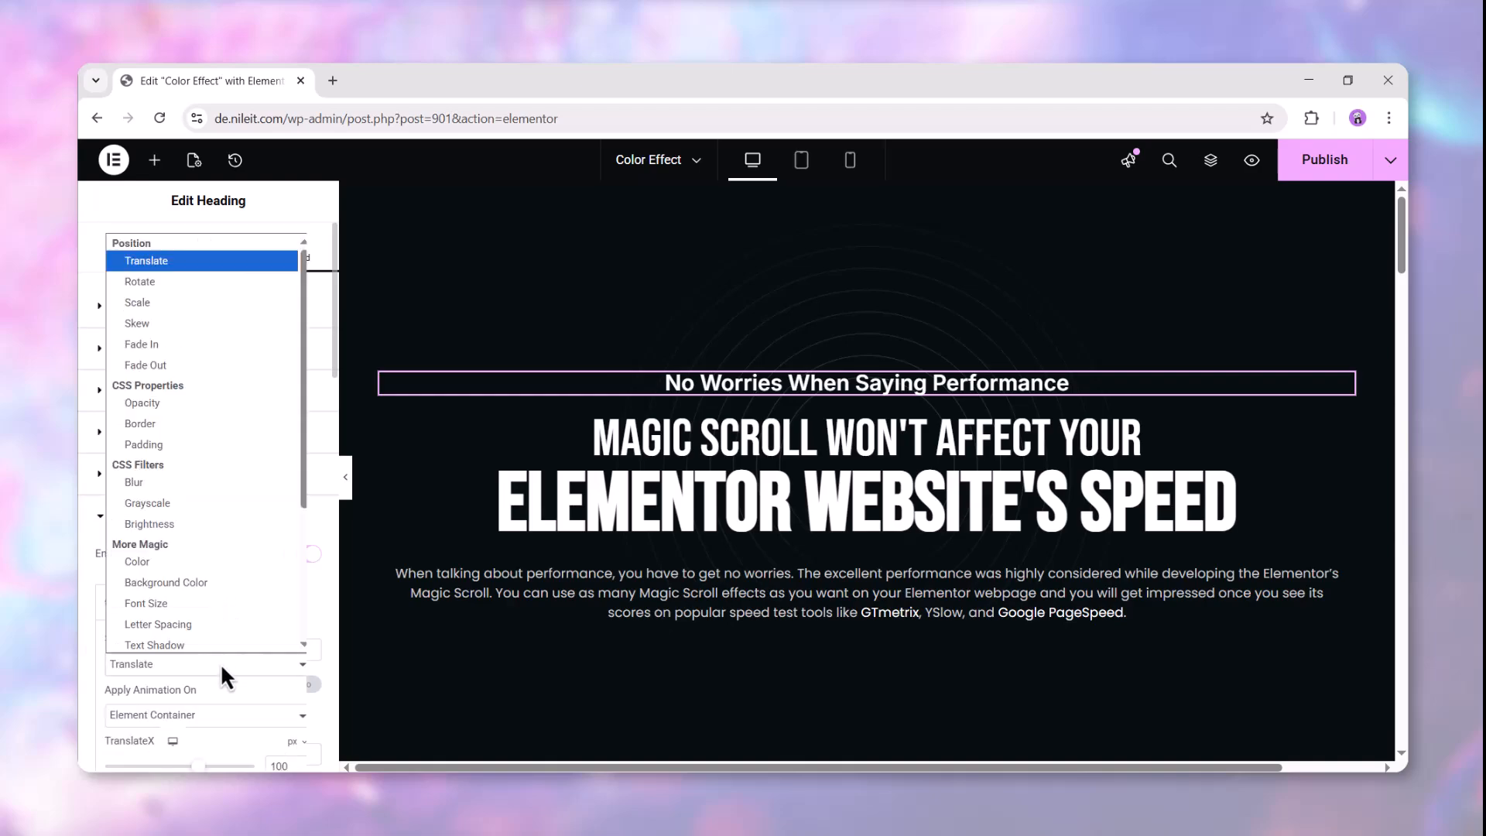
pyautogui.click(198, 565)
pyautogui.scroll(-5, 198, 570)
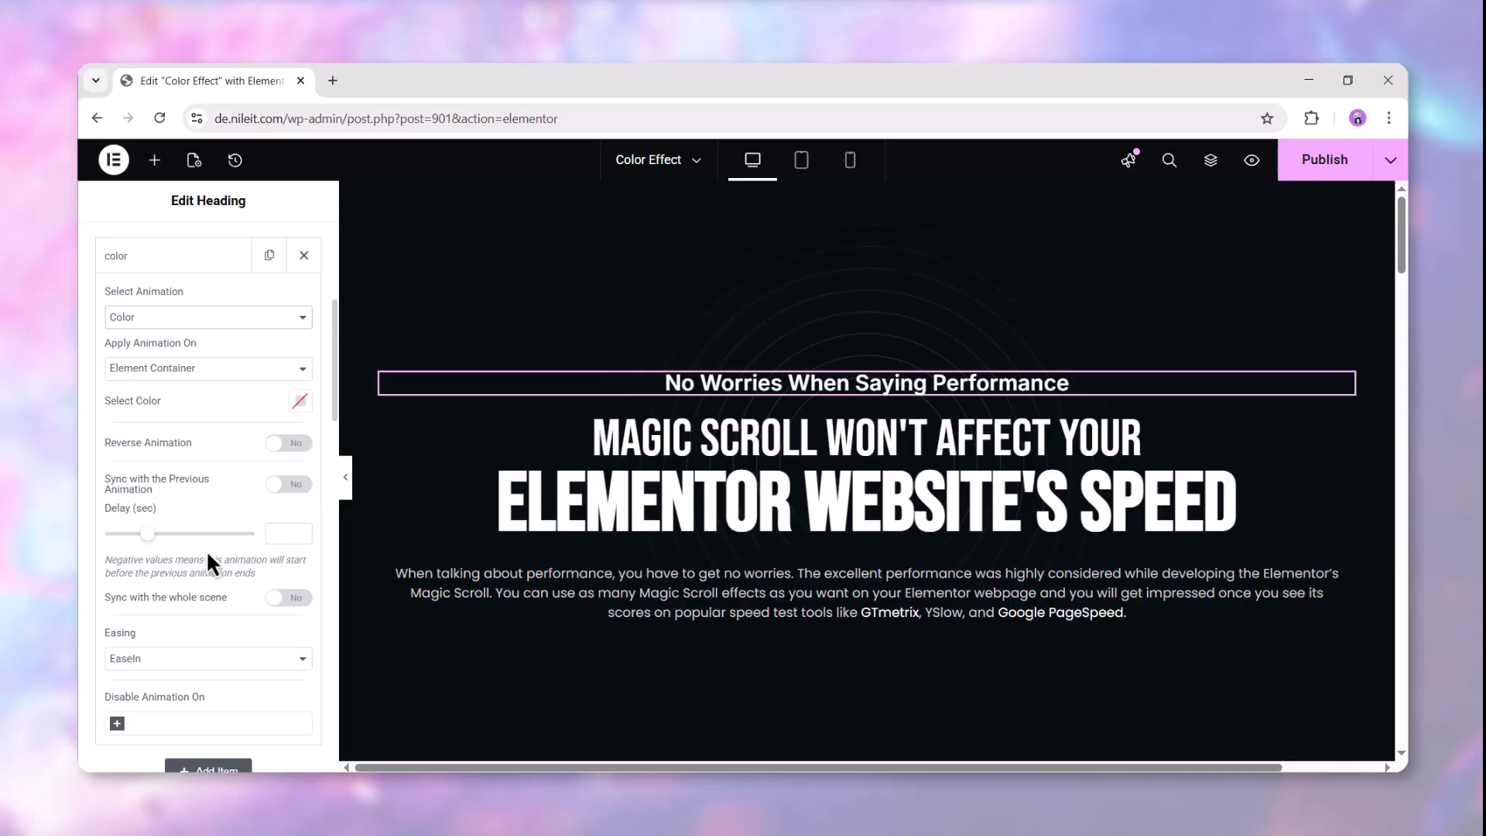
pyautogui.click(297, 406)
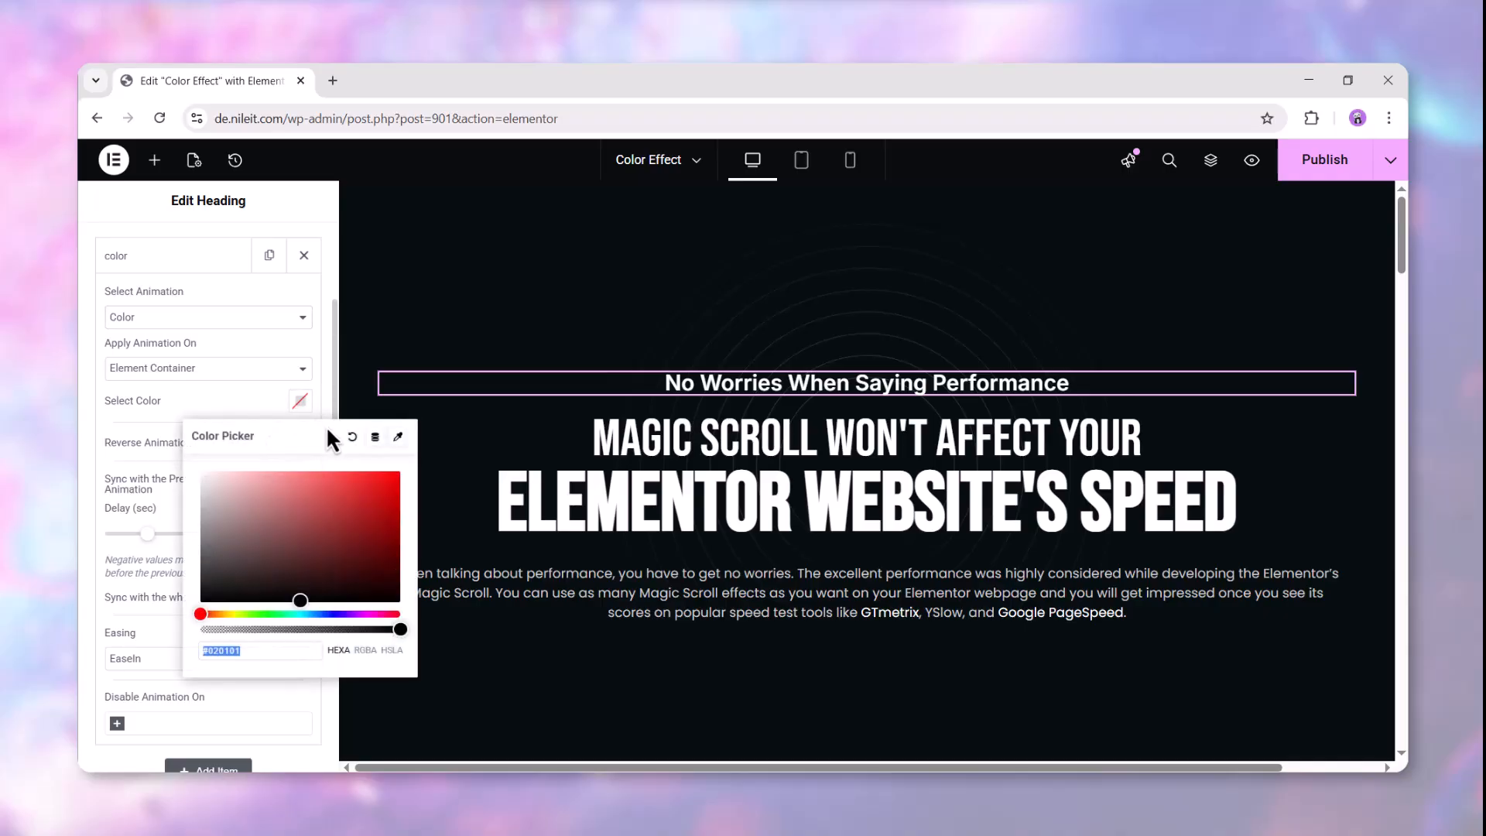
pyautogui.click(396, 474)
pyautogui.moveTo(1400, 242)
pyautogui.mouseDown()
pyautogui.moveTo(1397, 308)
pyautogui.moveTo(1397, 223)
pyautogui.moveTo(1400, 309)
pyautogui.moveTo(1399, 233)
pyautogui.mouseUp()
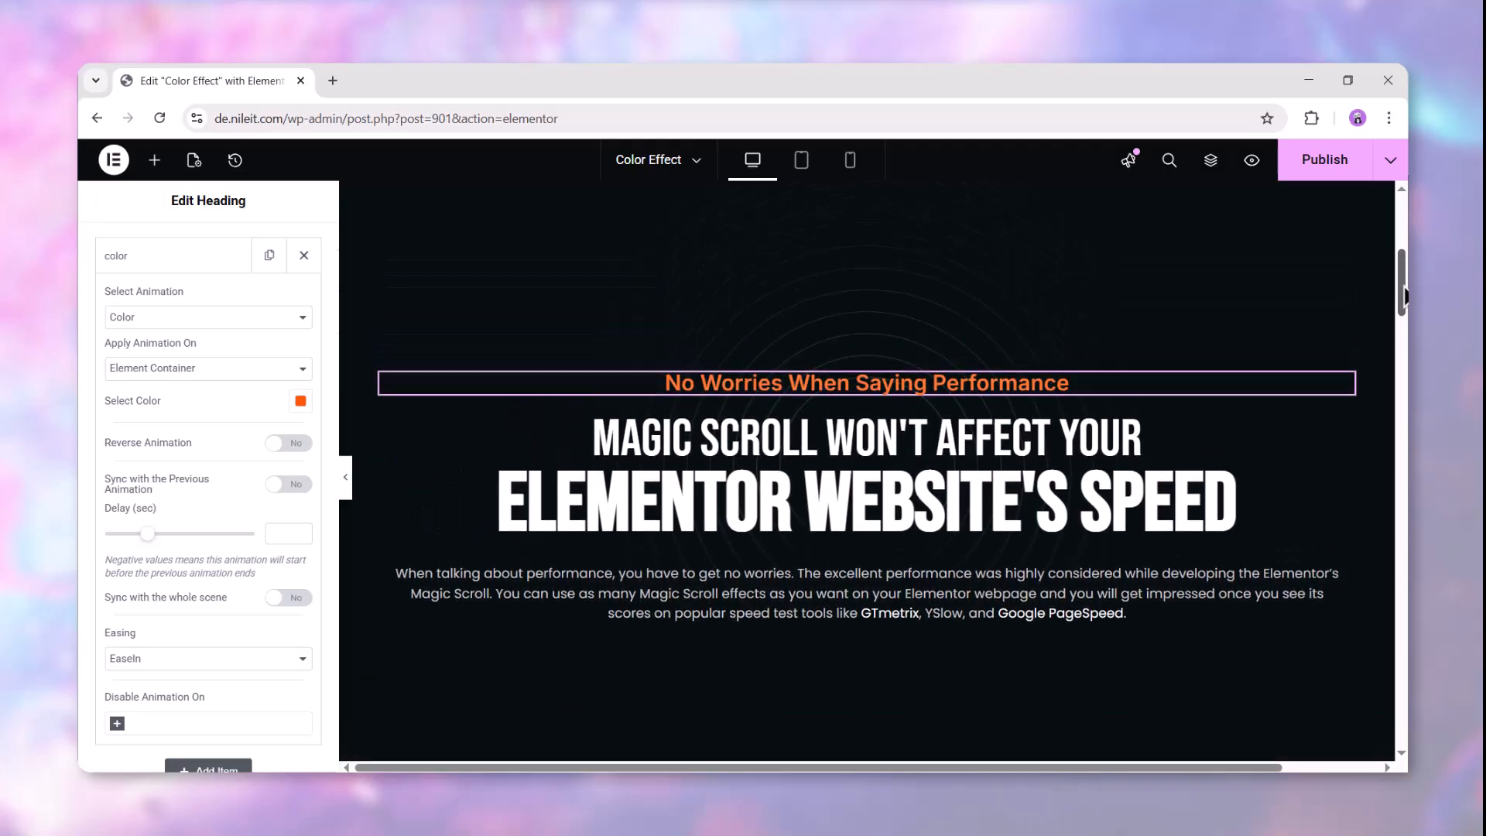
# - Enable Magic Scroll on the "Magic Scroll Won't Affect Your Elementor Website's Speed" dual heading and add an animation item
pyautogui.click(1144, 438)
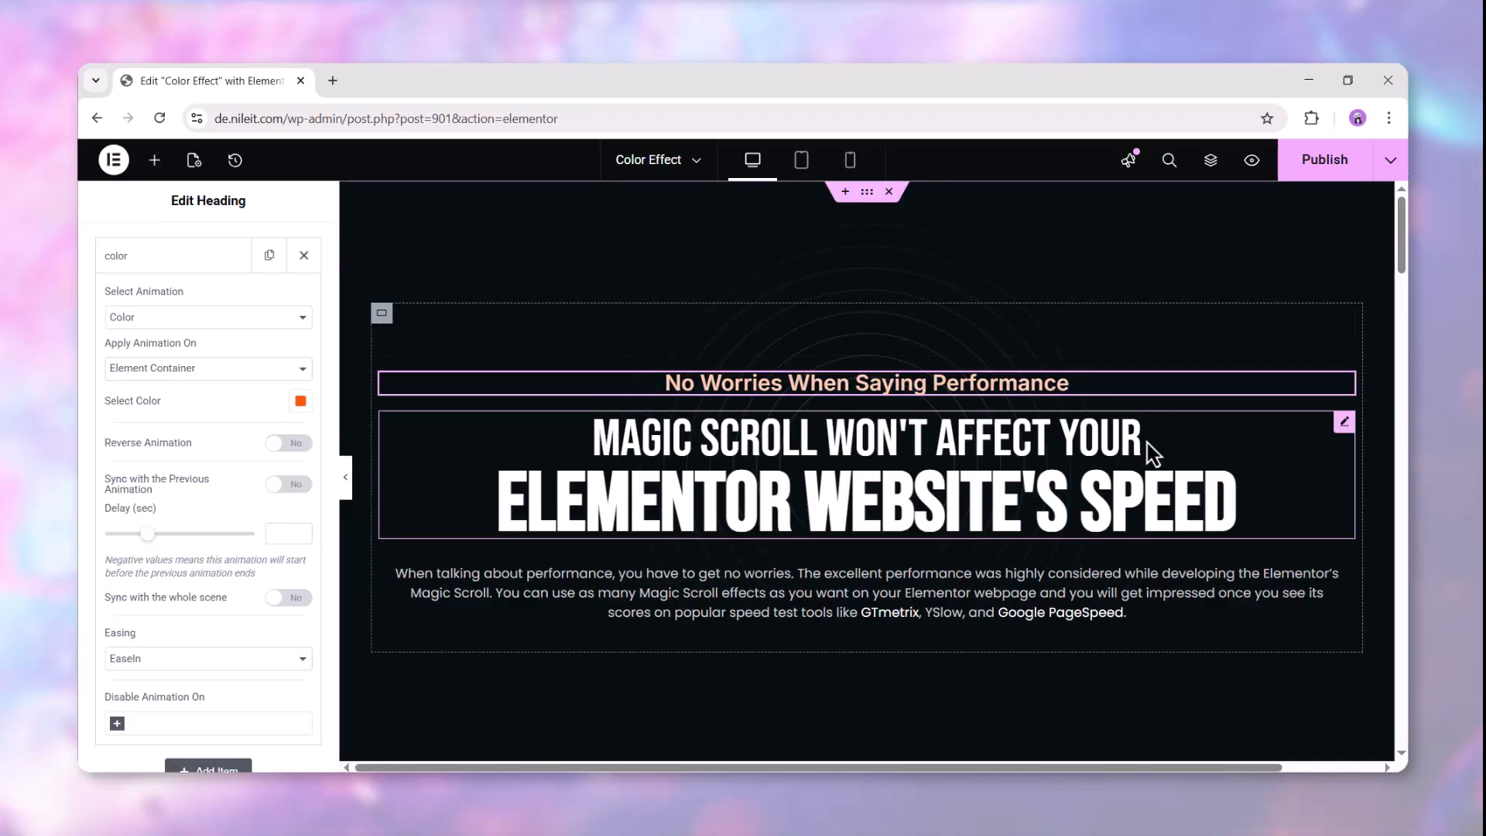
pyautogui.click(289, 557)
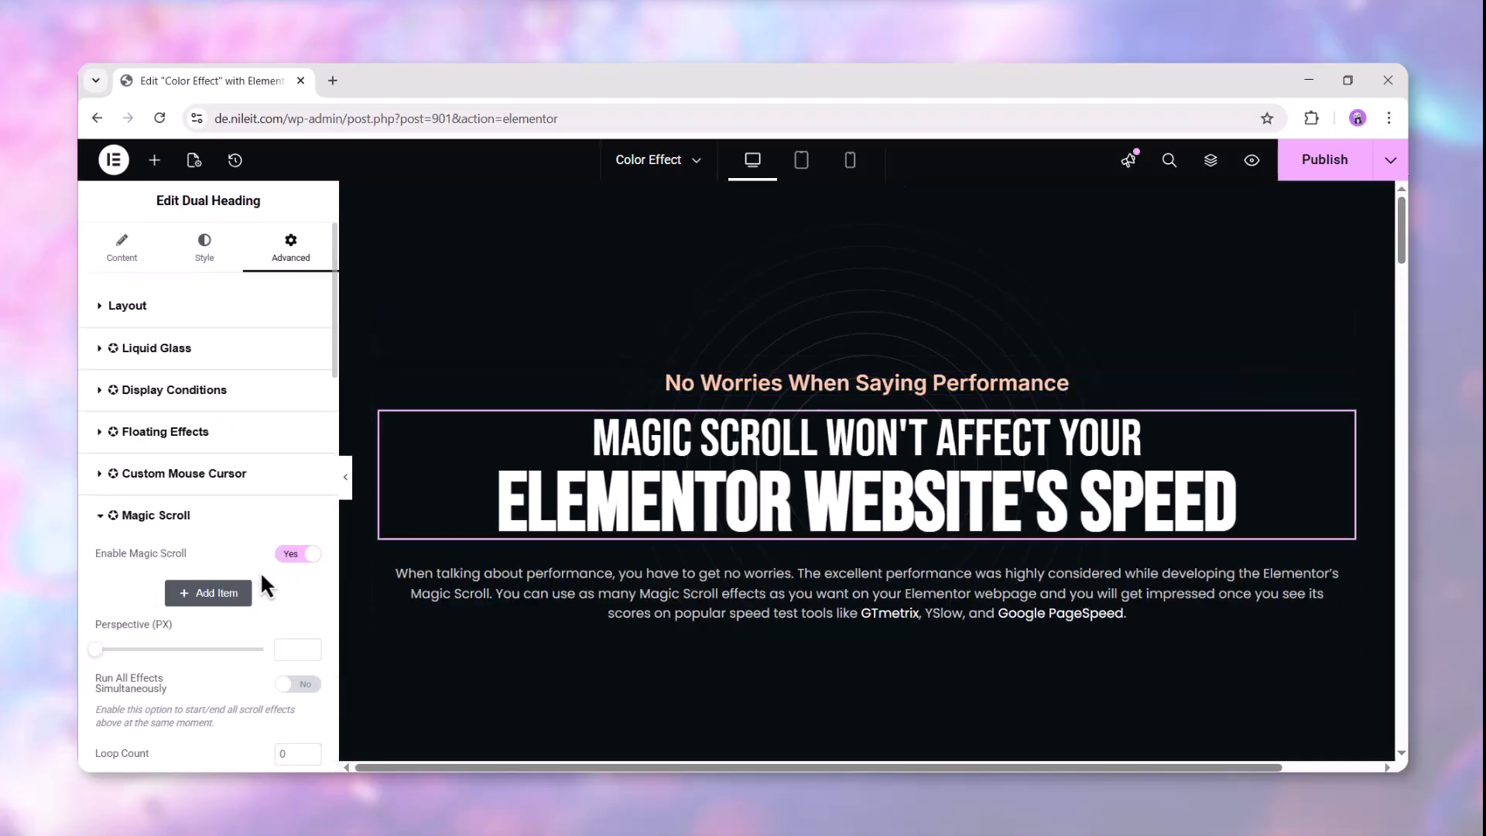
pyautogui.click(240, 591)
# - Set the dual heading's item to a Color animation in turquoise green and preview it on the page
pyautogui.click(198, 660)
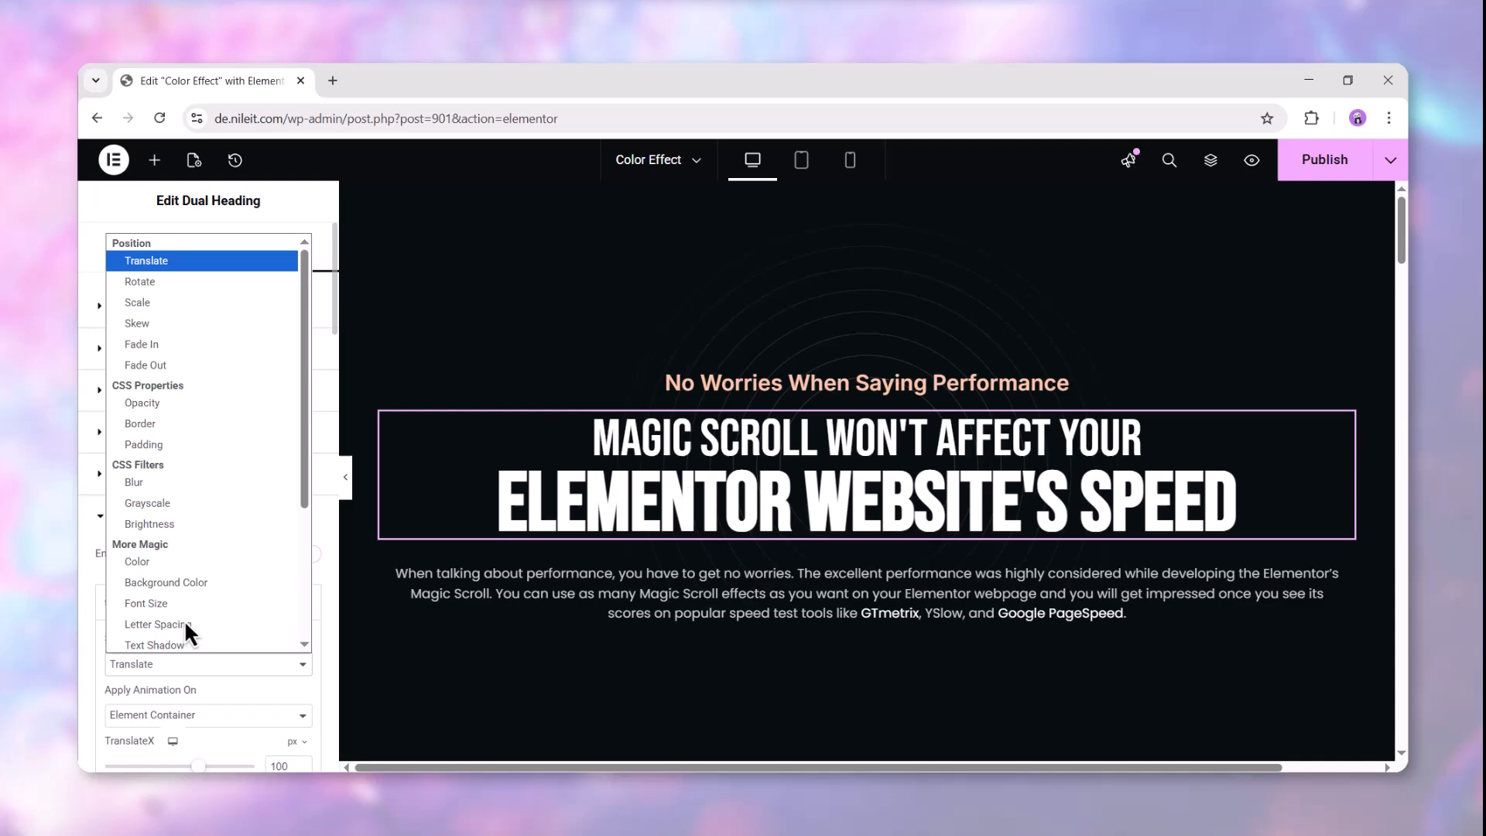
pyautogui.click(166, 559)
pyautogui.click(301, 400)
pyautogui.click(357, 488)
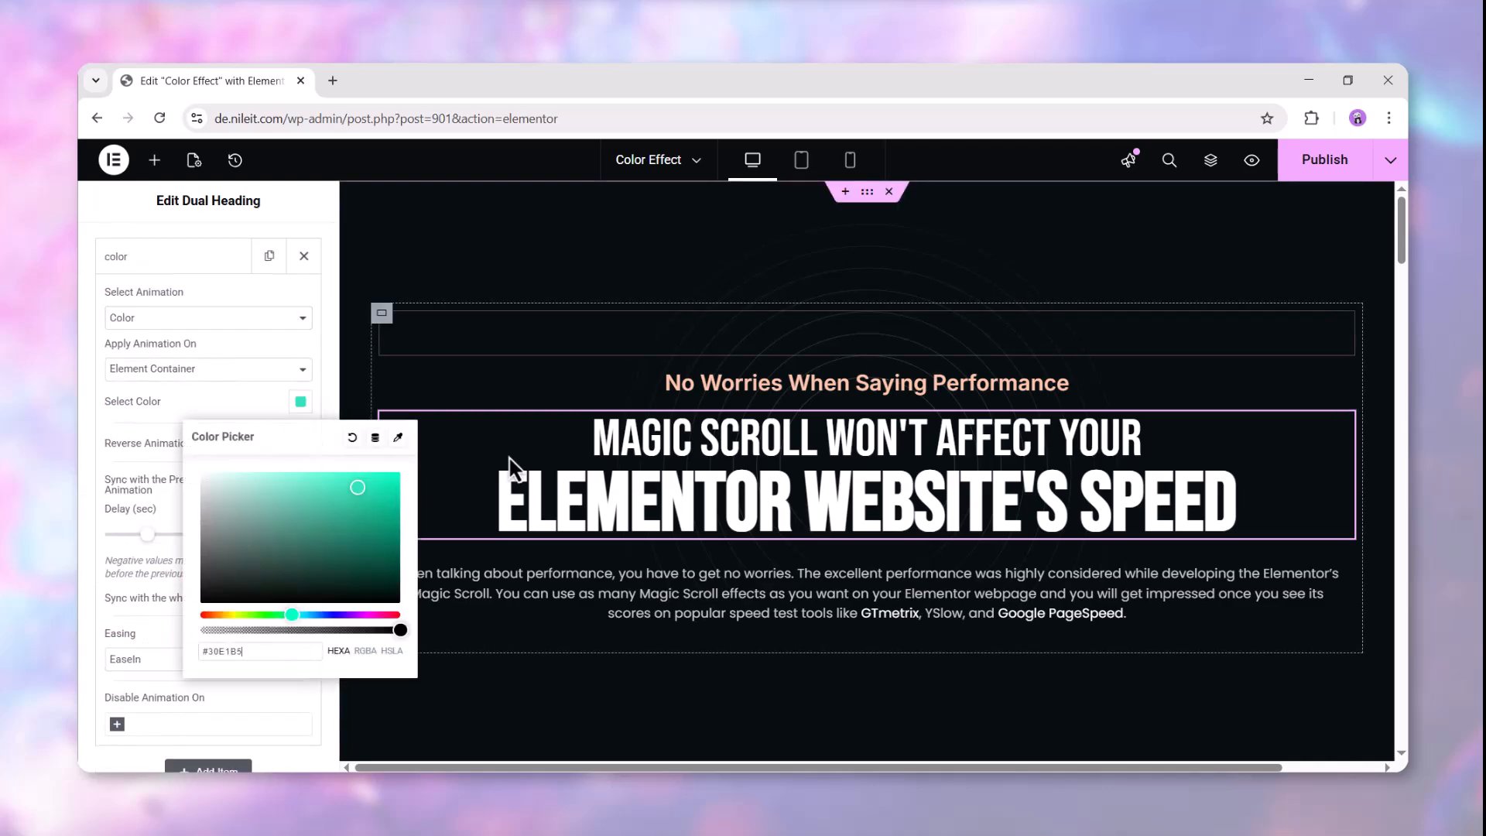
pyautogui.moveTo(1399, 235); pyautogui.dragTo(1396, 291)
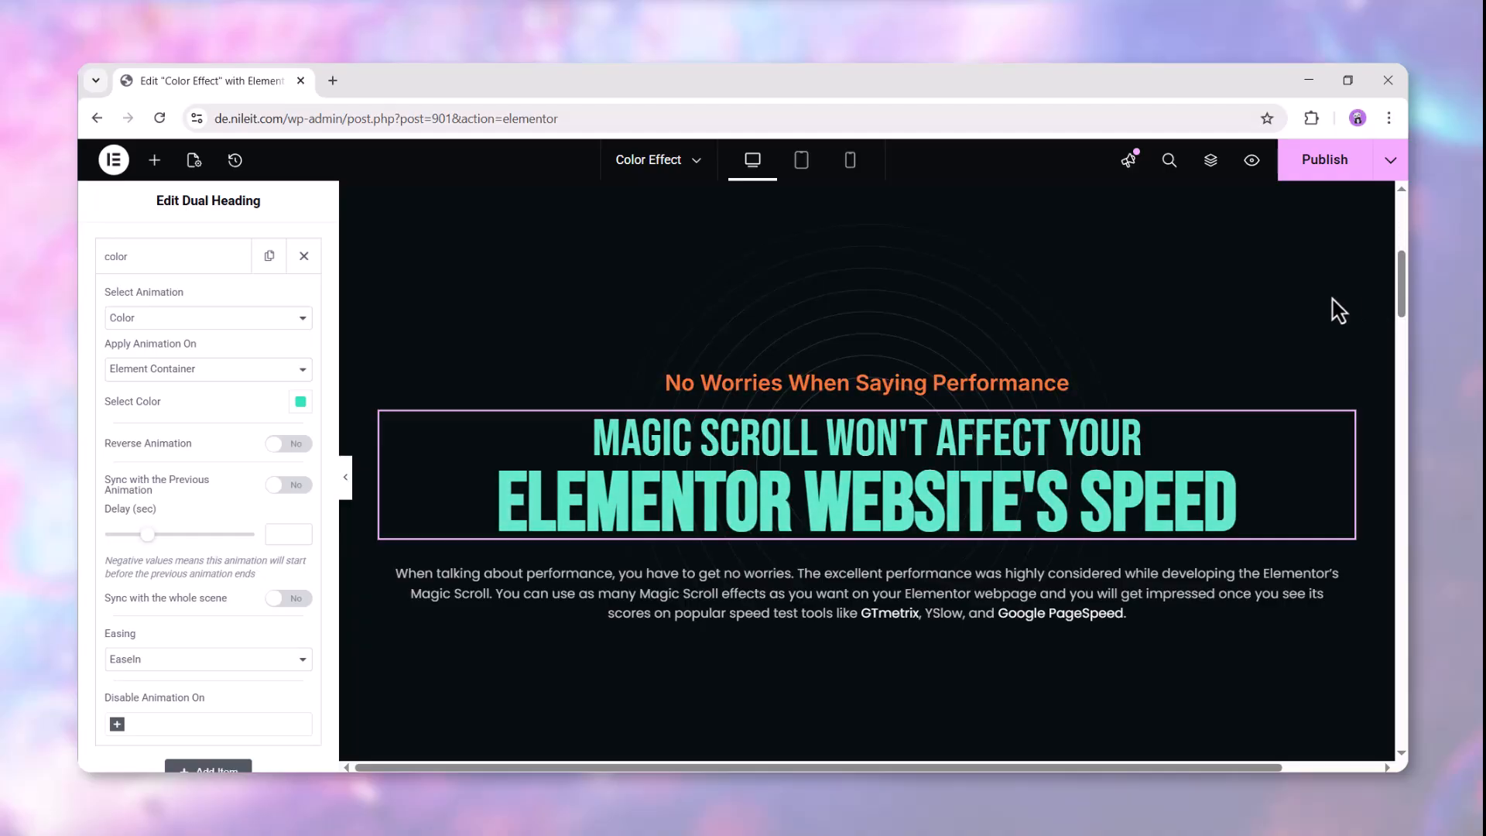
# - Apply the dual heading's Color animation on a Custom CSS Selector instead of the element container
pyautogui.click(298, 370)
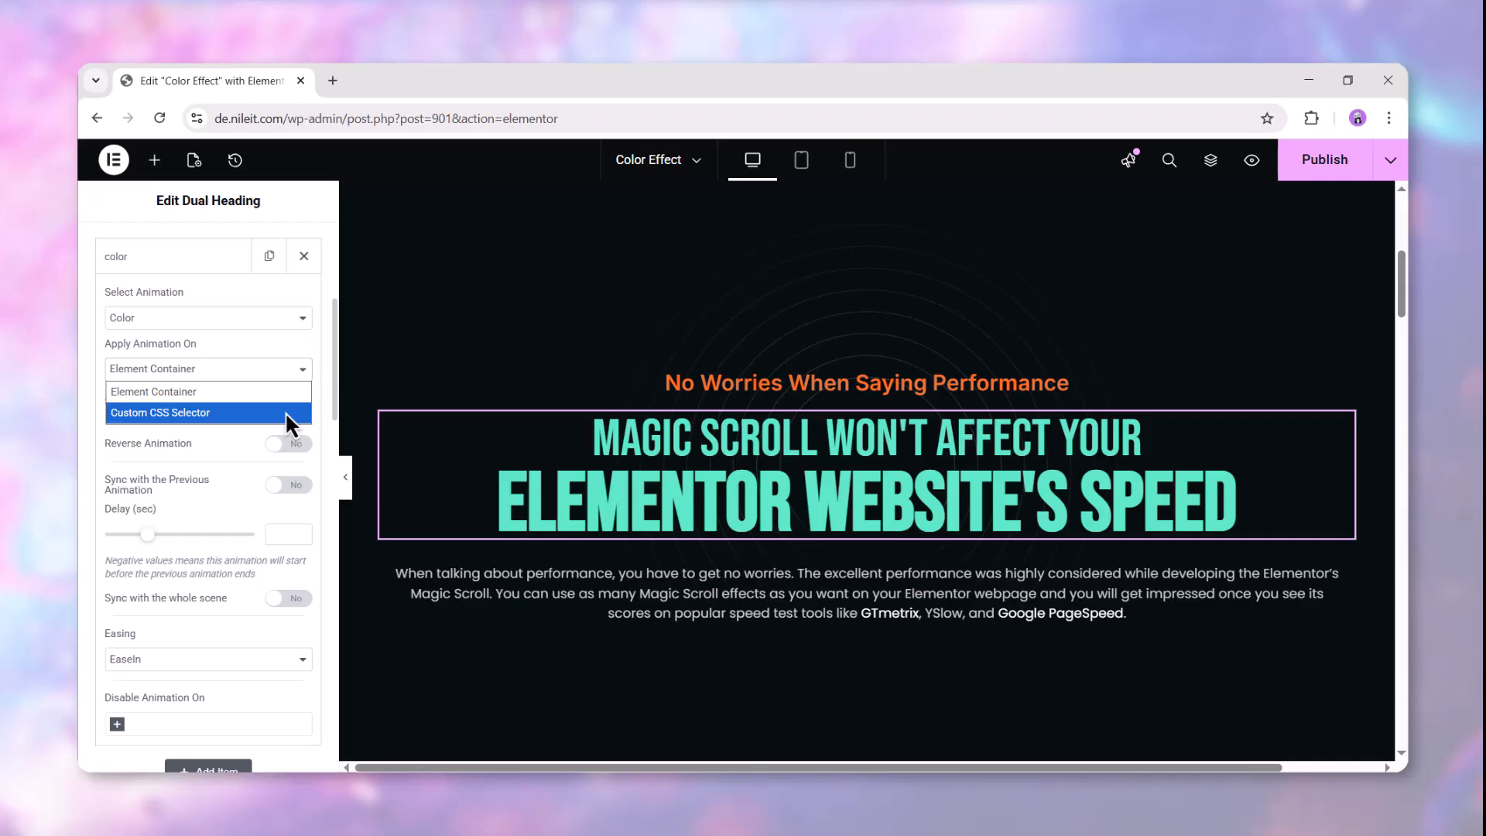
pyautogui.click(285, 411)
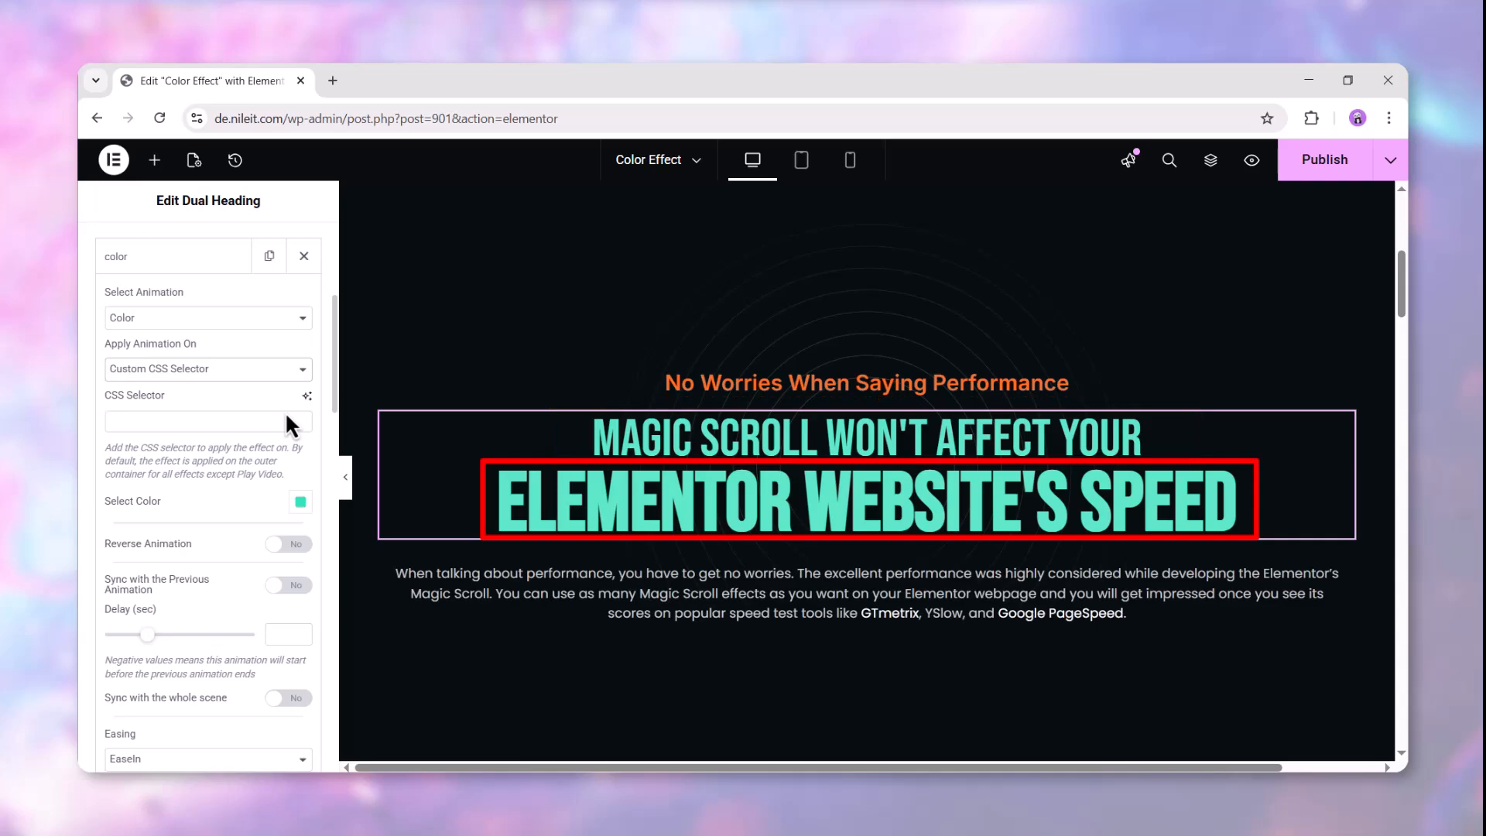
# - Open the page preview, inspect the "Elementor Website's Speed" line of the dual heading and copy its class premium-dual-header-second-header
pyautogui.click(1251, 160)
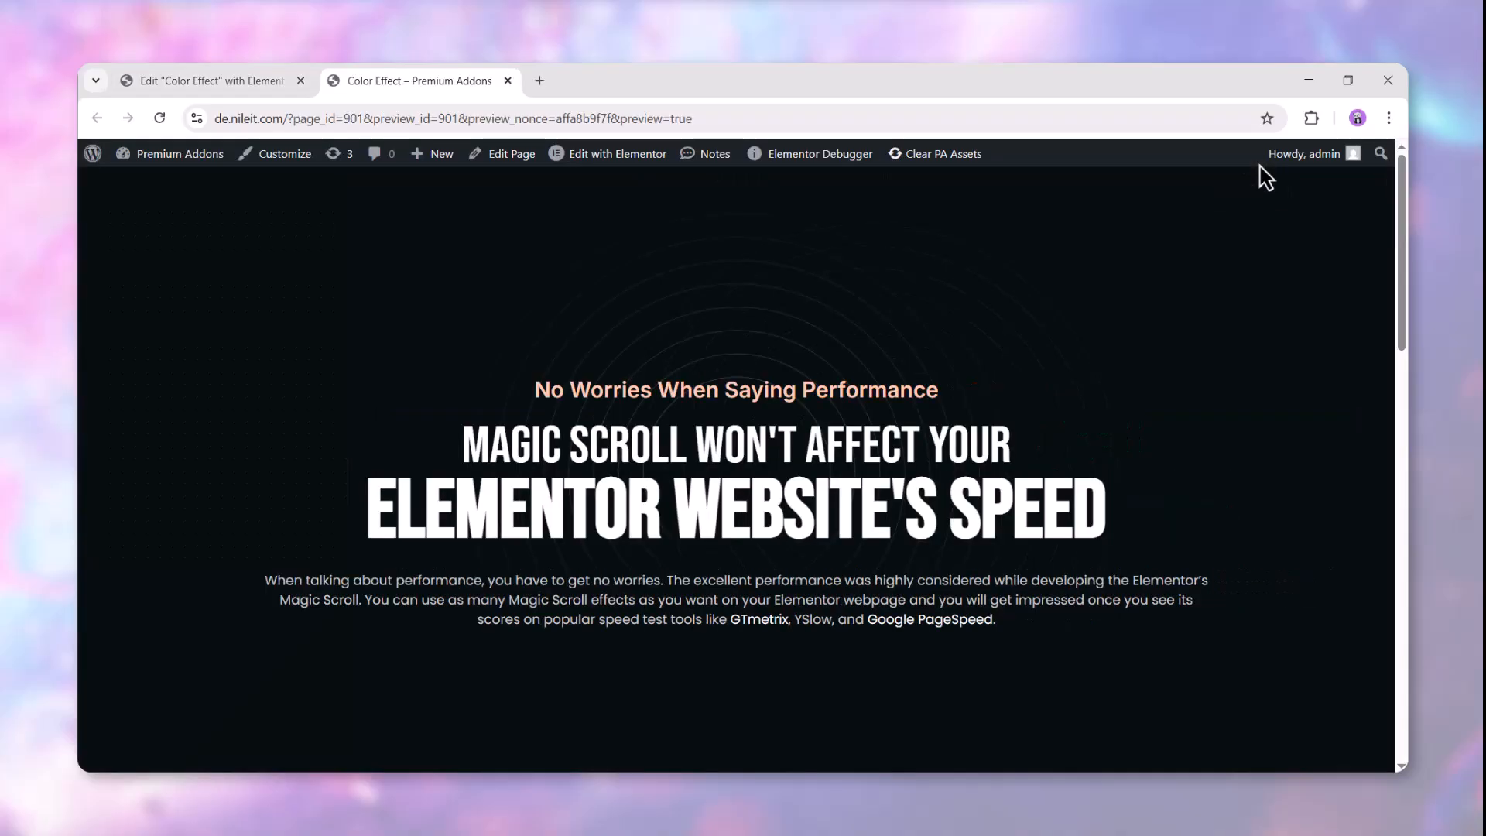
pyautogui.rightClick(991, 512)
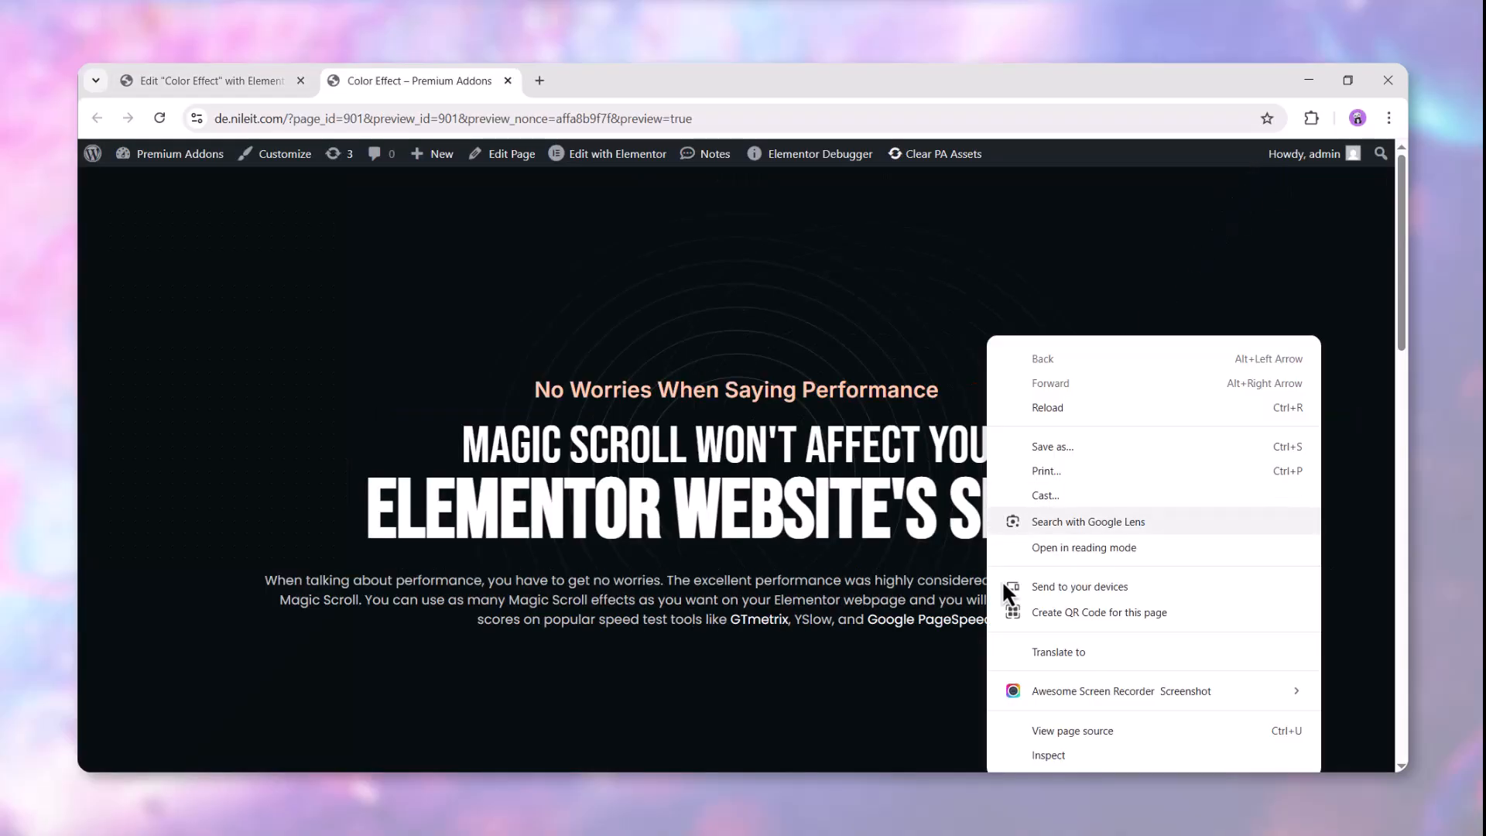
pyautogui.click(1044, 762)
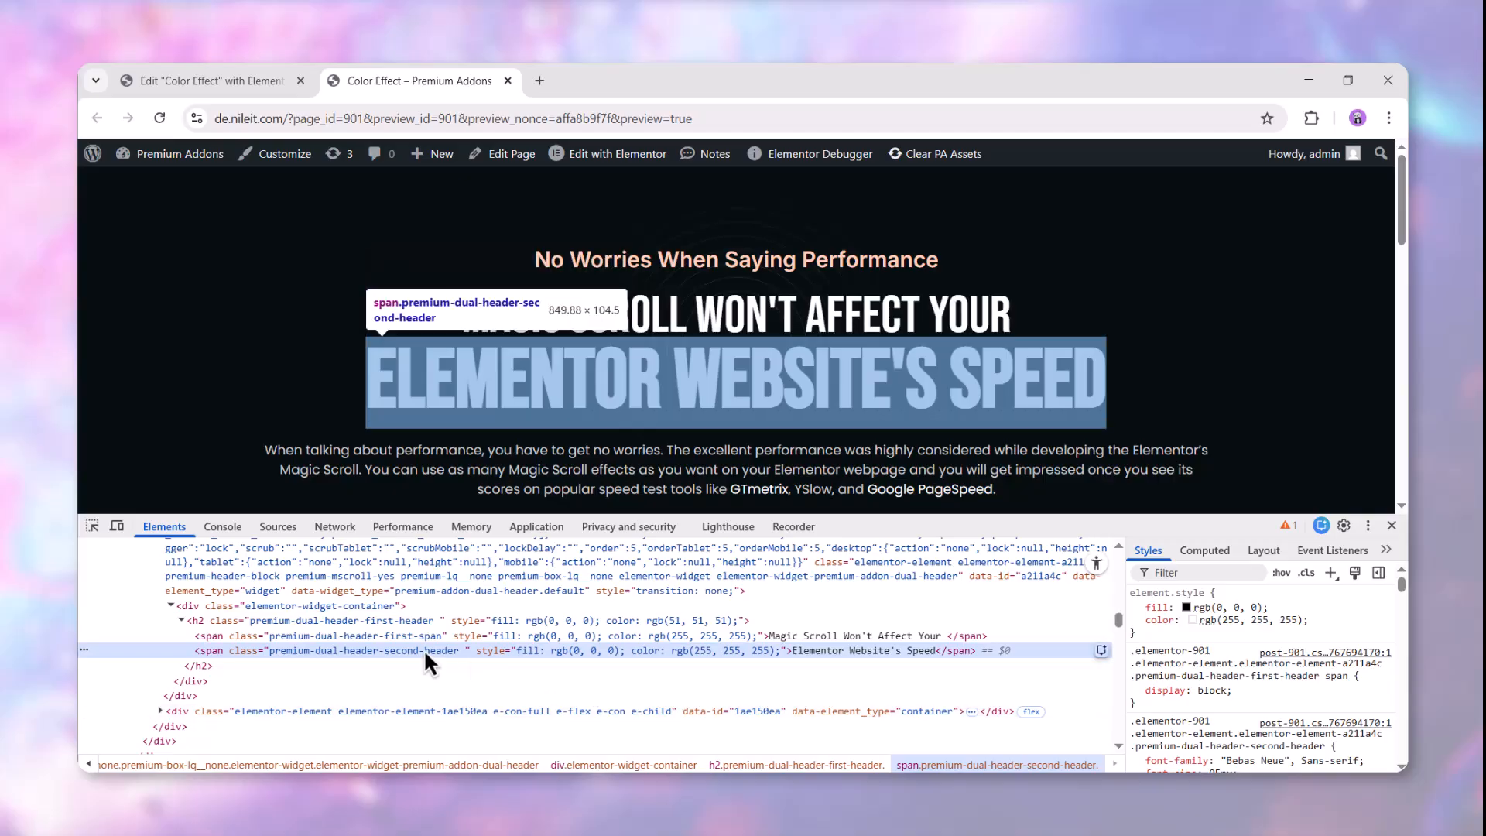
pyautogui.doubleClick(424, 649)
pyautogui.rightClick(424, 649)
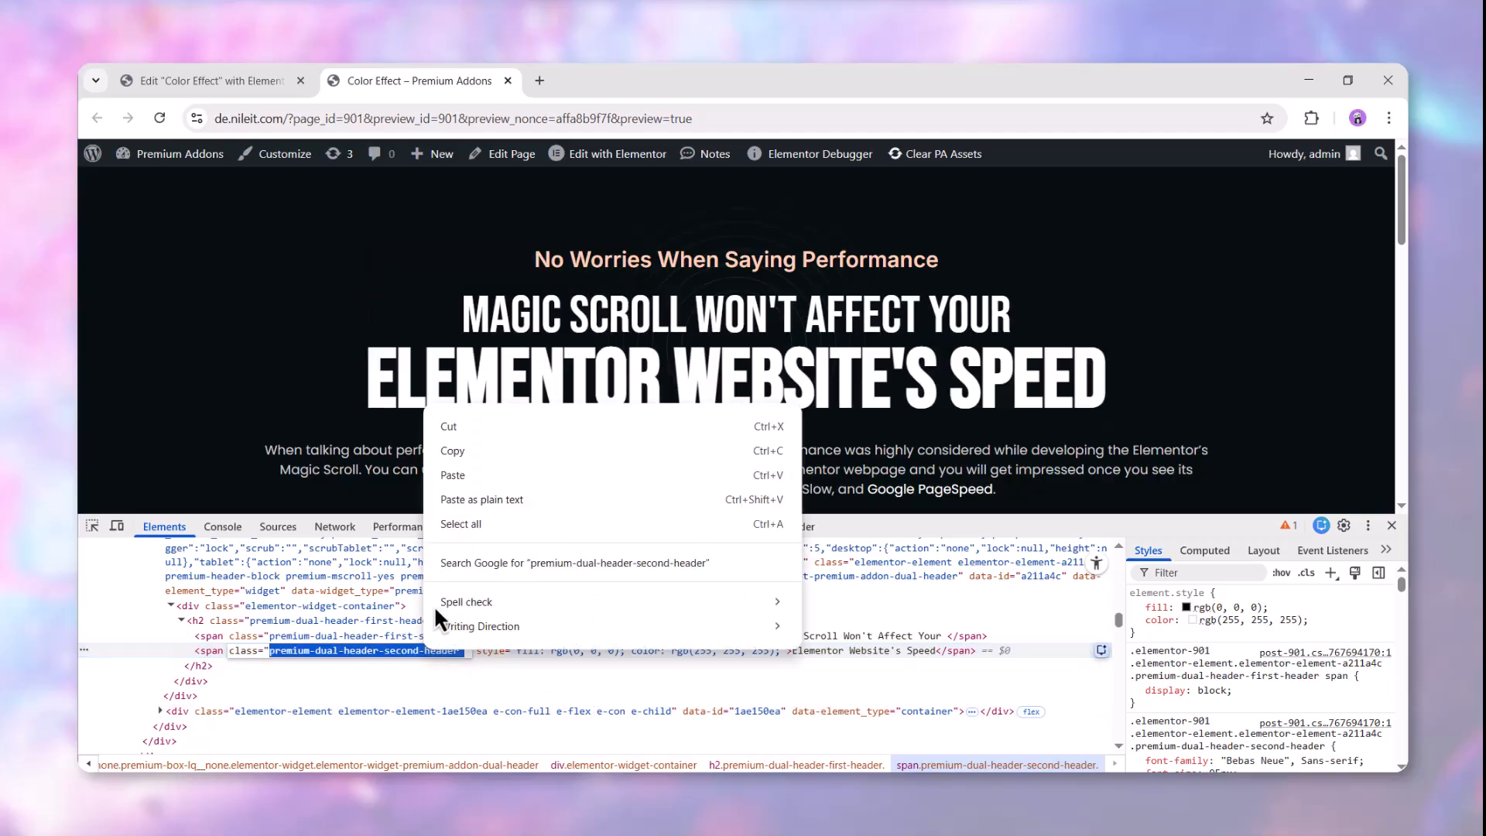
pyautogui.click(473, 453)
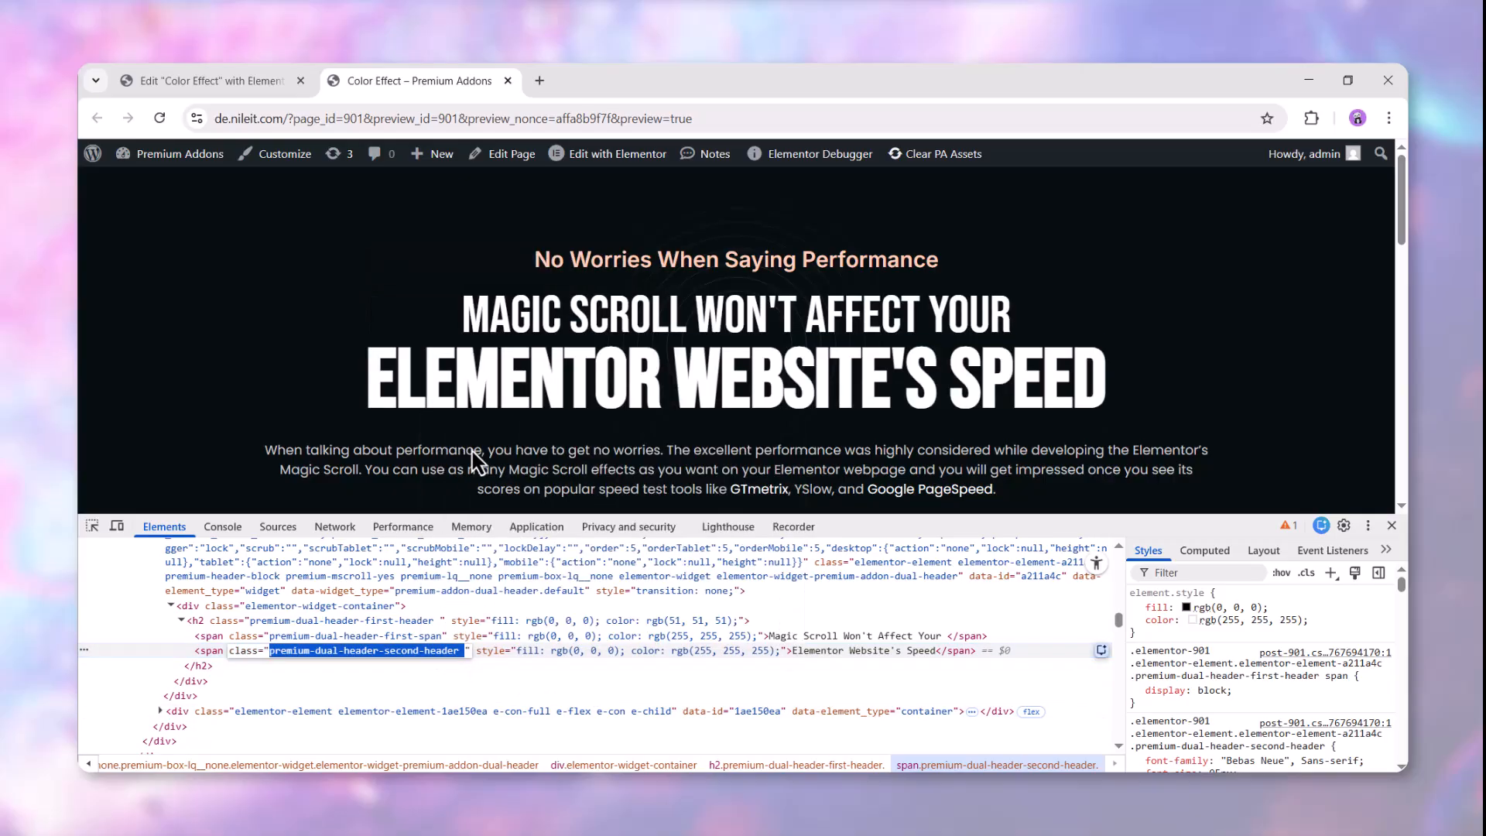
# - Back in the editor, set the Color animation's CSS selector to .premium-dual-header-second-header and preview it on the page
pyautogui.click(263, 80)
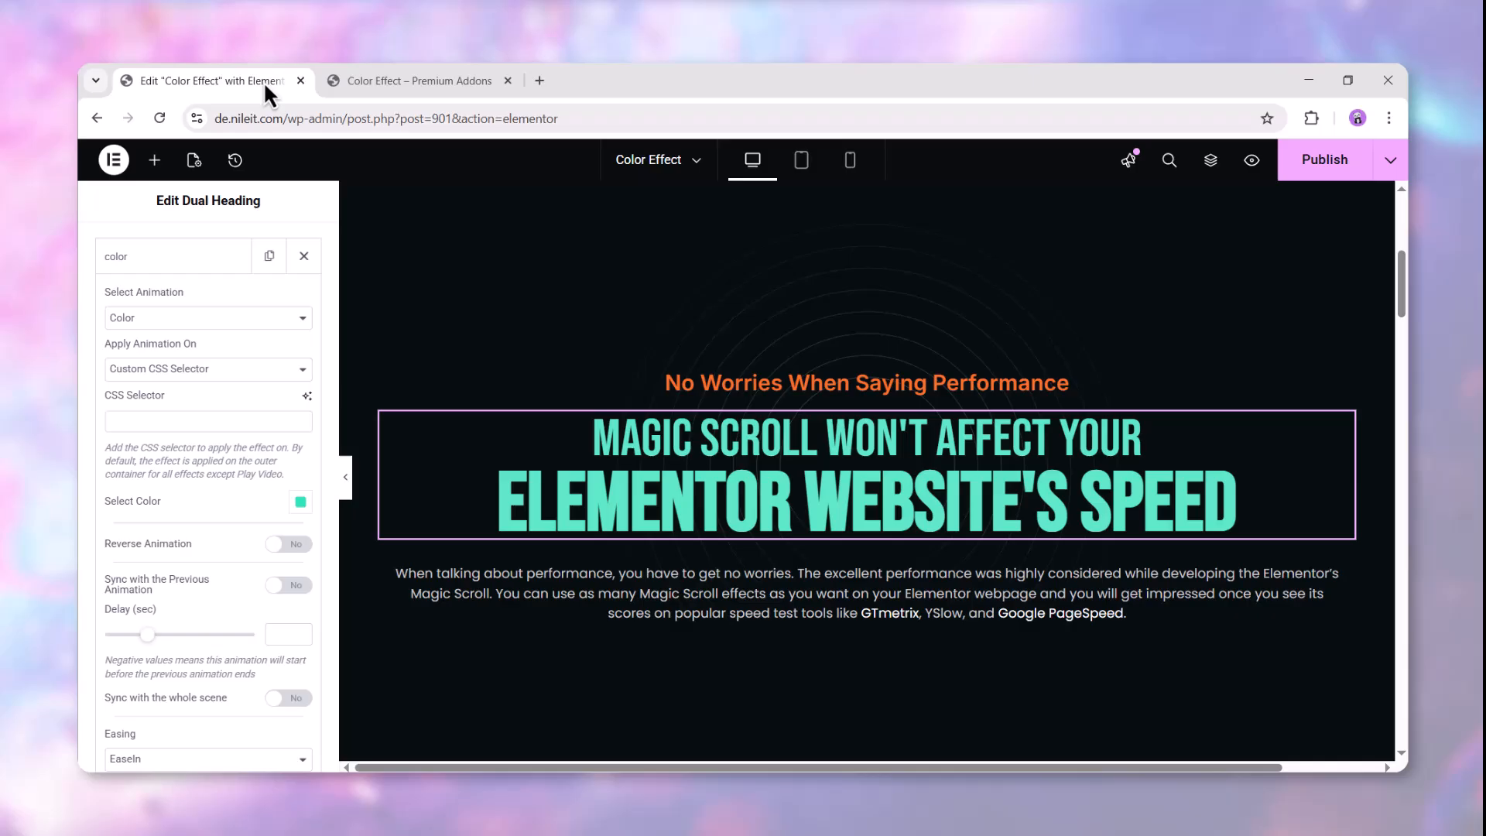
pyautogui.click(247, 420)
pyautogui.write('.')
pyautogui.hotkey('ctrl', 'v')
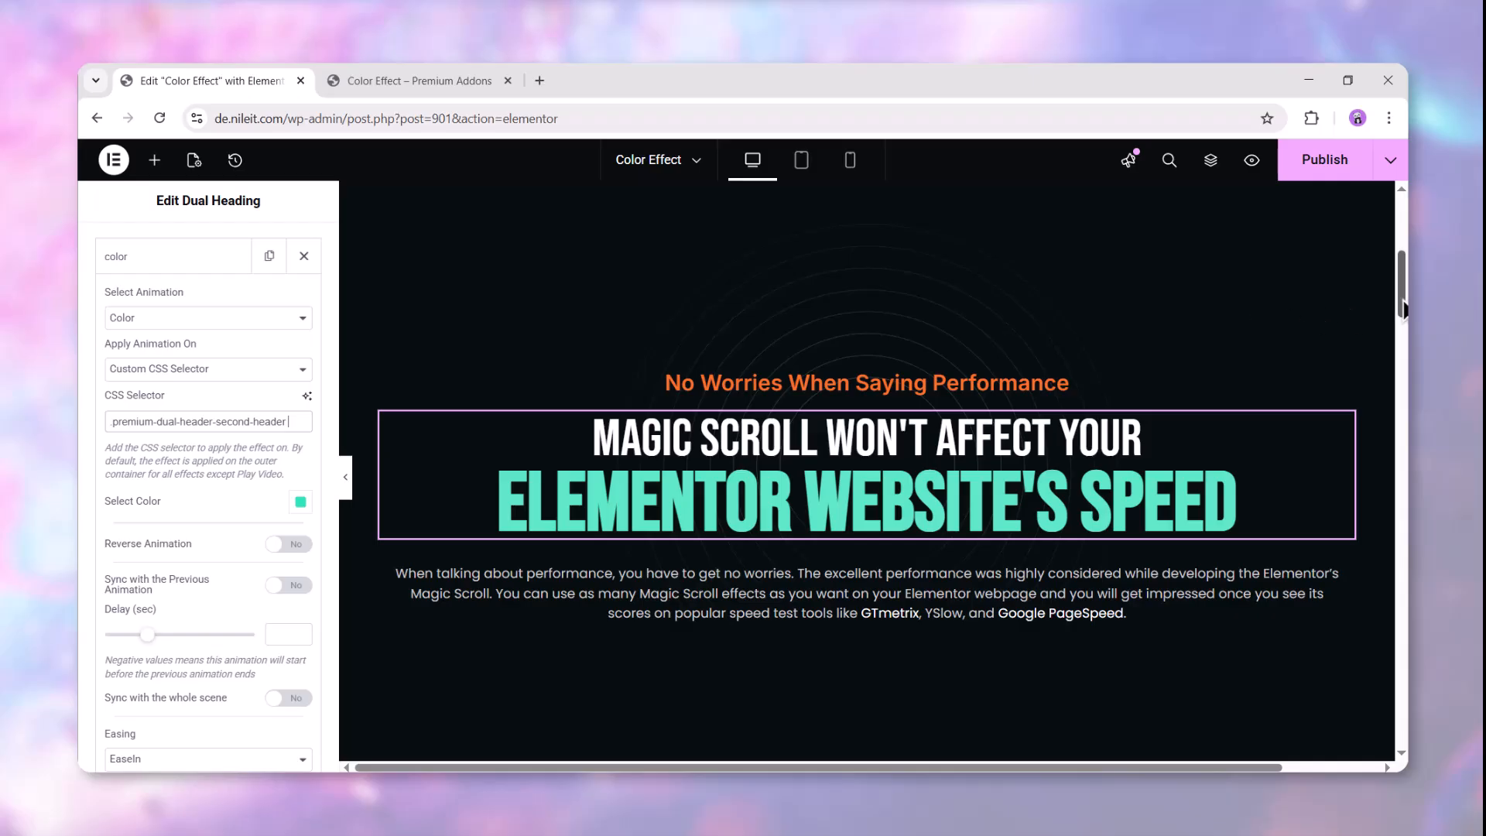
pyautogui.moveTo(1403, 308); pyautogui.dragTo(1406, 232)
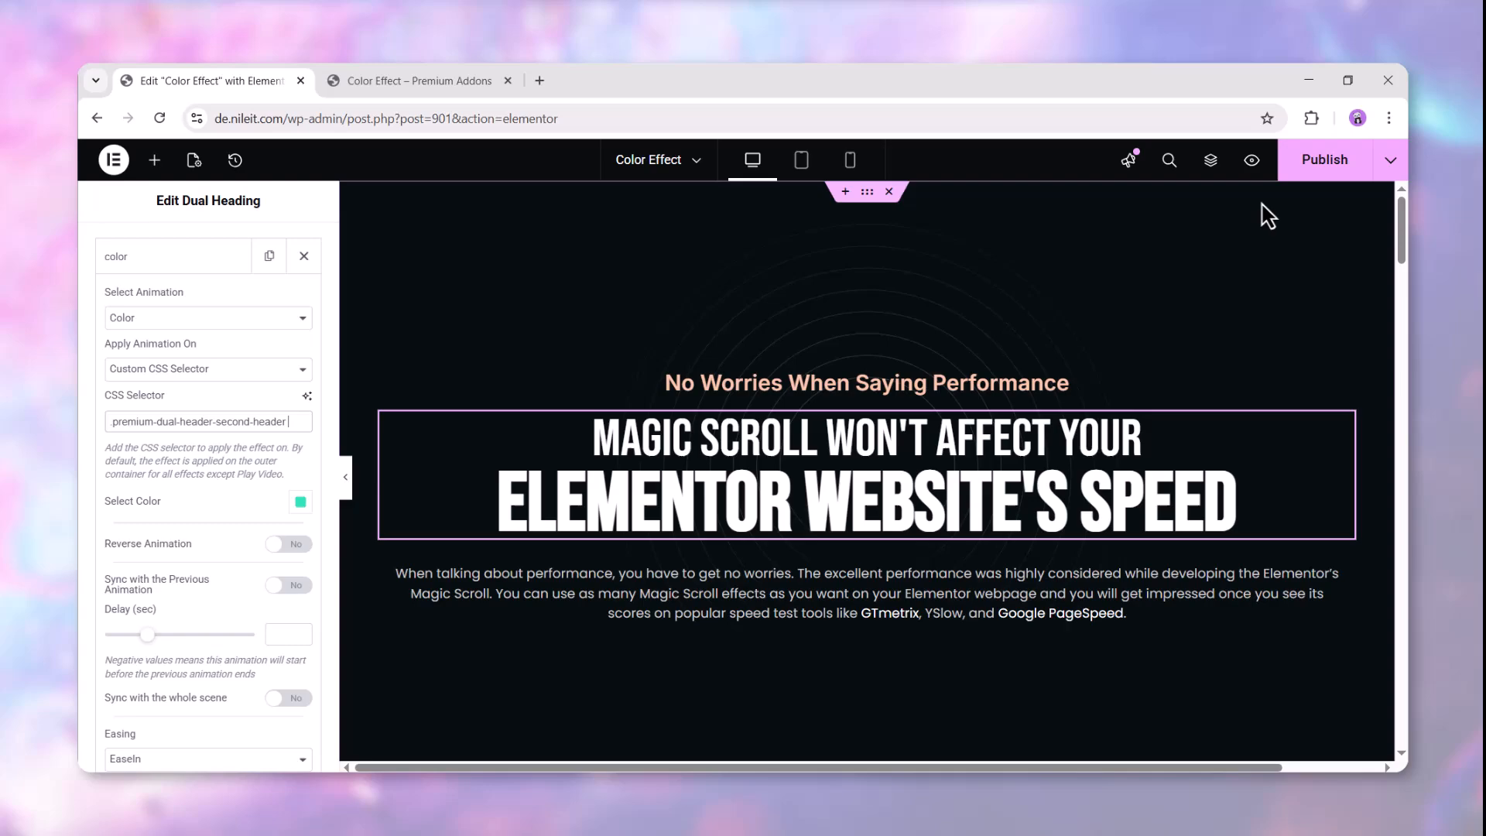
# - Give the outer container around the headings the CSS ID container-1
pyautogui.click(868, 194)
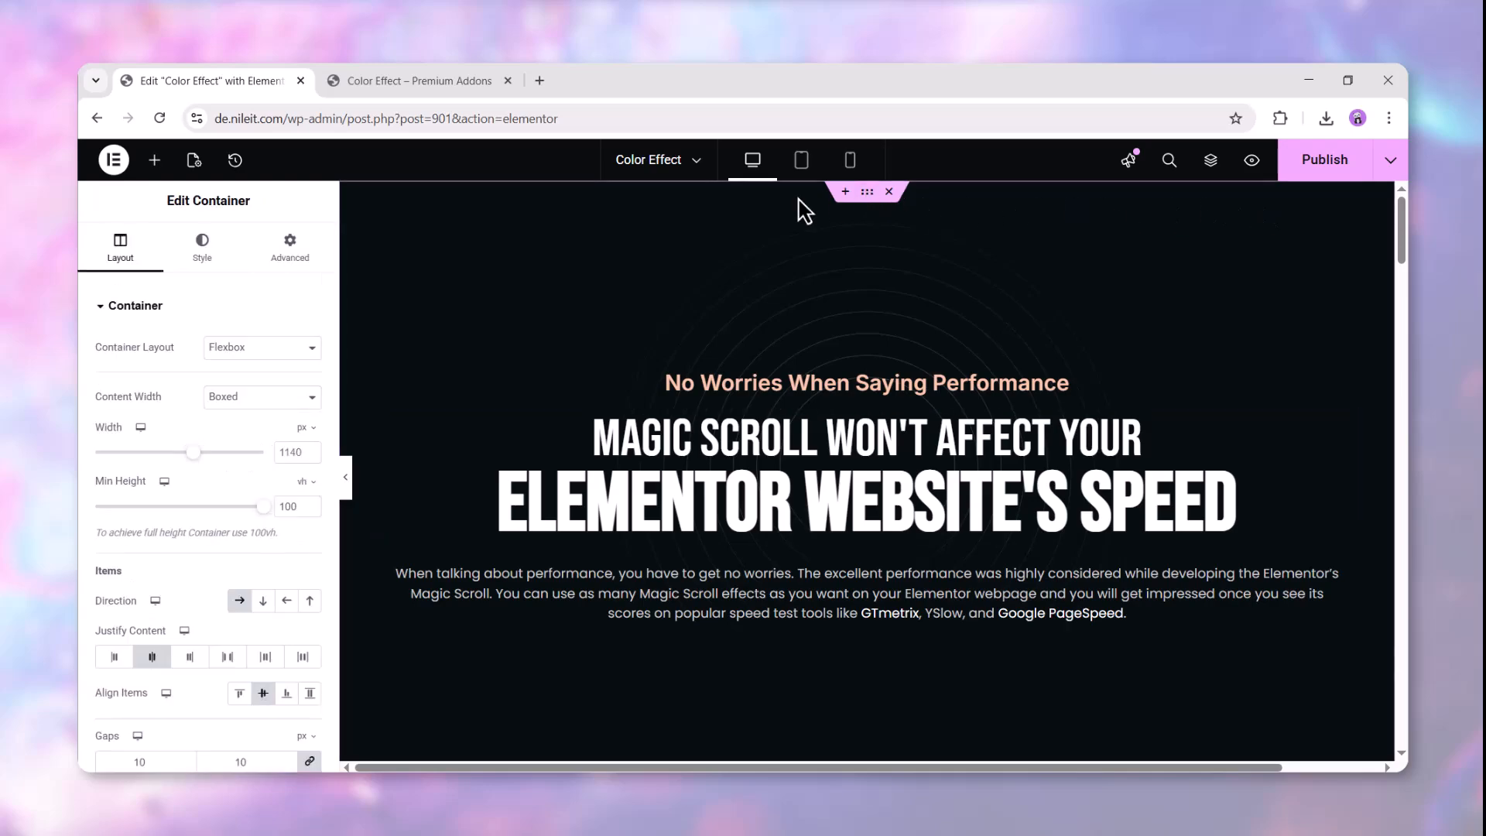
pyautogui.click(289, 257)
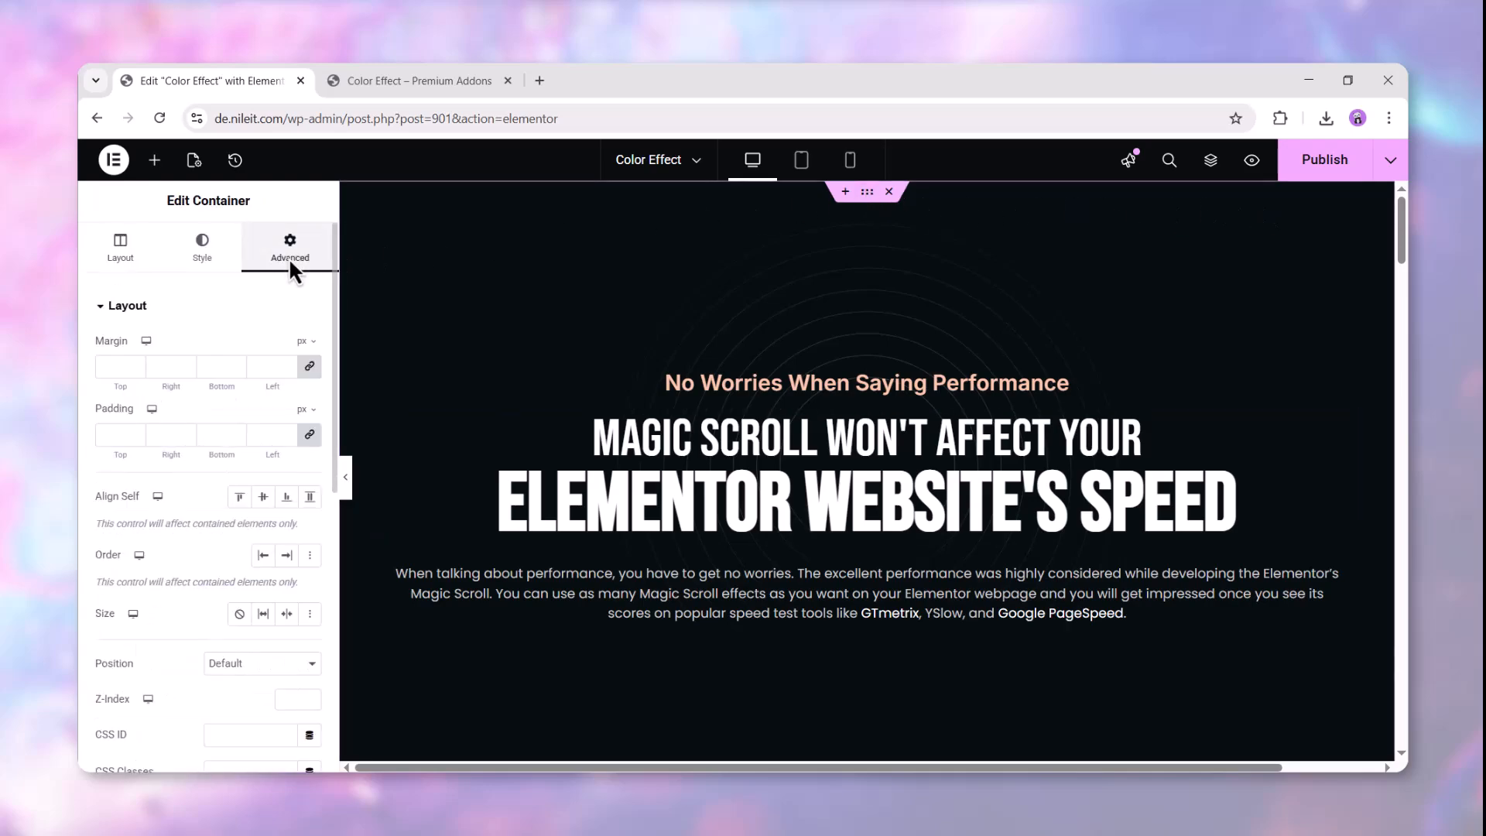
pyautogui.scroll(-2, 216, 695)
pyautogui.click(218, 627)
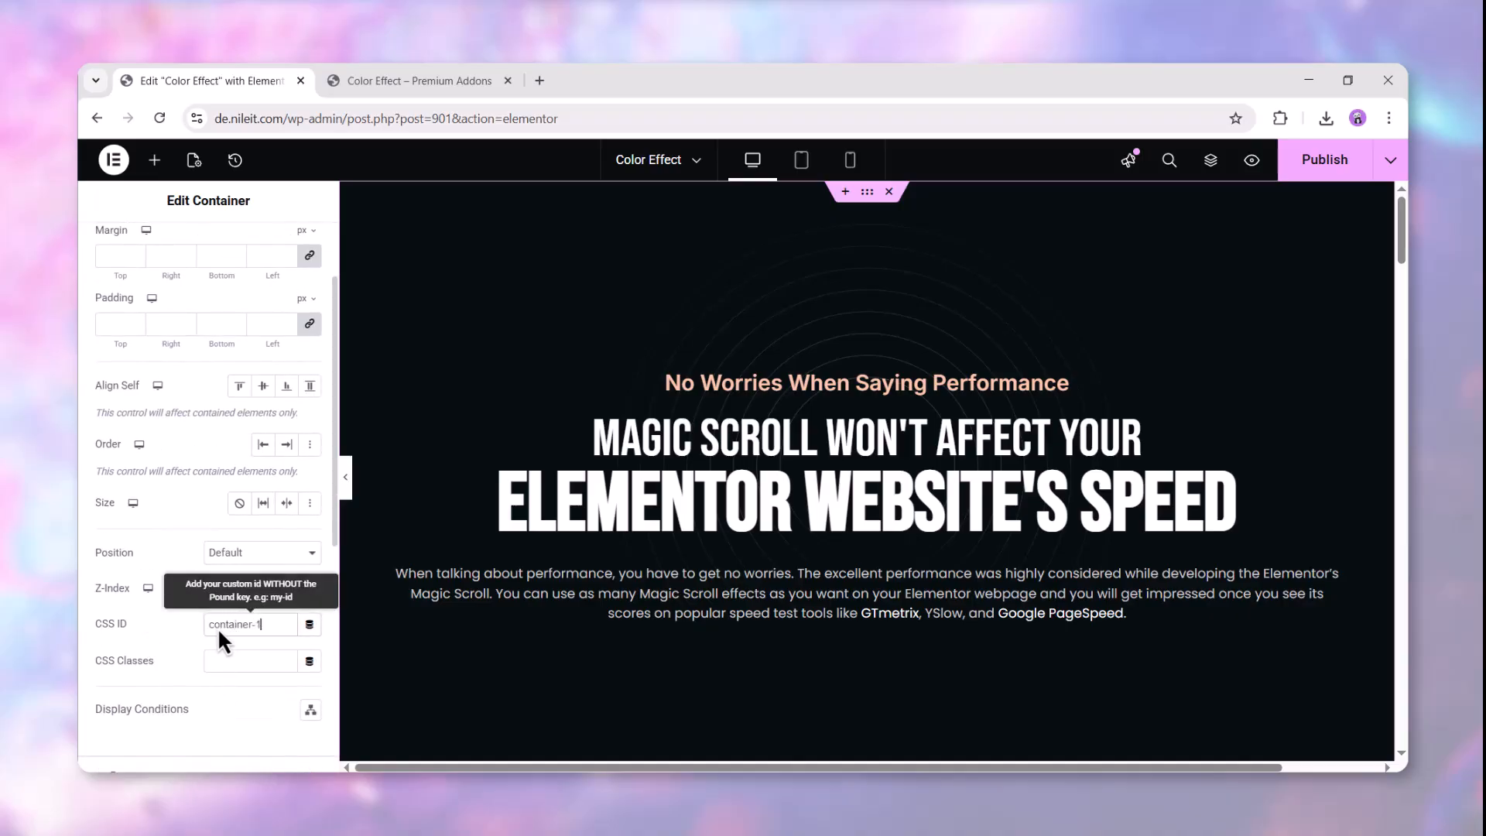
# - Add a second Magic Scroll item with a Background Color animation to the dual heading
pyautogui.click(499, 521)
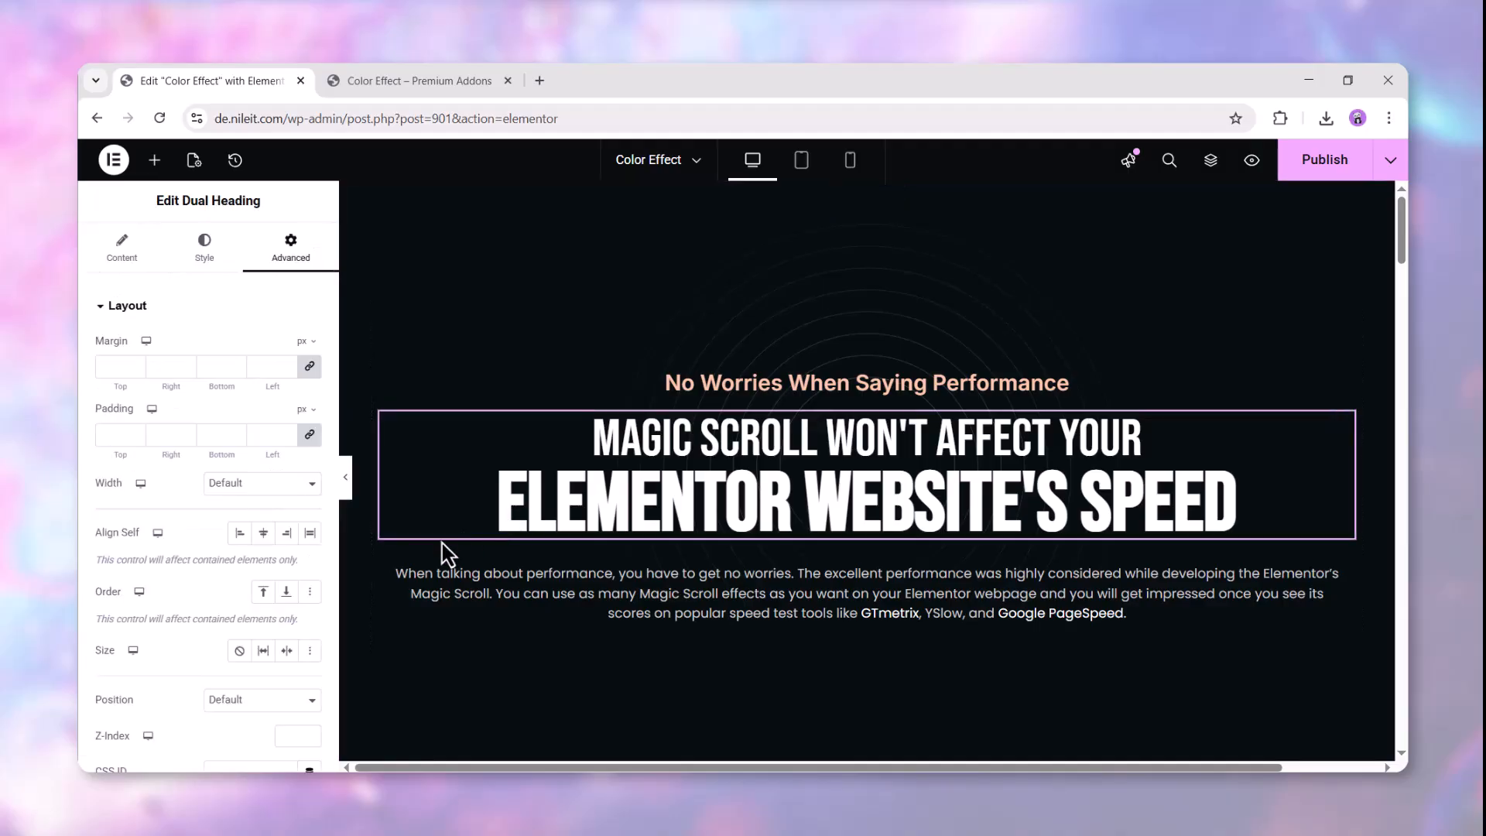
pyautogui.scroll(-5, 221, 634)
pyautogui.click(222, 640)
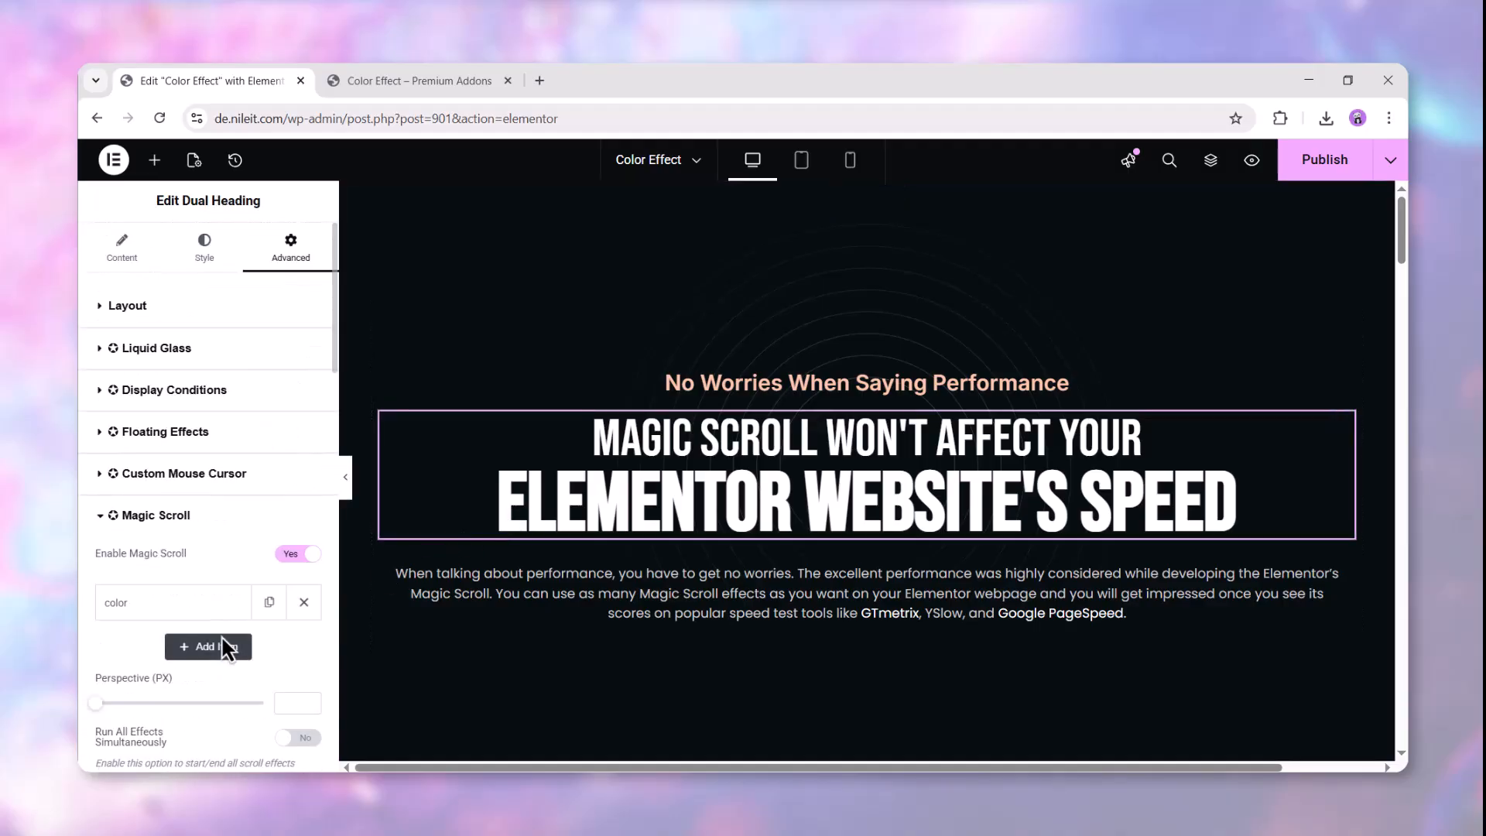
pyautogui.click(221, 642)
pyautogui.click(220, 710)
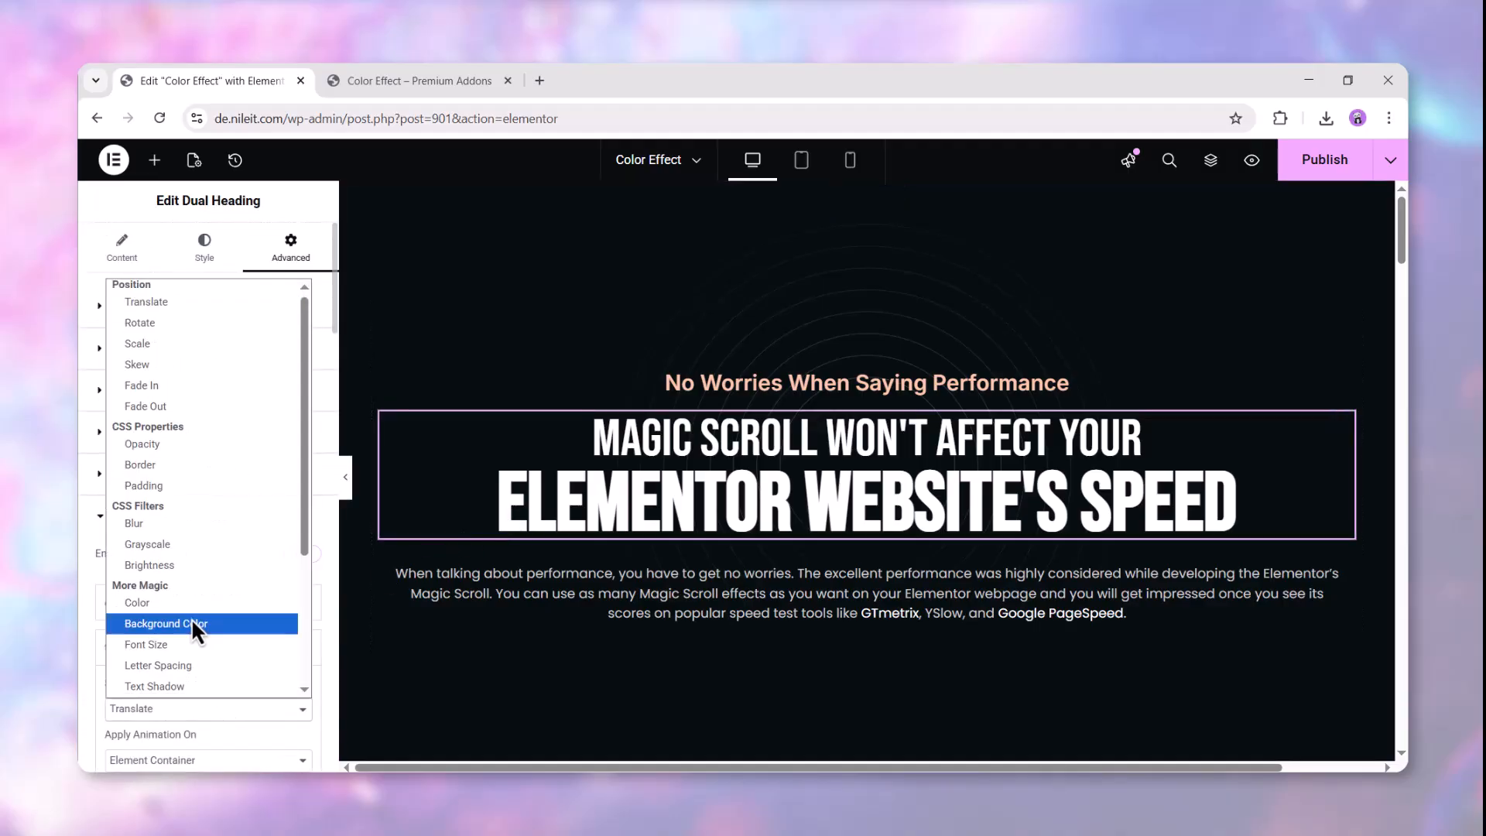
pyautogui.click(192, 623)
pyautogui.scroll(-3, 192, 619)
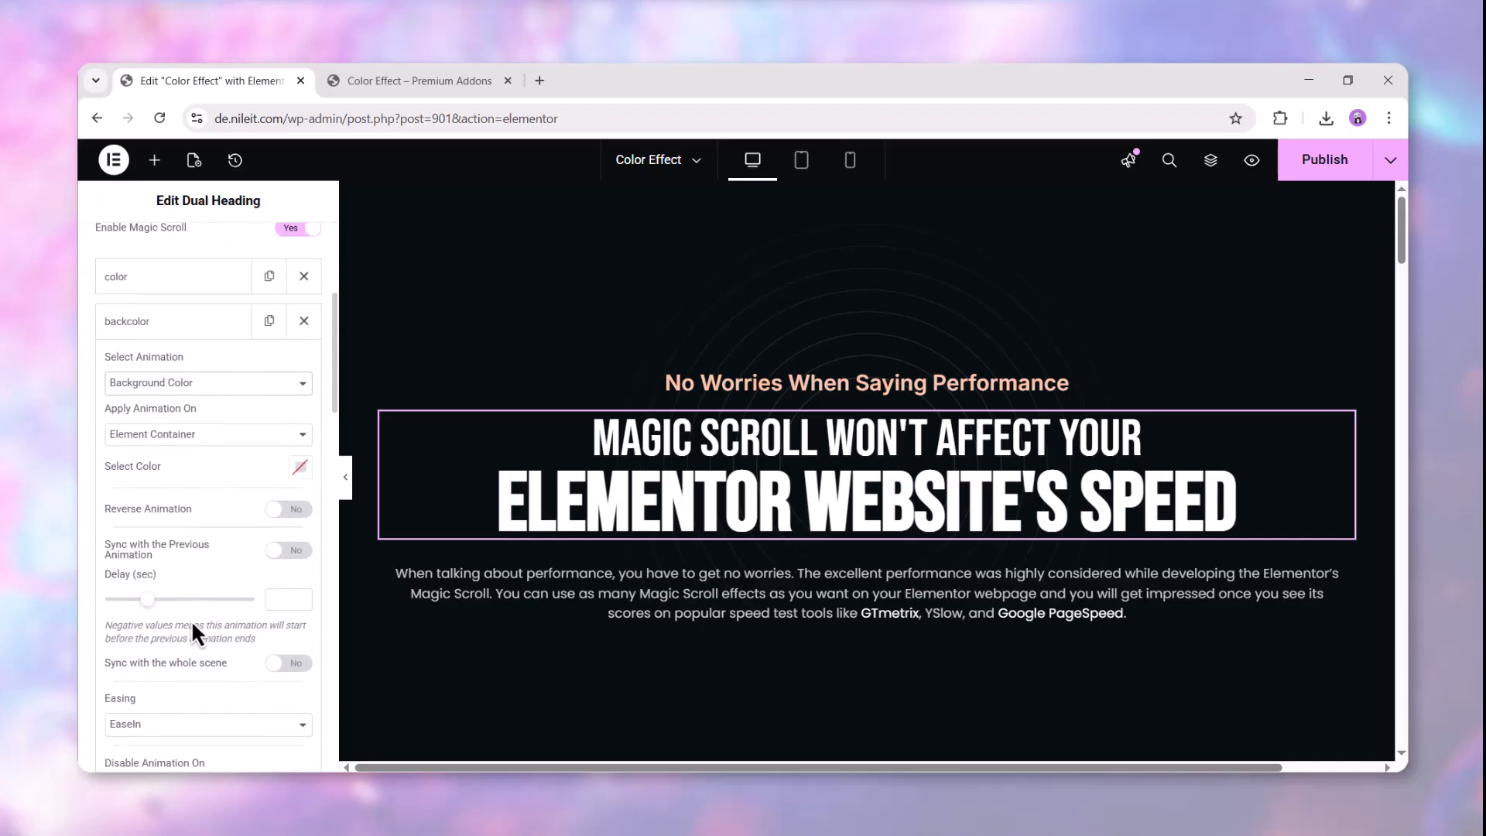
# - Apply the Background Color animation on the custom CSS selector #container-1 in dark teal #0E4F4A and preview it on the page
pyautogui.click(207, 434)
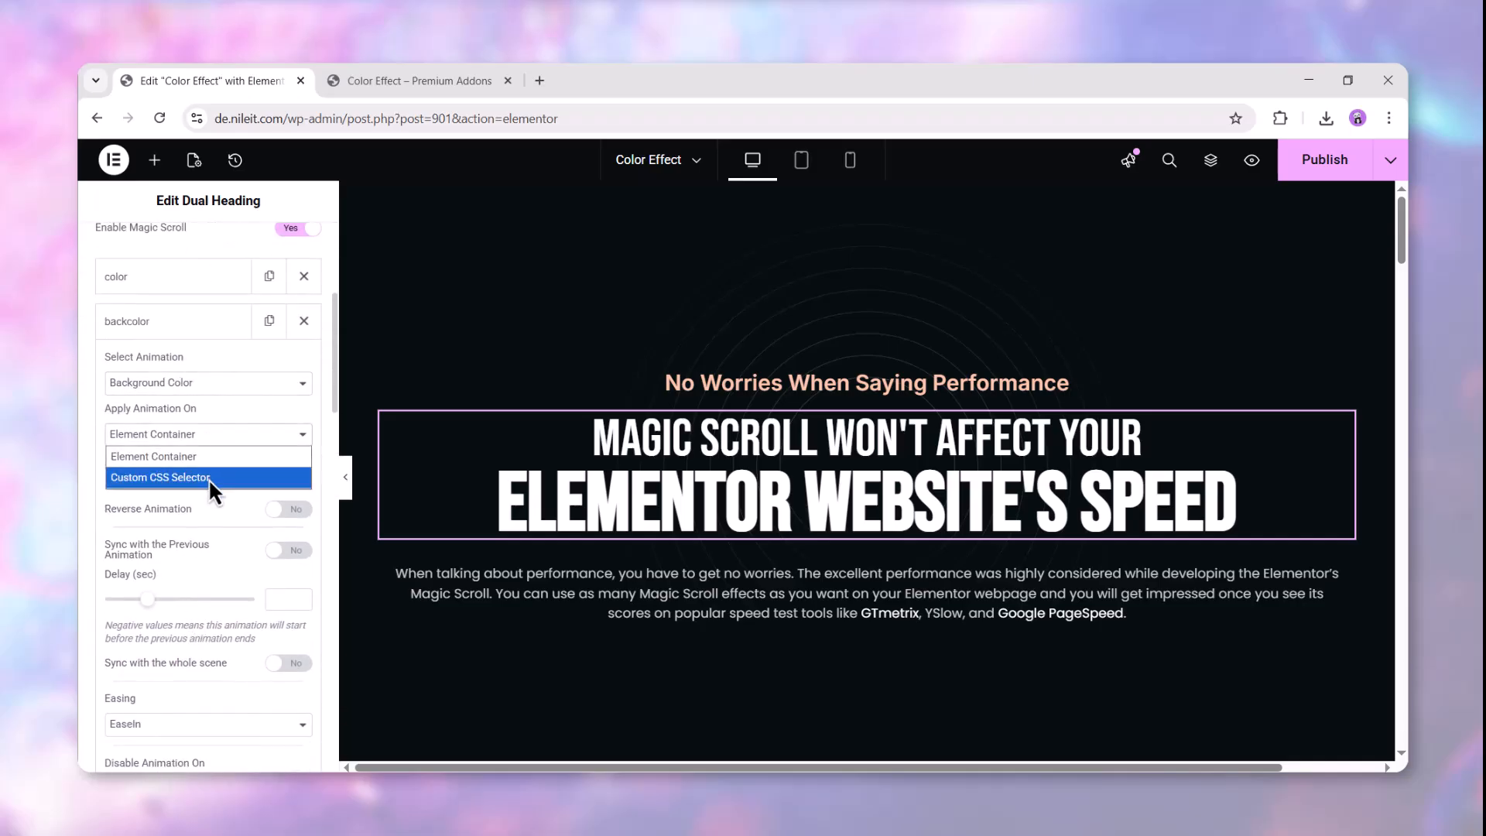
pyautogui.click(208, 476)
pyautogui.write('#container-1')
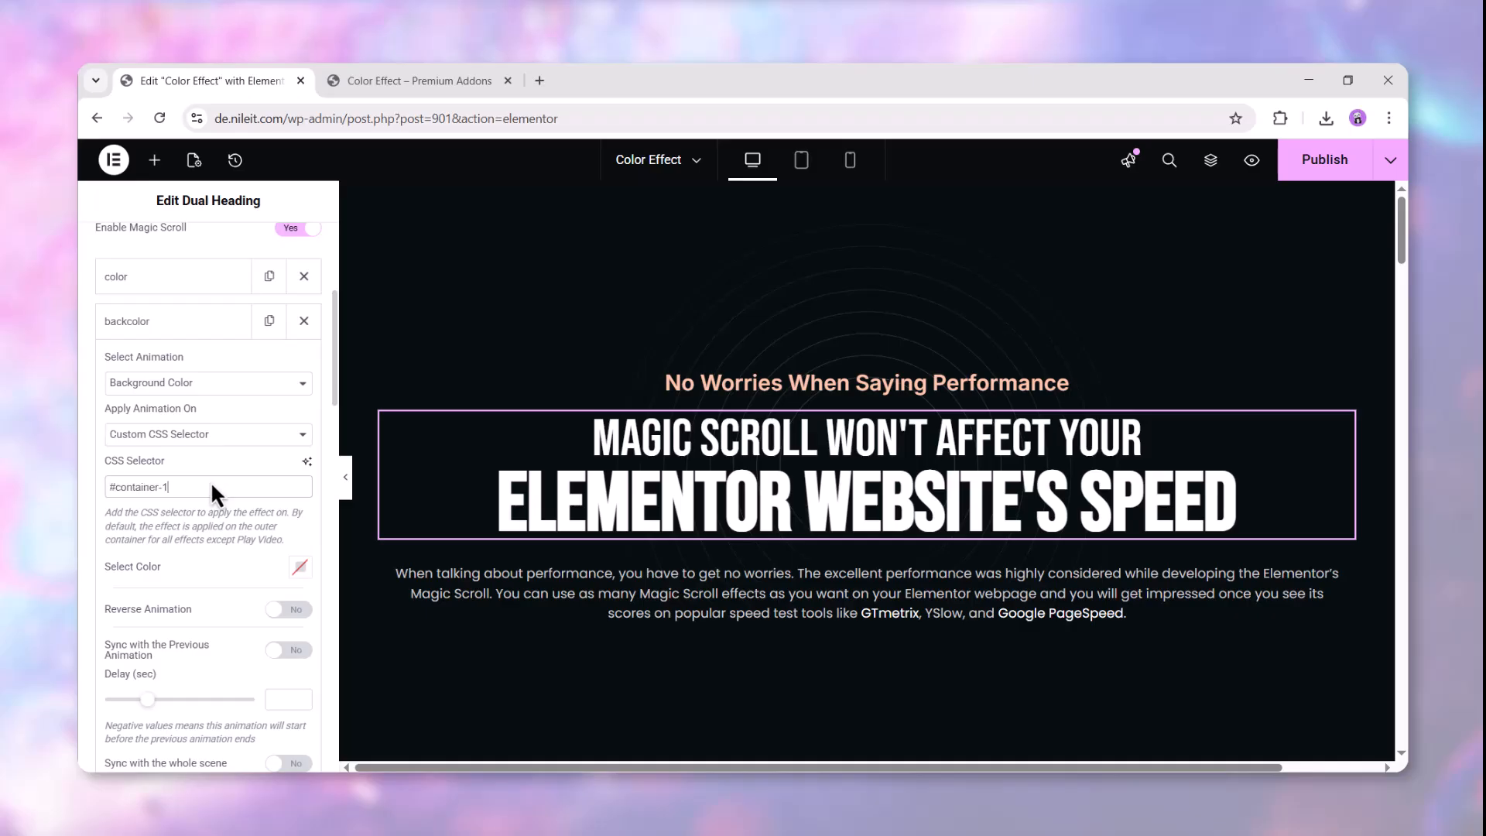
pyautogui.click(291, 565)
pyautogui.click(364, 432)
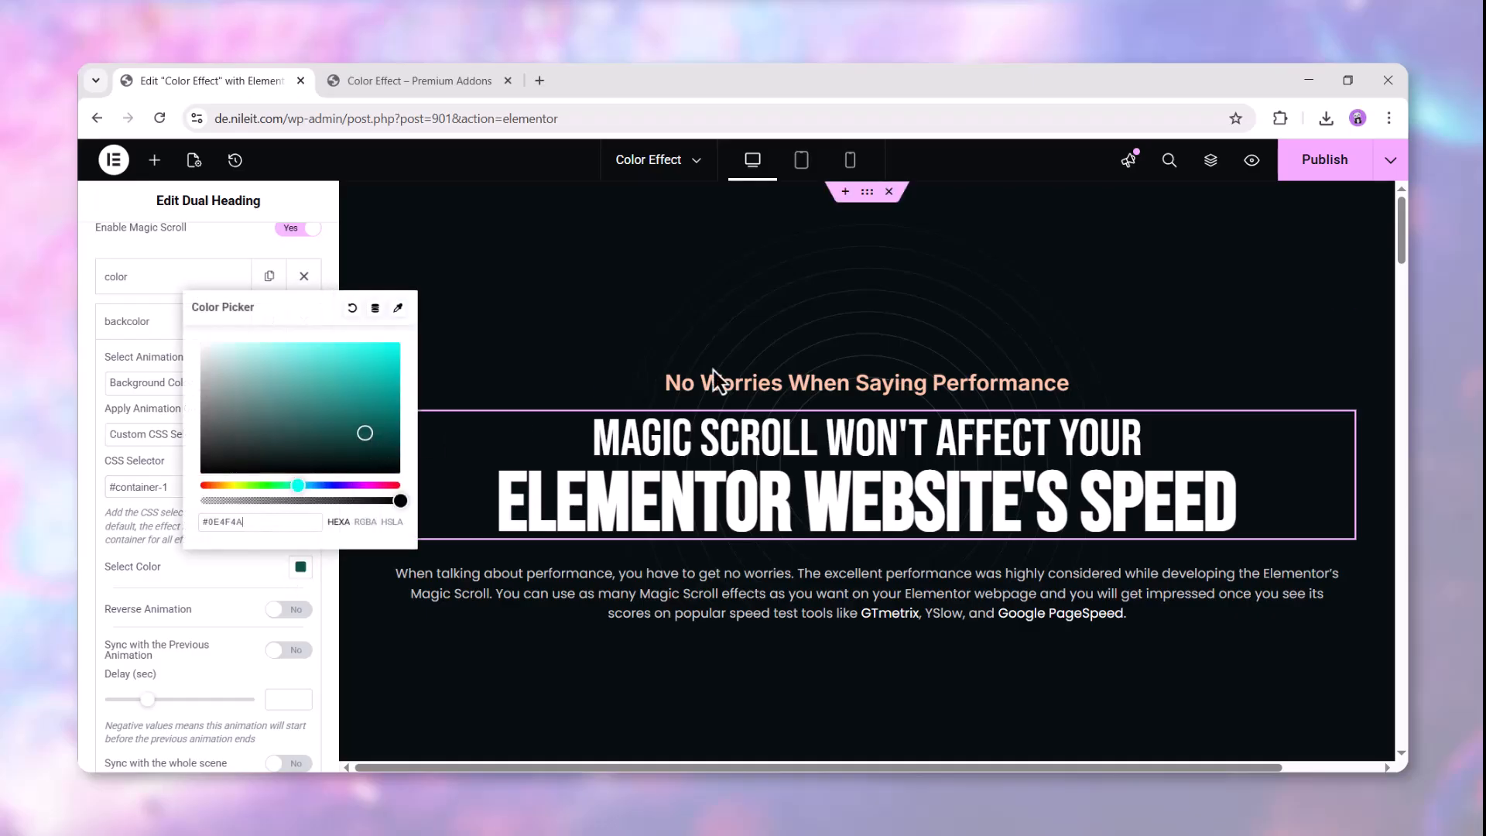
pyautogui.moveTo(1393, 247)
pyautogui.mouseDown()
pyautogui.moveTo(1404, 322)
pyautogui.moveTo(1398, 232)
pyautogui.mouseUp()
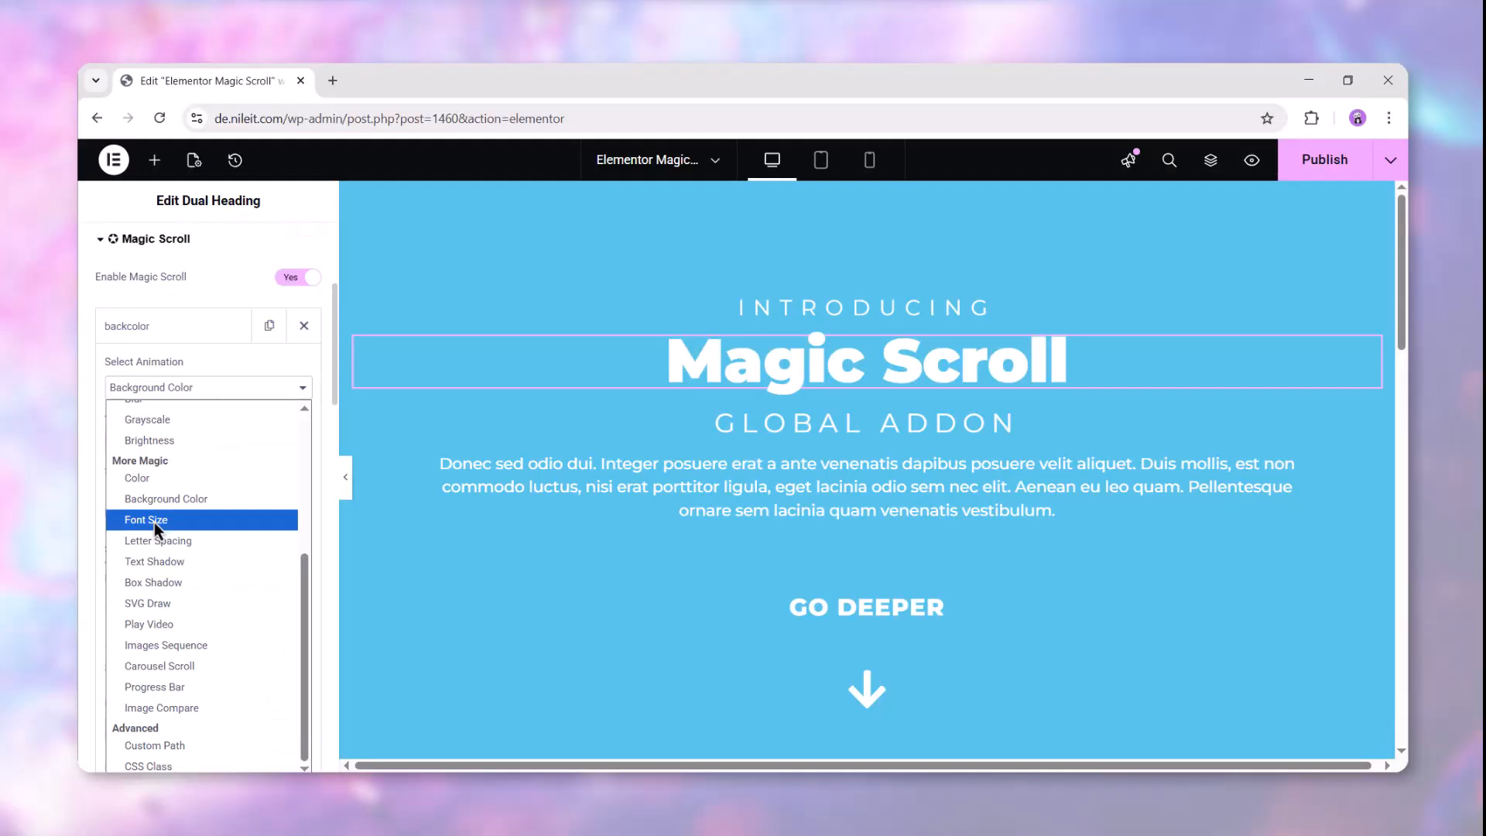
# - On the Elementor Magic Scroll page, set the "Magic Scroll" heading's item to a Font Size animation of 39 px and preview it
pyautogui.click(153, 520)
pyautogui.moveTo(106, 492); pyautogui.dragTo(133, 492)
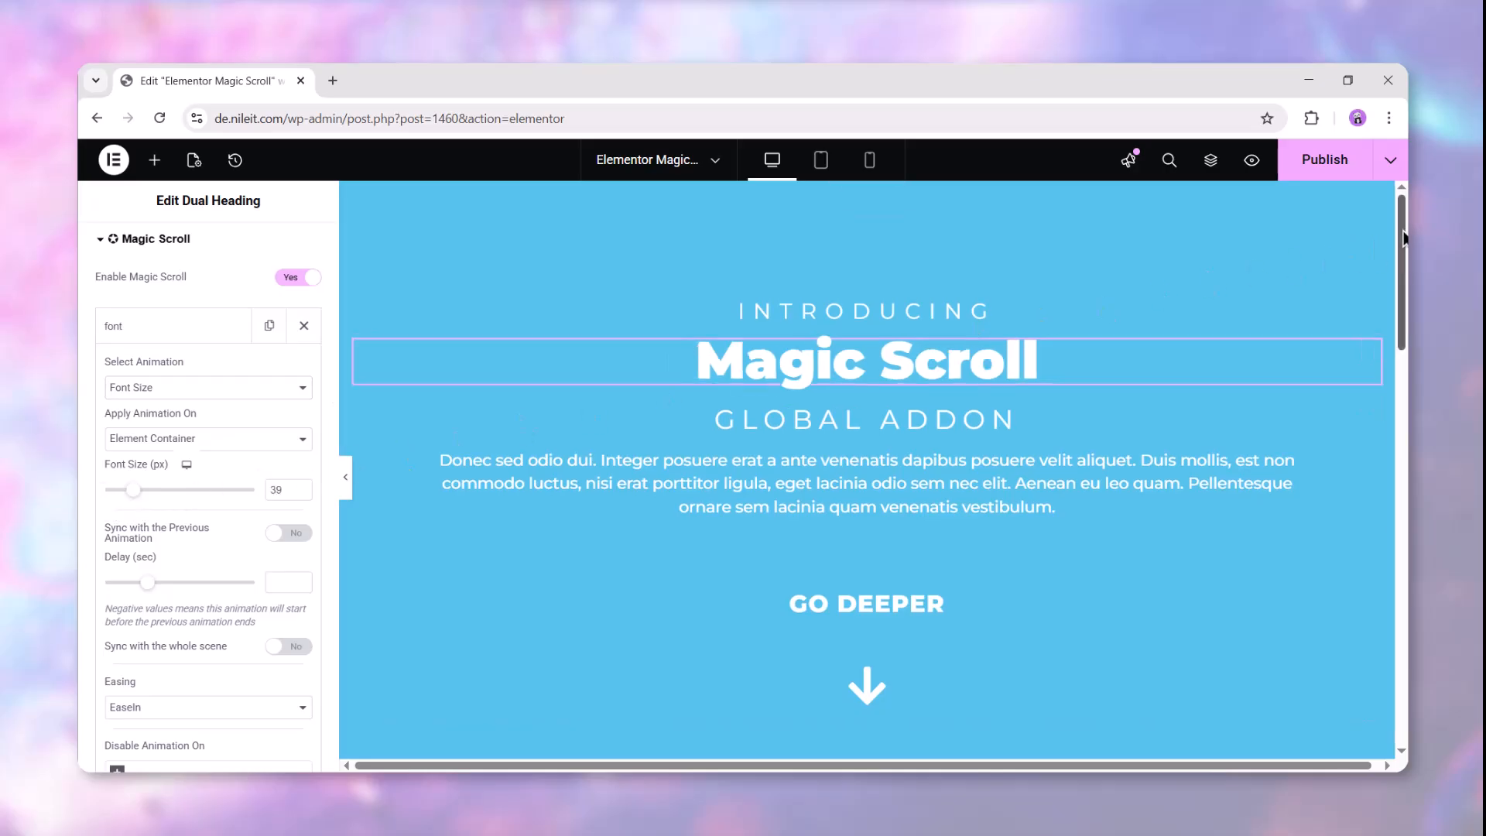
pyautogui.moveTo(1402, 235)
pyautogui.mouseDown()
pyautogui.moveTo(1403, 290)
pyautogui.moveTo(1397, 224)
pyautogui.mouseUp()
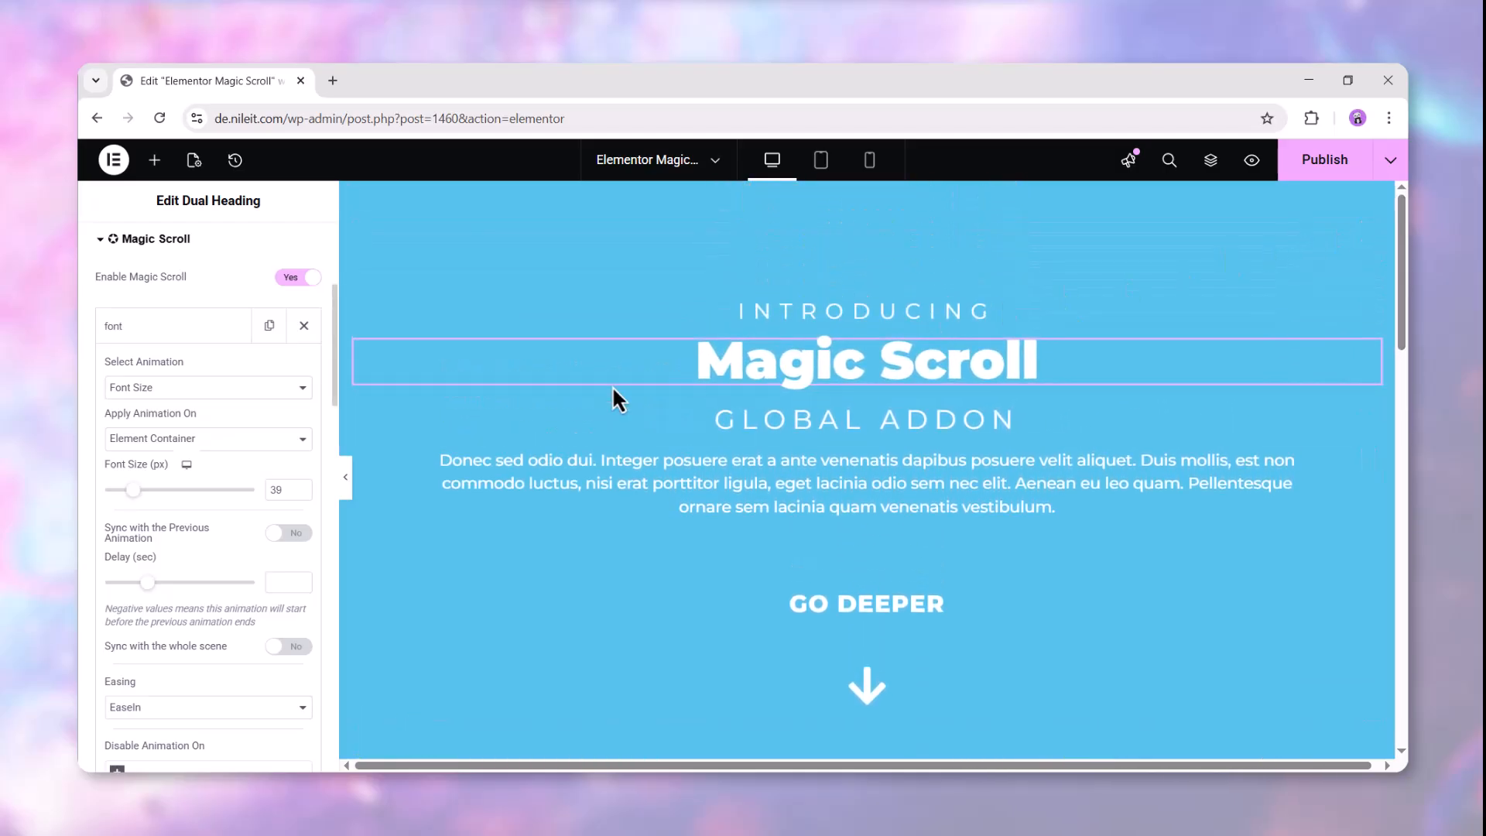
# - Set the "Magic Scroll" heading's Font Size animation to 146 px and preview it on the page
pyautogui.moveTo(133, 490); pyautogui.dragTo(214, 492)
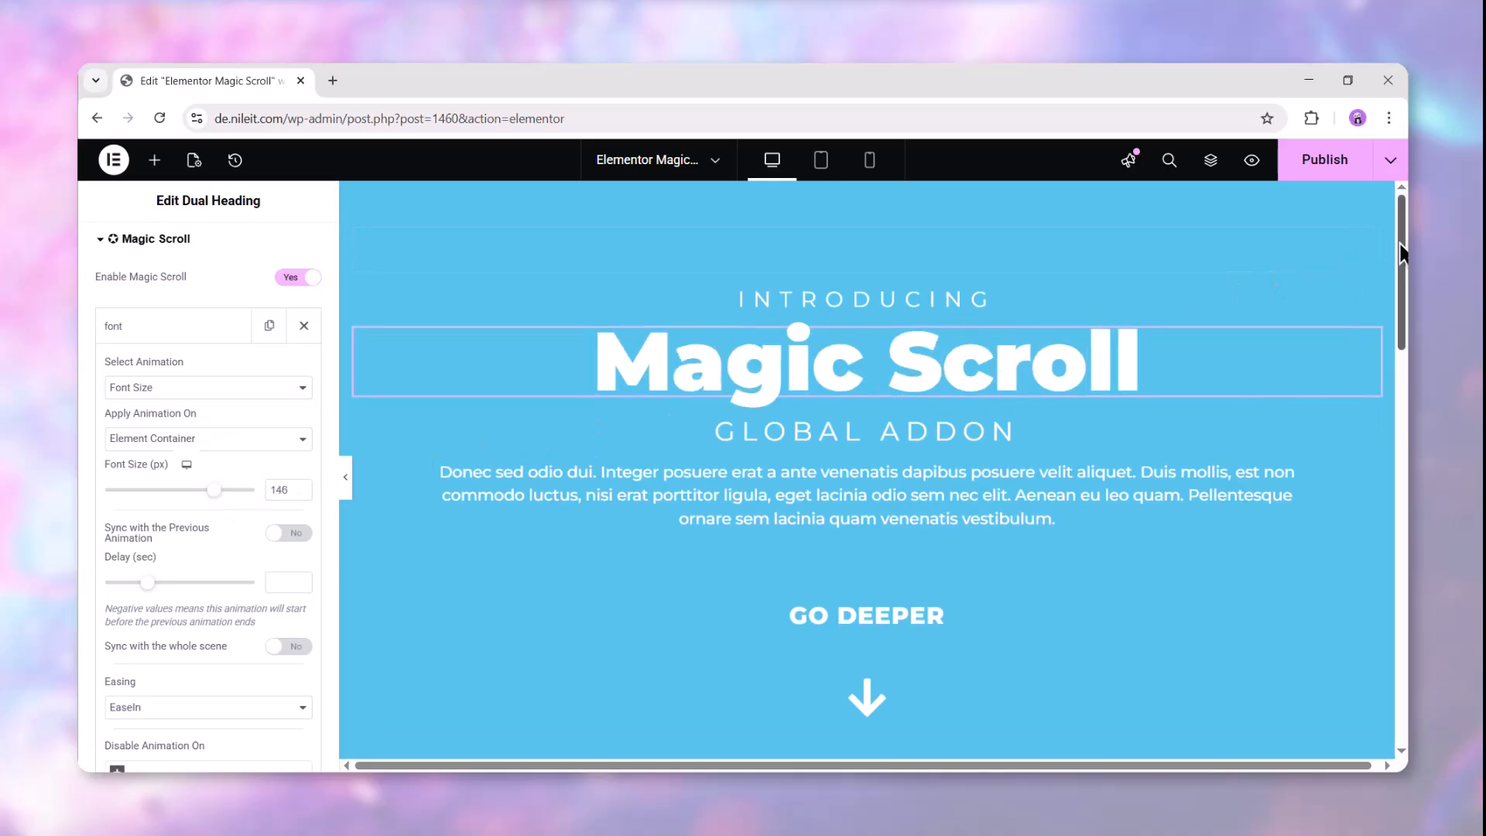
pyautogui.scroll(-2, 1401, 263)
pyautogui.scroll(-4, 1401, 266)
pyautogui.scroll(5, 1401, 240)
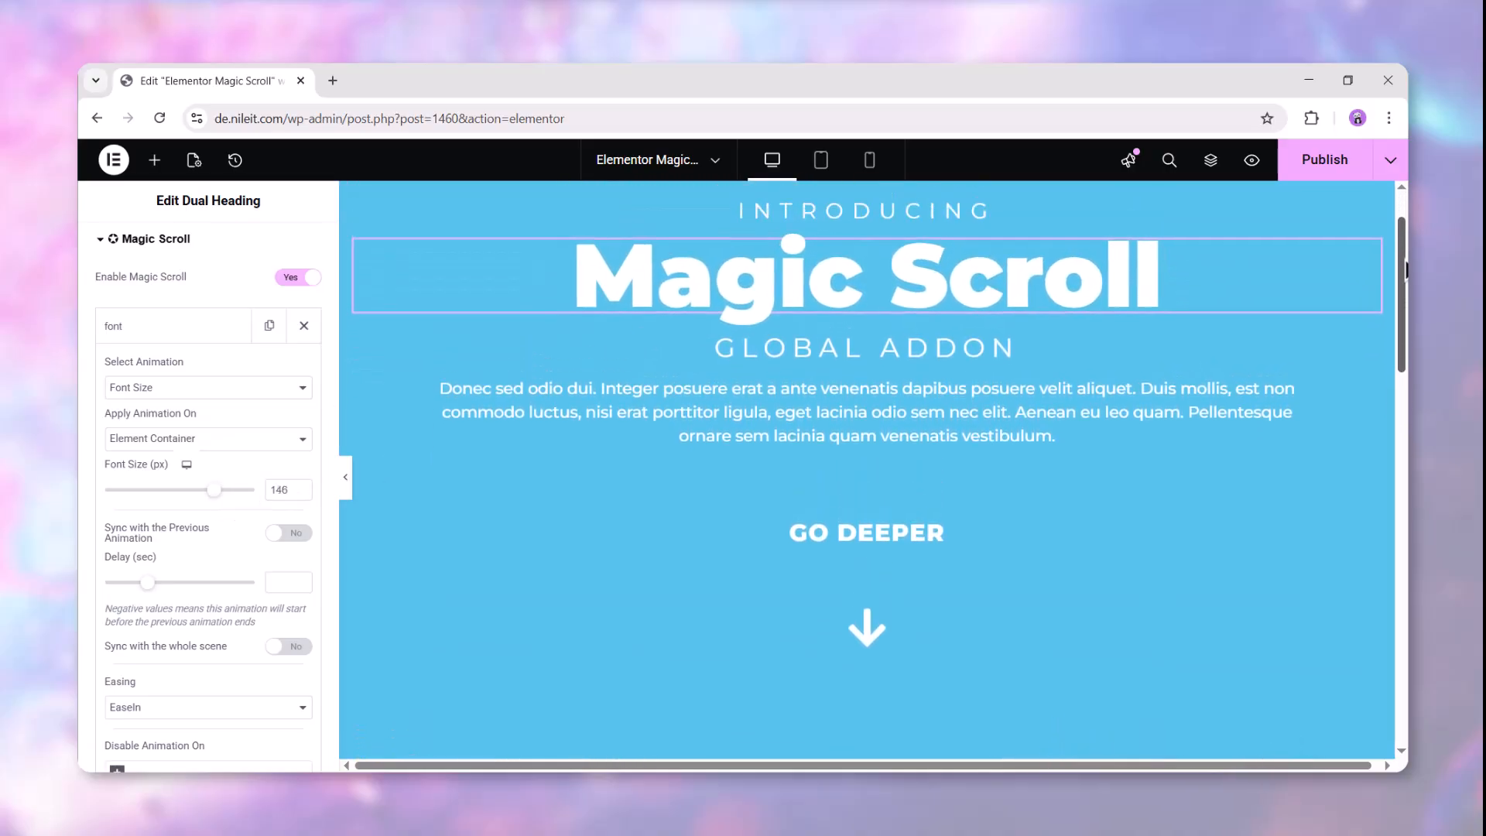
pyautogui.scroll(-4, 1402, 247)
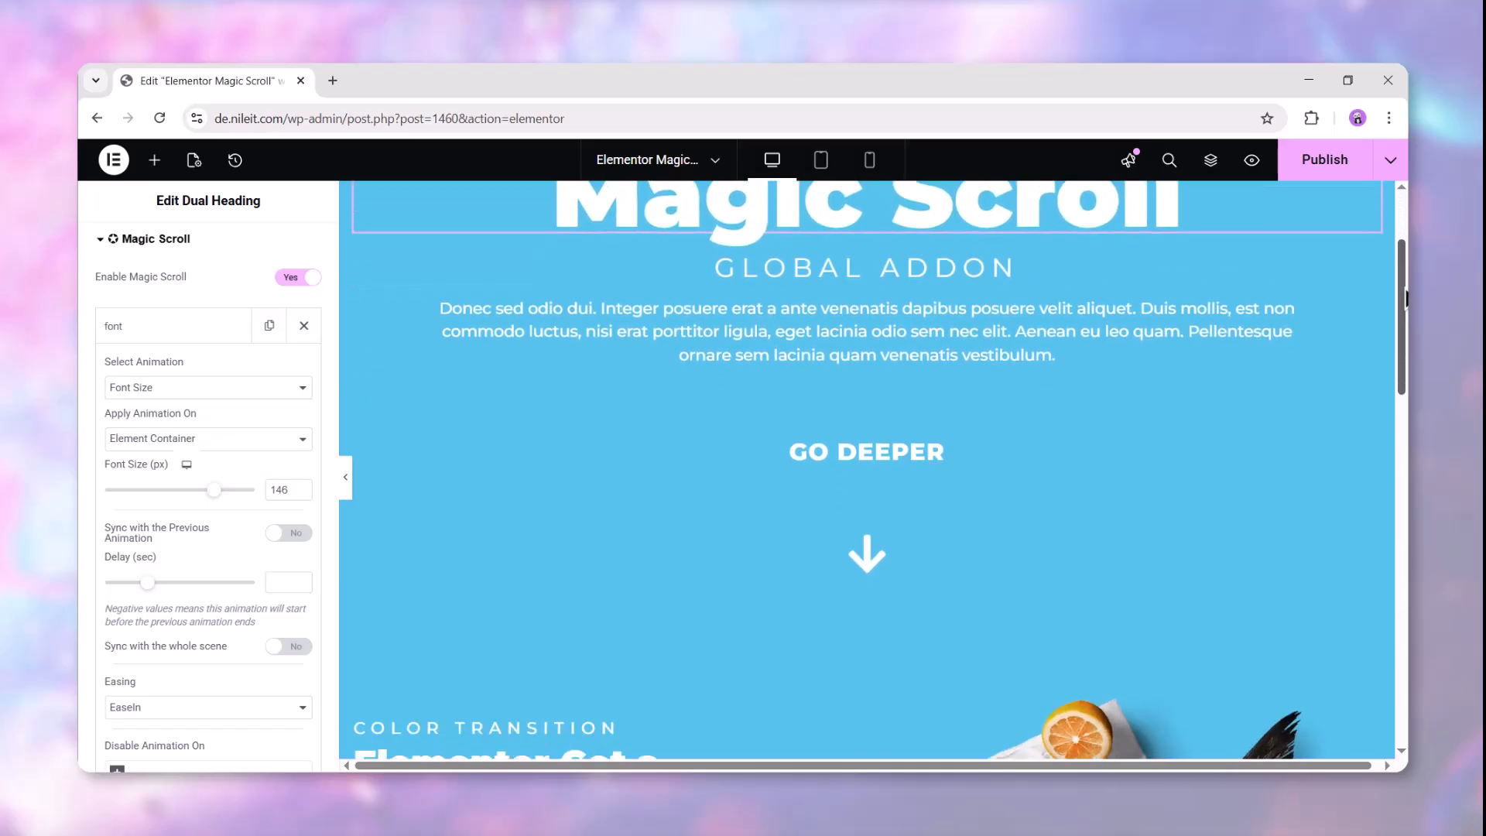
pyautogui.scroll(1, 1403, 286)
pyautogui.scroll(3, 1403, 286)
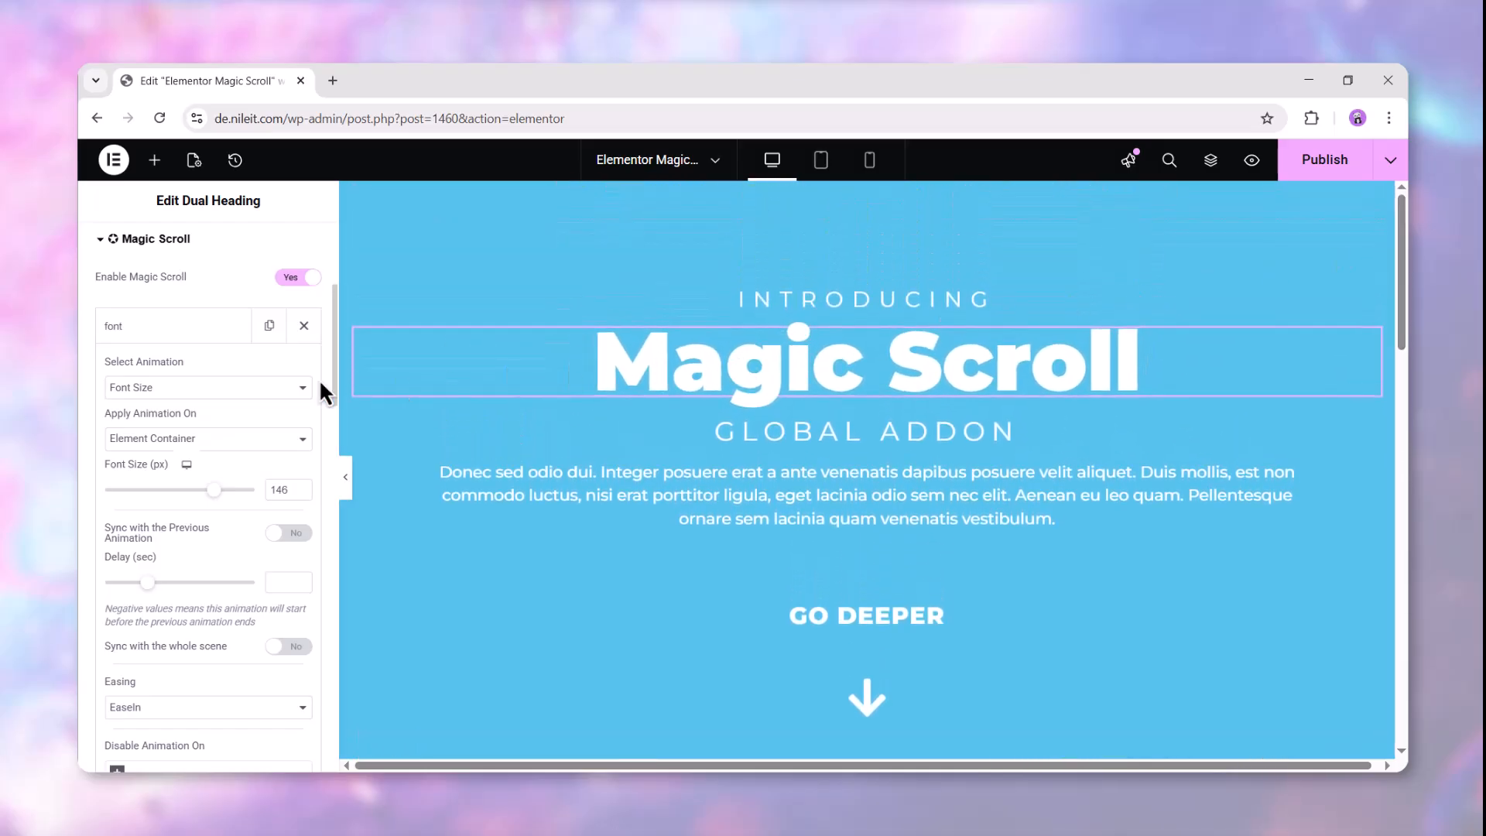
# - Change the "Magic Scroll" heading's item to a Letter Spacing animation of 10 px and preview it on the page
pyautogui.click(207, 386)
pyautogui.click(211, 670)
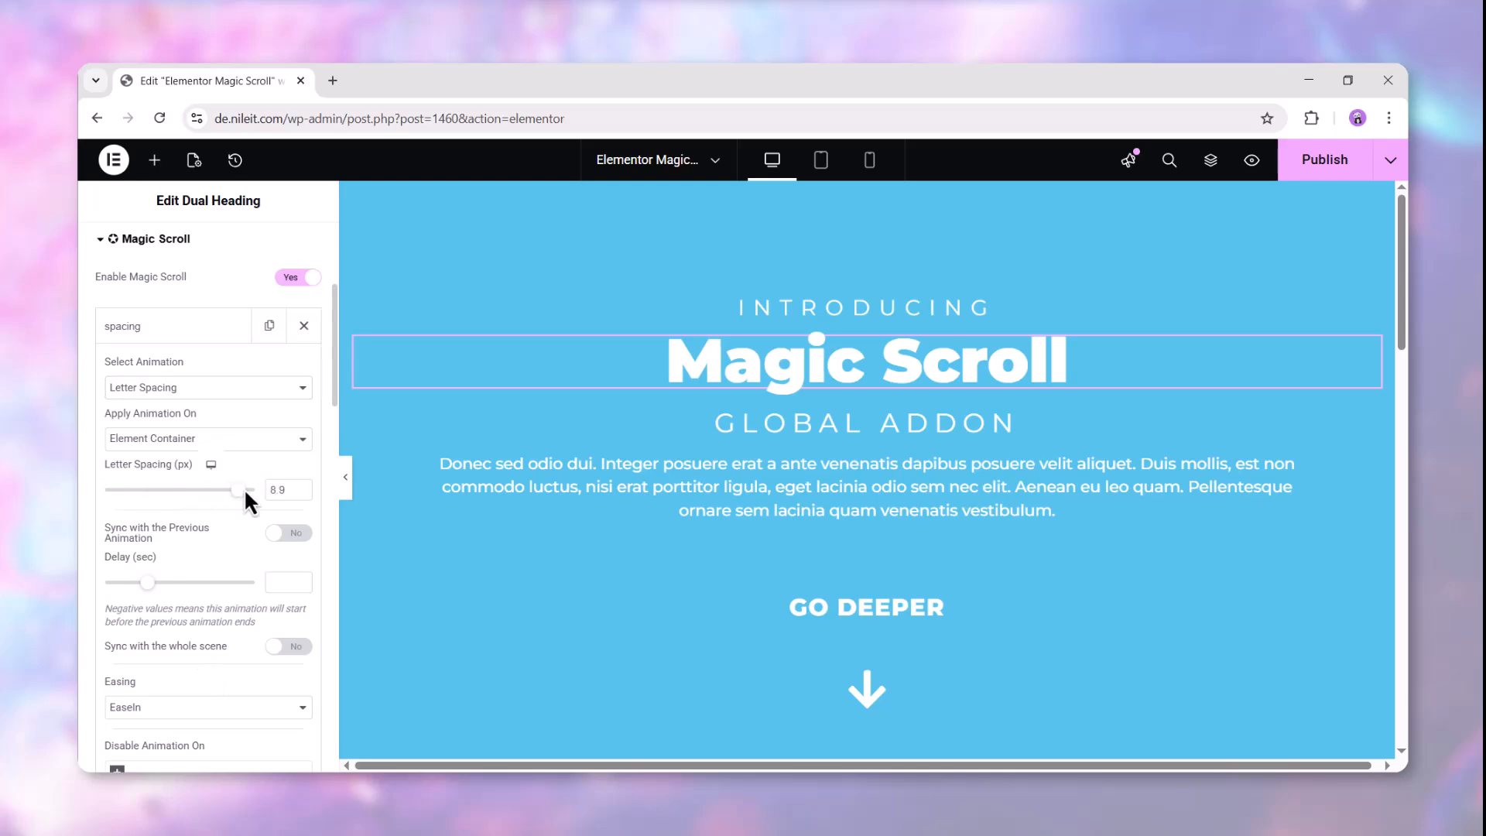
pyautogui.moveTo(244, 488); pyautogui.dragTo(258, 489)
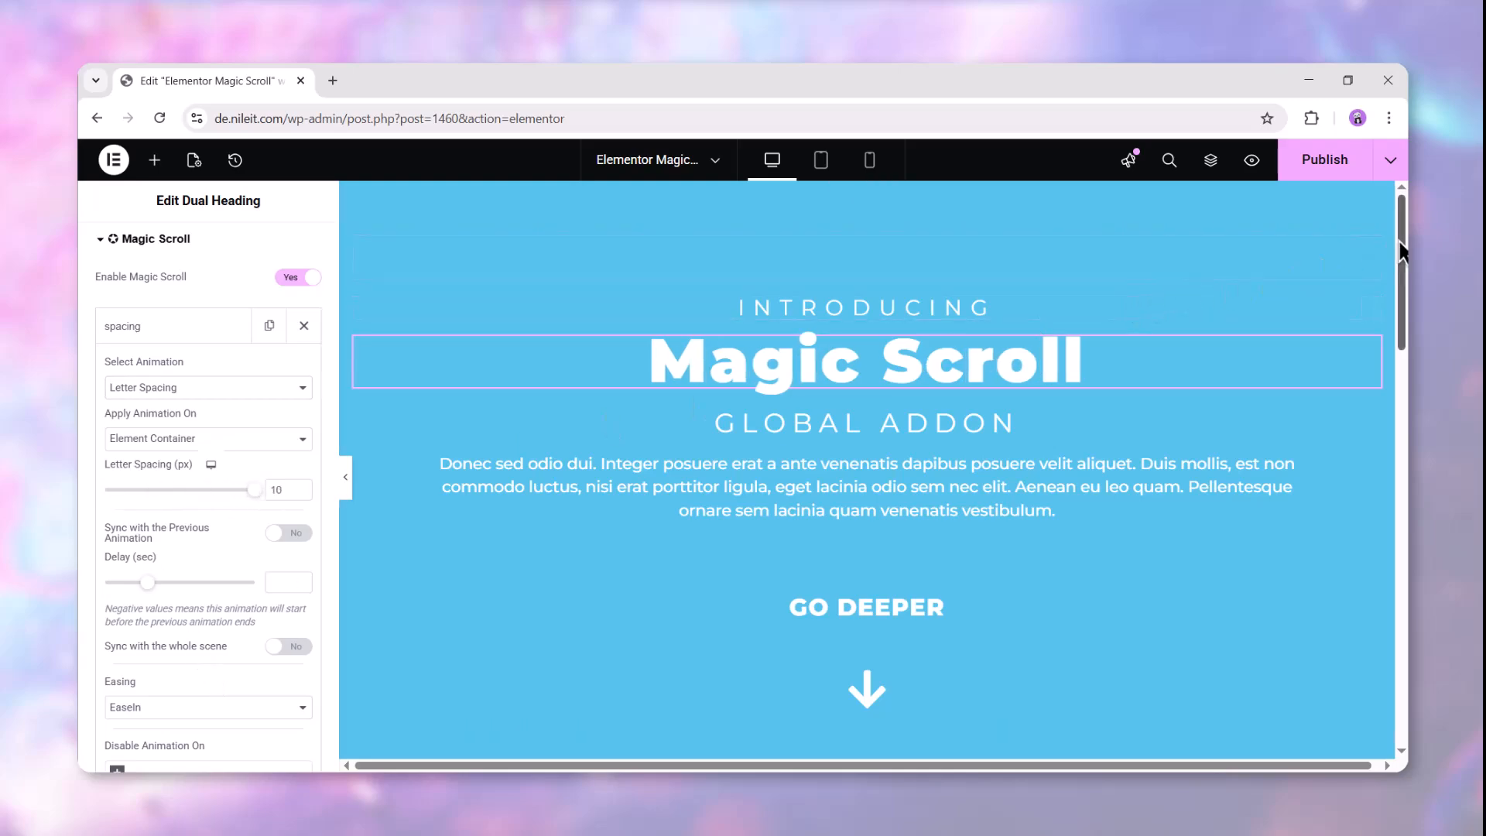
pyautogui.scroll(-3, 1401, 249)
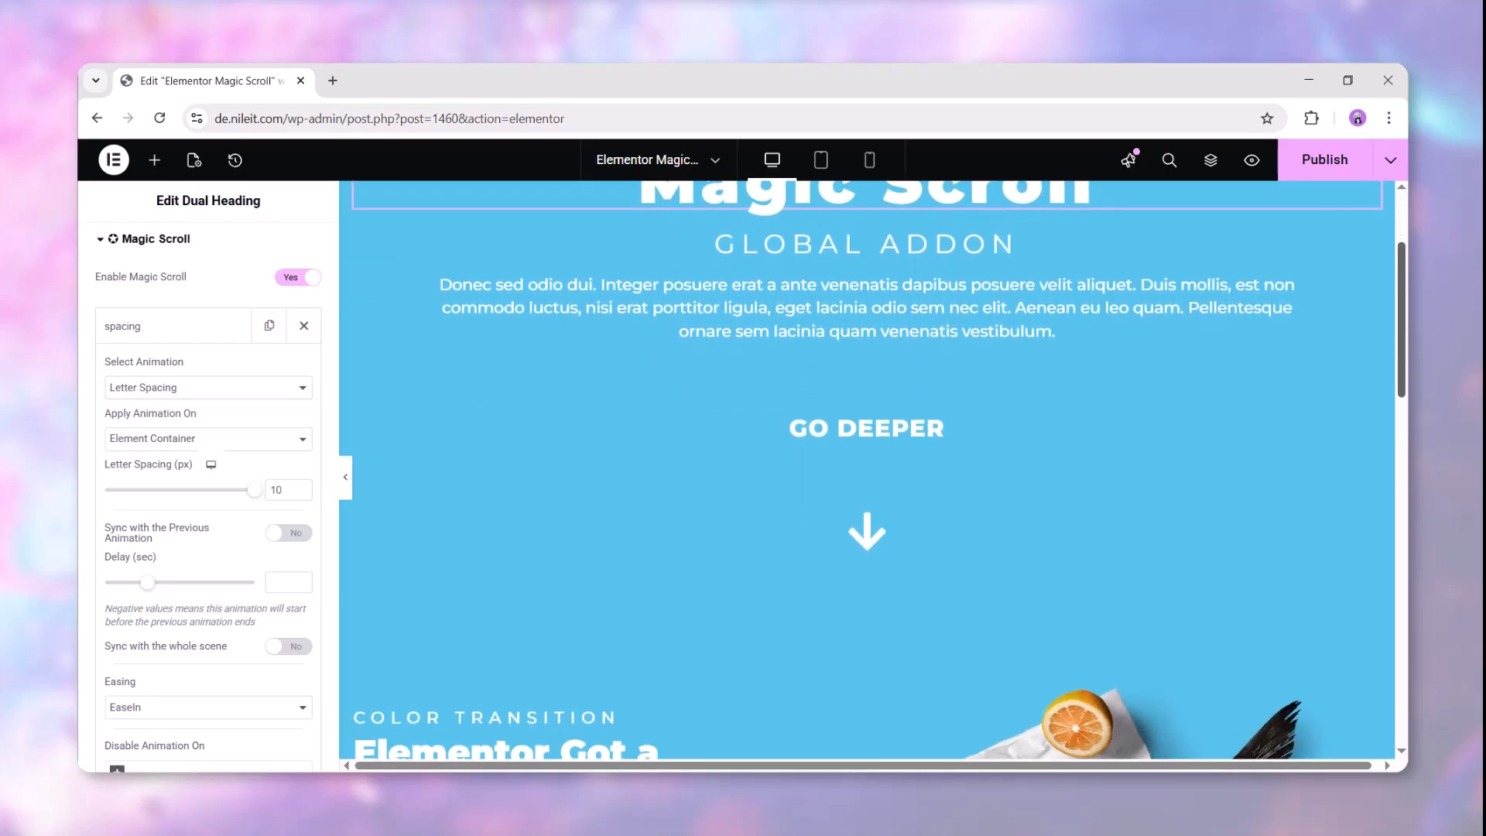
pyautogui.scroll(3, 866, 464)
pyautogui.scroll(-3, 866, 464)
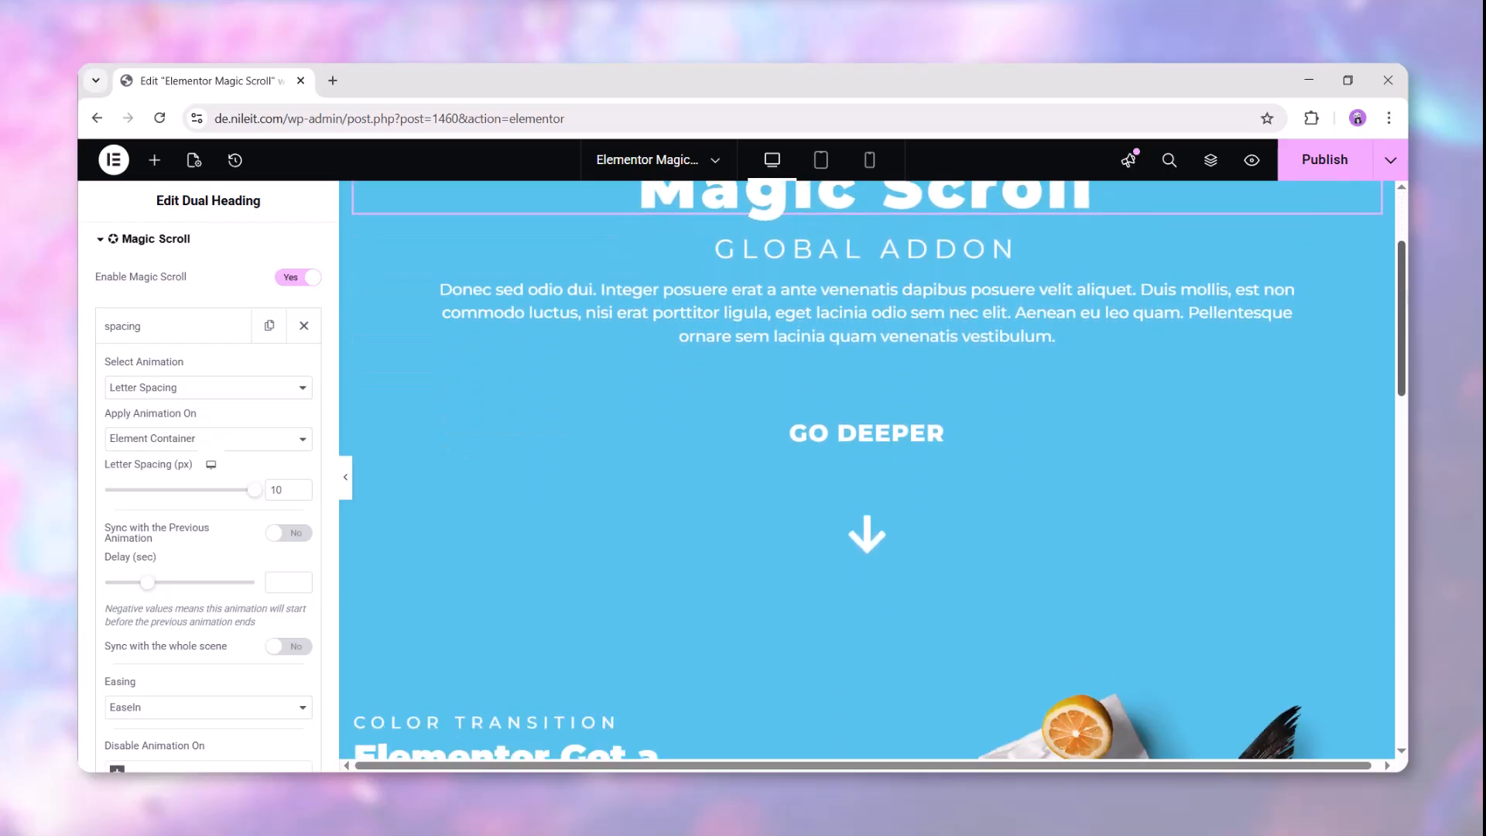
pyautogui.scroll(-2, 1402, 246)
pyautogui.scroll(4, 1402, 246)
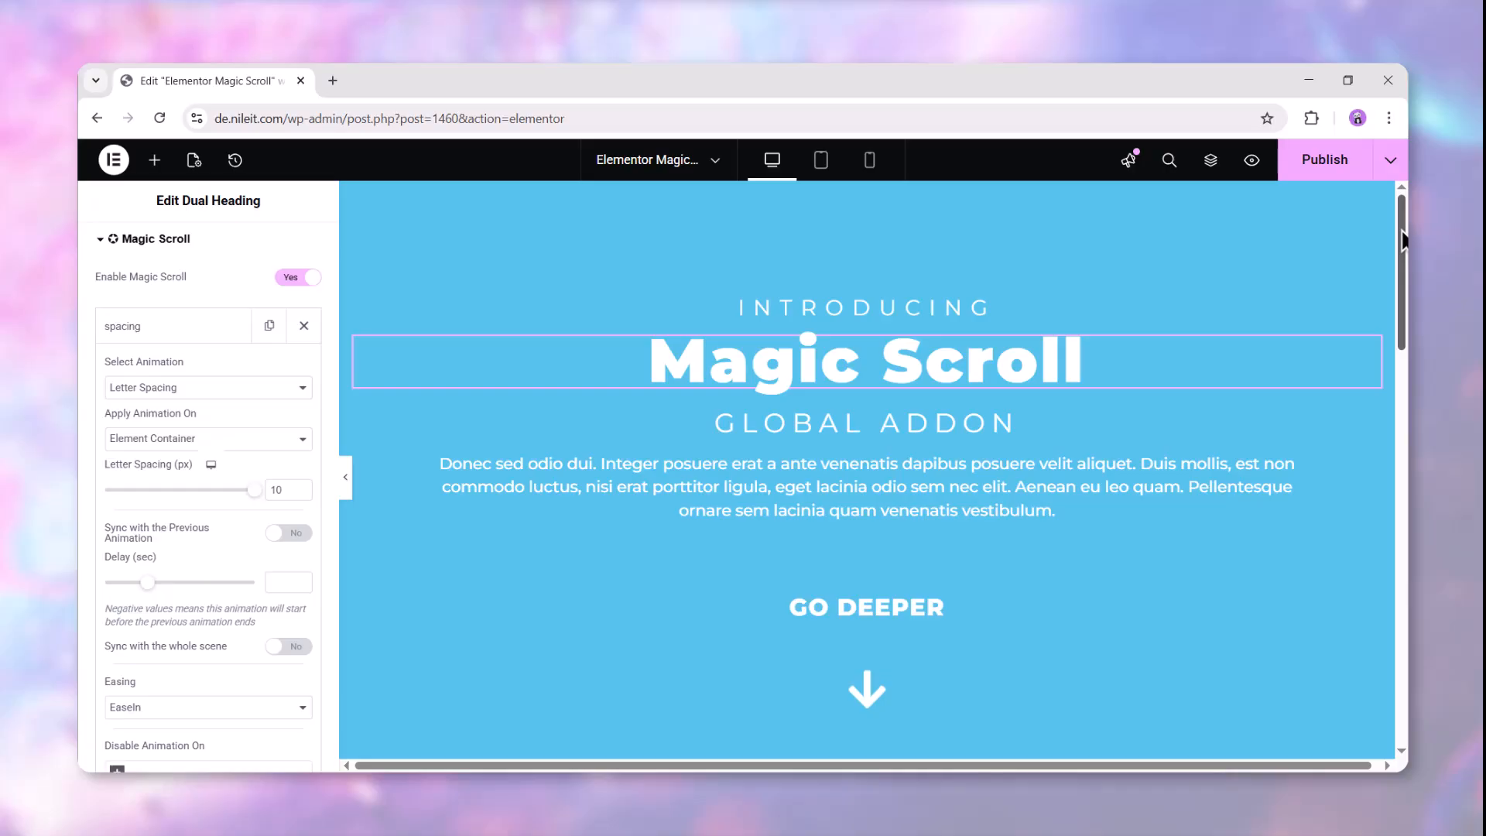
# - Change the "Magic Scroll" heading's item to a Text Shadow animation
pyautogui.click(302, 388)
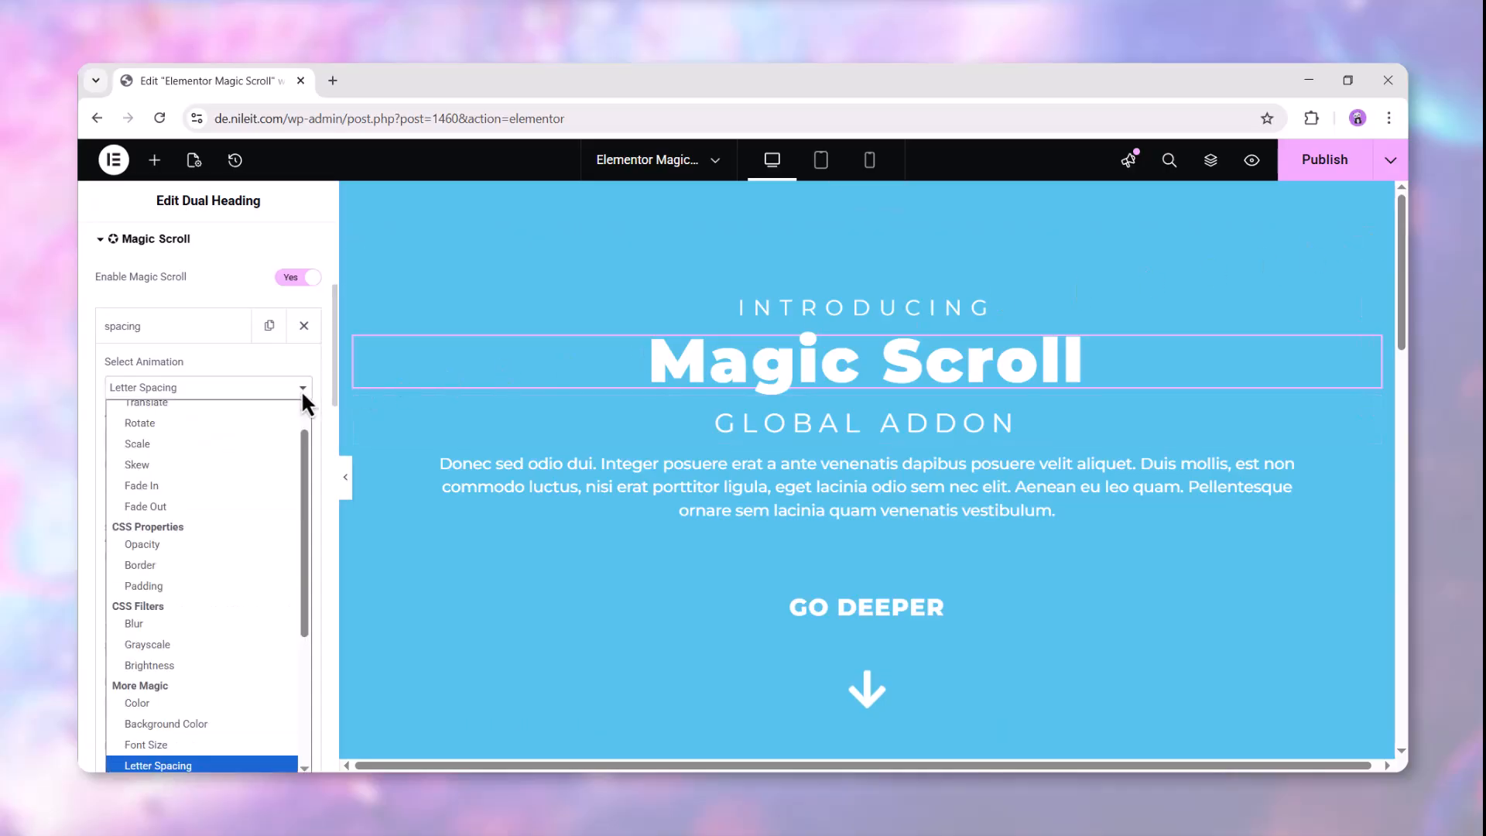
pyautogui.scroll(-3, 220, 557)
pyautogui.click(220, 559)
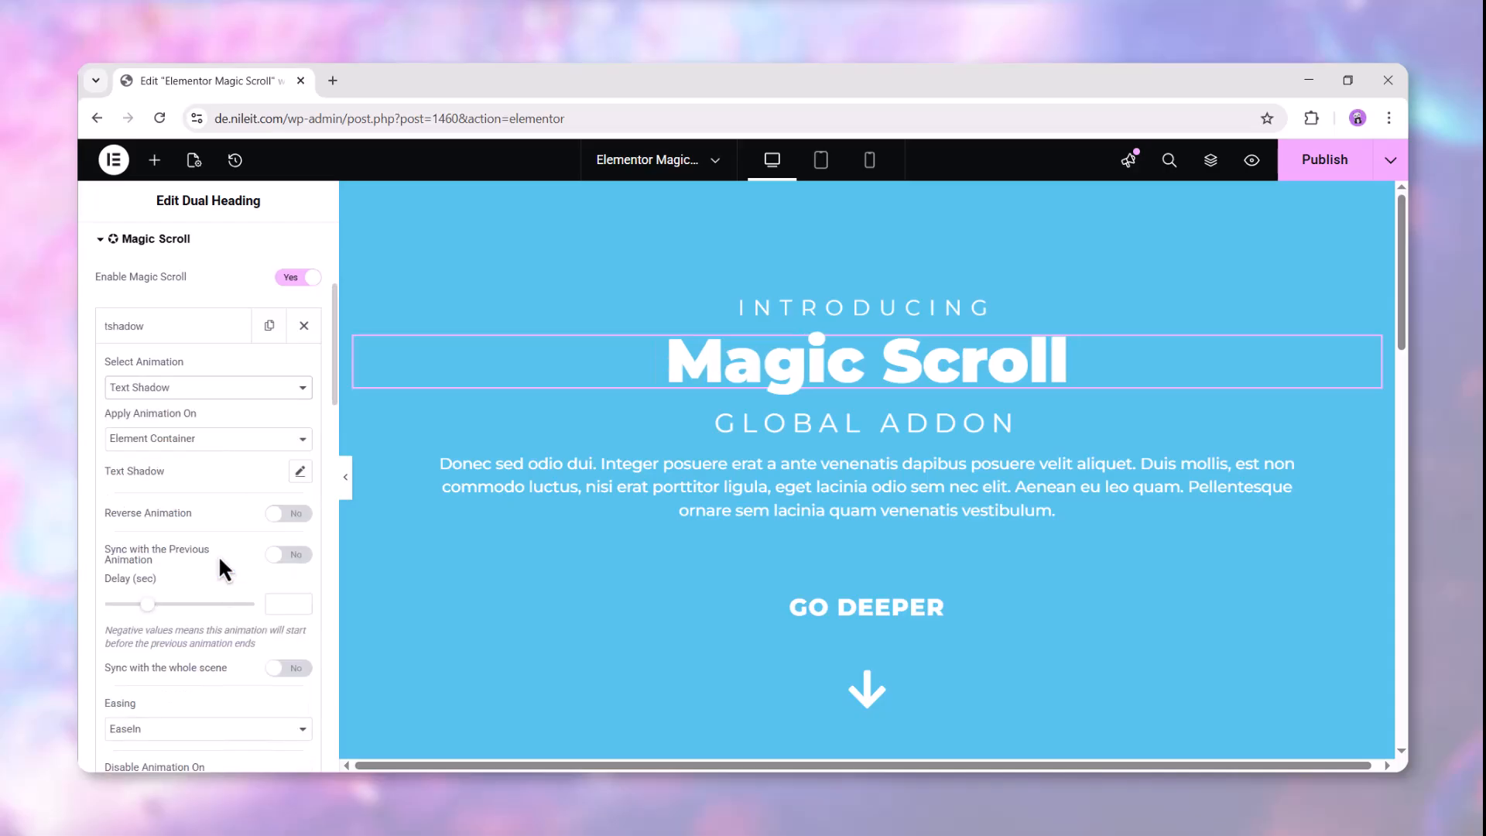
# - Give the "Magic Scroll" heading's text shadow a blur of 15, horizontal 10 and vertical 40, and preview it on the page
pyautogui.click(301, 471)
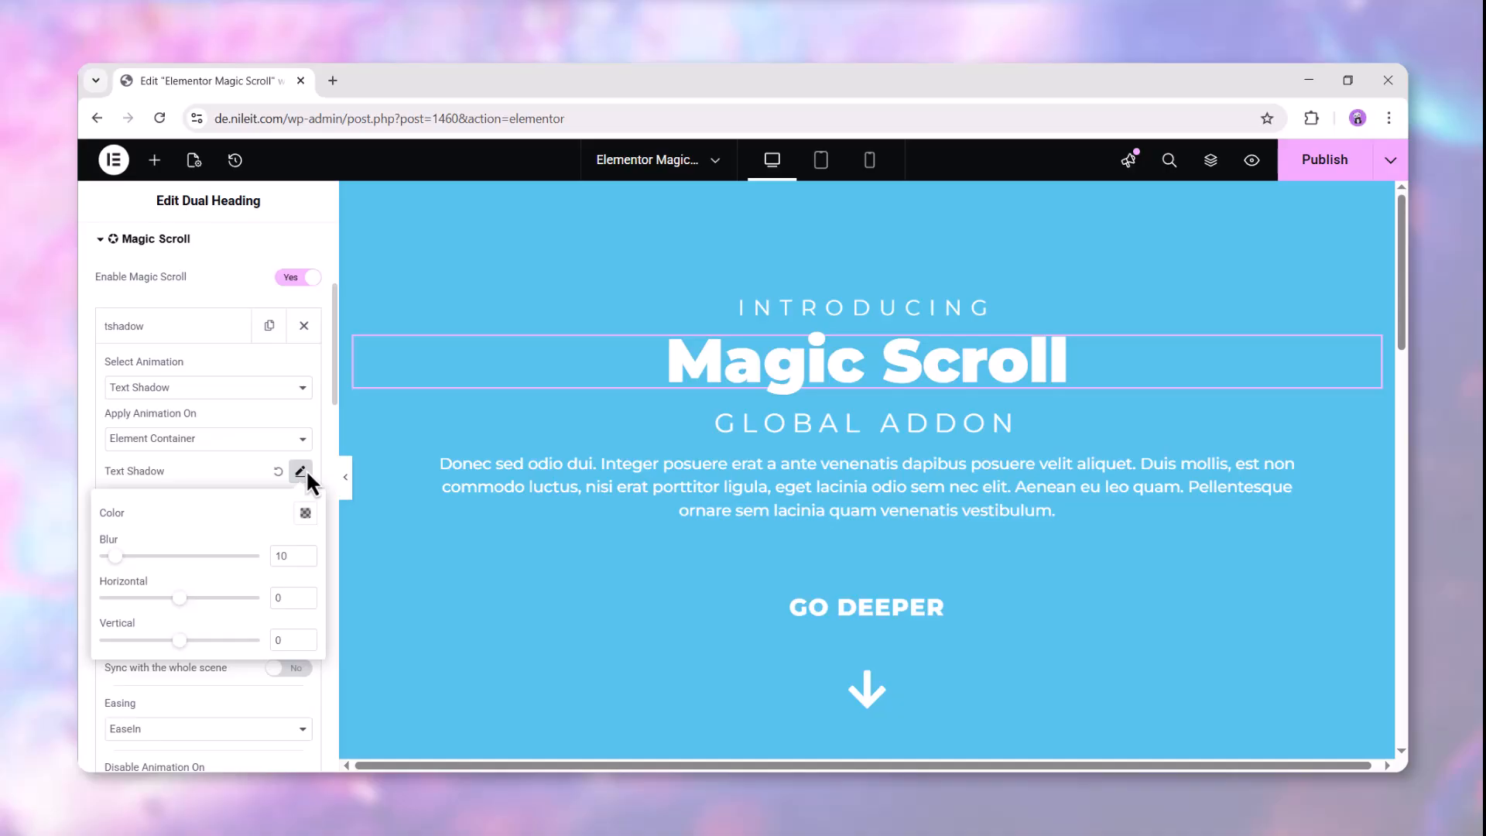
pyautogui.click(305, 513)
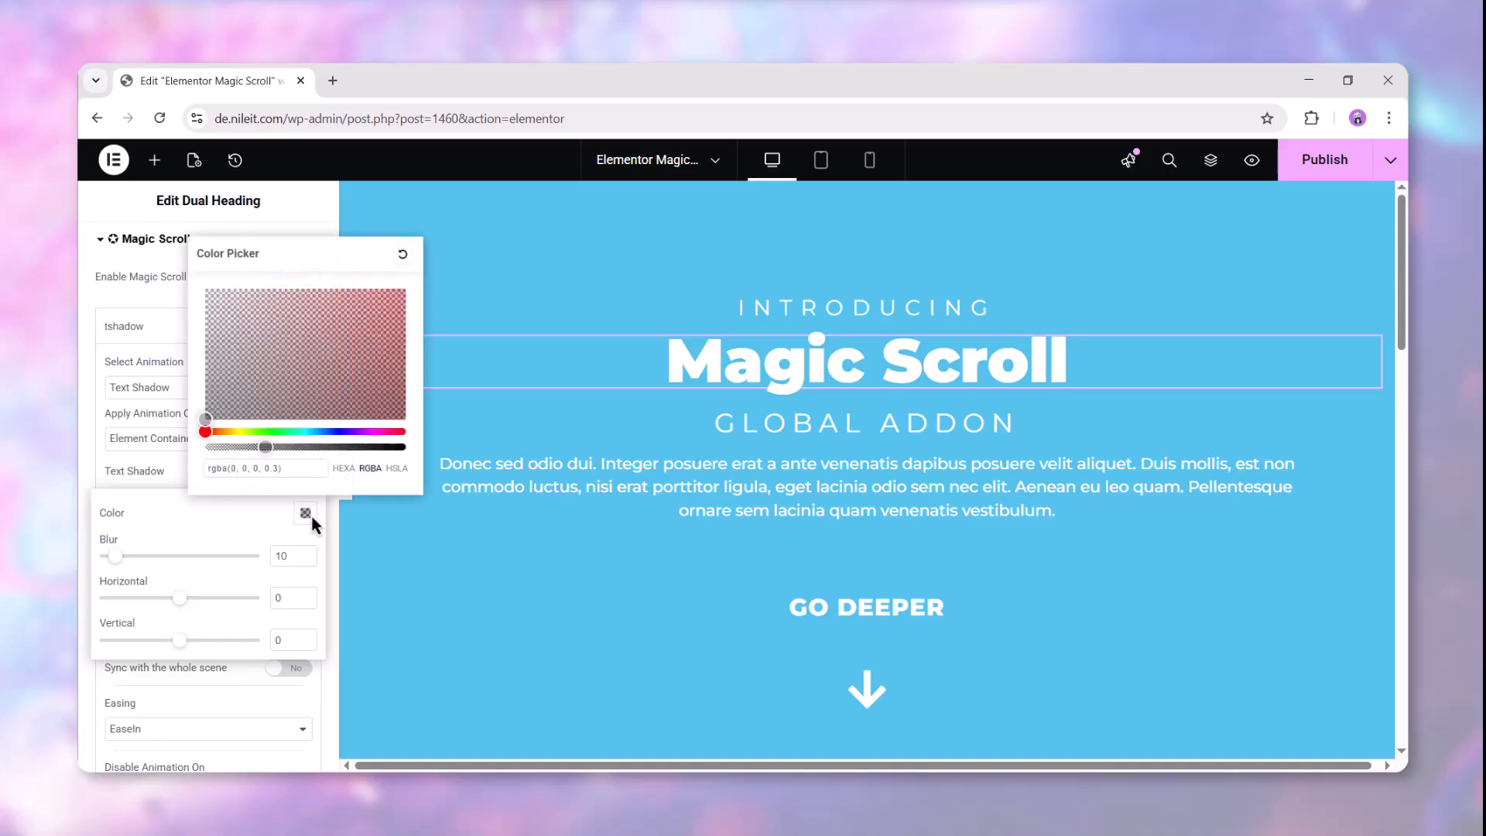
pyautogui.click(160, 546)
pyautogui.moveTo(114, 557); pyautogui.dragTo(117, 557)
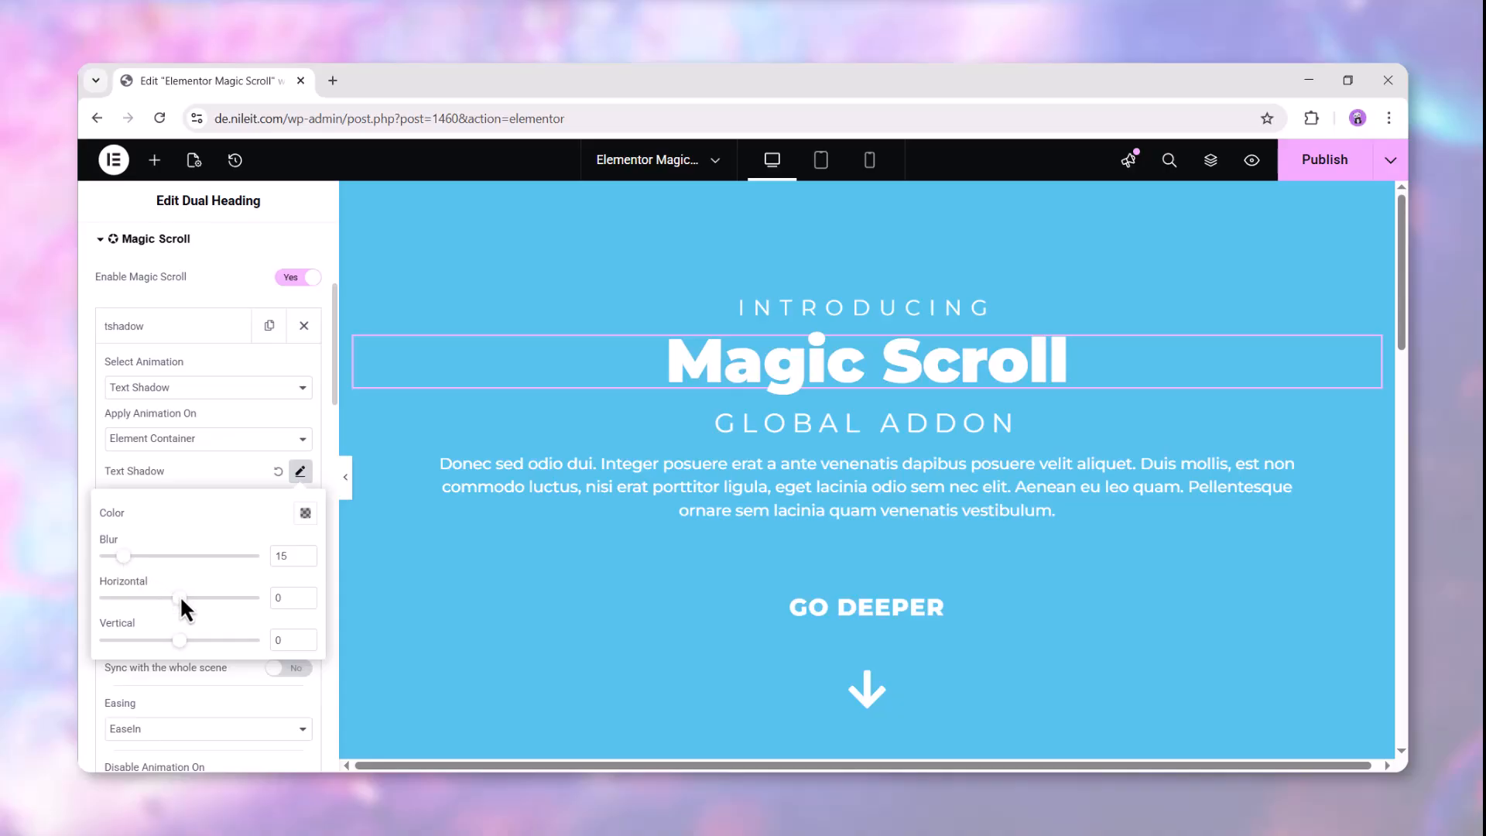
pyautogui.moveTo(184, 600); pyautogui.dragTo(229, 639)
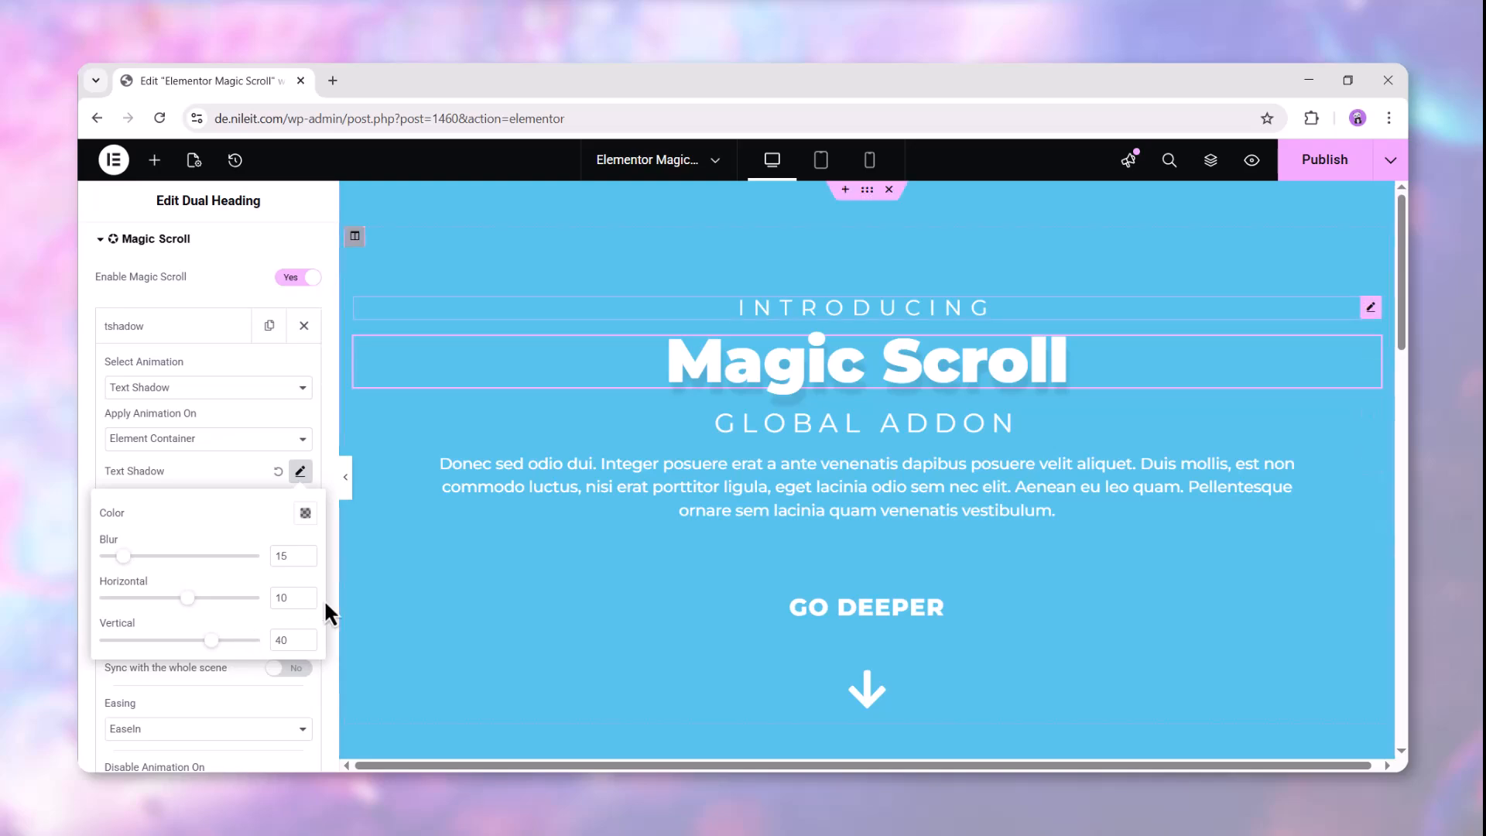
pyautogui.moveTo(1401, 246); pyautogui.dragTo(1403, 300)
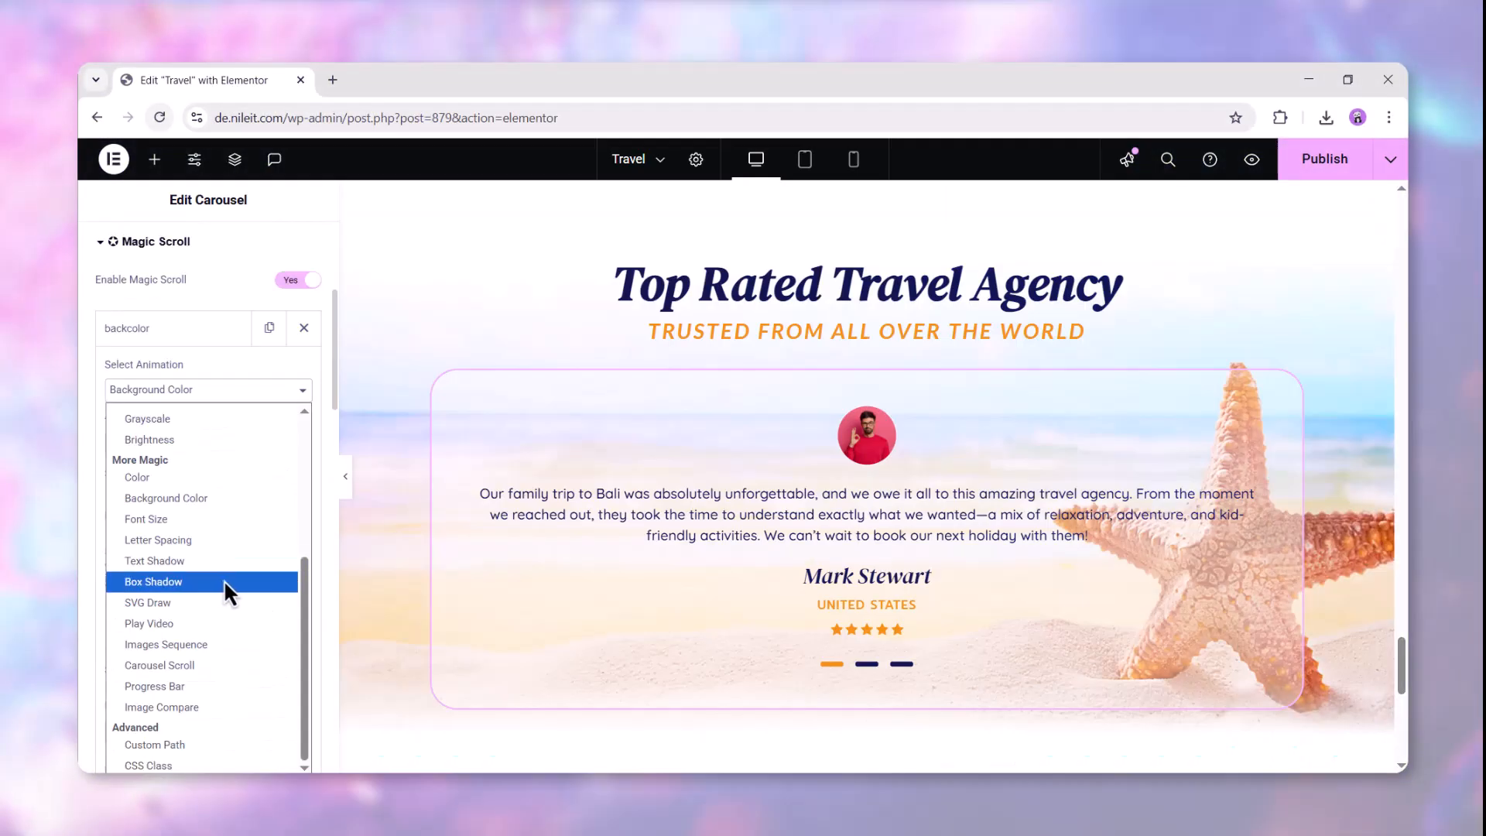
# - On the Travel page, change the testimonial carousel's item to a Box Shadow animation with horizontal 8, vertical 9, blur 23 and spread 24
pyautogui.click(229, 581)
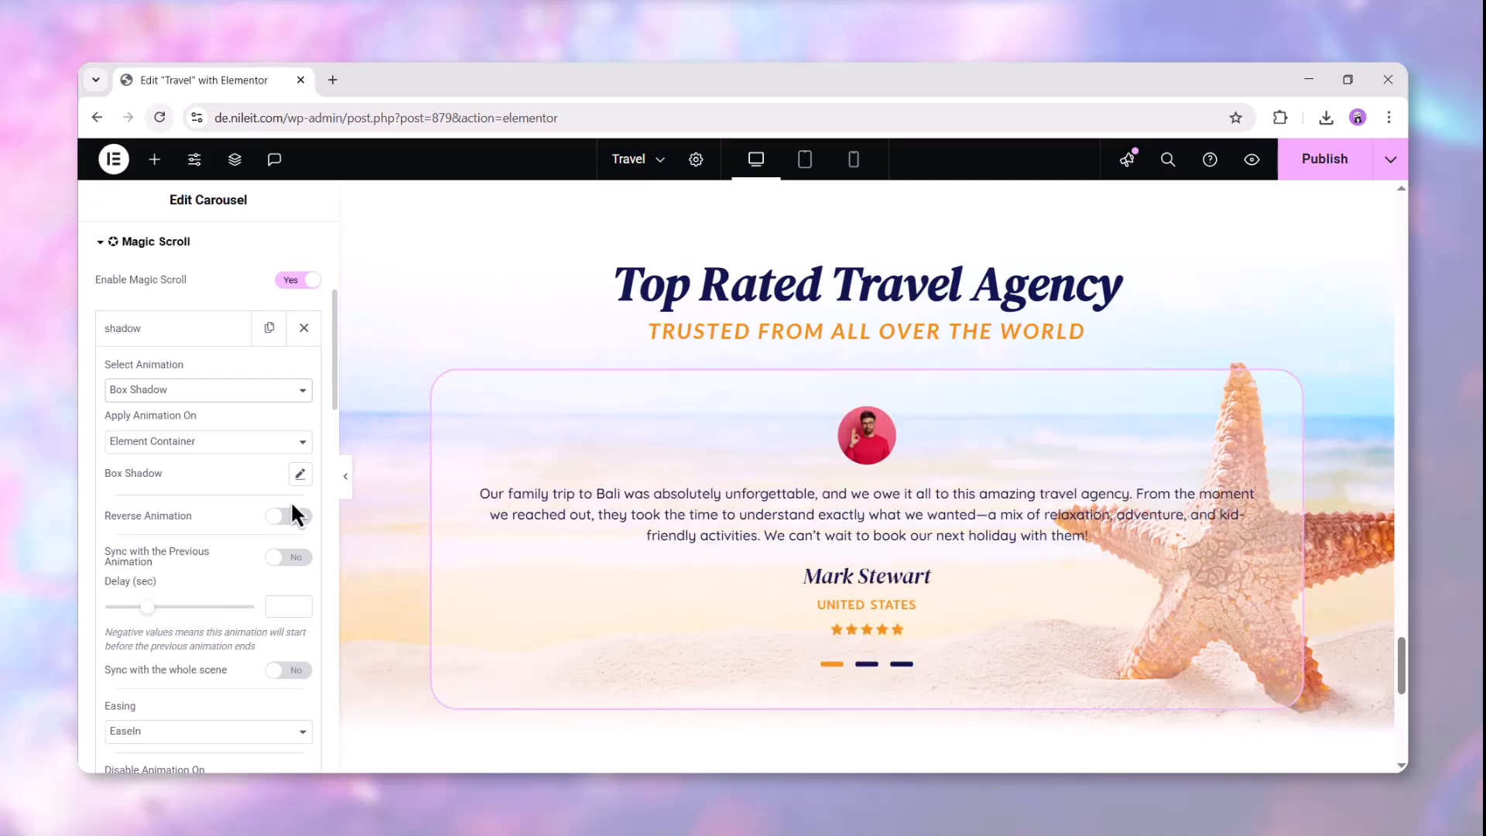
pyautogui.click(308, 476)
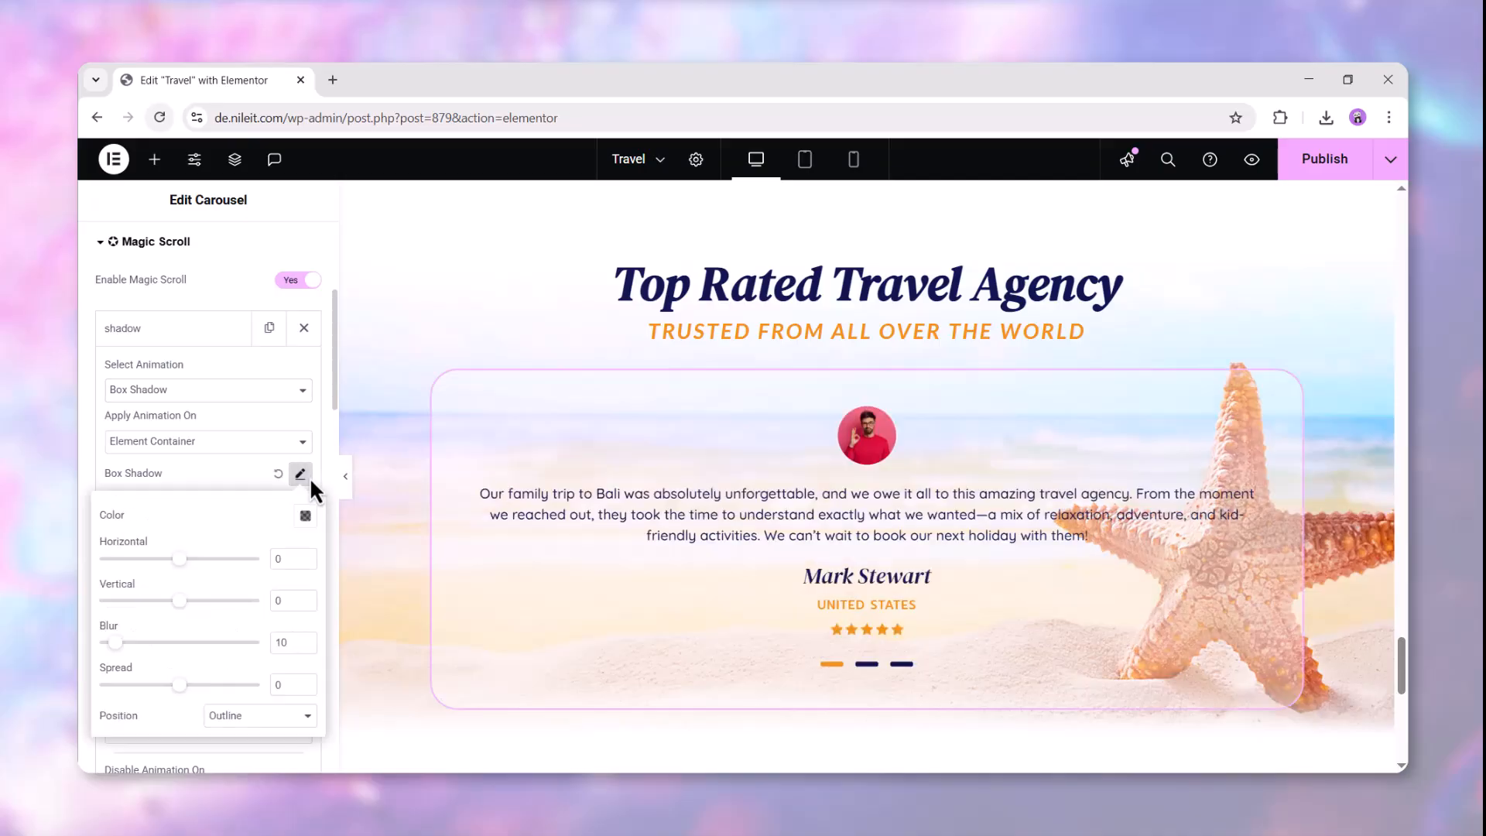
pyautogui.click(310, 513)
pyautogui.click(311, 514)
pyautogui.moveTo(179, 559); pyautogui.dragTo(185, 600)
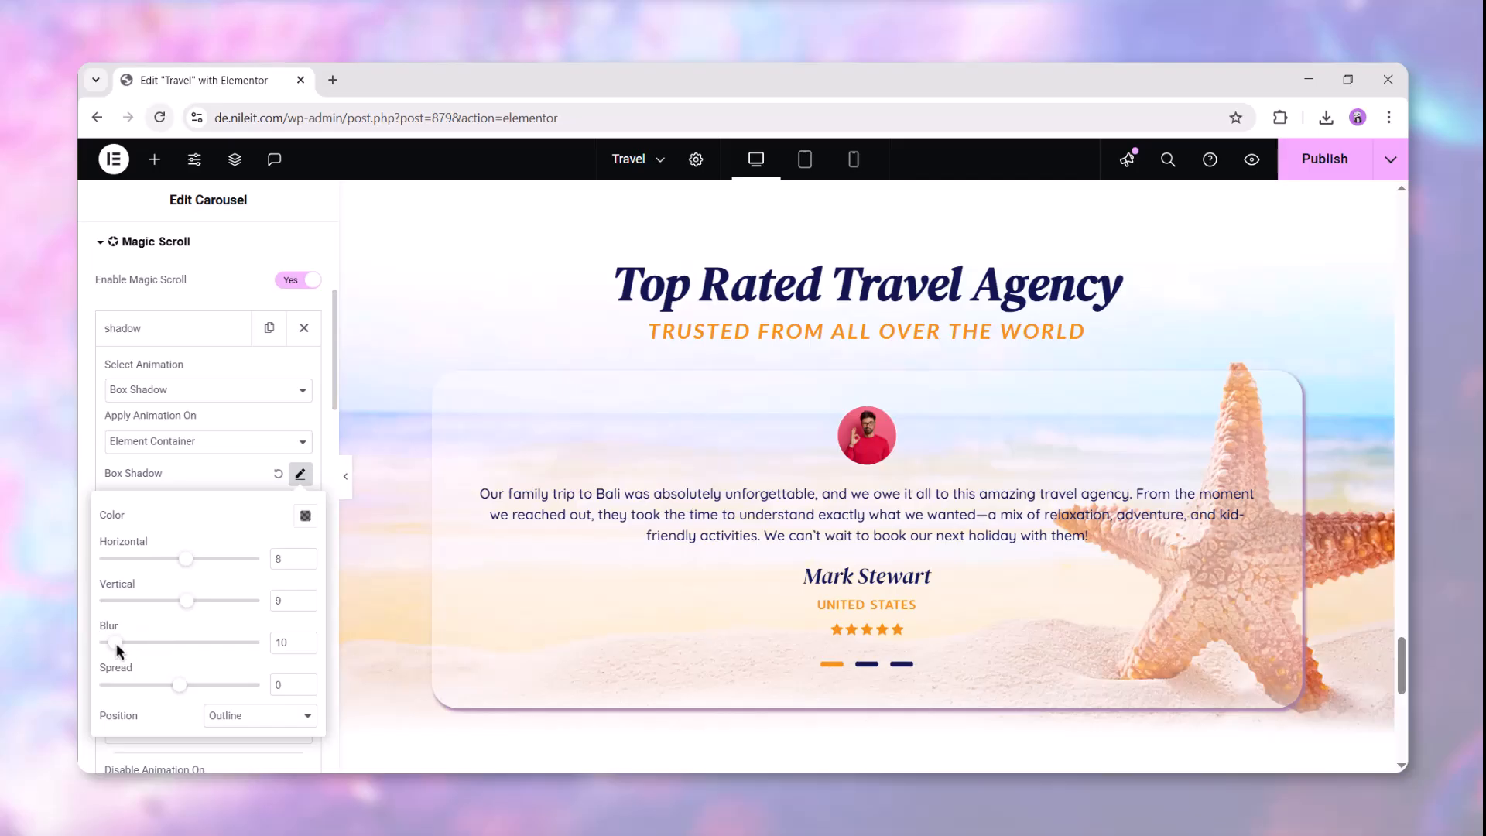
pyautogui.moveTo(115, 643); pyautogui.dragTo(137, 643)
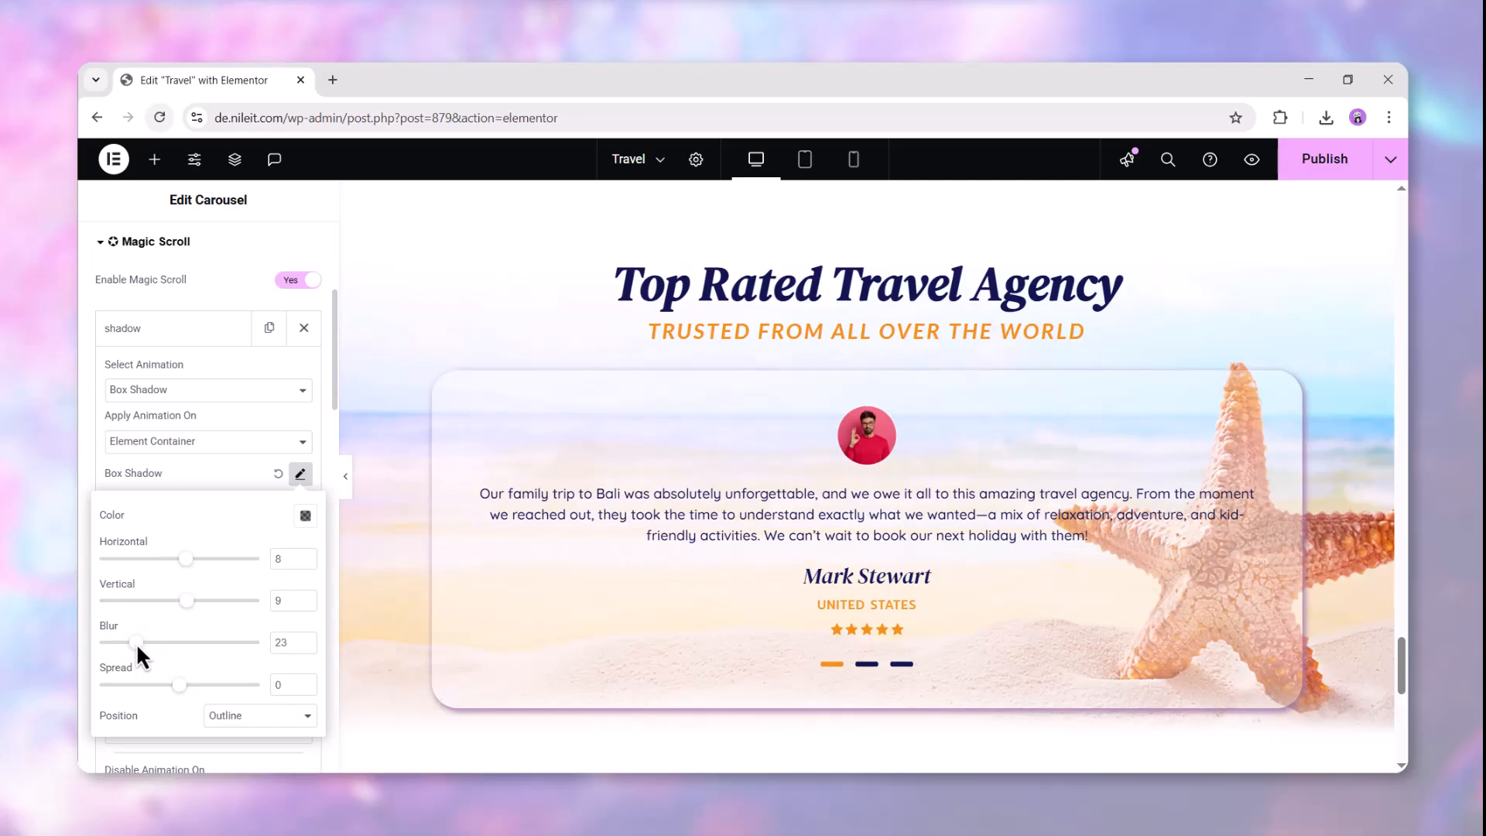
pyautogui.moveTo(177, 683); pyautogui.dragTo(197, 684)
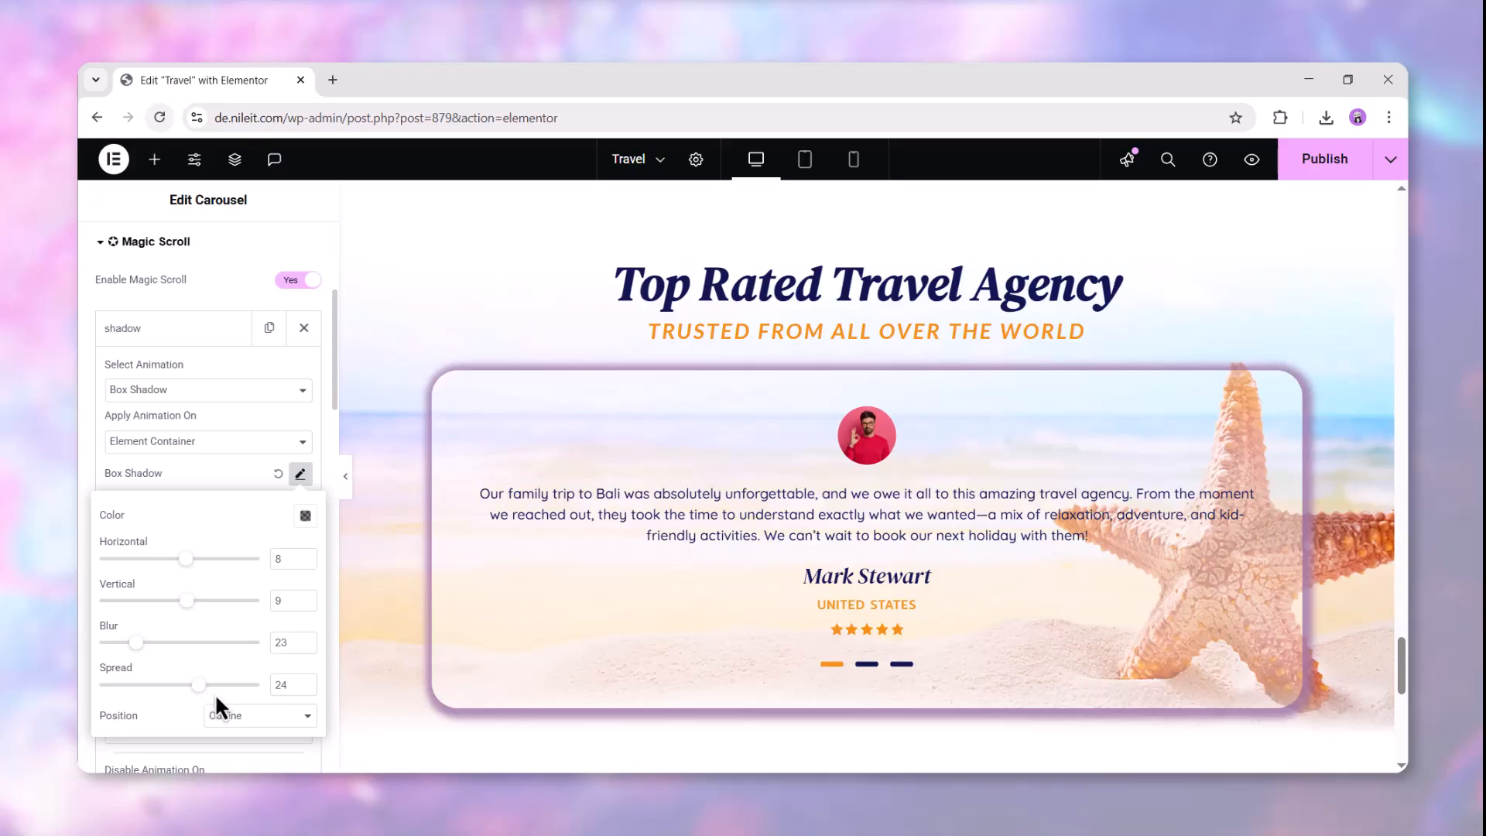
# - Try the Inset position for the carousel's box shadow and switch it back to Outline
pyautogui.click(258, 712)
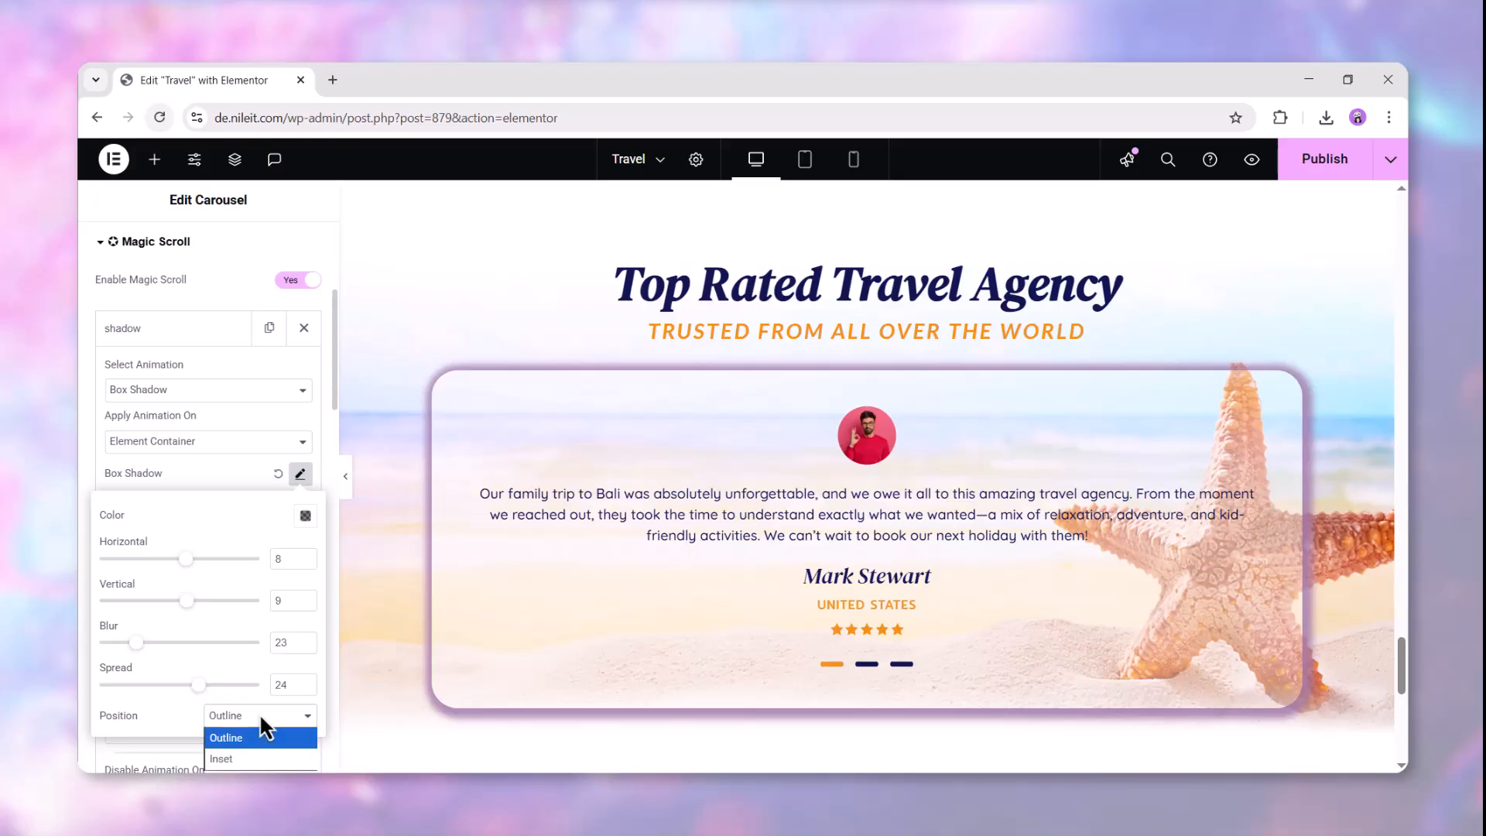
pyautogui.press('Down')
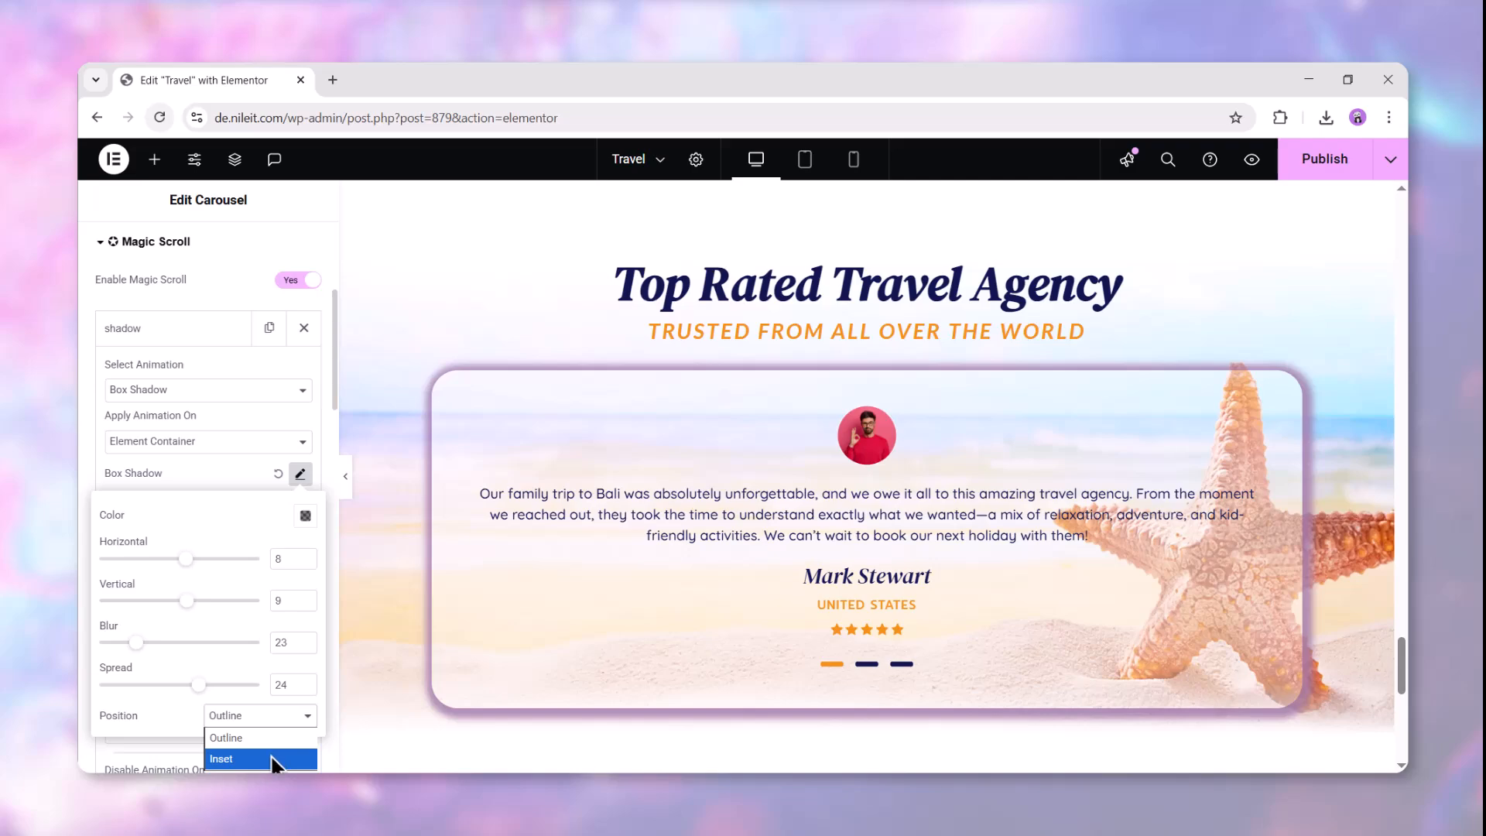
pyautogui.click(272, 759)
pyautogui.click(269, 728)
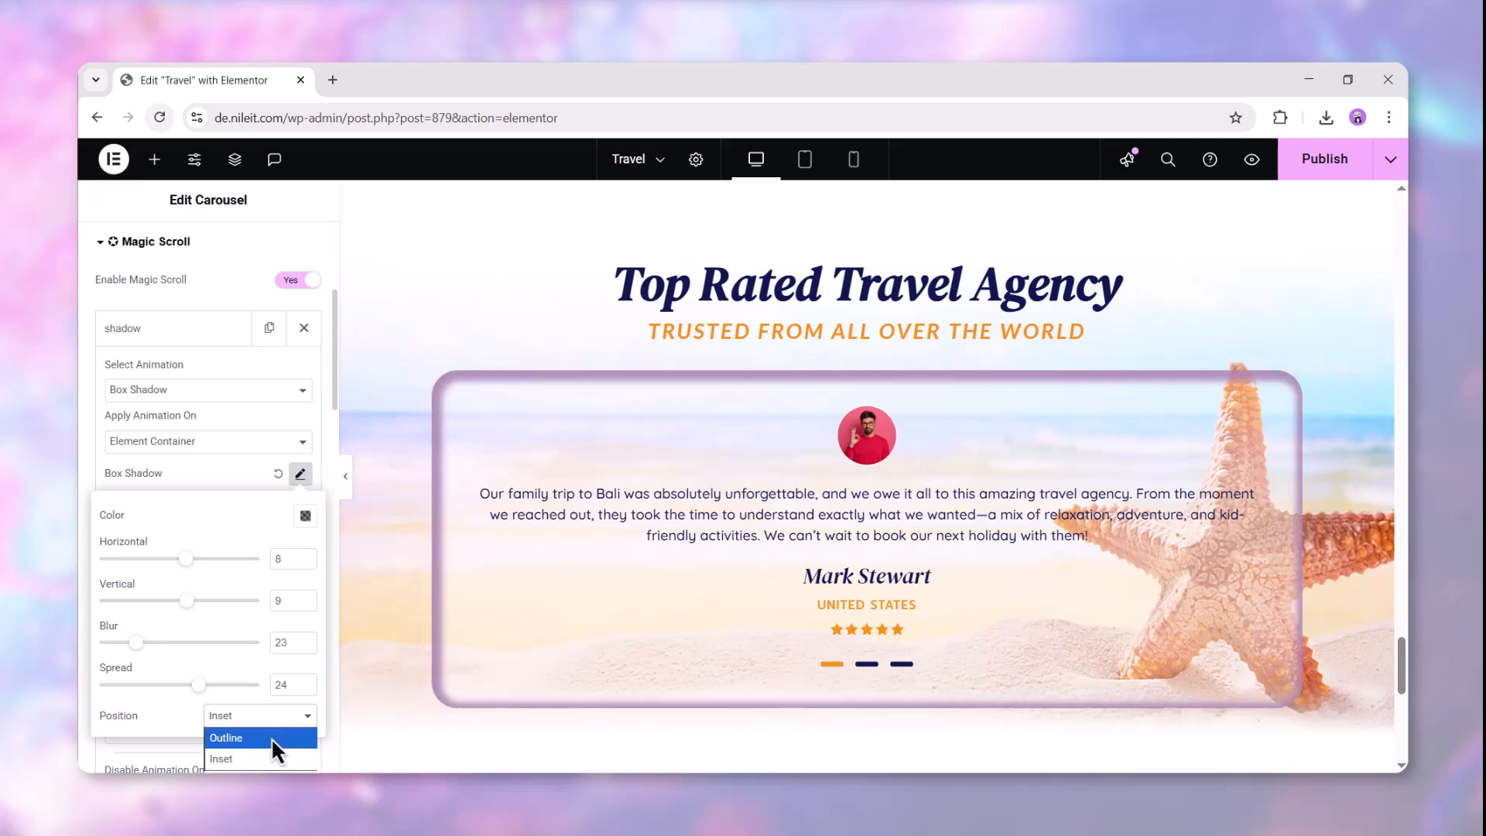
pyautogui.click(271, 737)
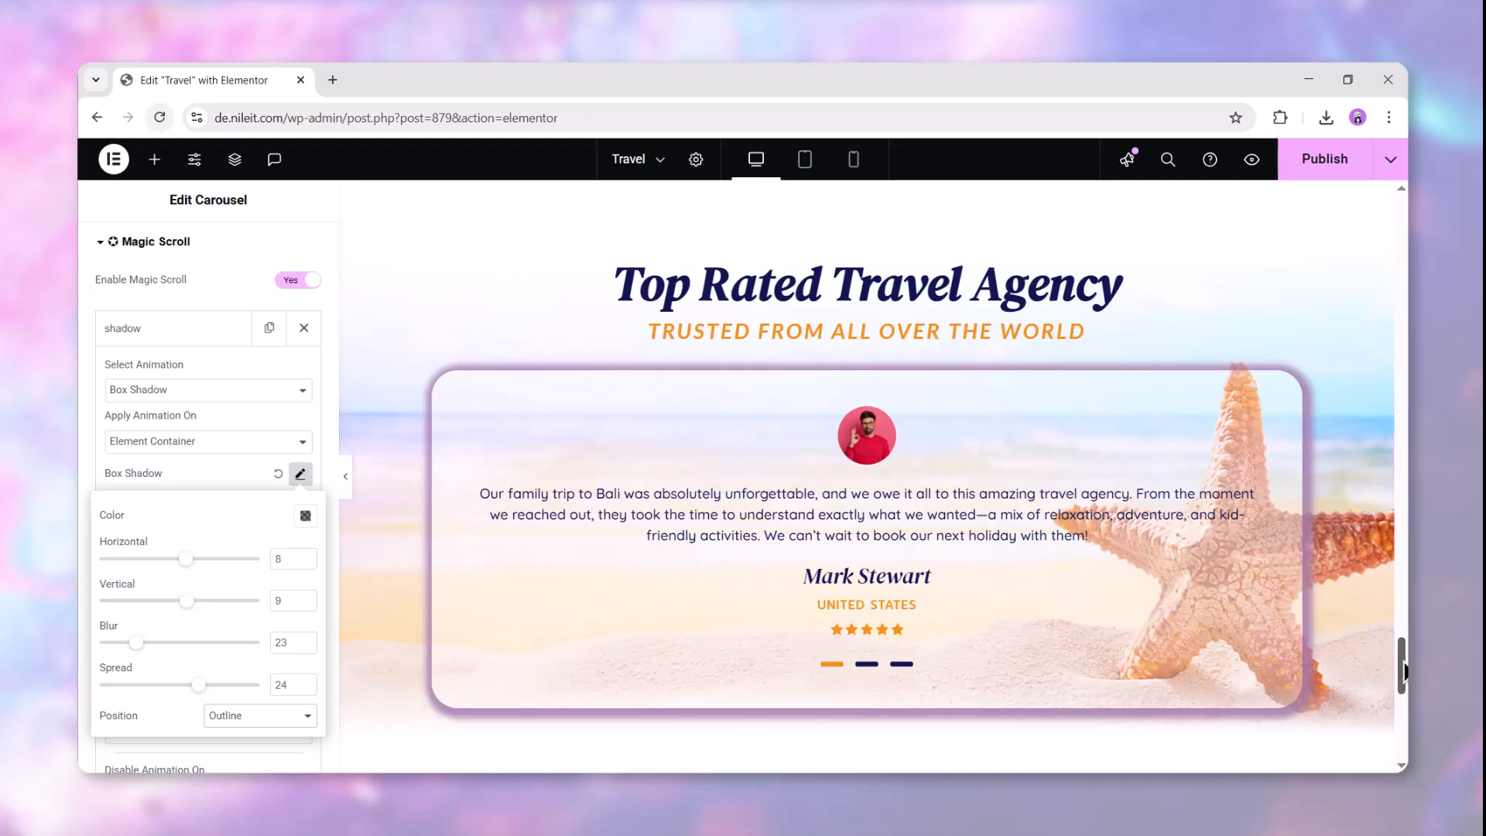
# - Preview the carousel's box shadow animation while scrolling the Travel page up and down
pyautogui.scroll(5, 1403, 670)
pyautogui.scroll(-6, 1403, 670)
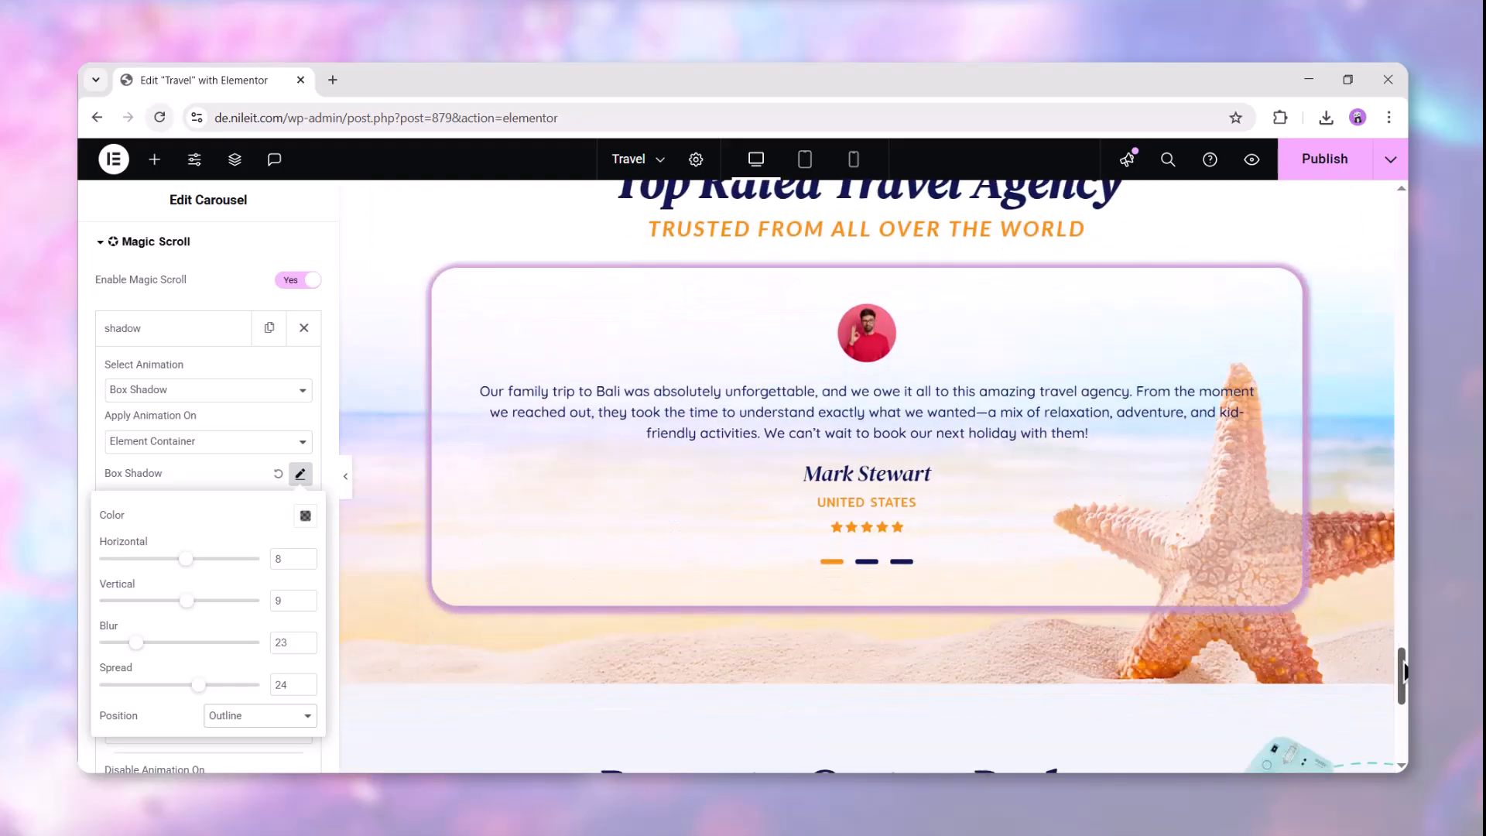
pyautogui.scroll(-2, 1403, 670)
pyautogui.scroll(4, 1403, 670)
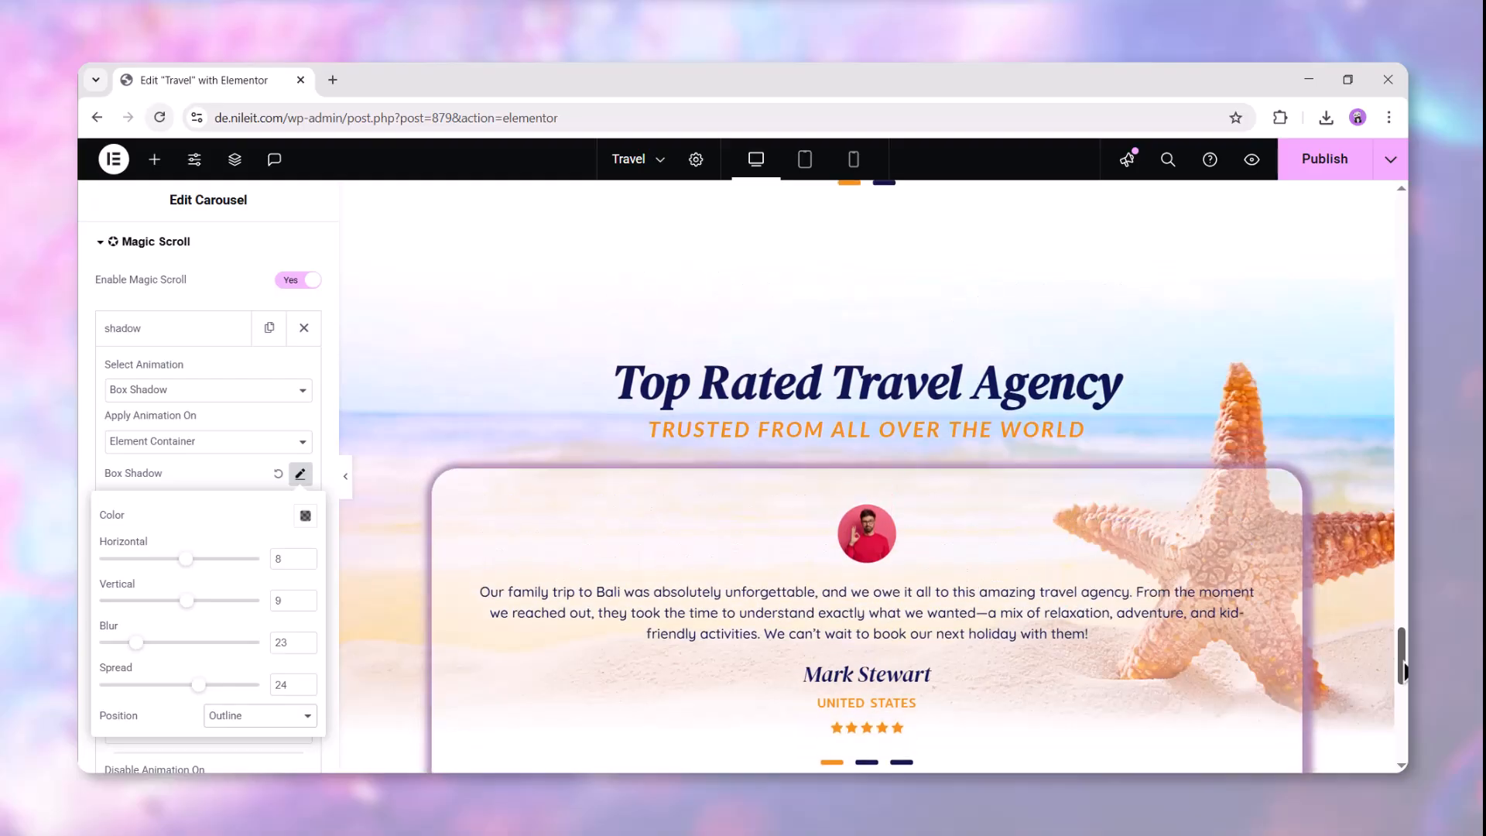
pyautogui.scroll(3, 1403, 670)
pyautogui.scroll(-7, 1403, 670)
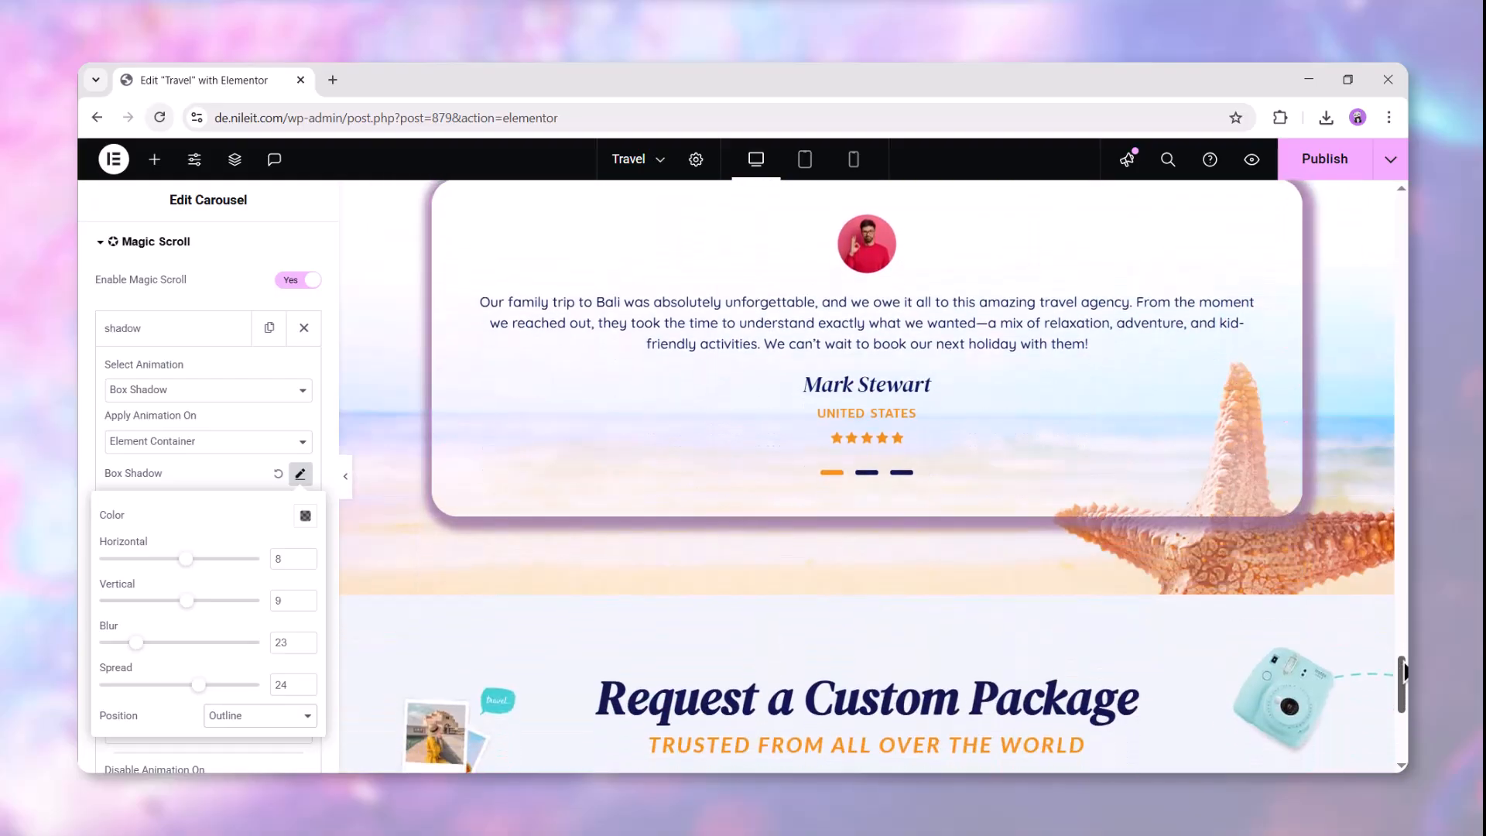
pyautogui.scroll(2, 1403, 670)
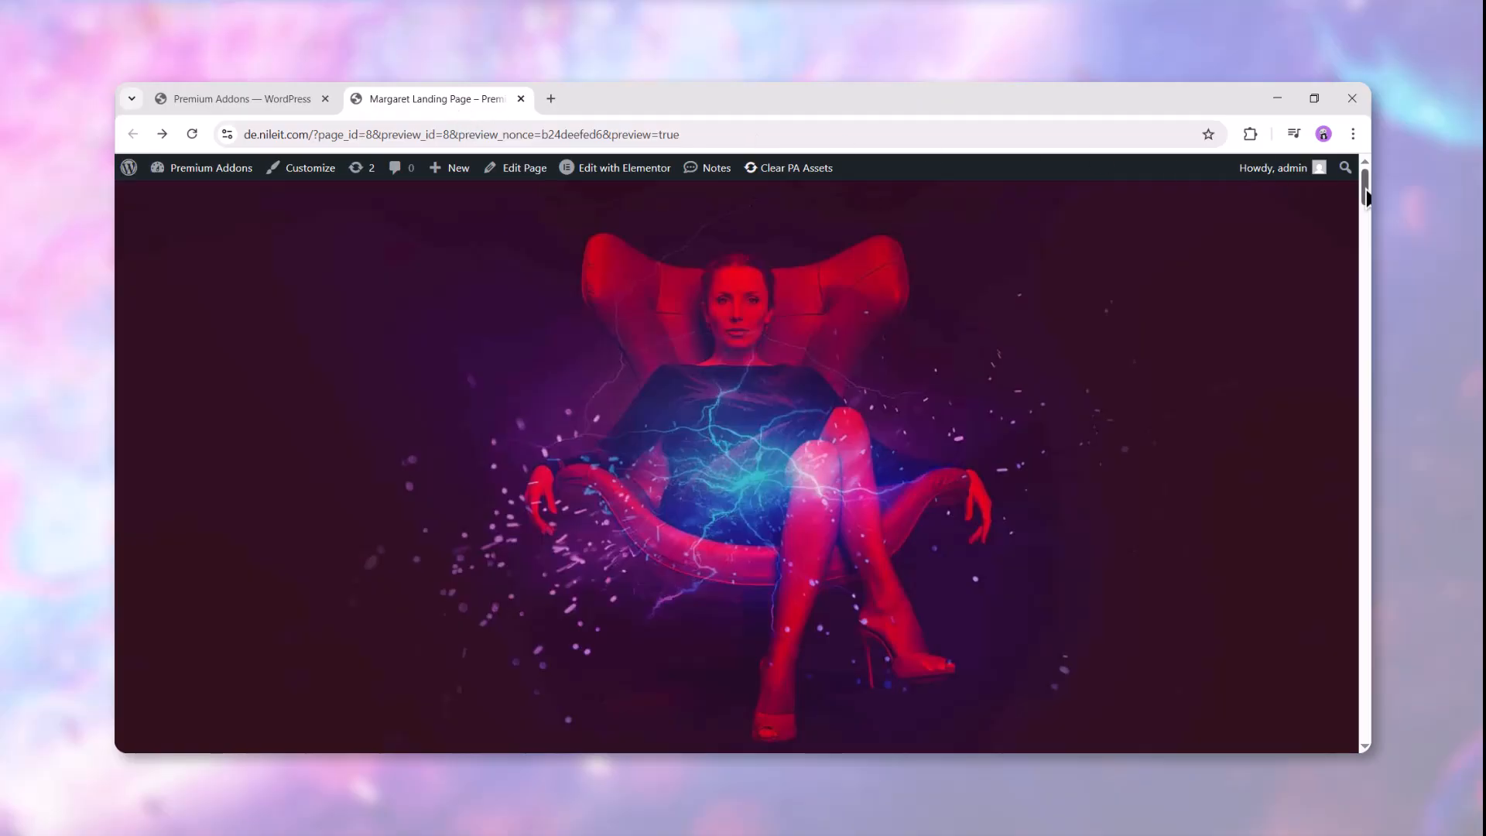
# - Examine the scroll animation of the Margaret Landing Page's hero section in the page preview
pyautogui.scroll(-1, 1364, 189)
pyautogui.moveTo(1366, 202); pyautogui.dragTo(1365, 427)
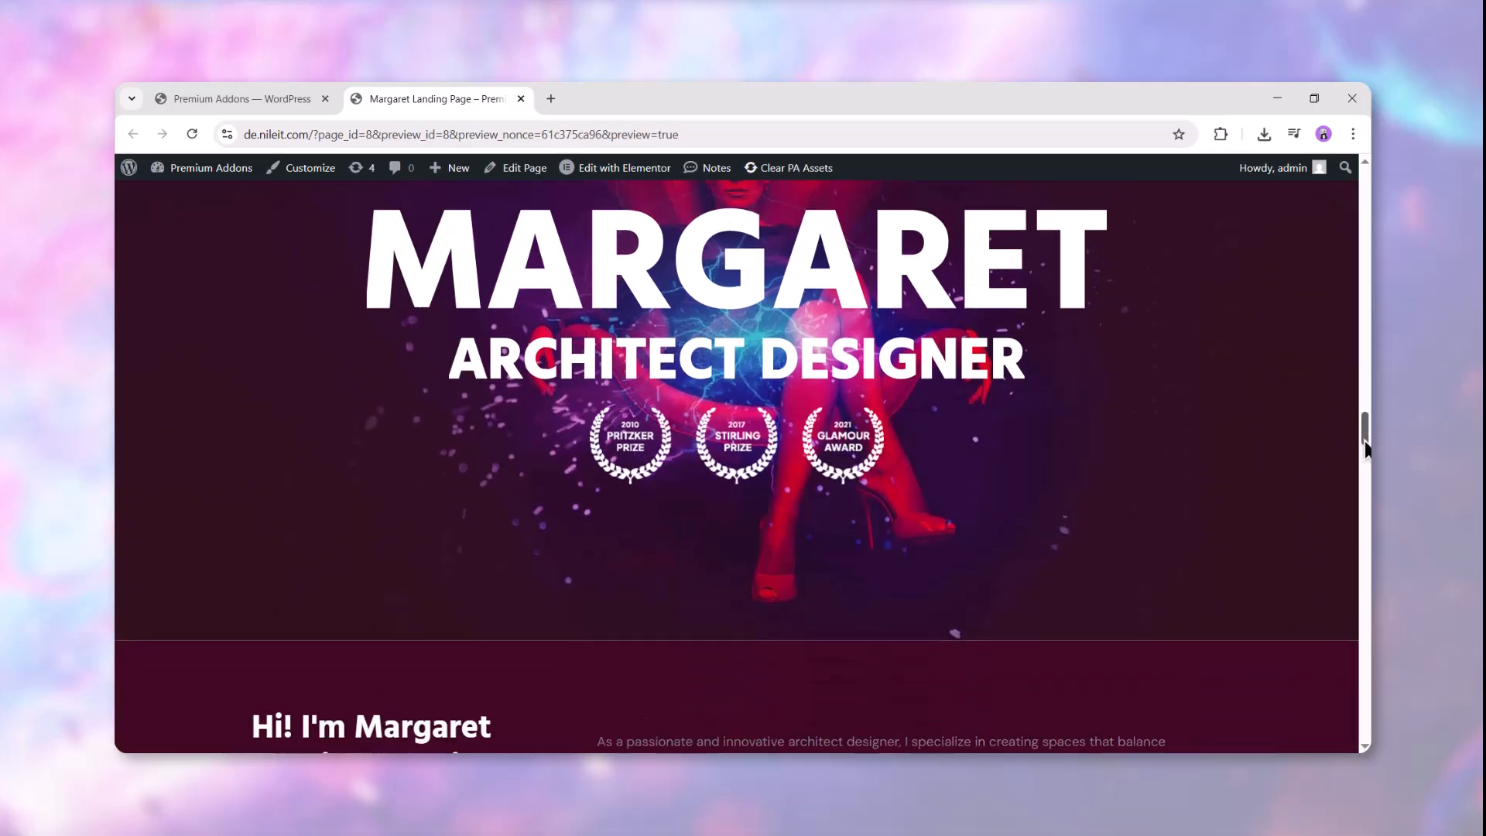
pyautogui.moveTo(1366, 424); pyautogui.dragTo(1363, 197)
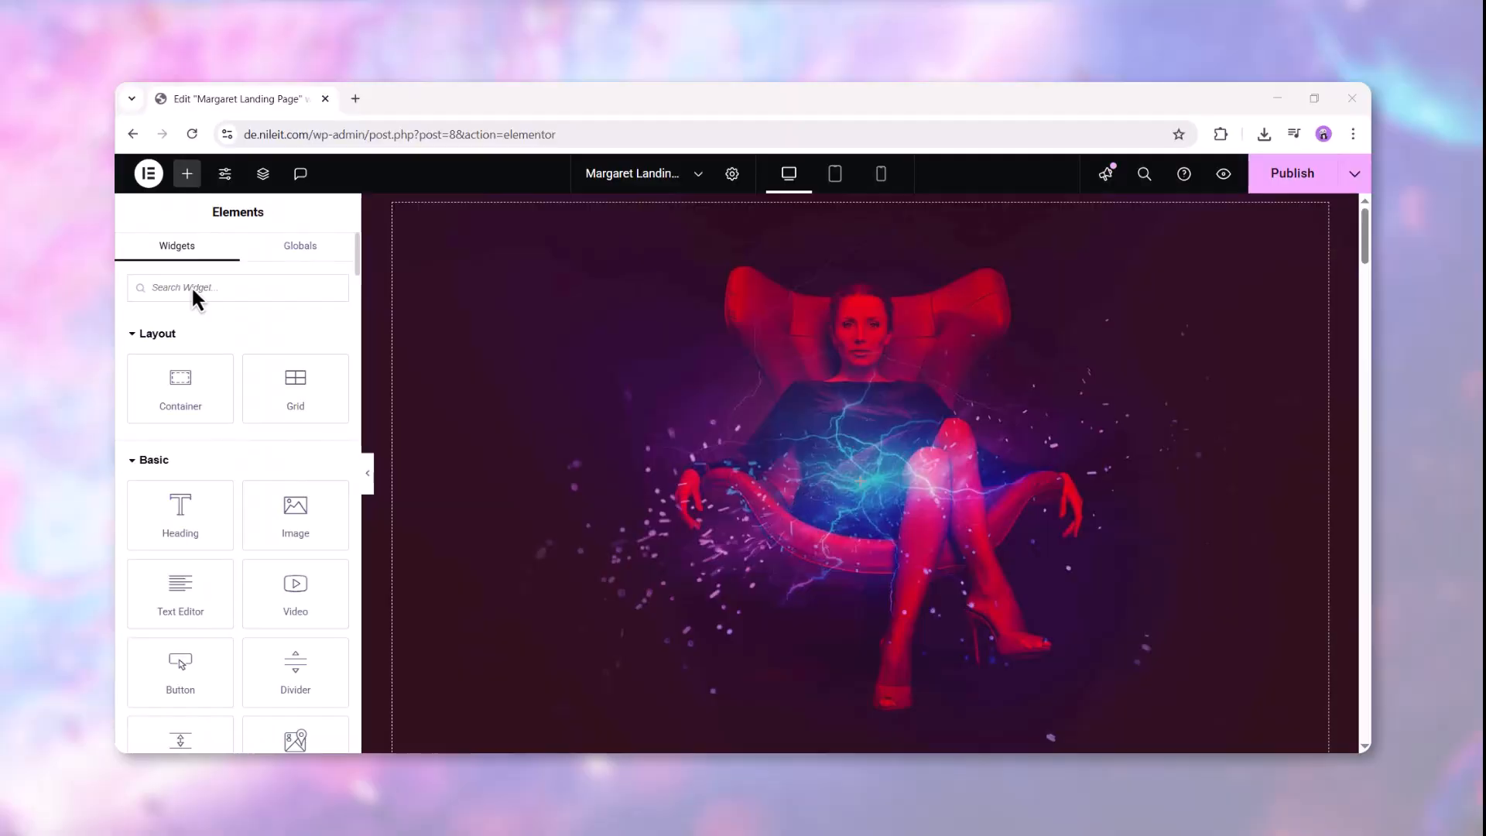
# - Search the widgets for "SVG", add an SVG Draw widget to the hero section and set its SVG type to Custom SVG
pyautogui.write('SVG')
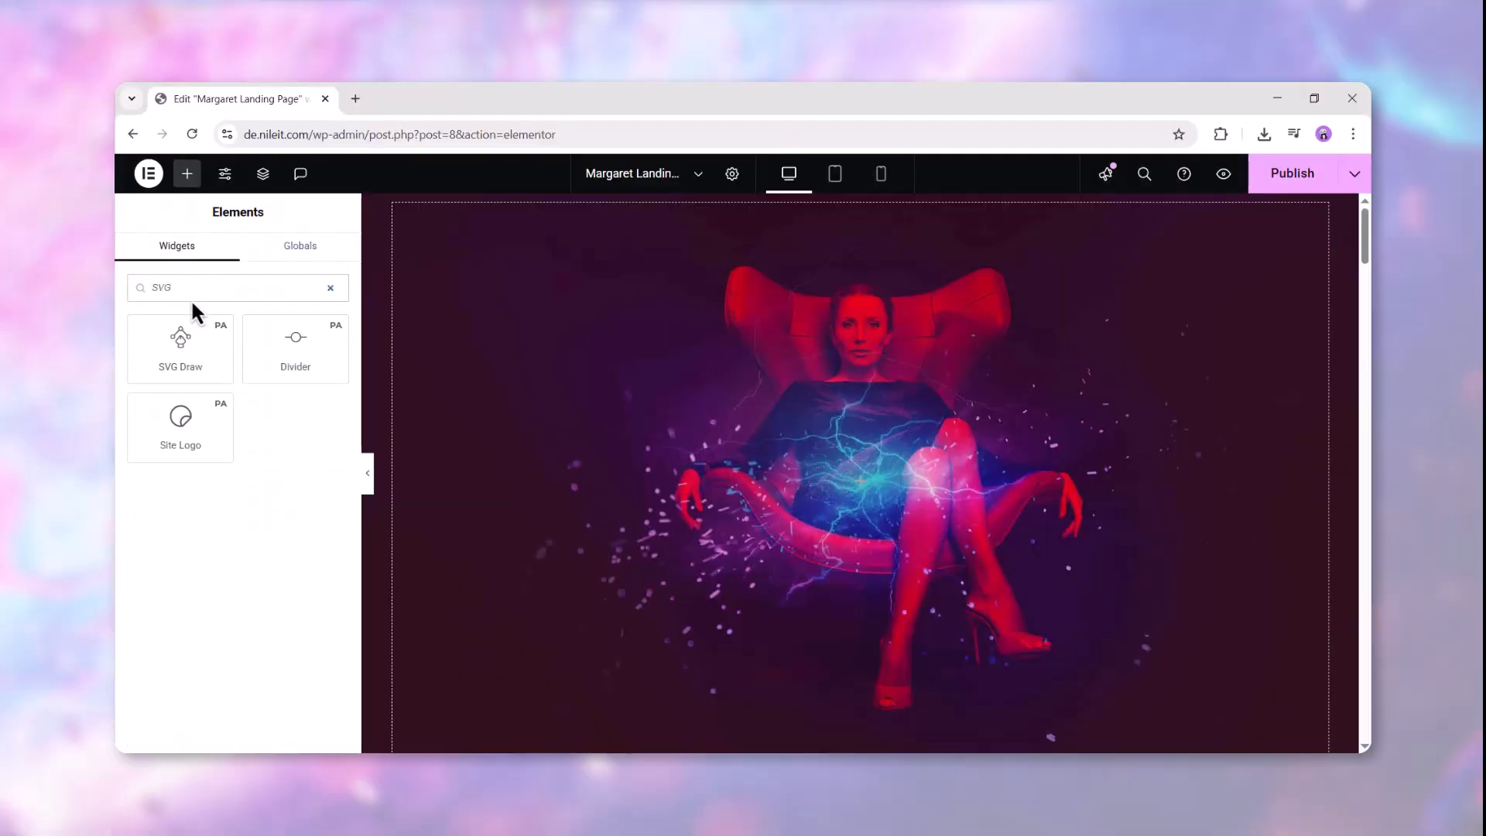
pyautogui.moveTo(189, 353); pyautogui.dragTo(709, 486)
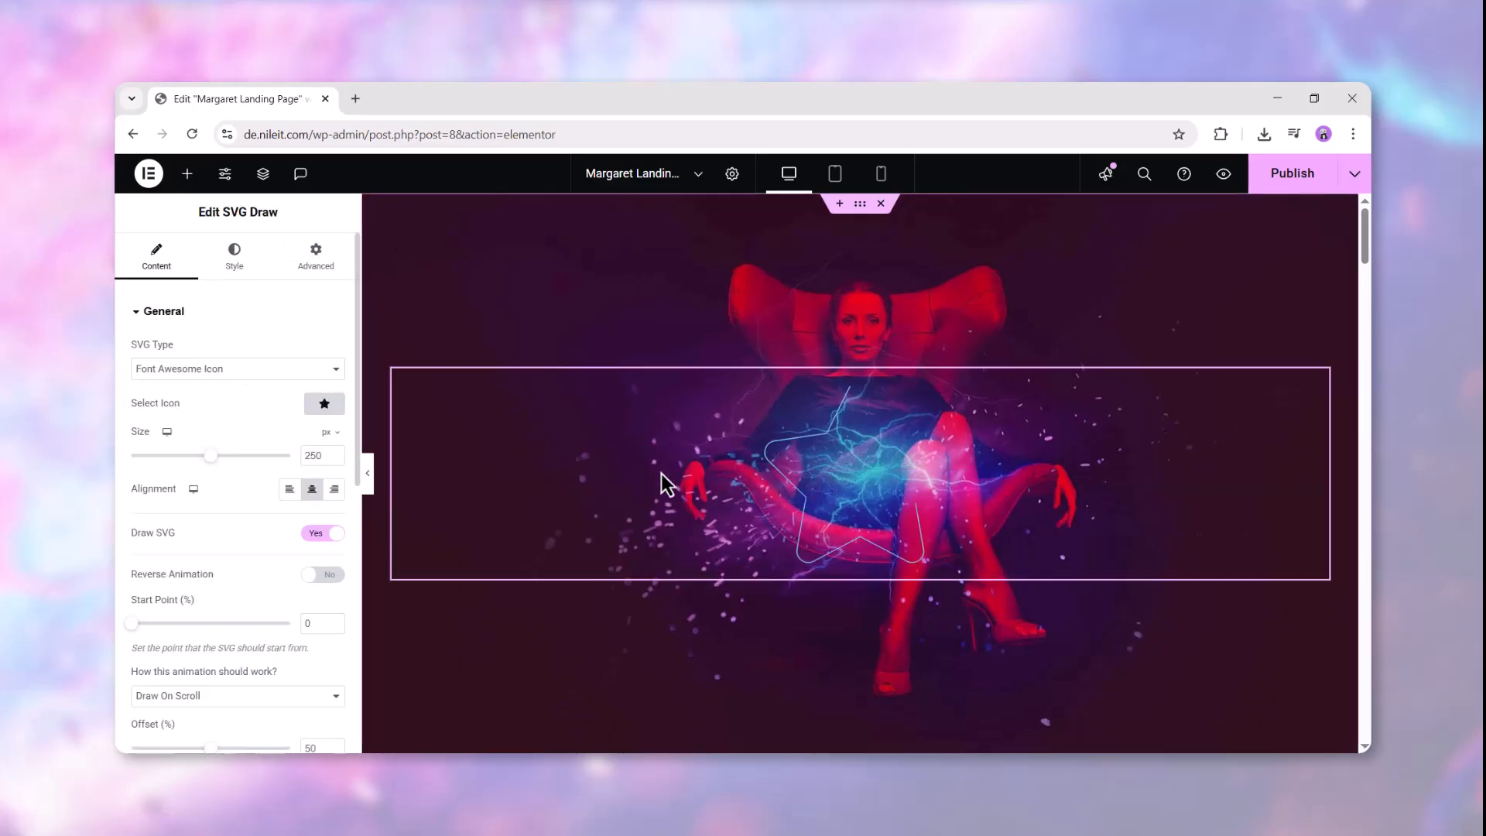
pyautogui.click(309, 372)
pyautogui.click(313, 409)
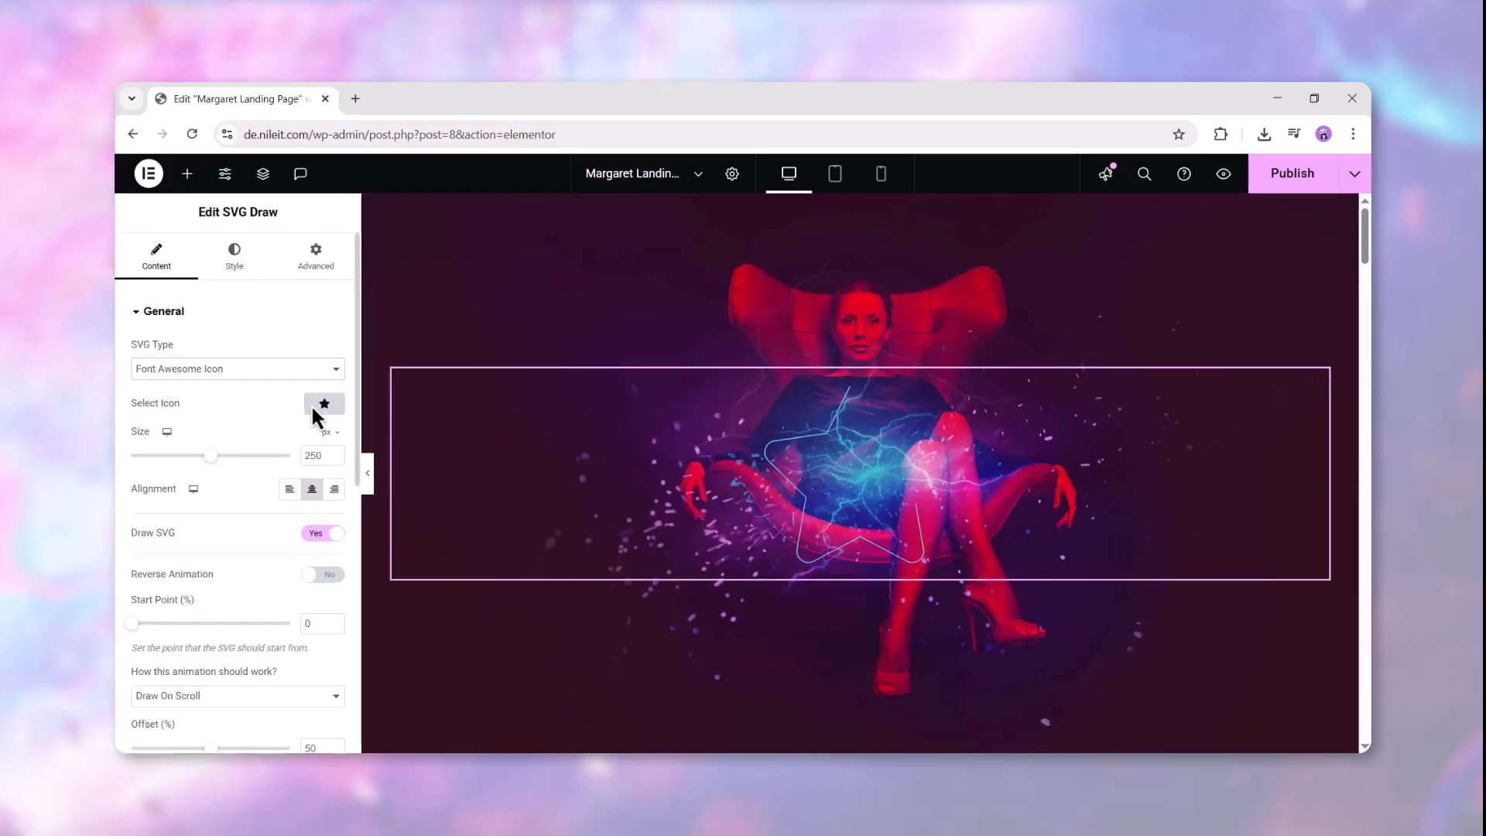
# - On the linked Google Font to Svg Path site, generate the text MARGARET in Bebas Neue at size 200 and copy its SVG code
pyautogui.click(302, 499)
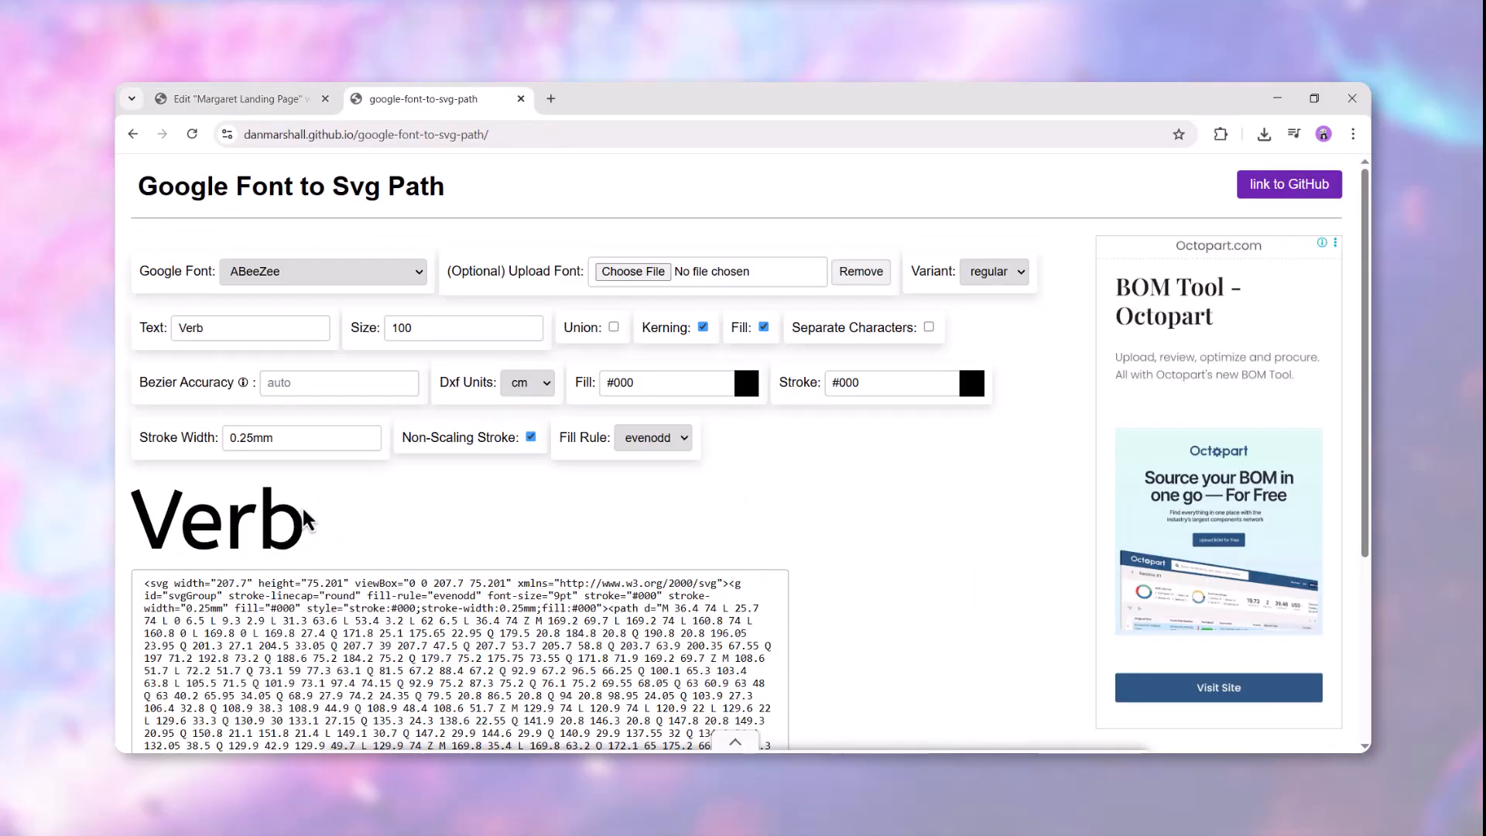
pyautogui.click(338, 282)
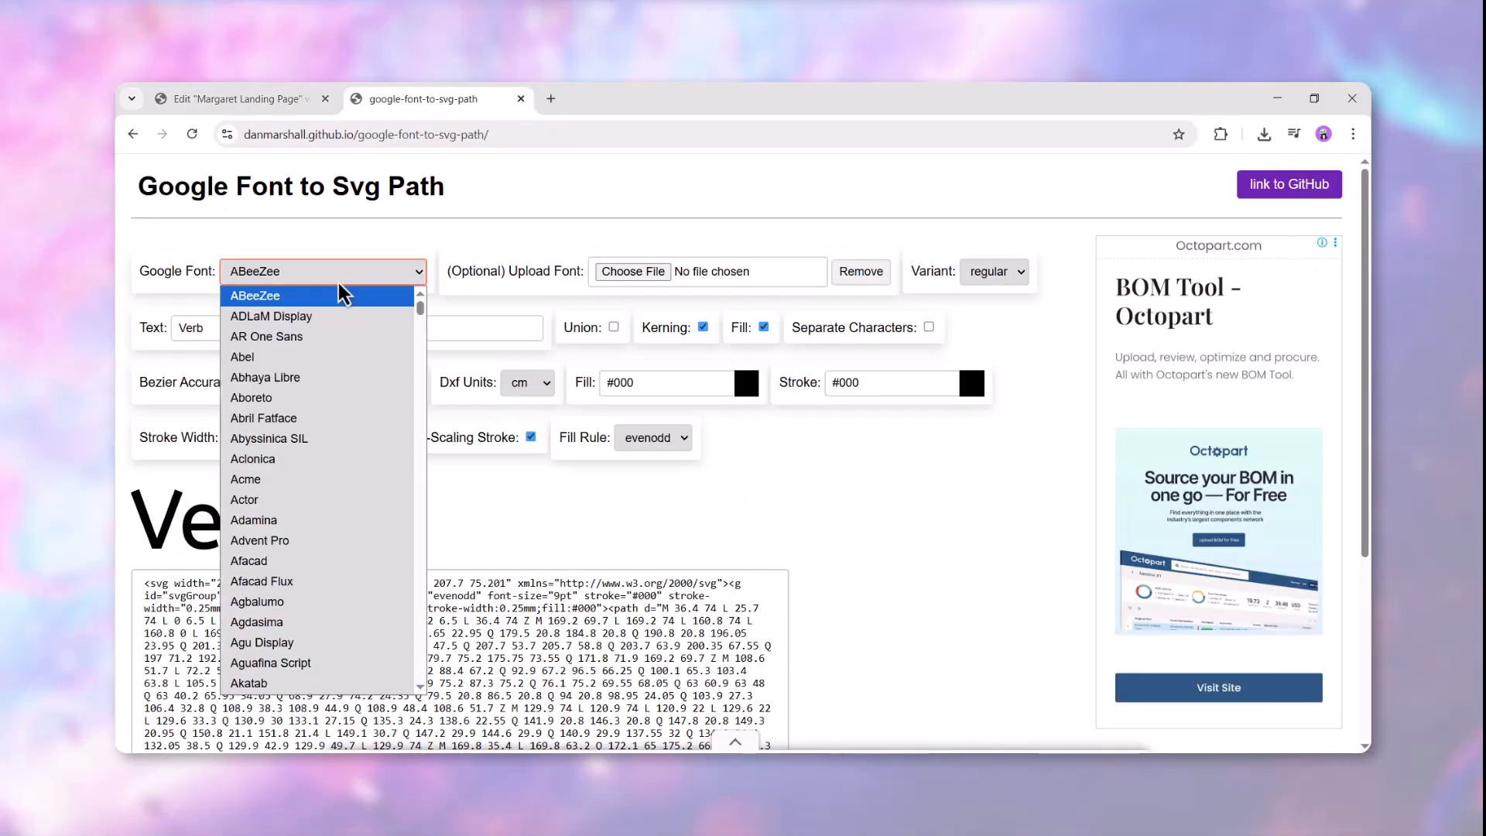
pyautogui.tripleClick(266, 337)
pyautogui.write('MARGARET')
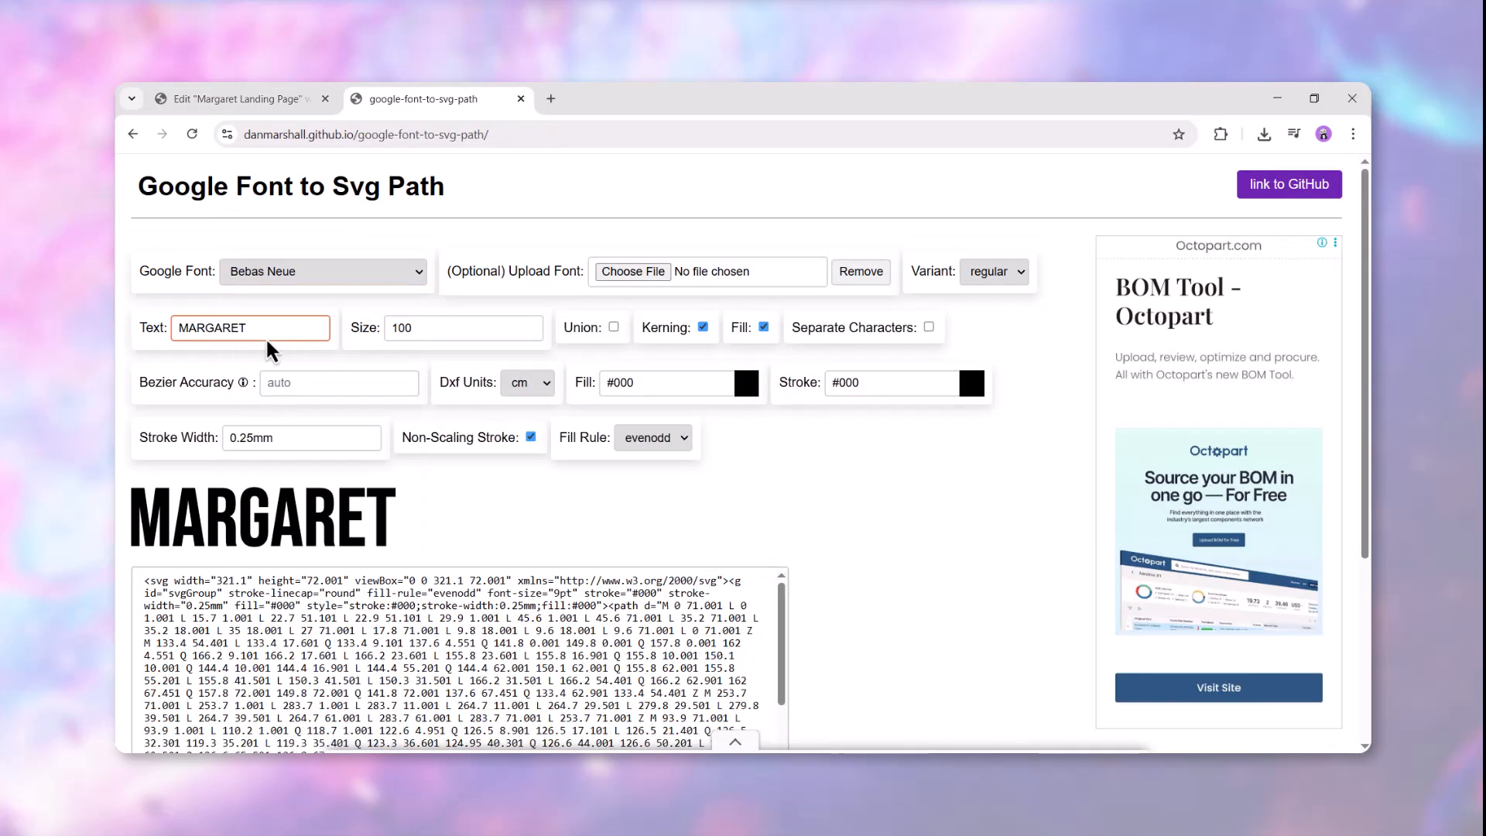
pyautogui.doubleClick(438, 325)
pyautogui.write('200')
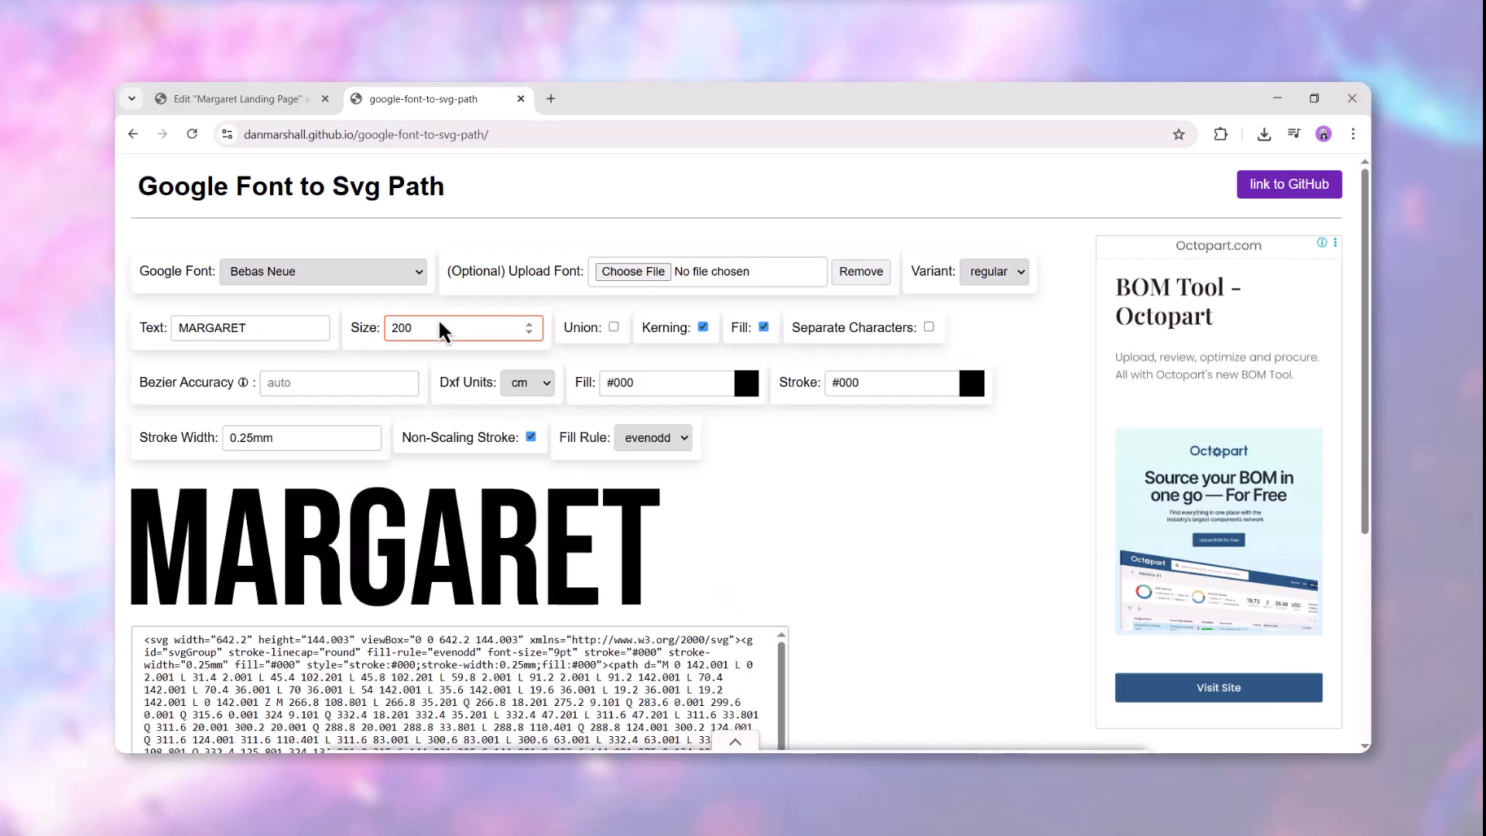
pyautogui.scroll(-4, 438, 317)
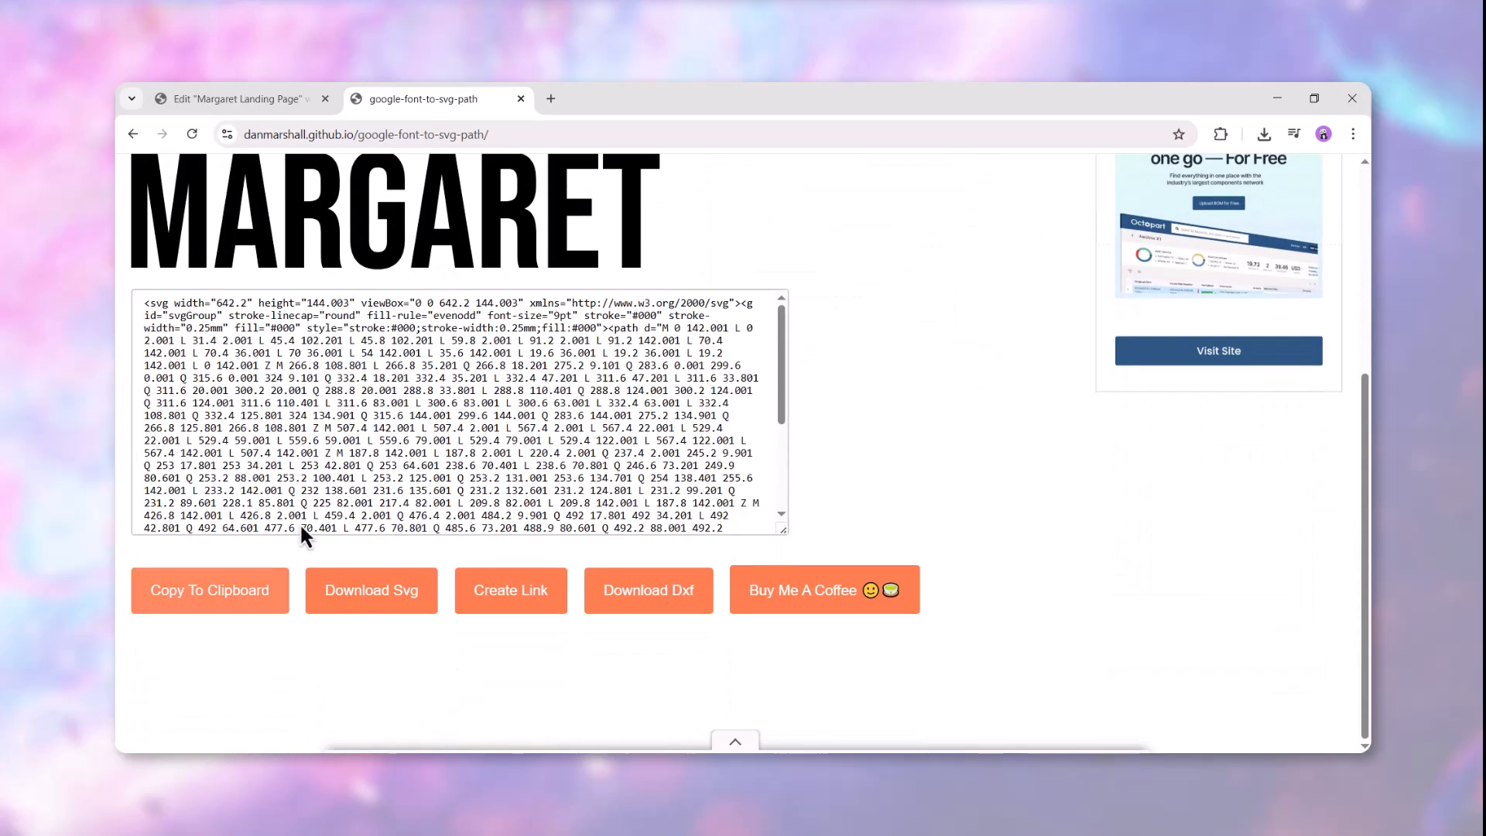
pyautogui.click(257, 588)
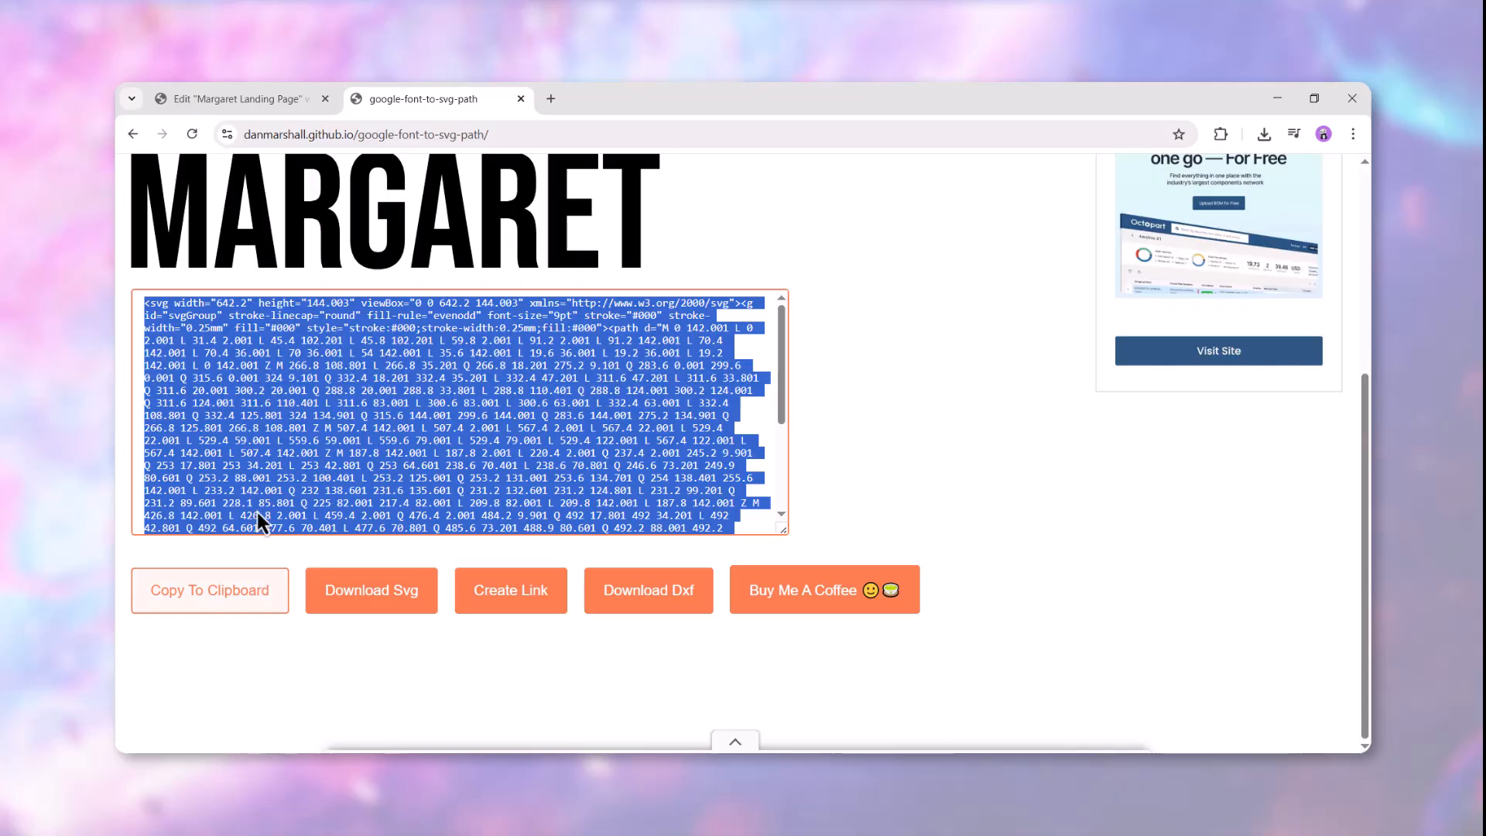
# - Return to the Margaret Landing Page editor and paste the copied code as the SVG Draw widget's SVG code
pyautogui.click(267, 85)
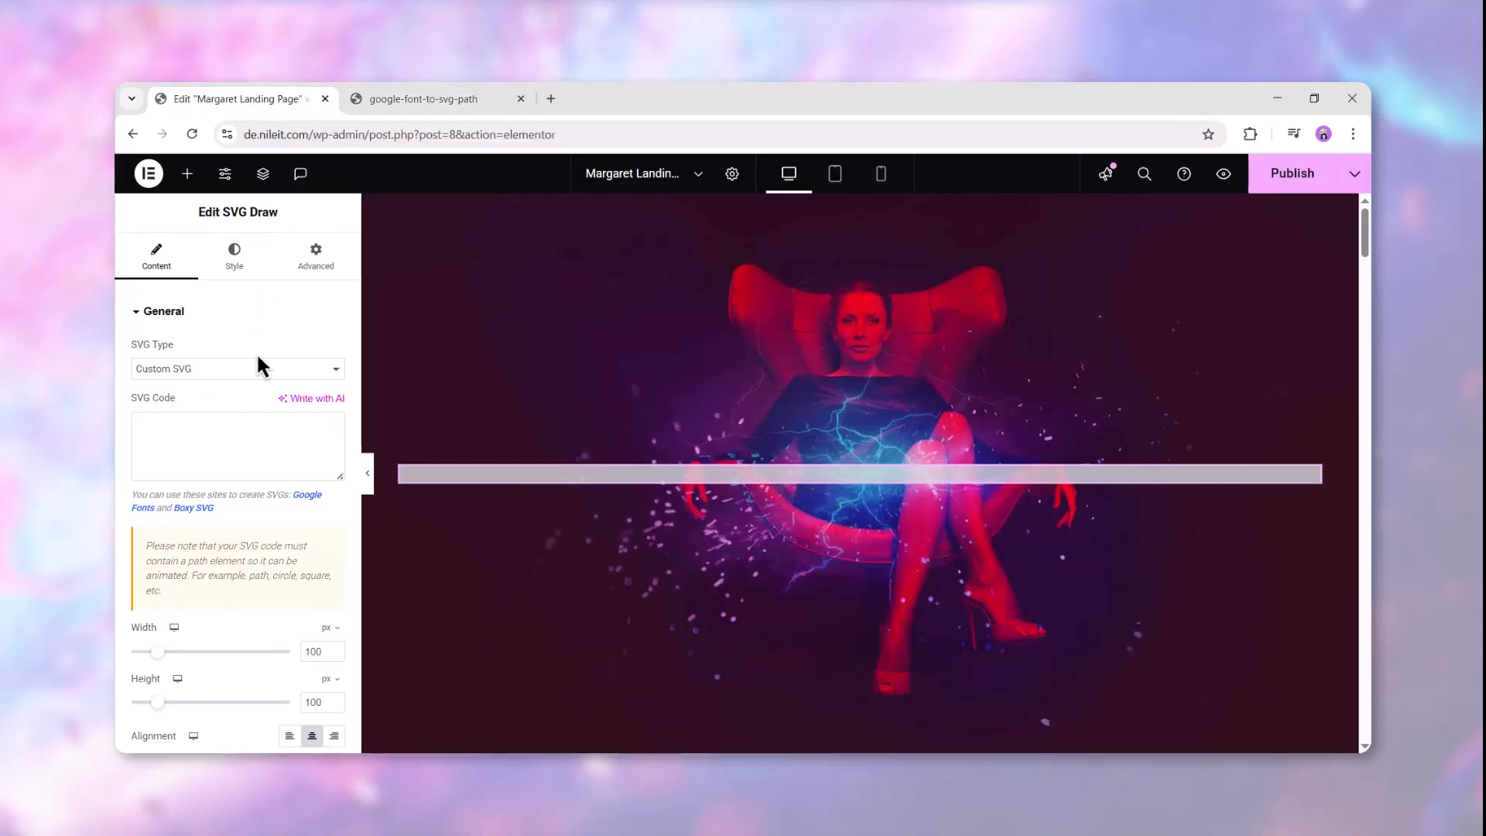
pyautogui.click(253, 440)
pyautogui.hotkey('ctrl', 'v')
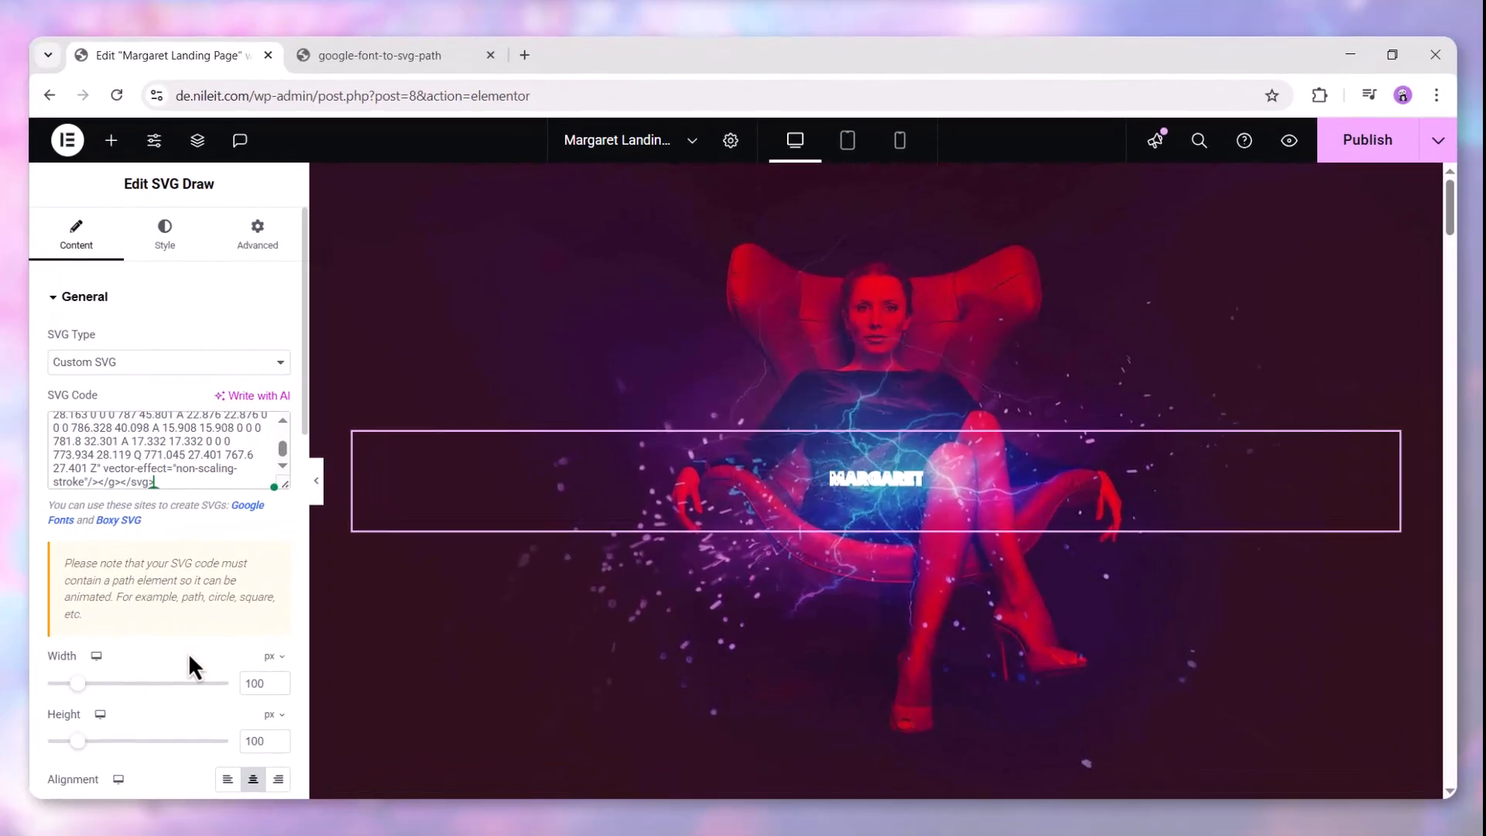
# - Set the SVG Draw widget's width to 900 px and height to 150 px, and go to its Magic Scroll option
pyautogui.scroll(-2, 188, 652)
pyautogui.doubleClick(252, 550)
pyautogui.write('900')
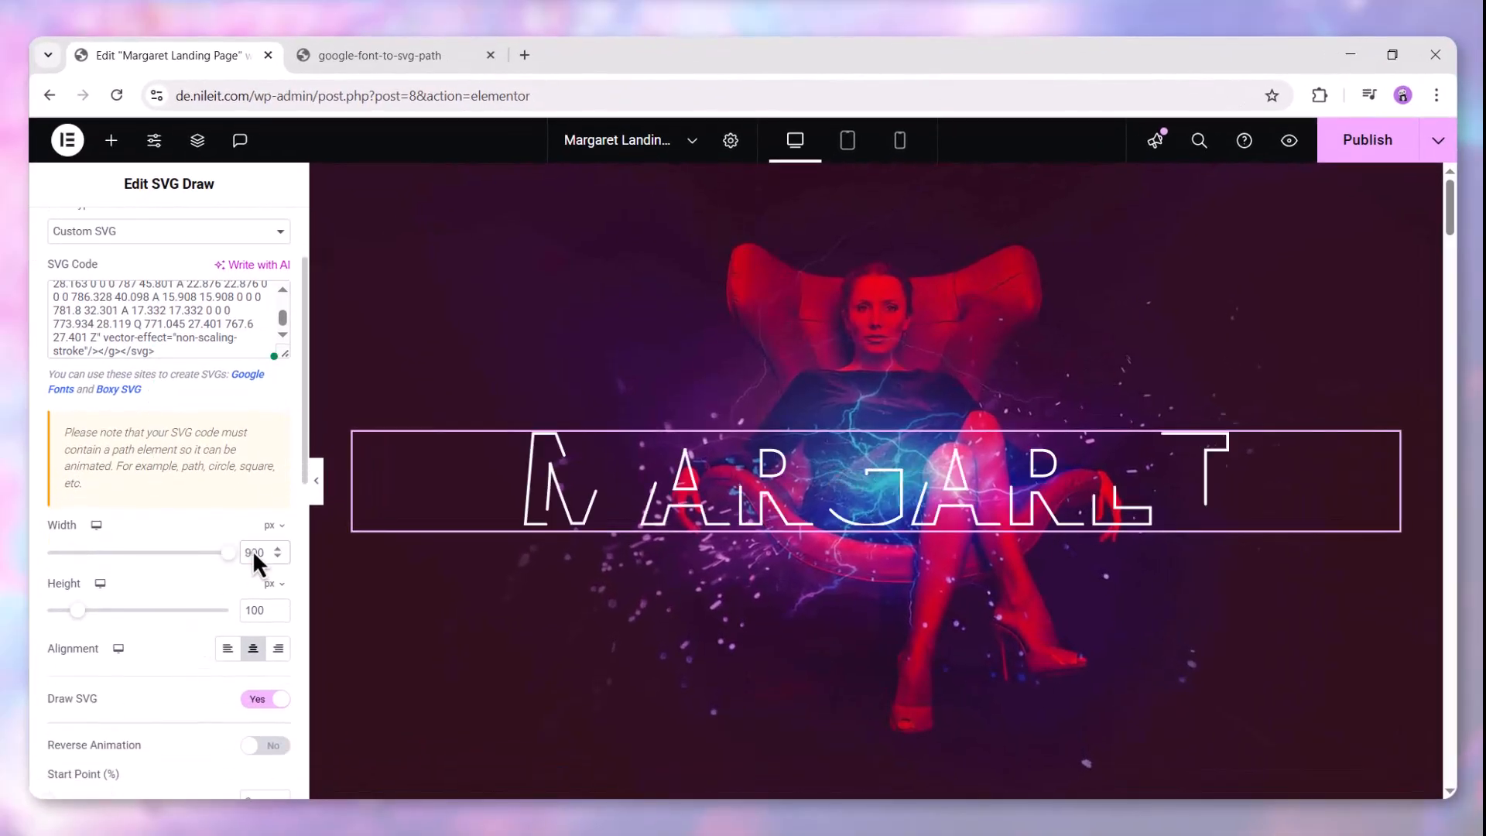
pyautogui.doubleClick(258, 611)
pyautogui.write('150')
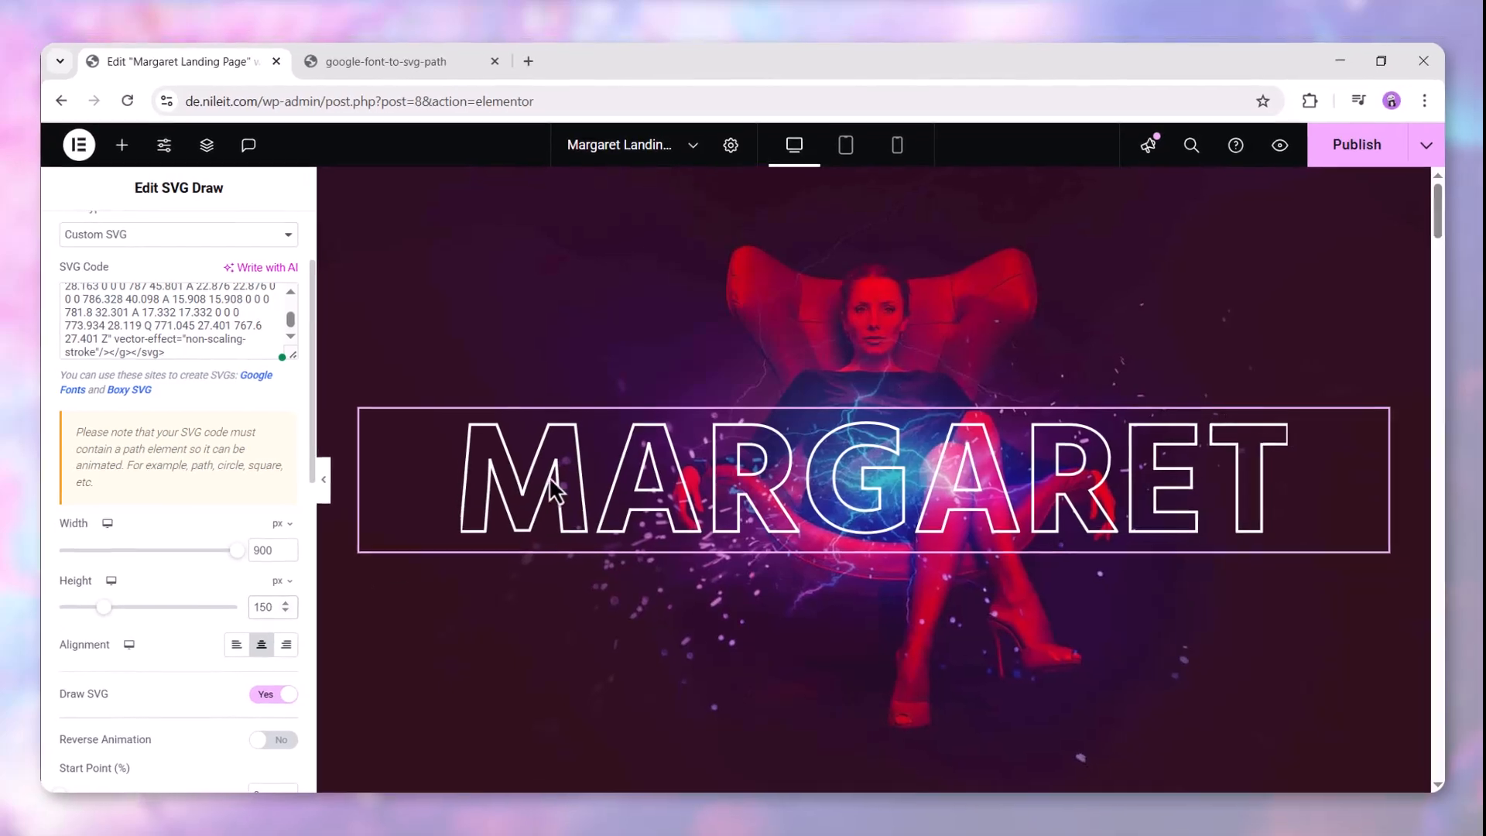
pyautogui.scroll(-2, 596, 461)
pyautogui.scroll(2, 596, 462)
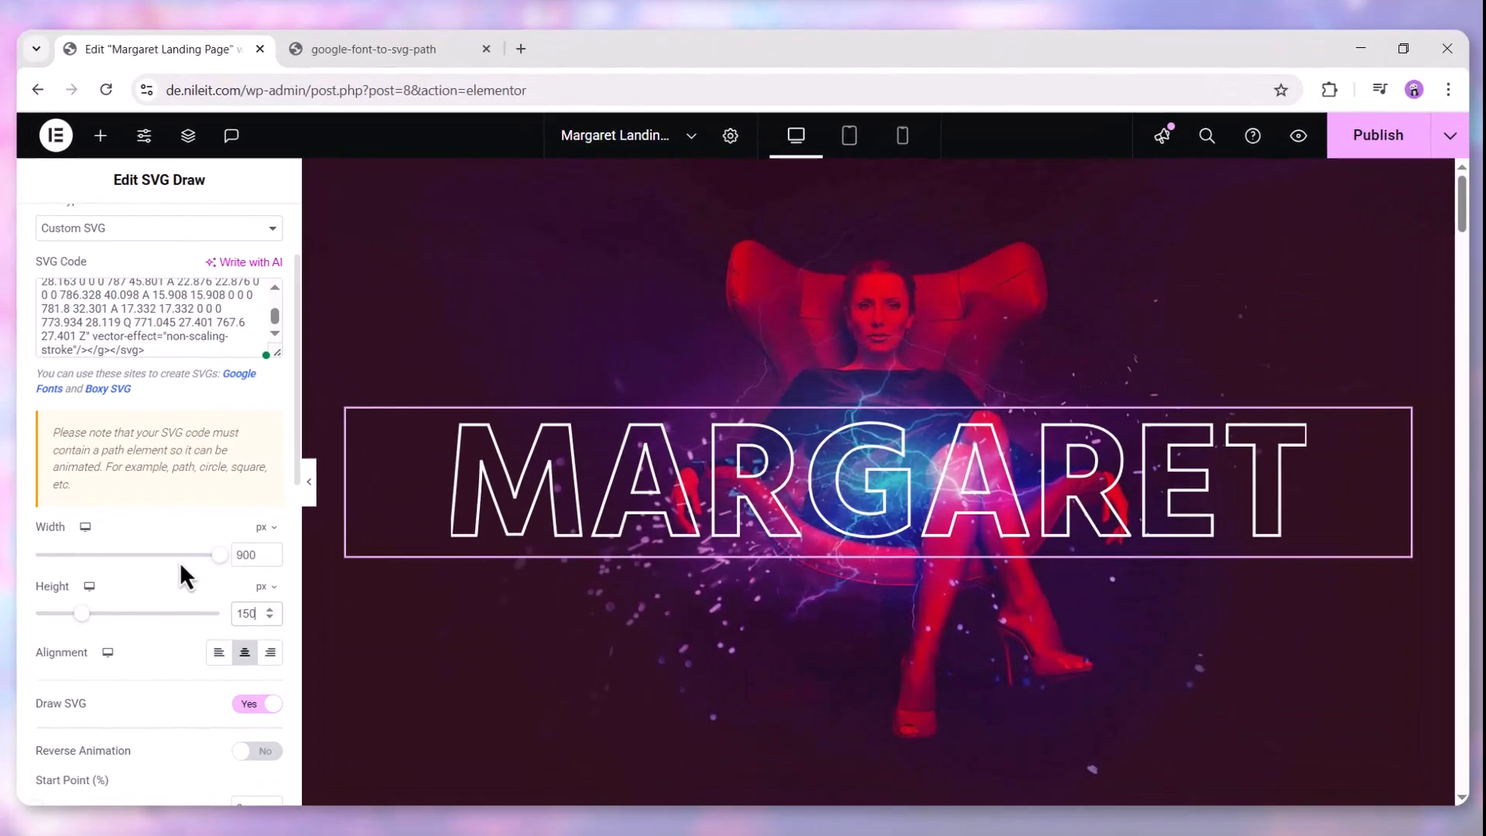
pyautogui.scroll(-5, 259, 553)
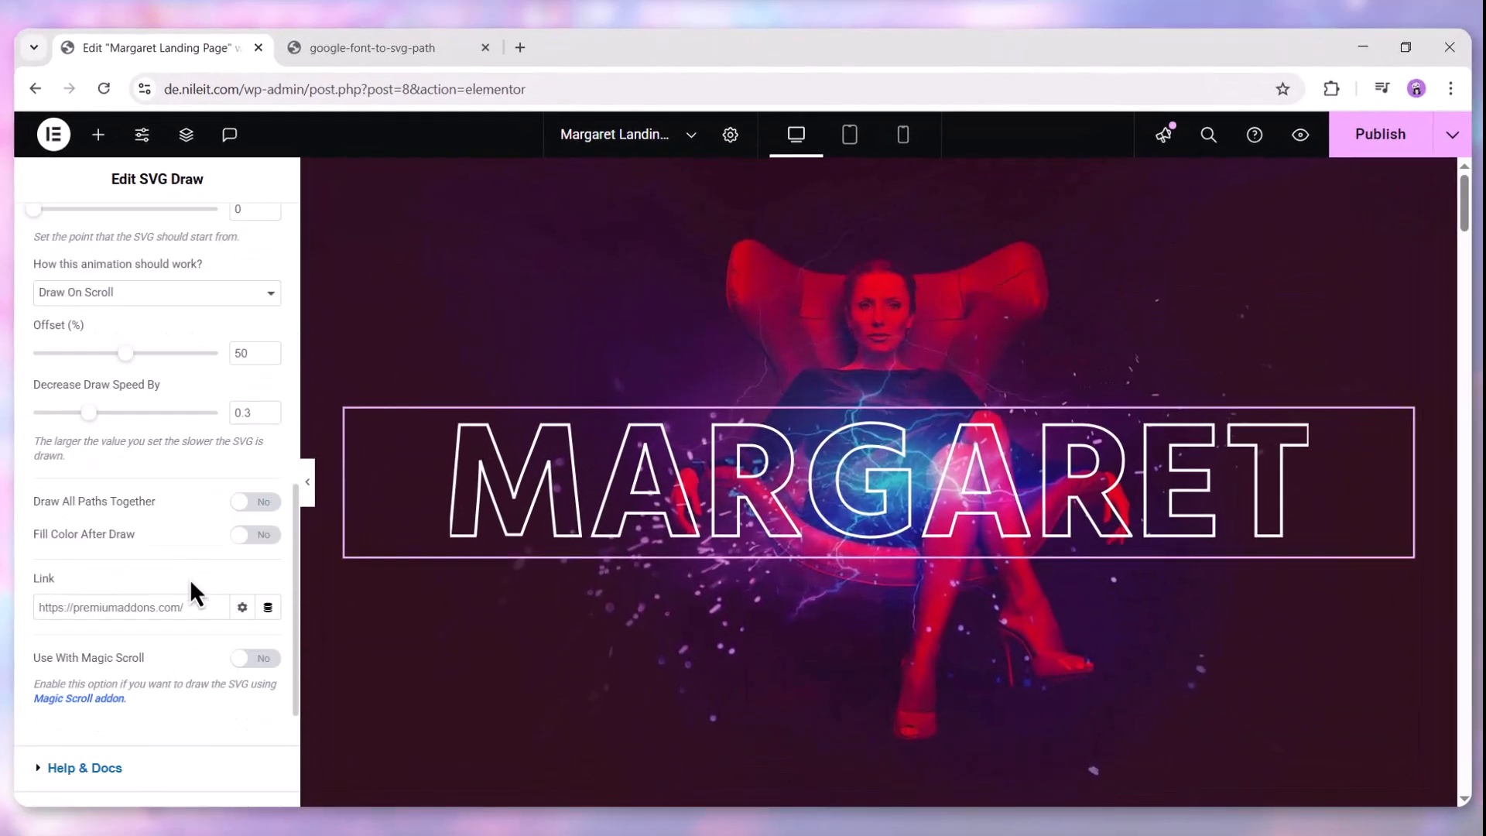
# - Turn on Use With Magic Scroll for the MARGARET SVG Draw widget and enable Magic Scroll in its advanced settings
pyautogui.click(255, 659)
pyautogui.scroll(10, 249, 377)
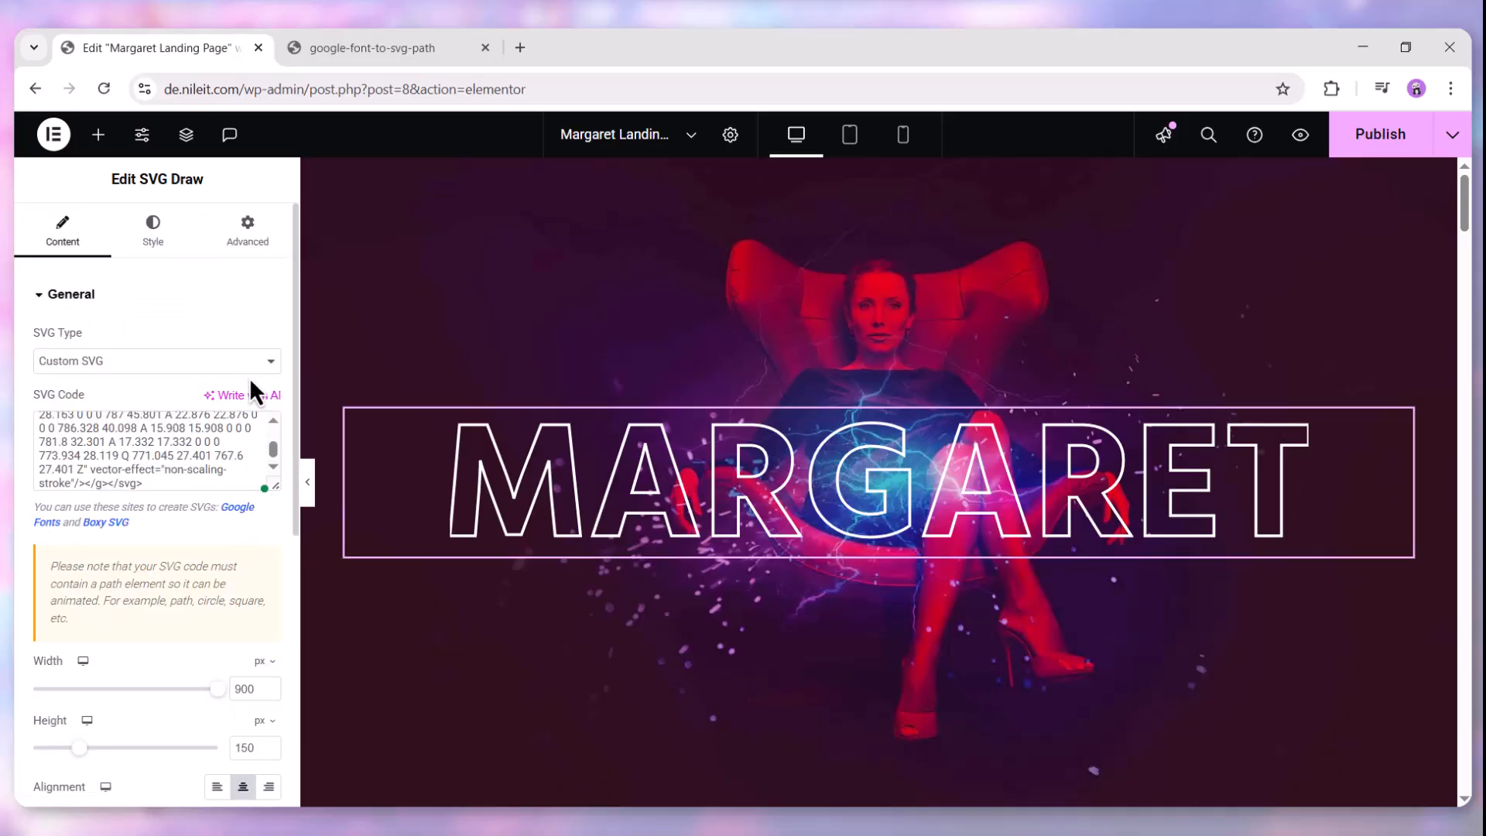
pyautogui.click(242, 249)
pyautogui.click(232, 286)
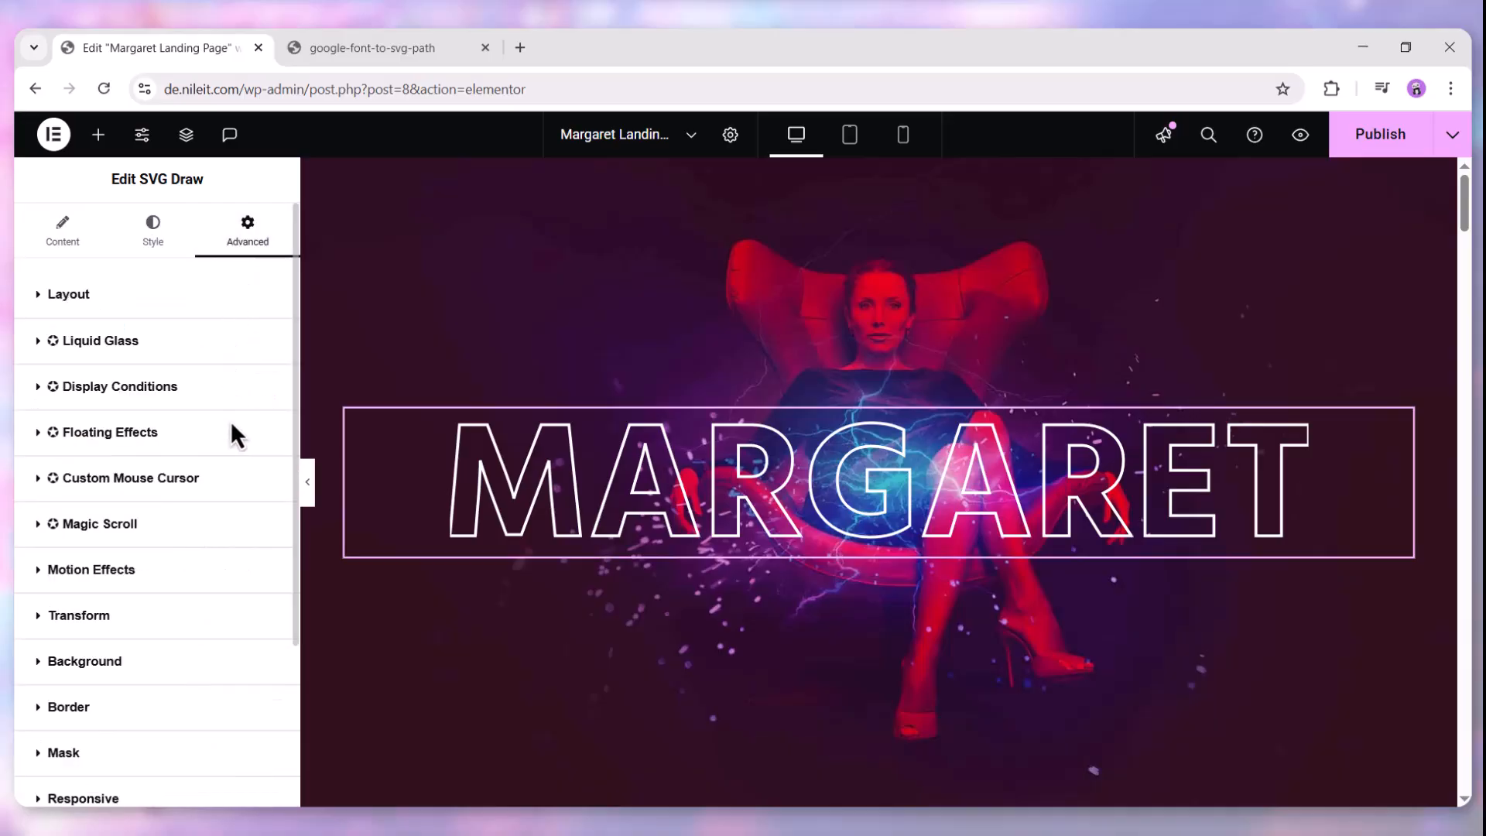
pyautogui.click(232, 523)
pyautogui.click(255, 568)
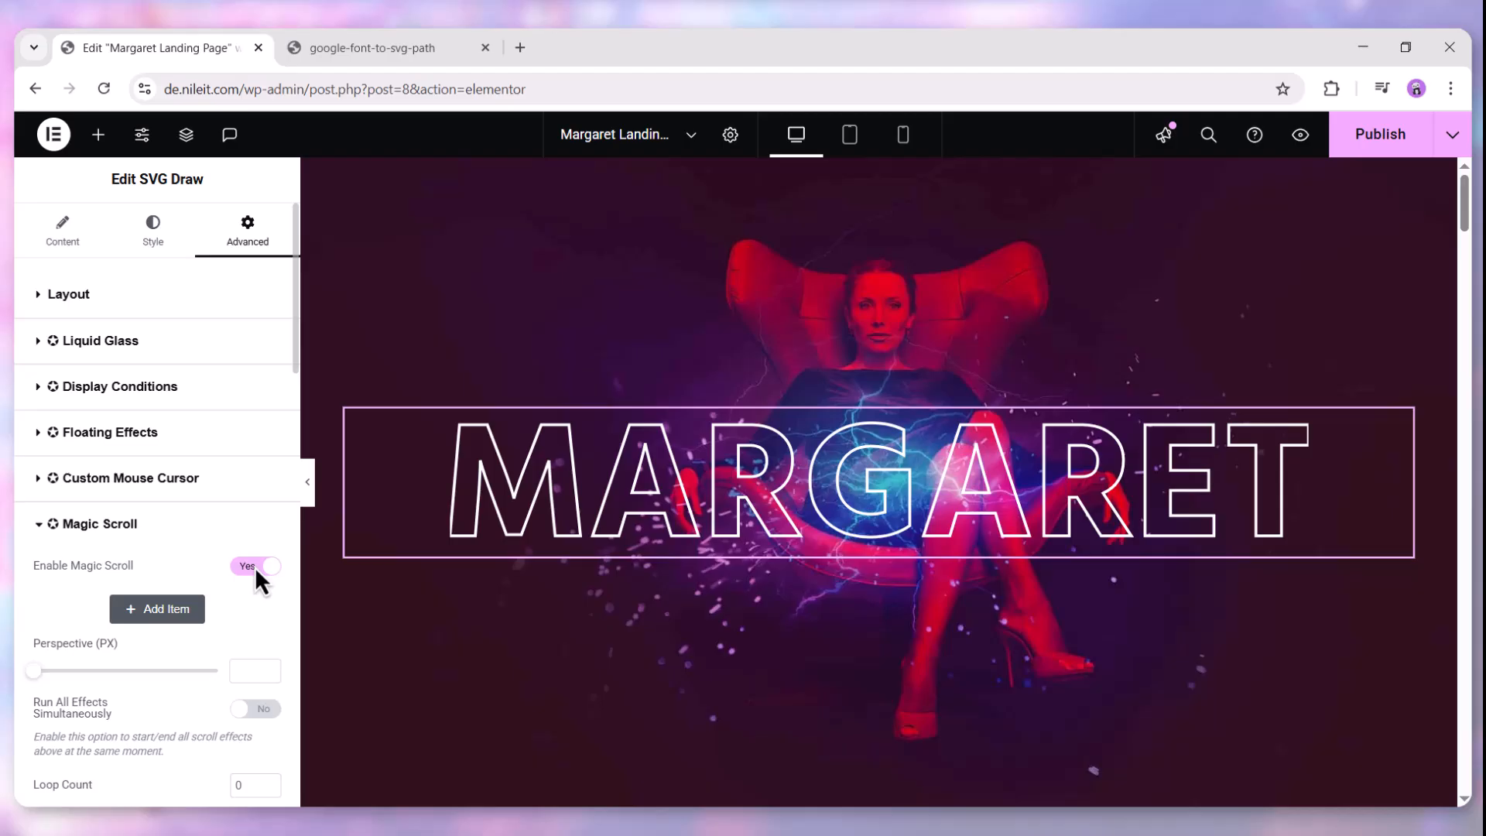
# - Add a Magic Scroll item to the MARGARET widget and set its animation to SVG Draw
pyautogui.click(184, 601)
pyautogui.scroll(-1, 184, 601)
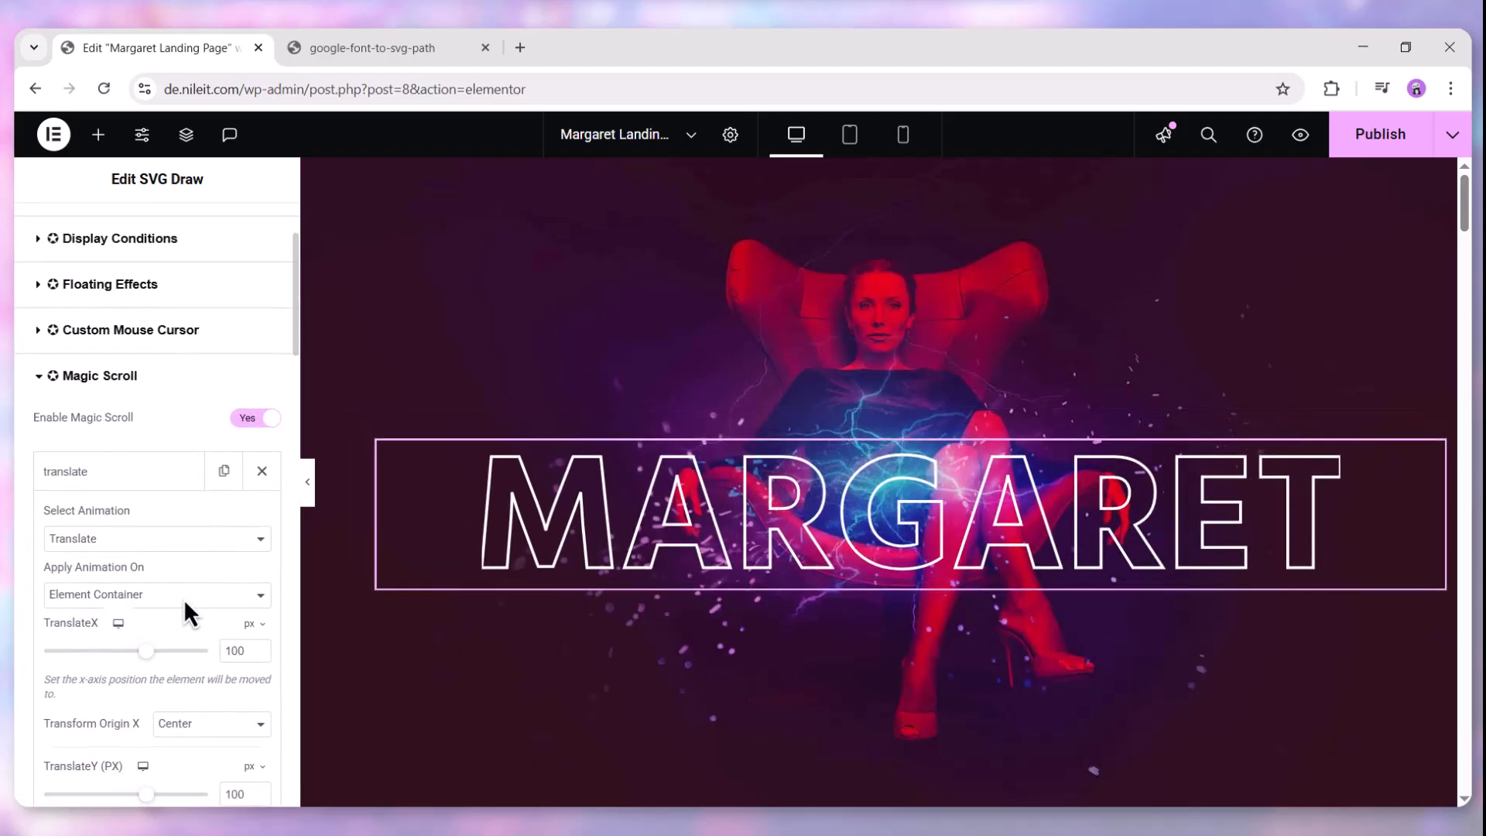
pyautogui.click(192, 540)
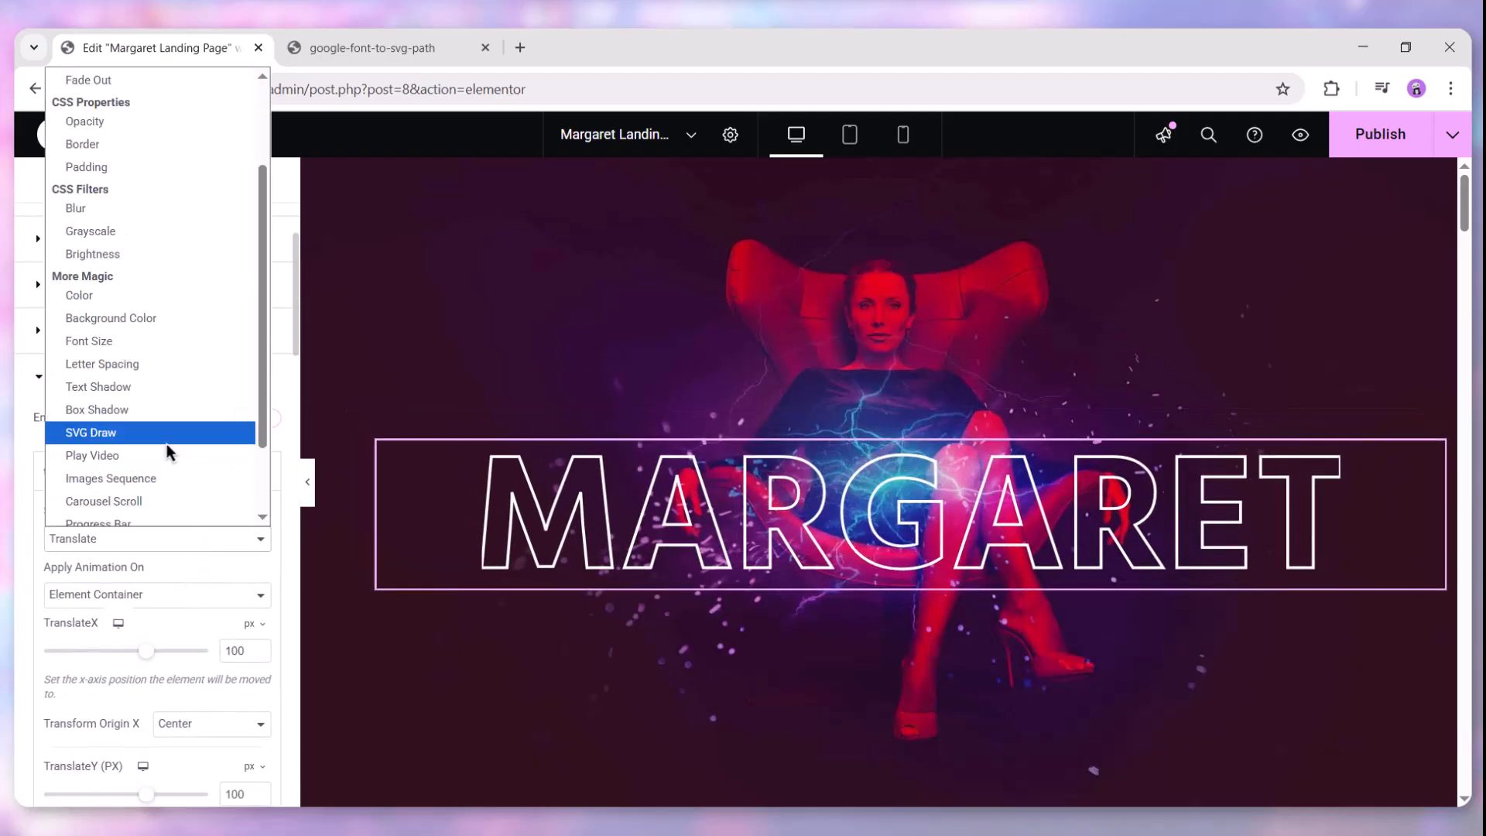
pyautogui.click(166, 444)
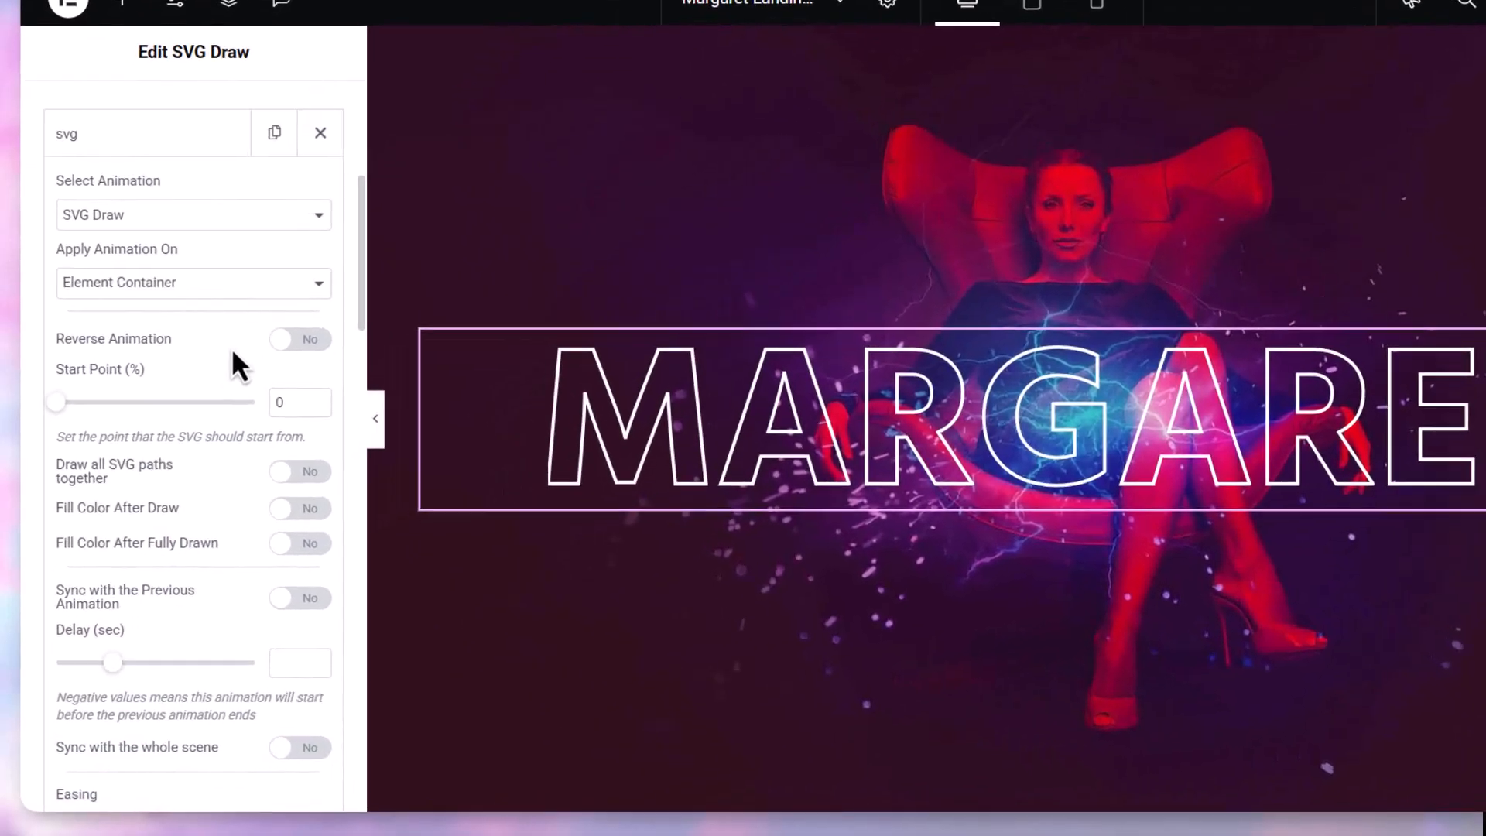
# - Make the MARGARET animation draw all SVG paths together and fill with color #FFFFFF after drawing
pyautogui.click(339, 440)
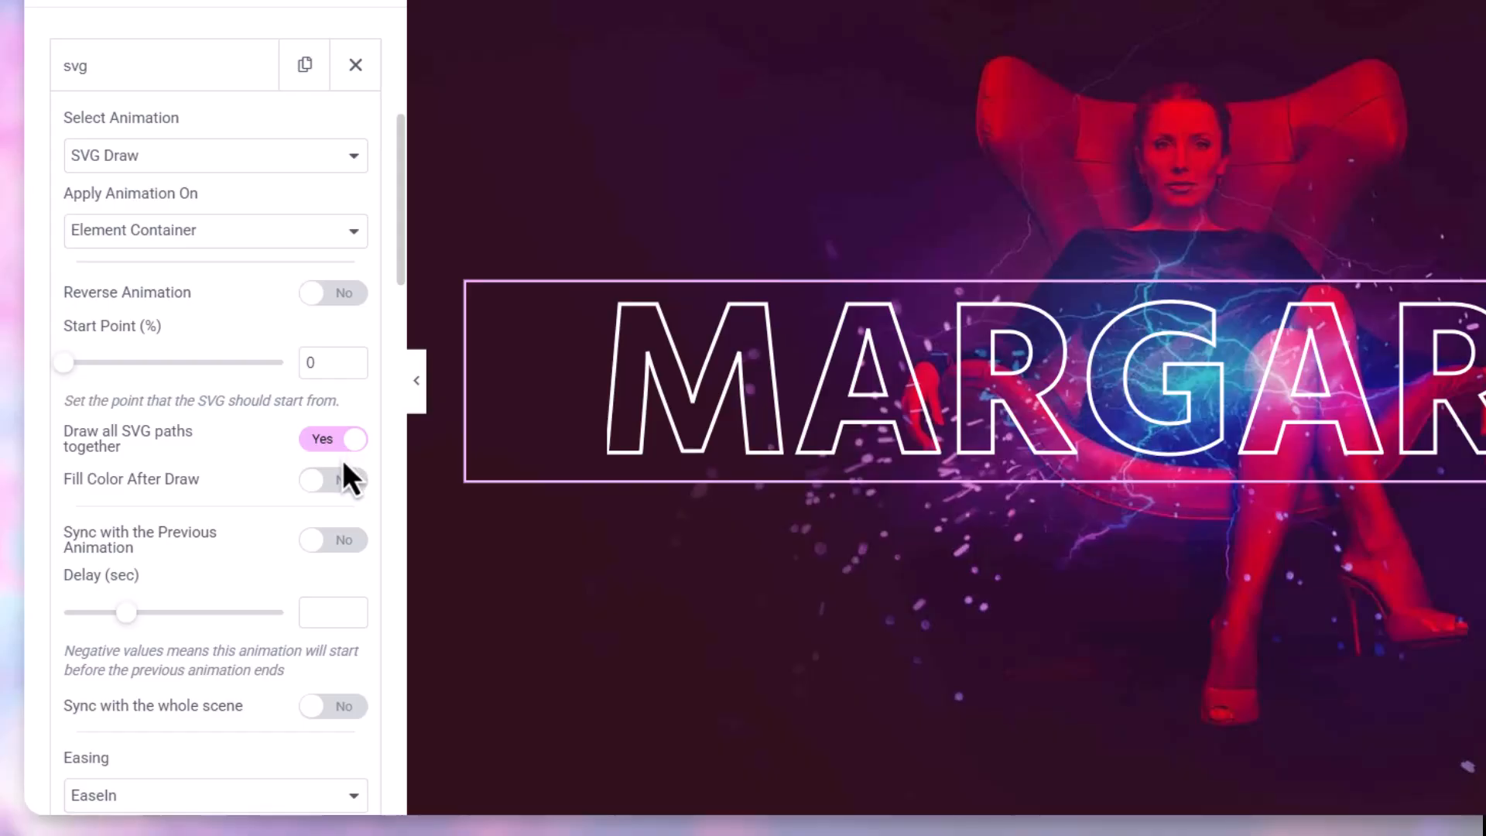
pyautogui.click(341, 481)
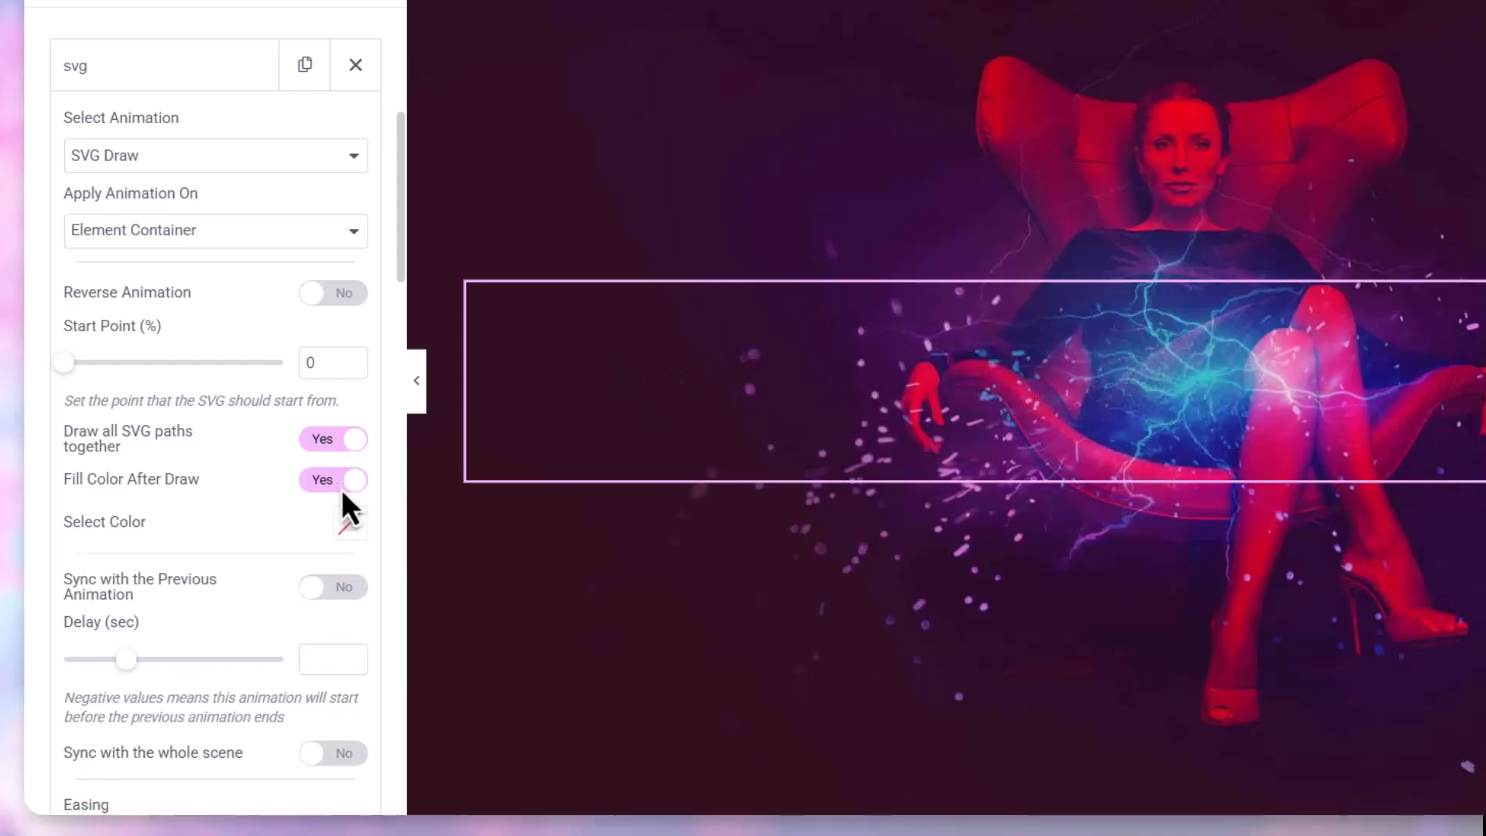
pyautogui.click(351, 522)
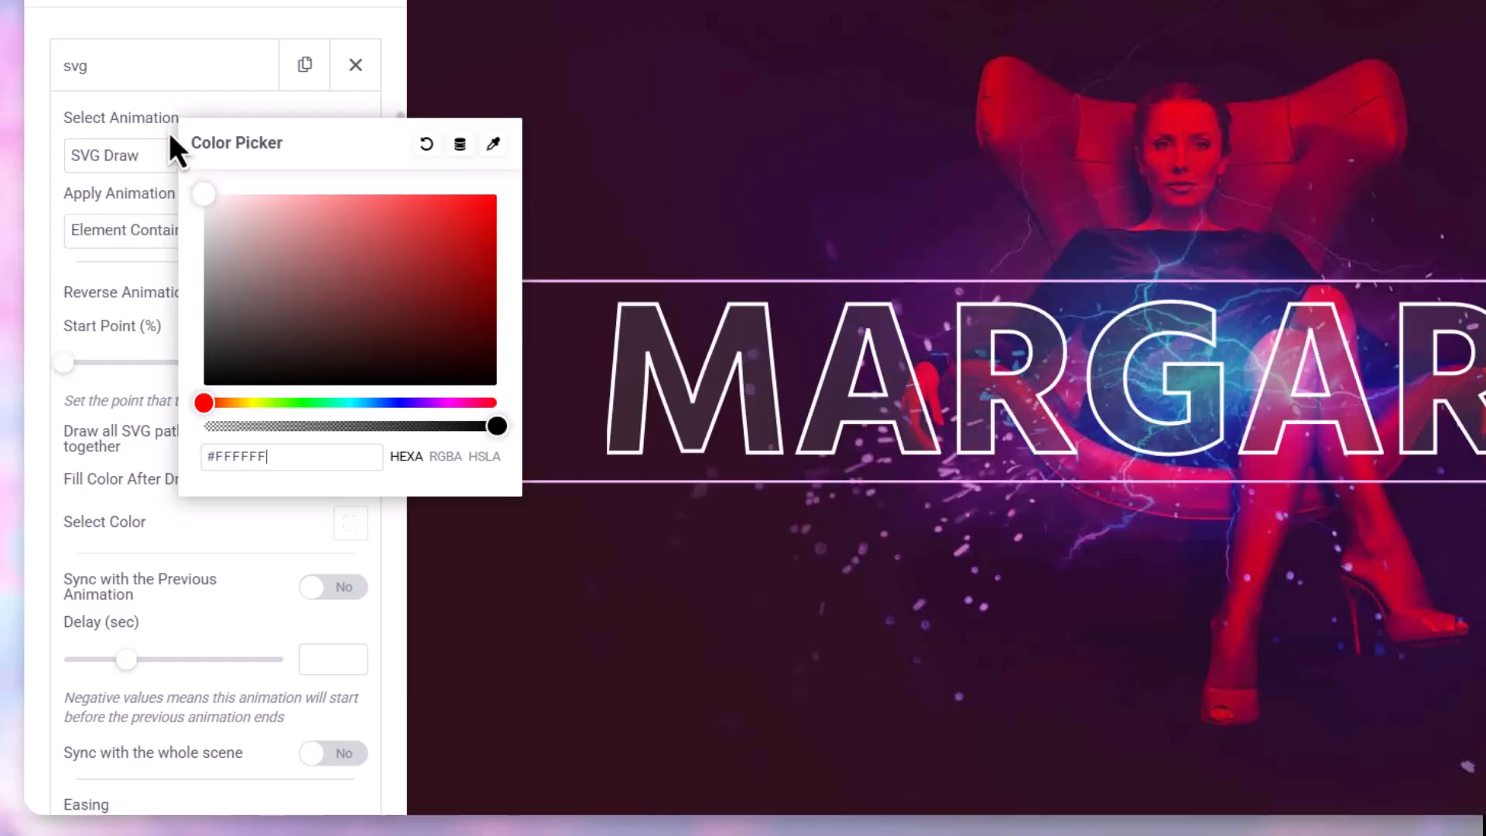
pyautogui.click(215, 534)
# - Set how the MARGARET animation should work to Lock Page Scroll Until Animation Ends
pyautogui.scroll(-4, 215, 534)
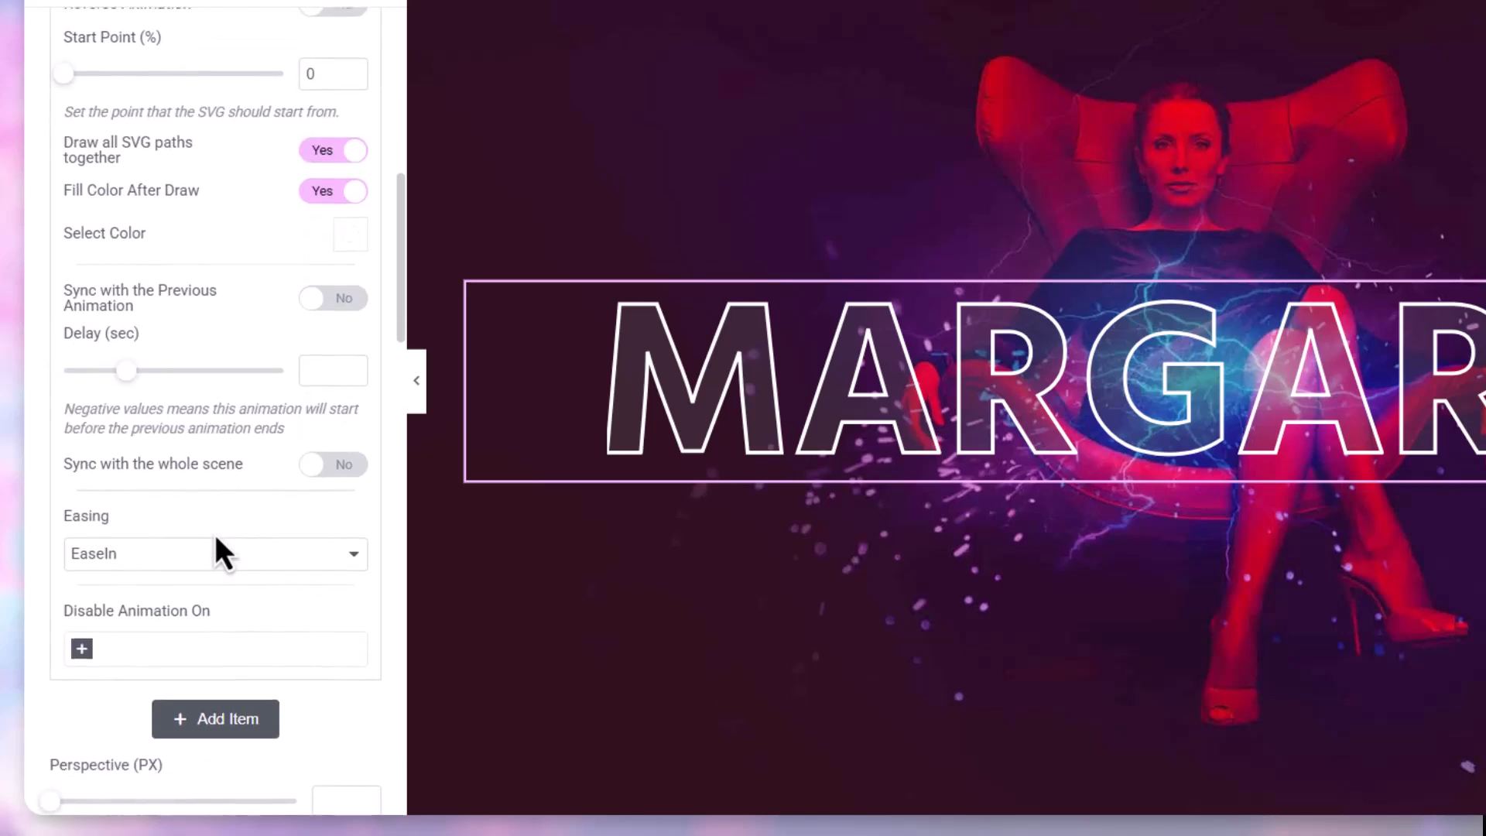
pyautogui.scroll(-3, 215, 534)
pyautogui.scroll(-6, 215, 534)
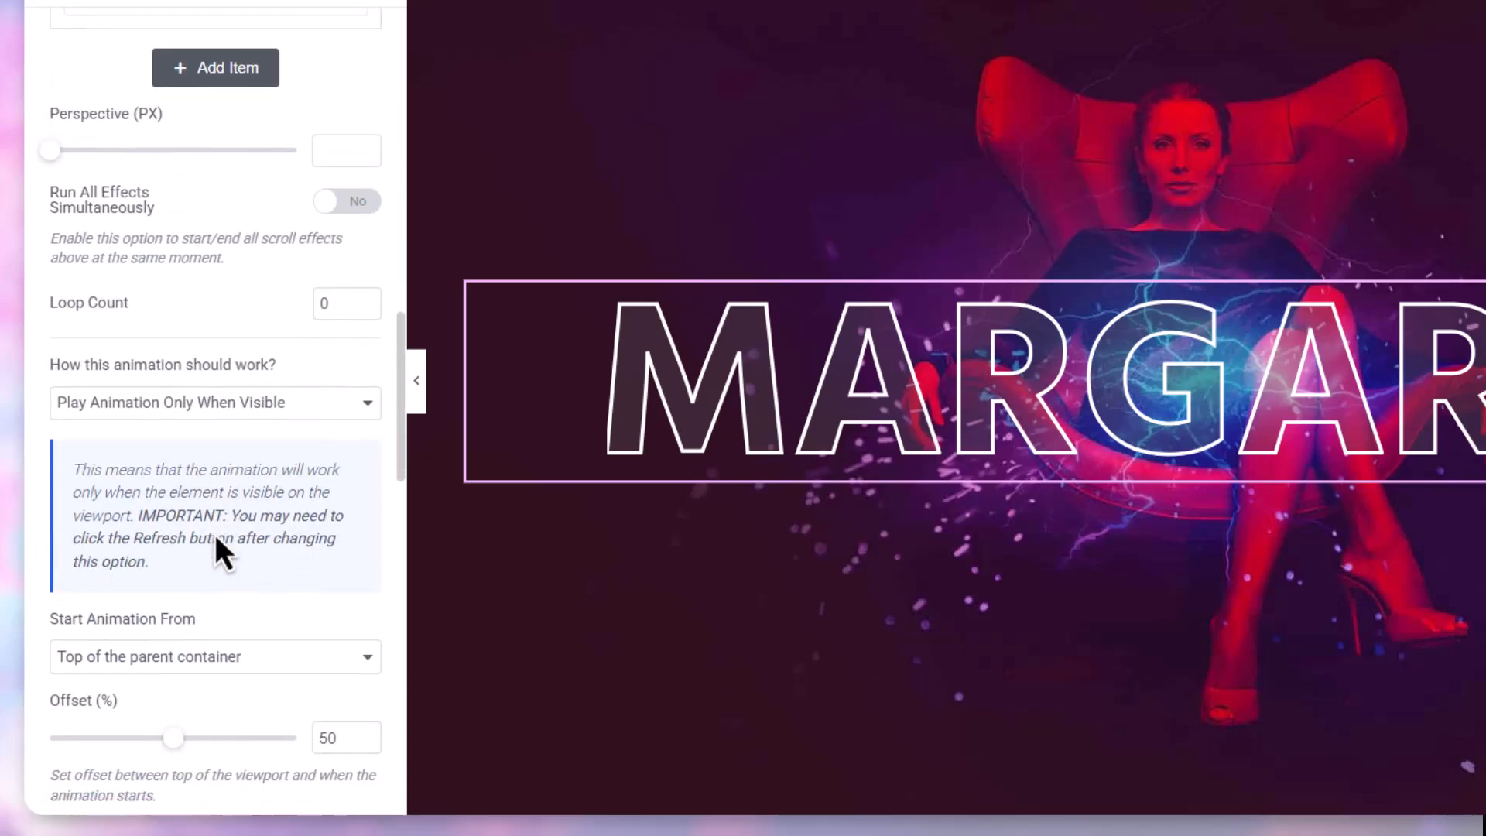
pyautogui.click(233, 309)
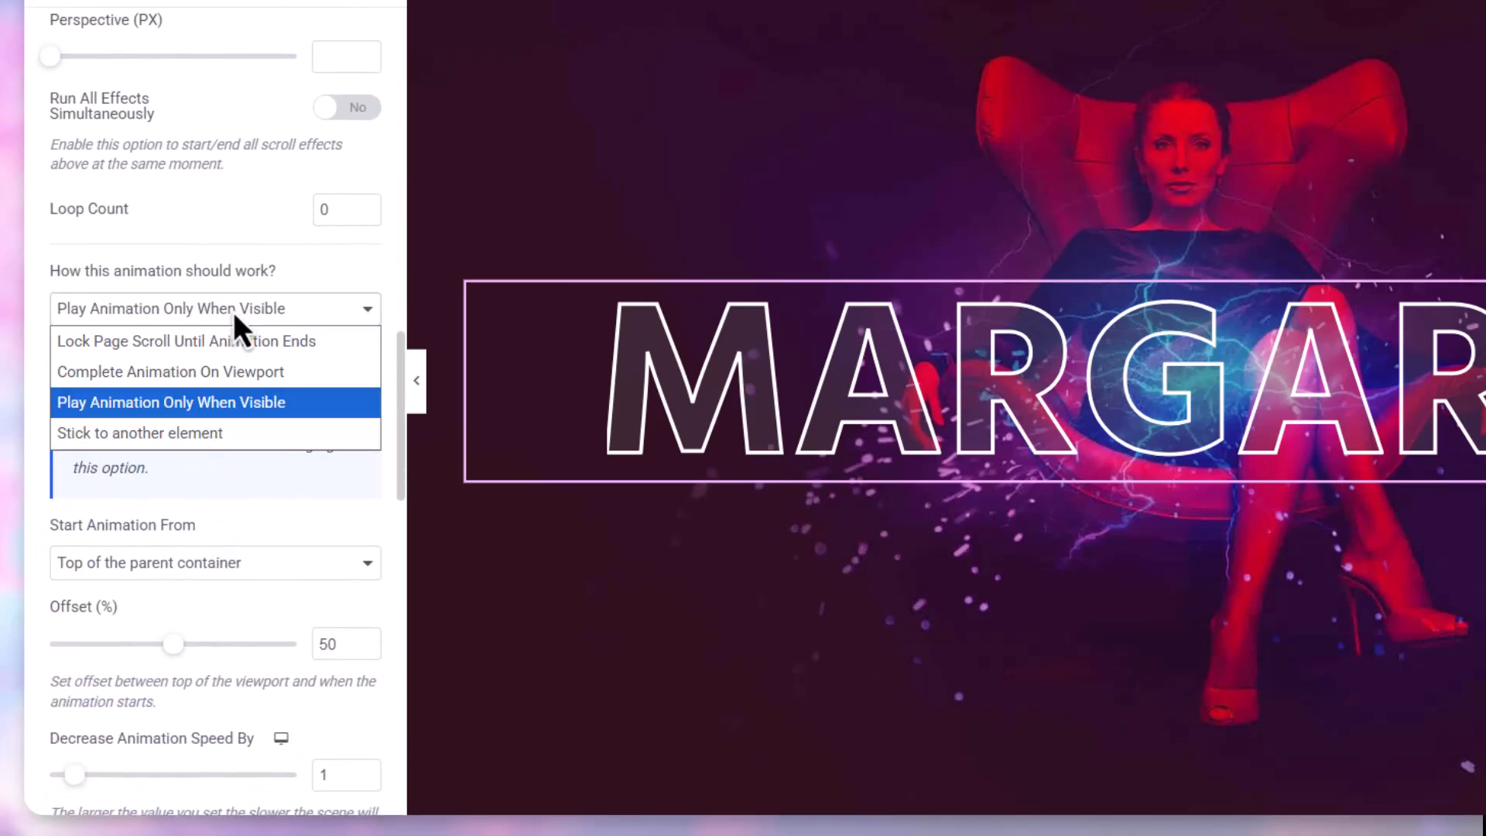
pyautogui.click(240, 341)
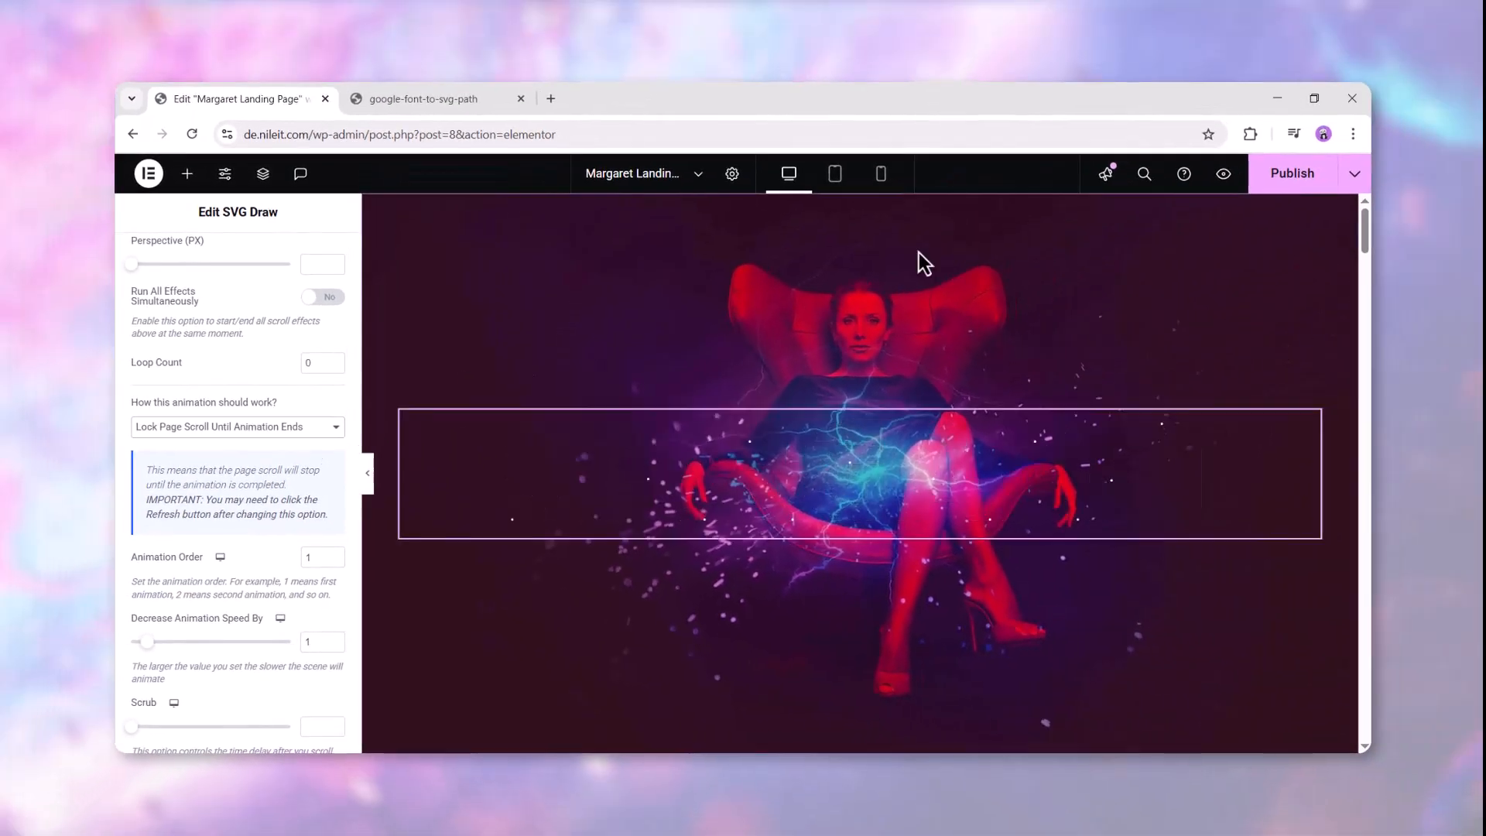
# - Preview the MARGARET drawing and fill animation by scrolling the page back and forth from its start
pyautogui.moveTo(1362, 235)
pyautogui.mouseDown()
pyautogui.moveTo(1368, 294)
pyautogui.moveTo(1364, 225)
pyautogui.mouseUp()
pyautogui.scroll(-3, 1328, 291)
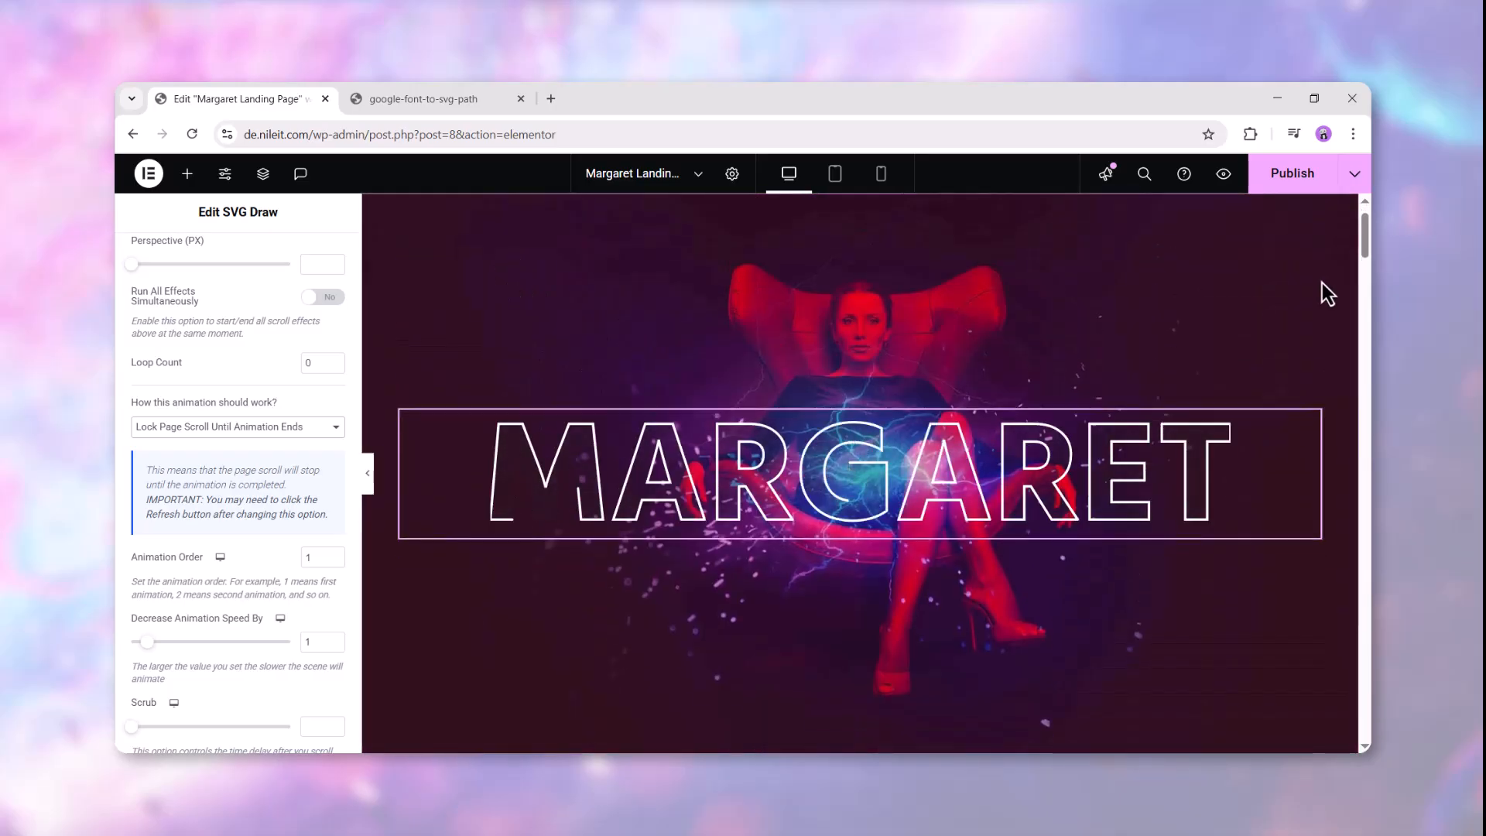
pyautogui.scroll(3, 1328, 293)
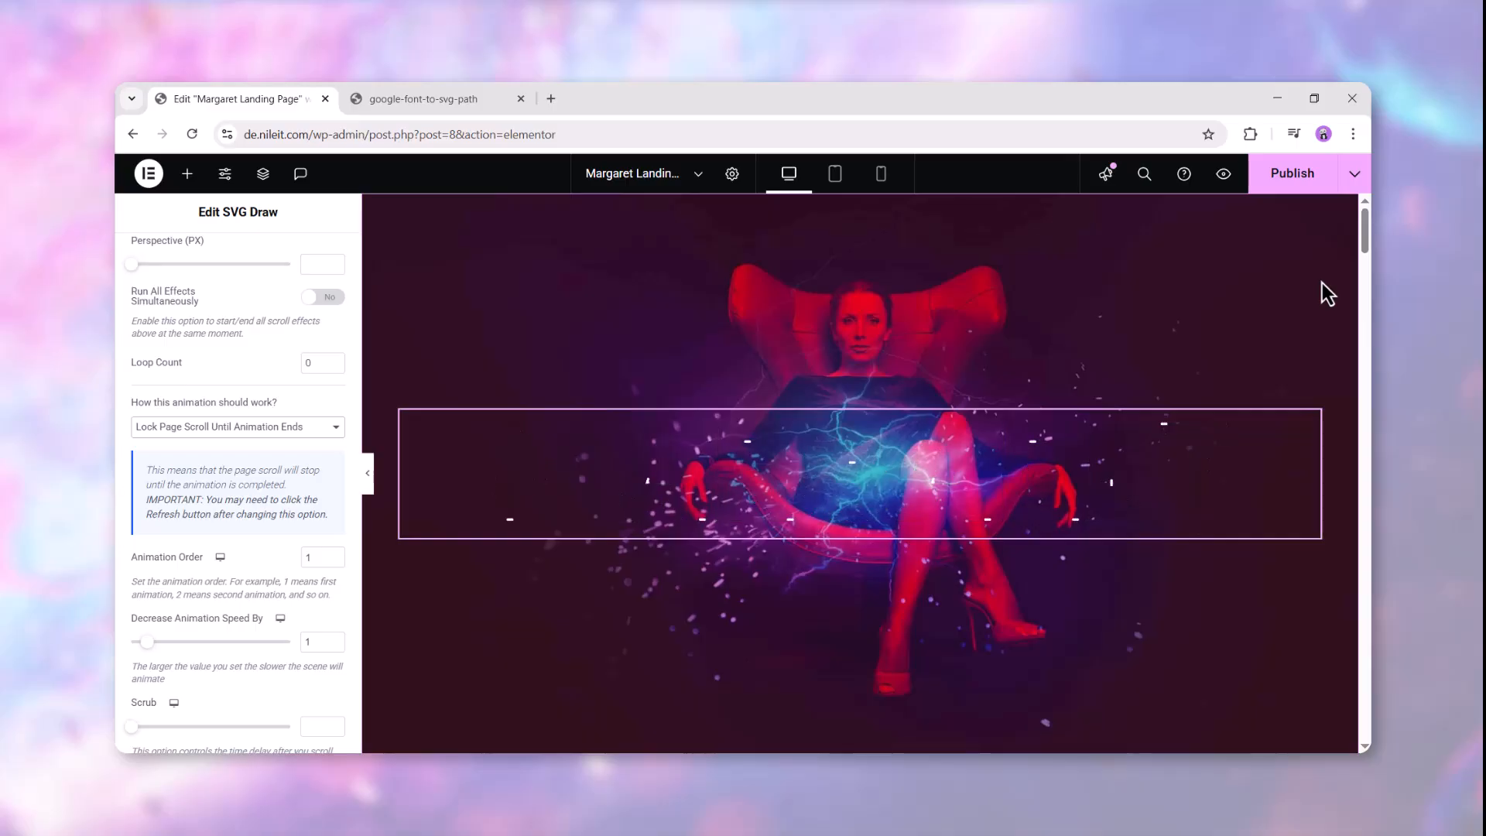
pyautogui.scroll(-3, 1329, 293)
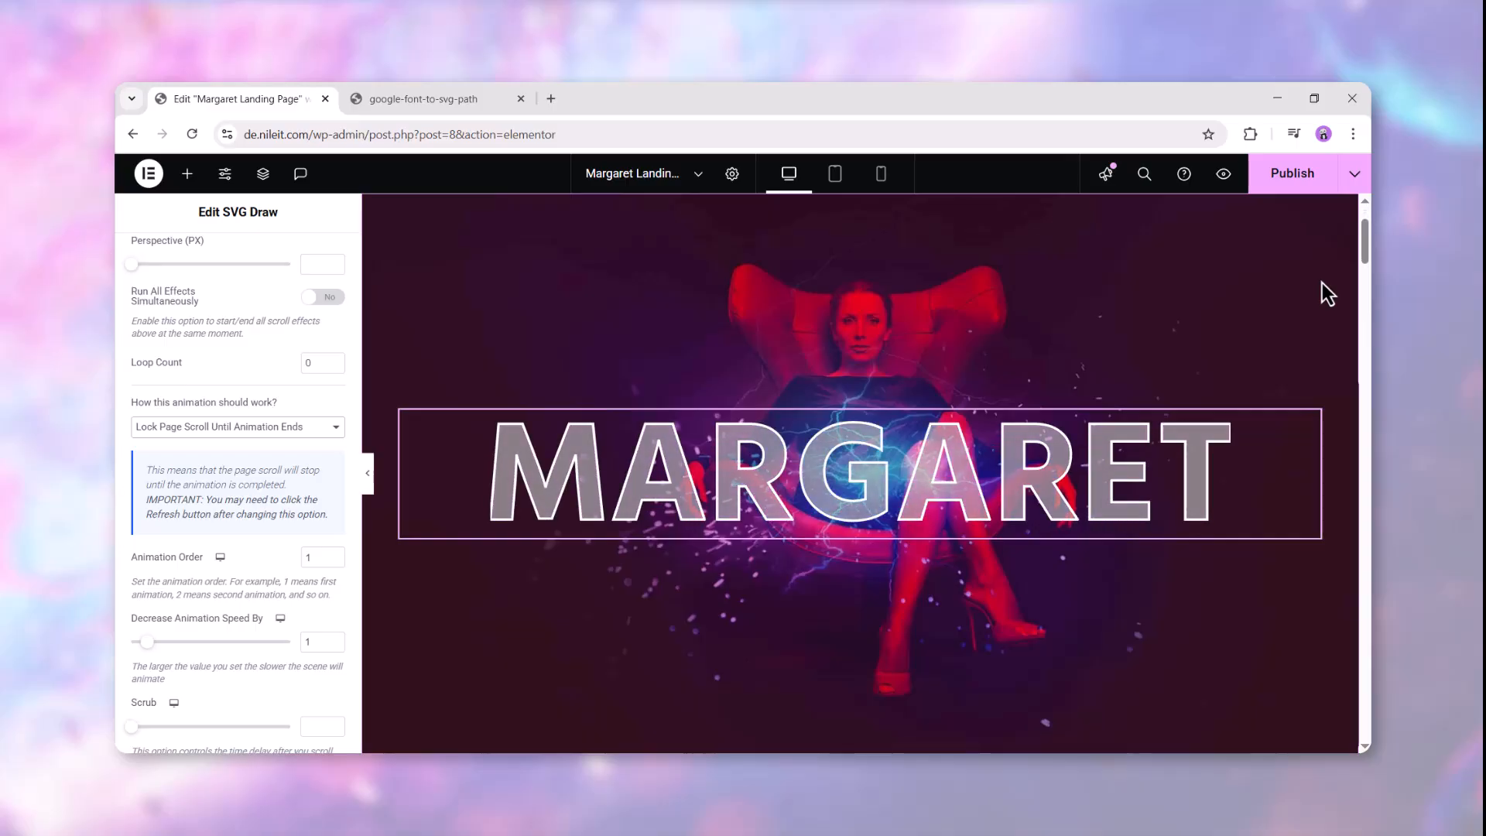
pyautogui.scroll(-3, 1328, 293)
pyautogui.scroll(3, 1329, 293)
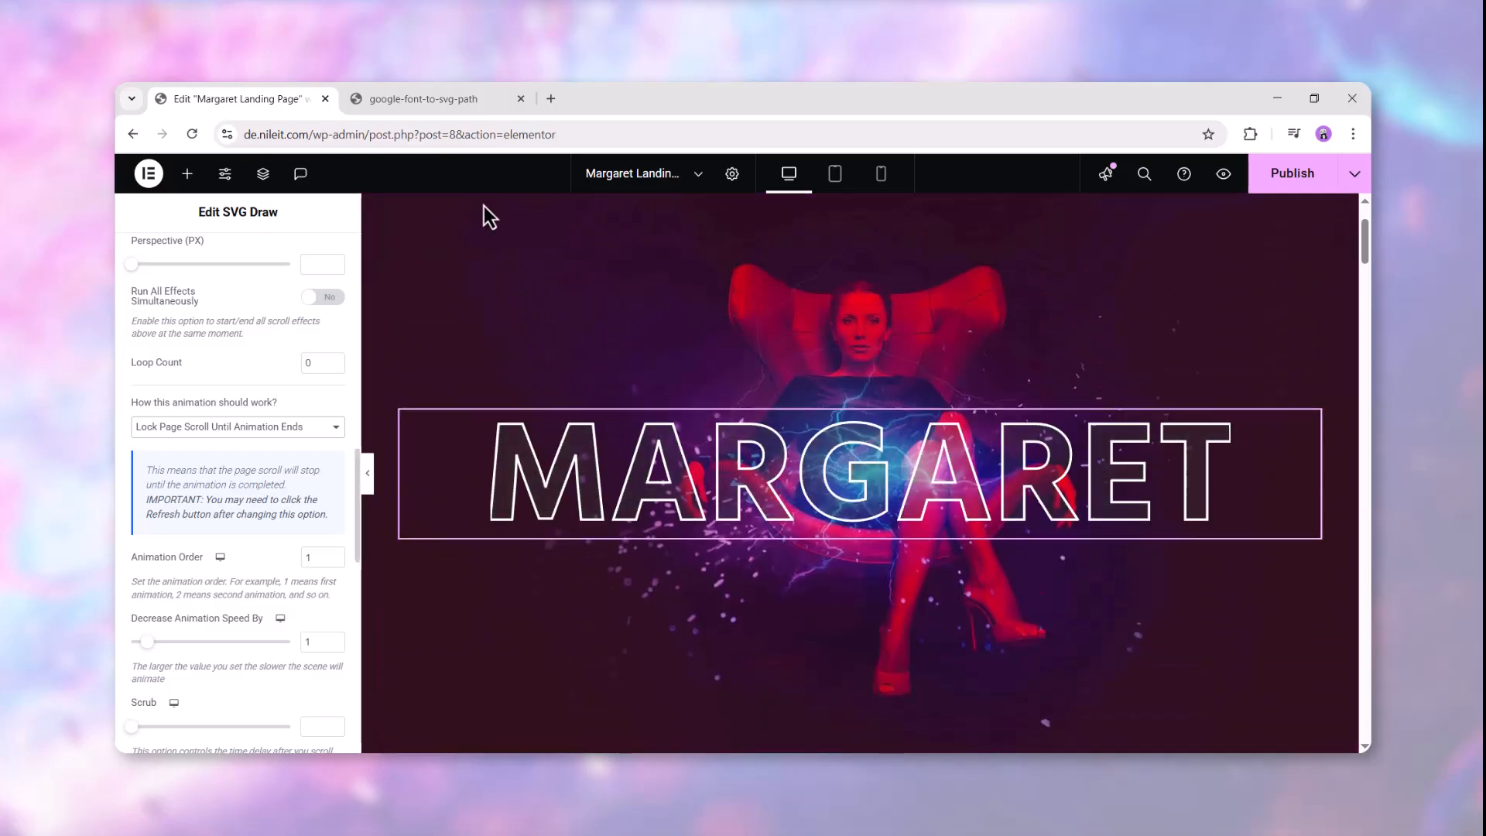
# - Add a second SVG Draw widget below MARGARET in the hero section and set its SVG type to Custom SVG
pyautogui.click(187, 173)
pyautogui.moveTo(193, 361); pyautogui.dragTo(489, 527)
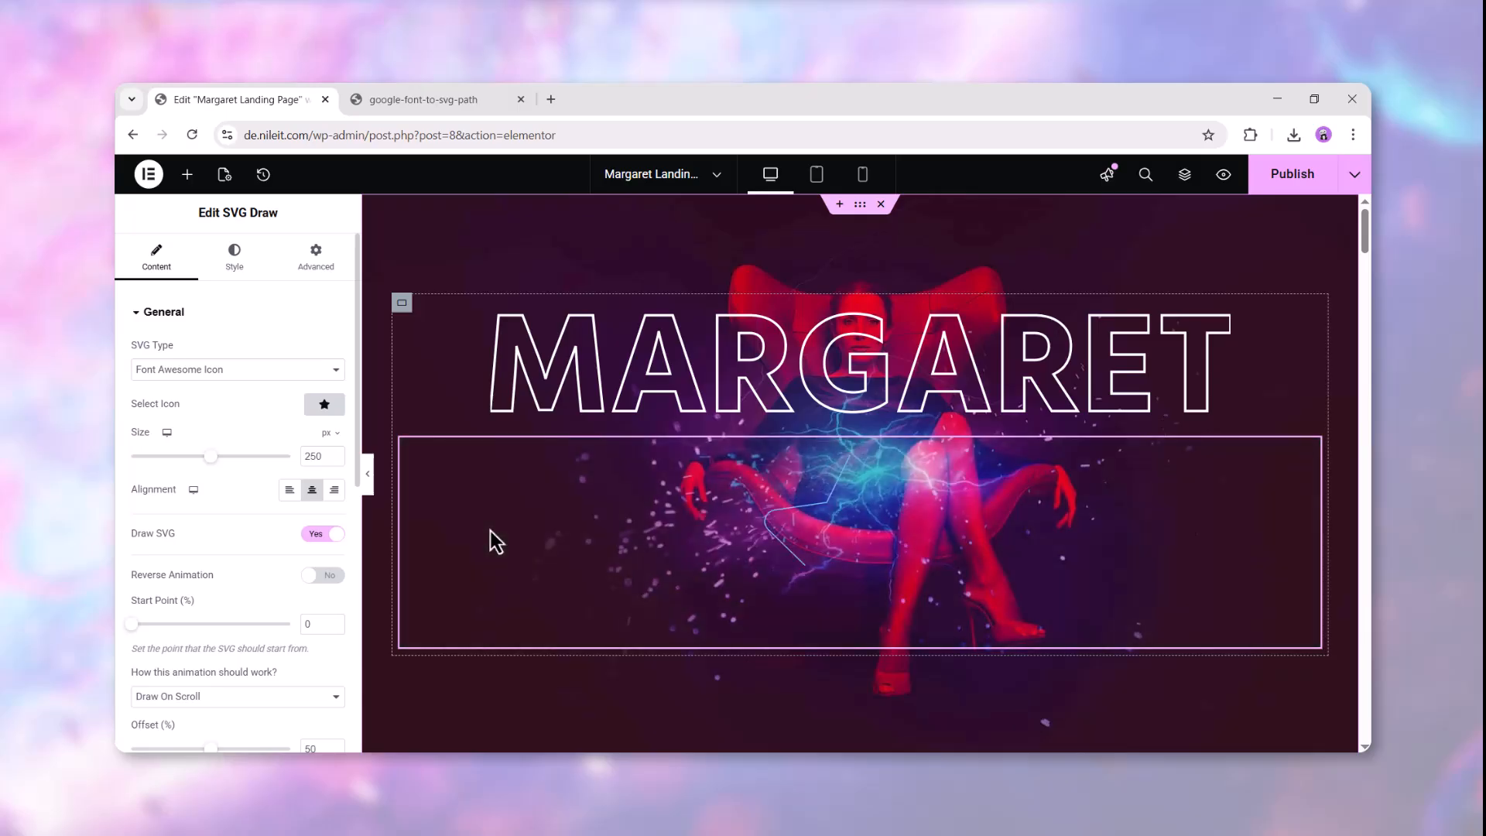
pyautogui.click(321, 374)
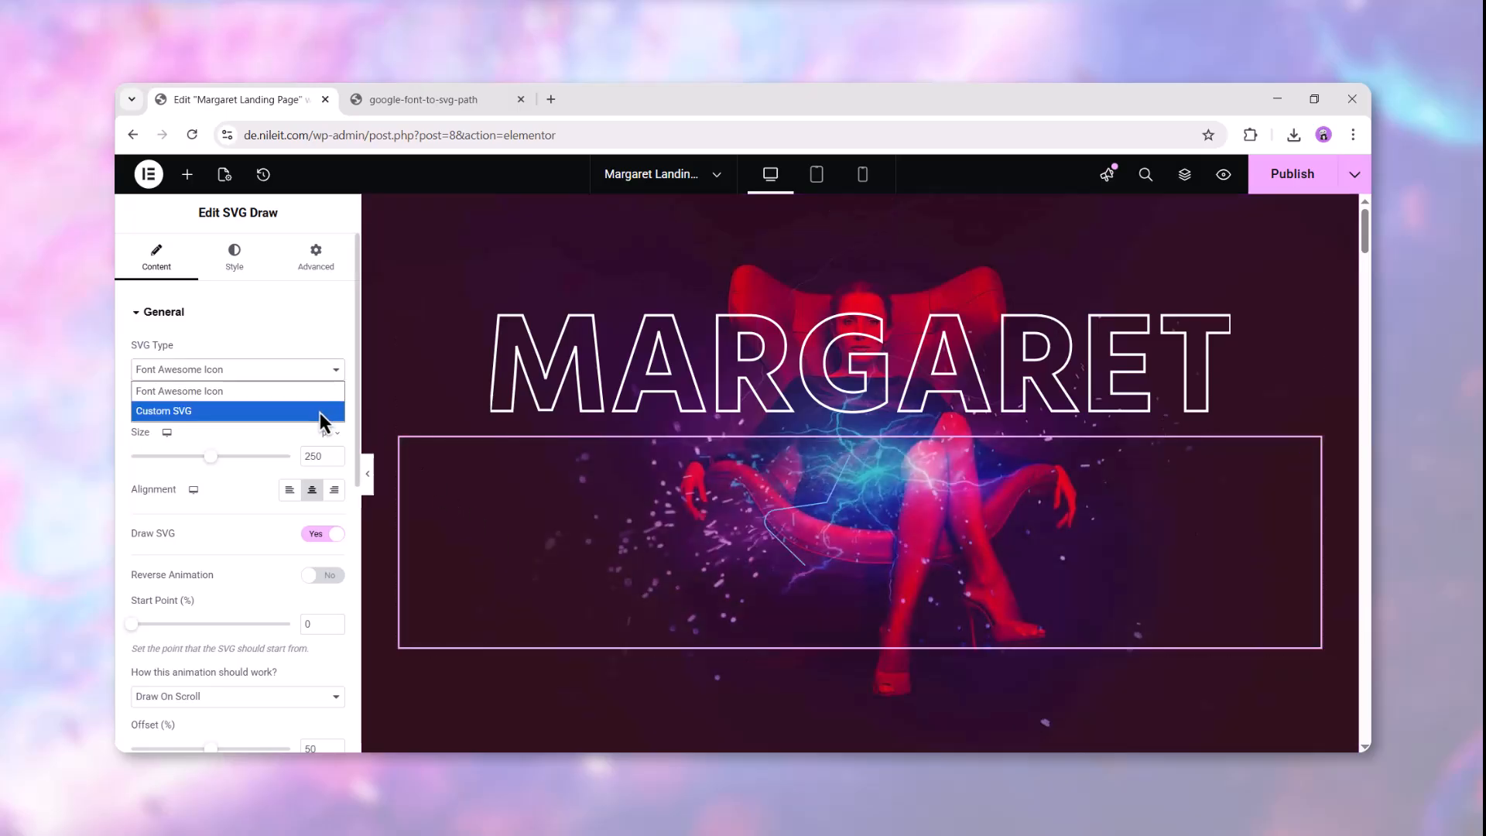
pyautogui.click(321, 410)
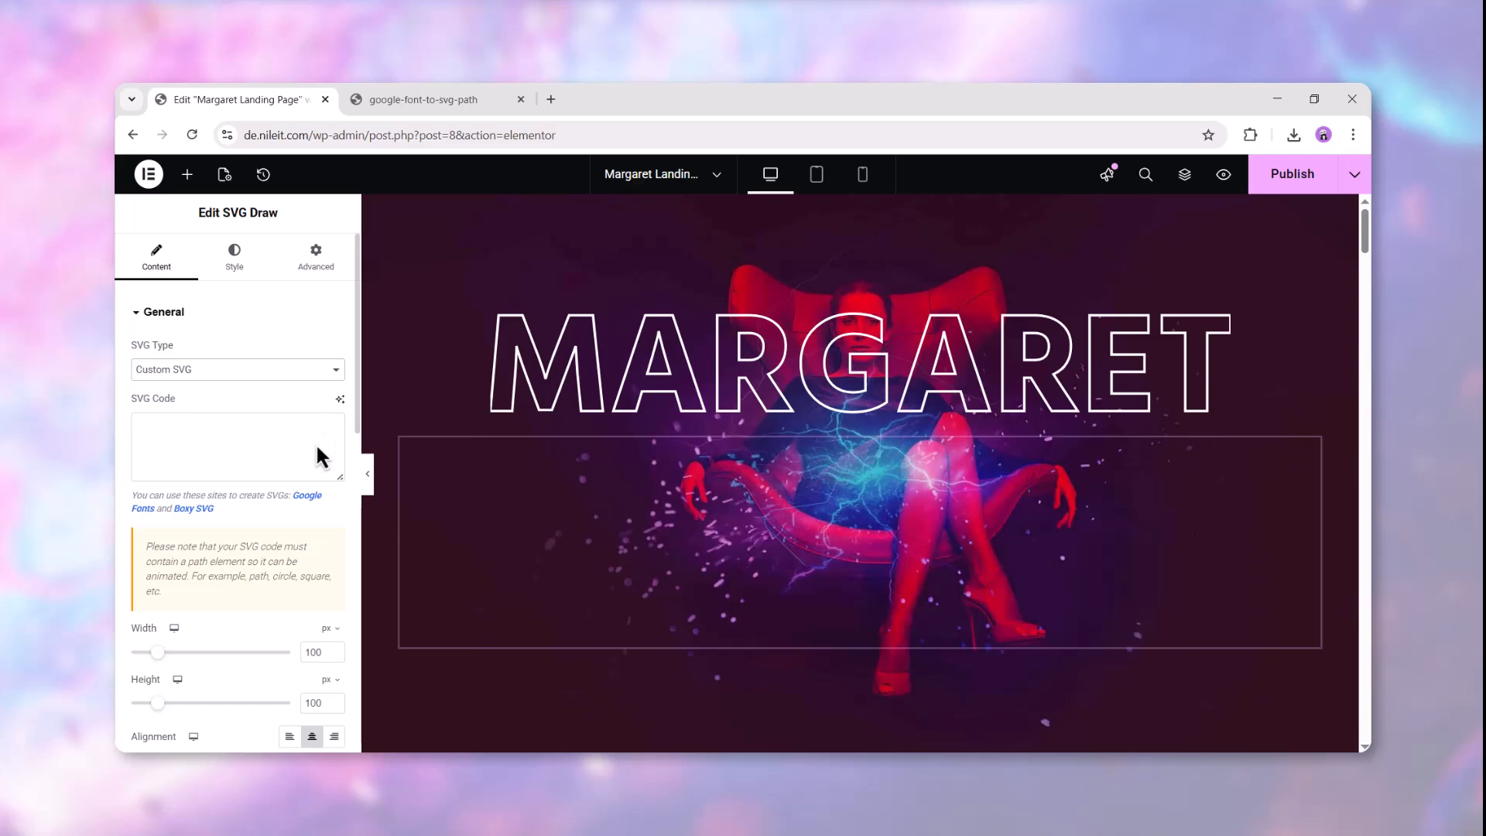
# - On the linked Google Font to Svg Path site, generate ARCHITECT DESIGNER in Hind variant 700 and copy its SVG code
pyautogui.click(310, 495)
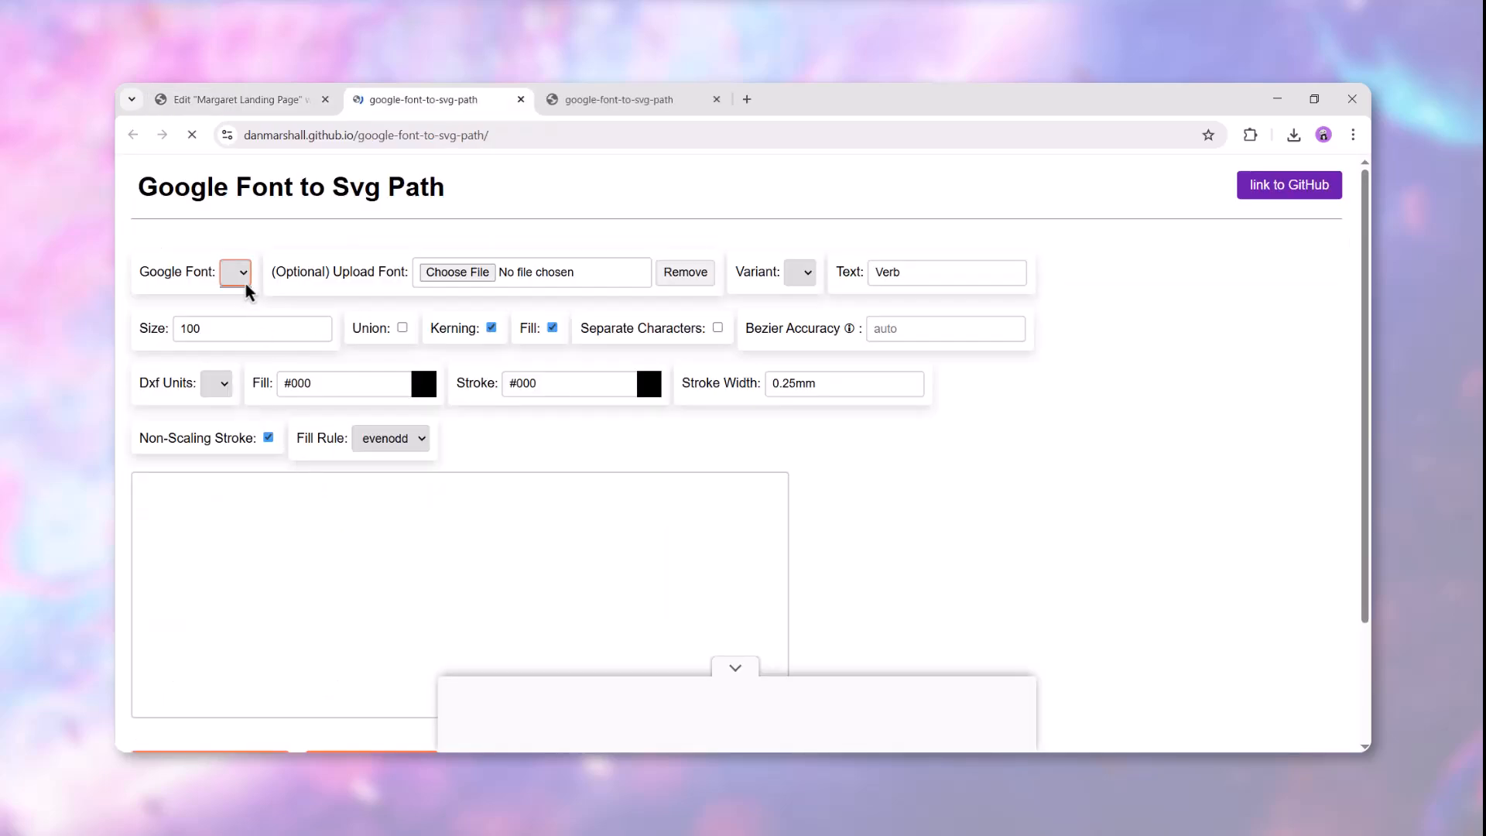
pyautogui.doubleClick(243, 328)
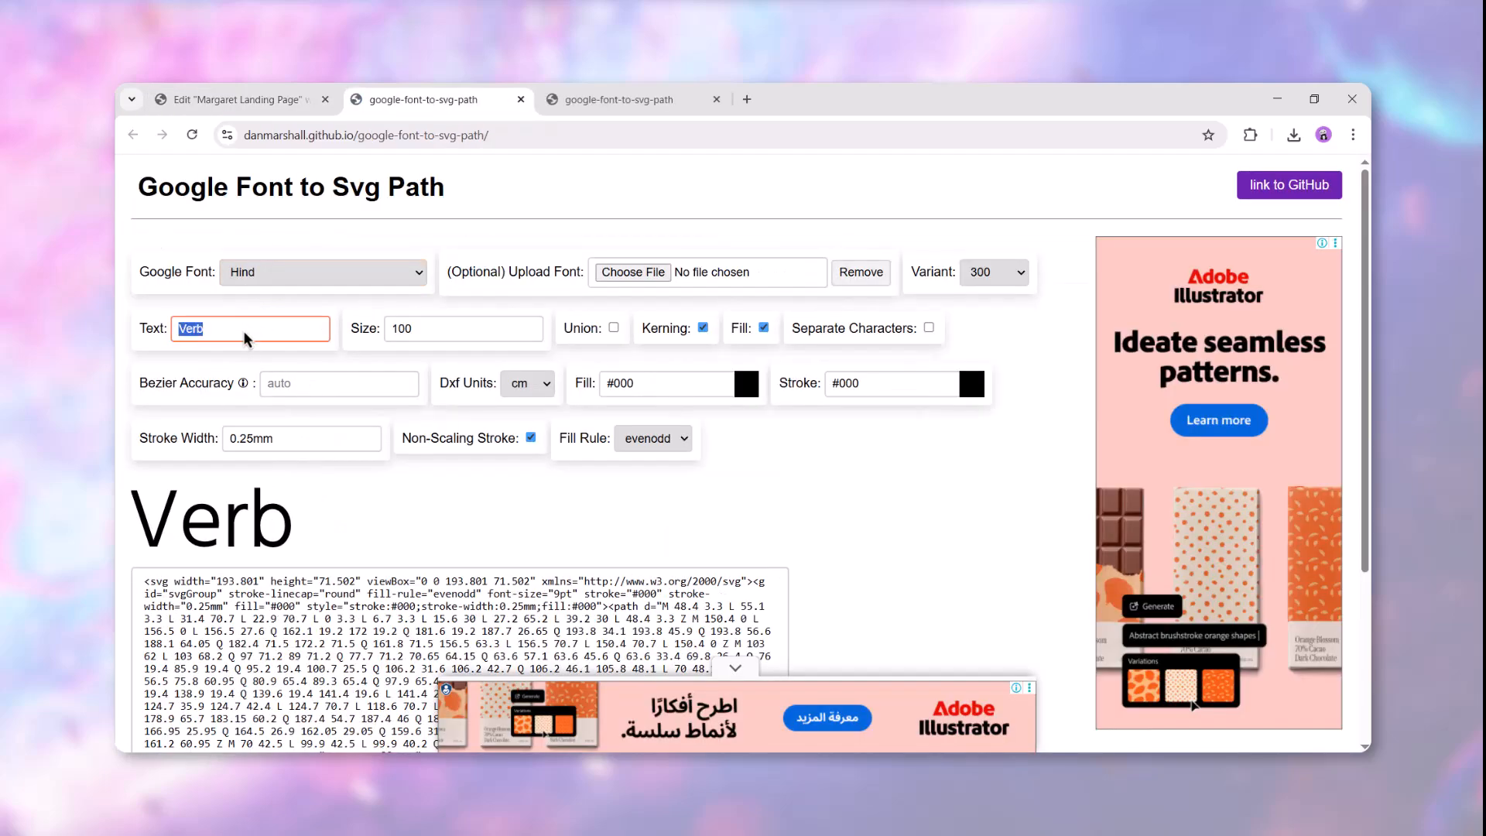
pyautogui.write('ARCHITECT DESIGNER')
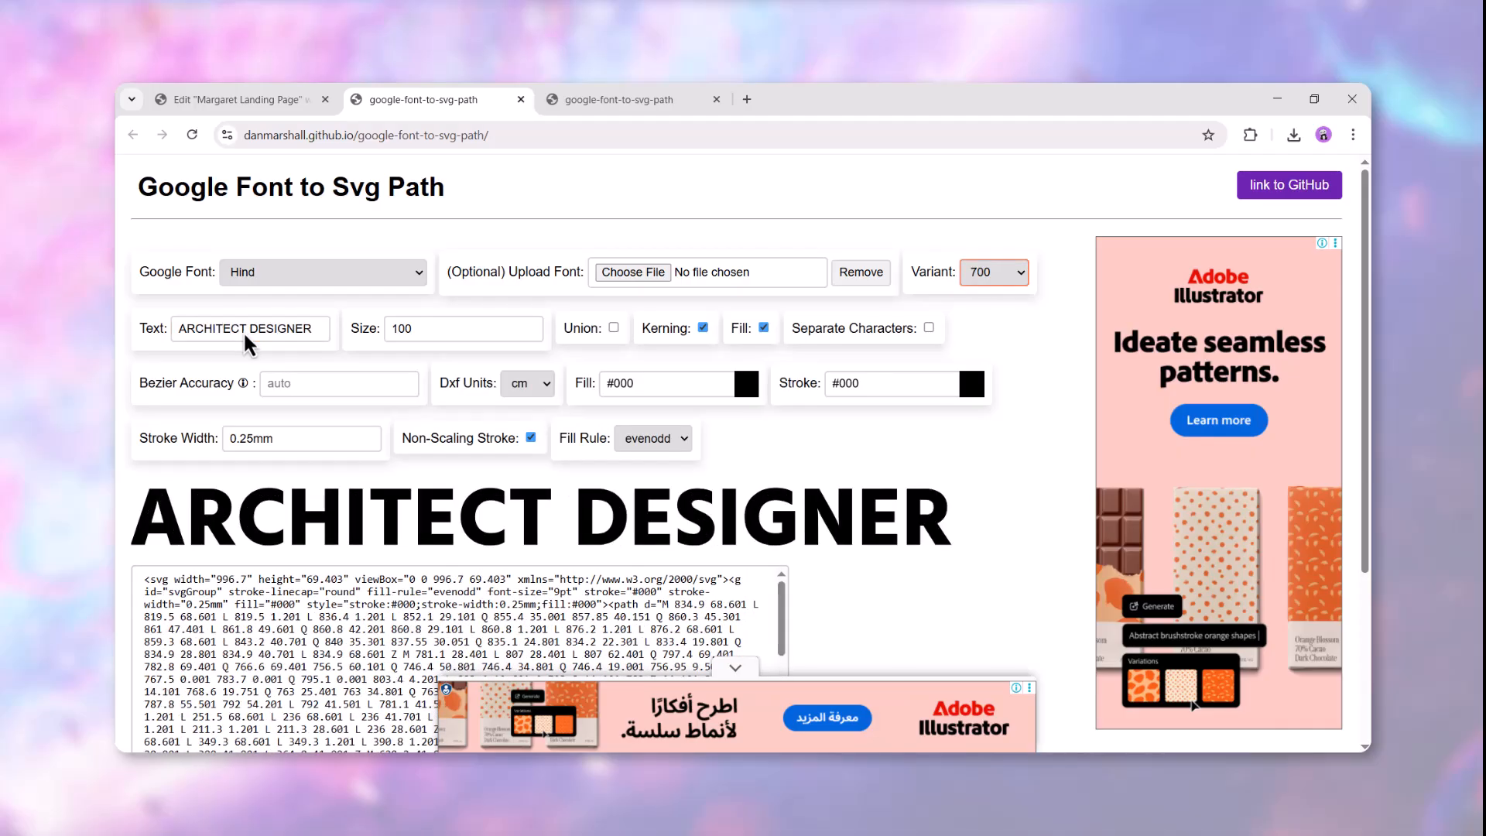
pyautogui.scroll(-3, 243, 332)
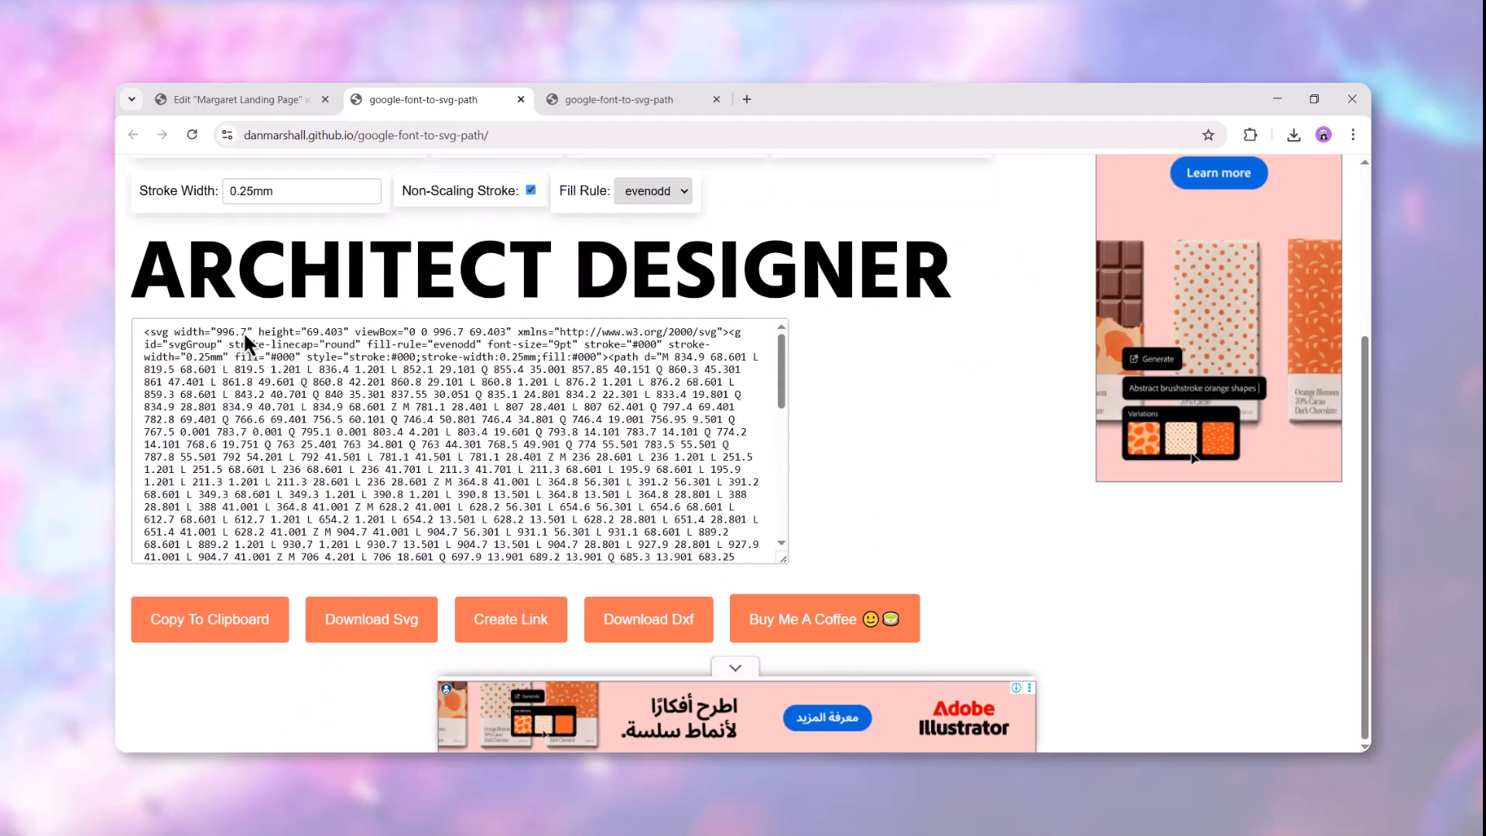
pyautogui.click(232, 618)
# - Back in the Margaret Landing Page editor, paste the SVG code into the new widget and size it 700 px wide by 70 px high
pyautogui.click(228, 98)
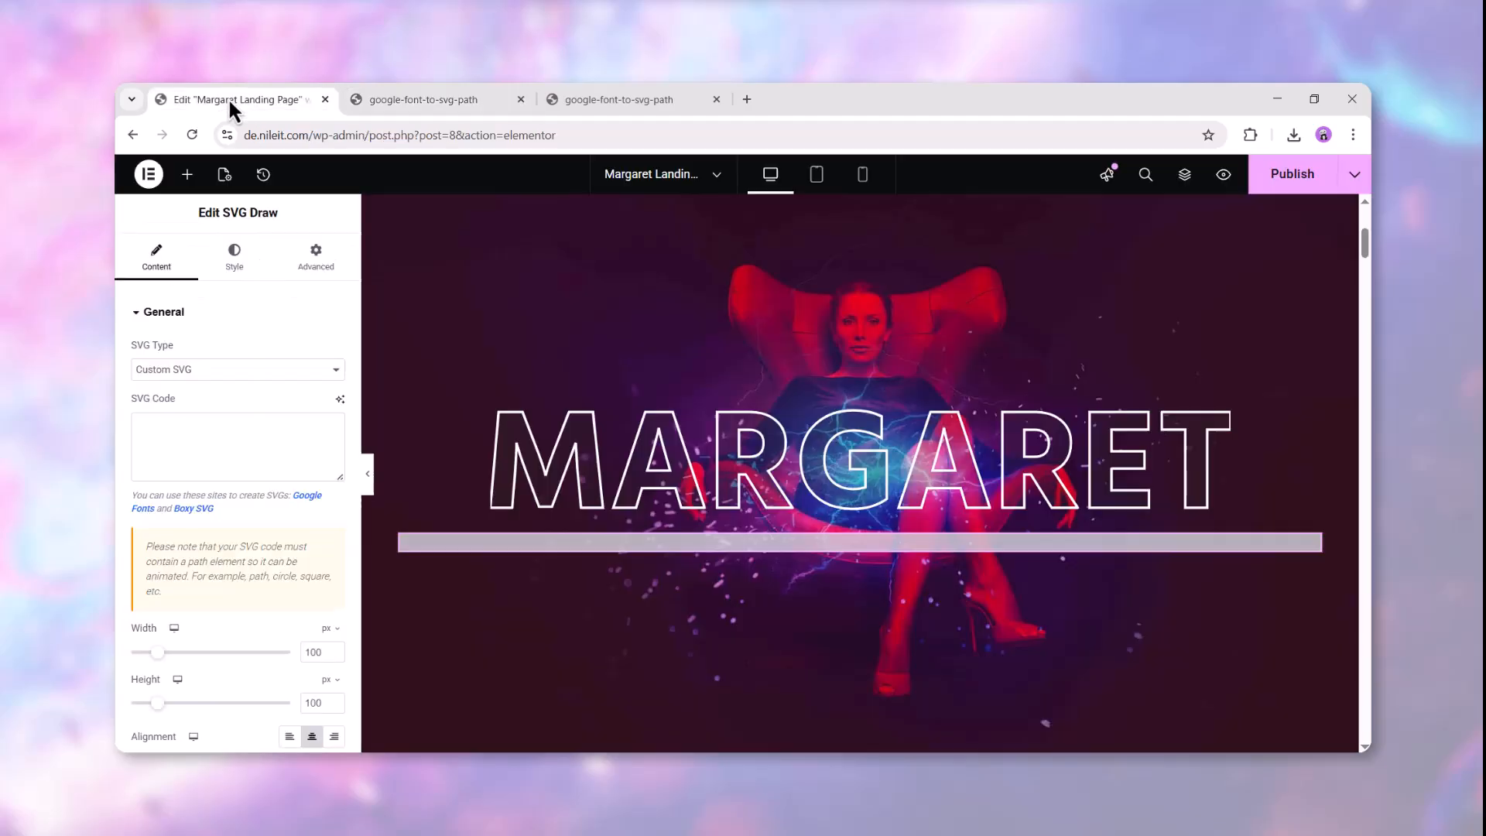
pyautogui.click(249, 434)
pyautogui.hotkey('ctrl', 'v')
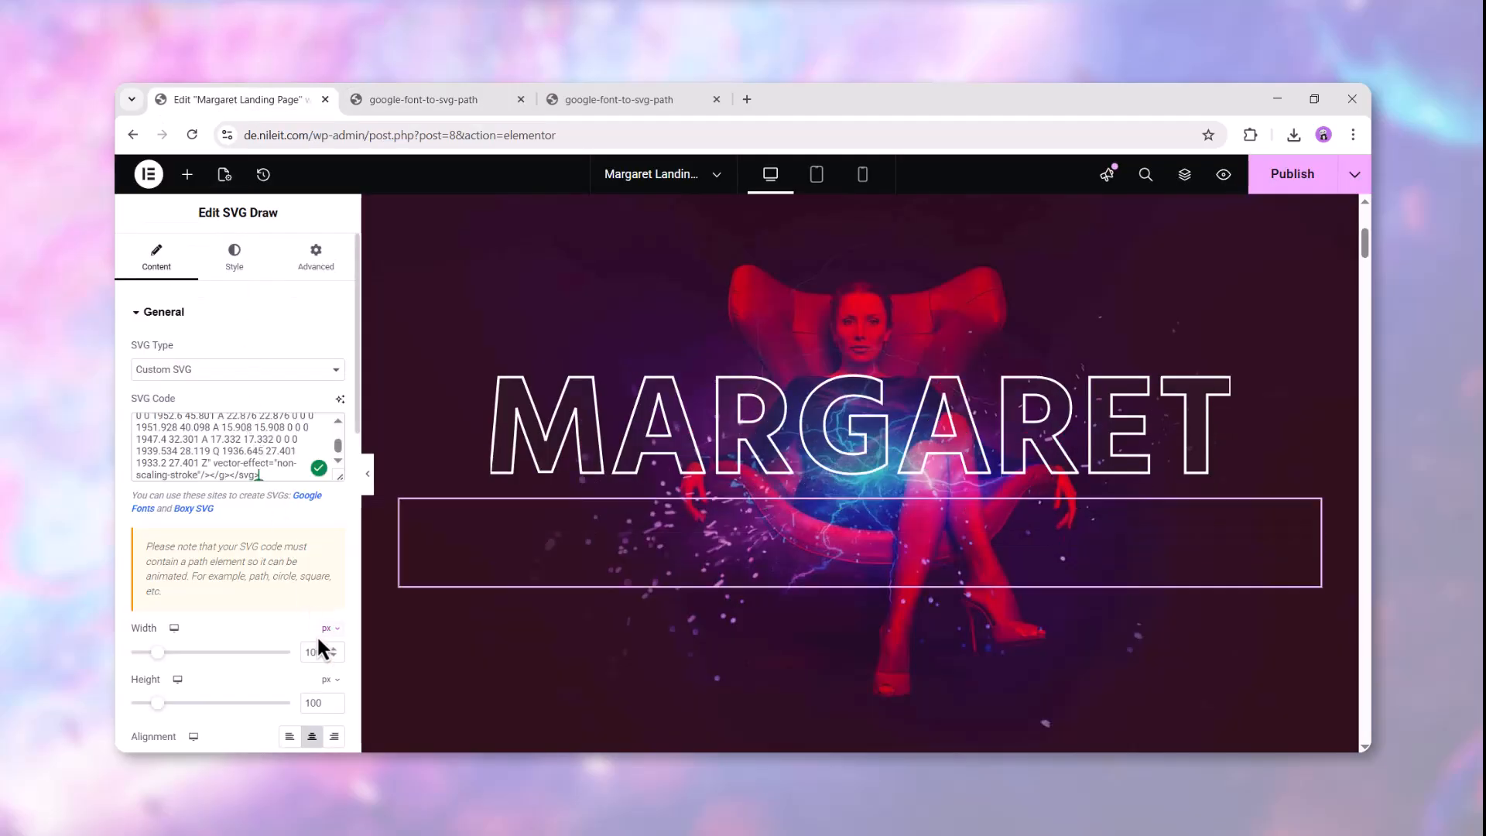
pyautogui.write('700')
pyautogui.write('70')
# - Turn on Use With Magic Scroll for the ARCHITECT DESIGNER widget and enable Magic Scroll in its advanced settings
pyautogui.scroll(-10, 322, 699)
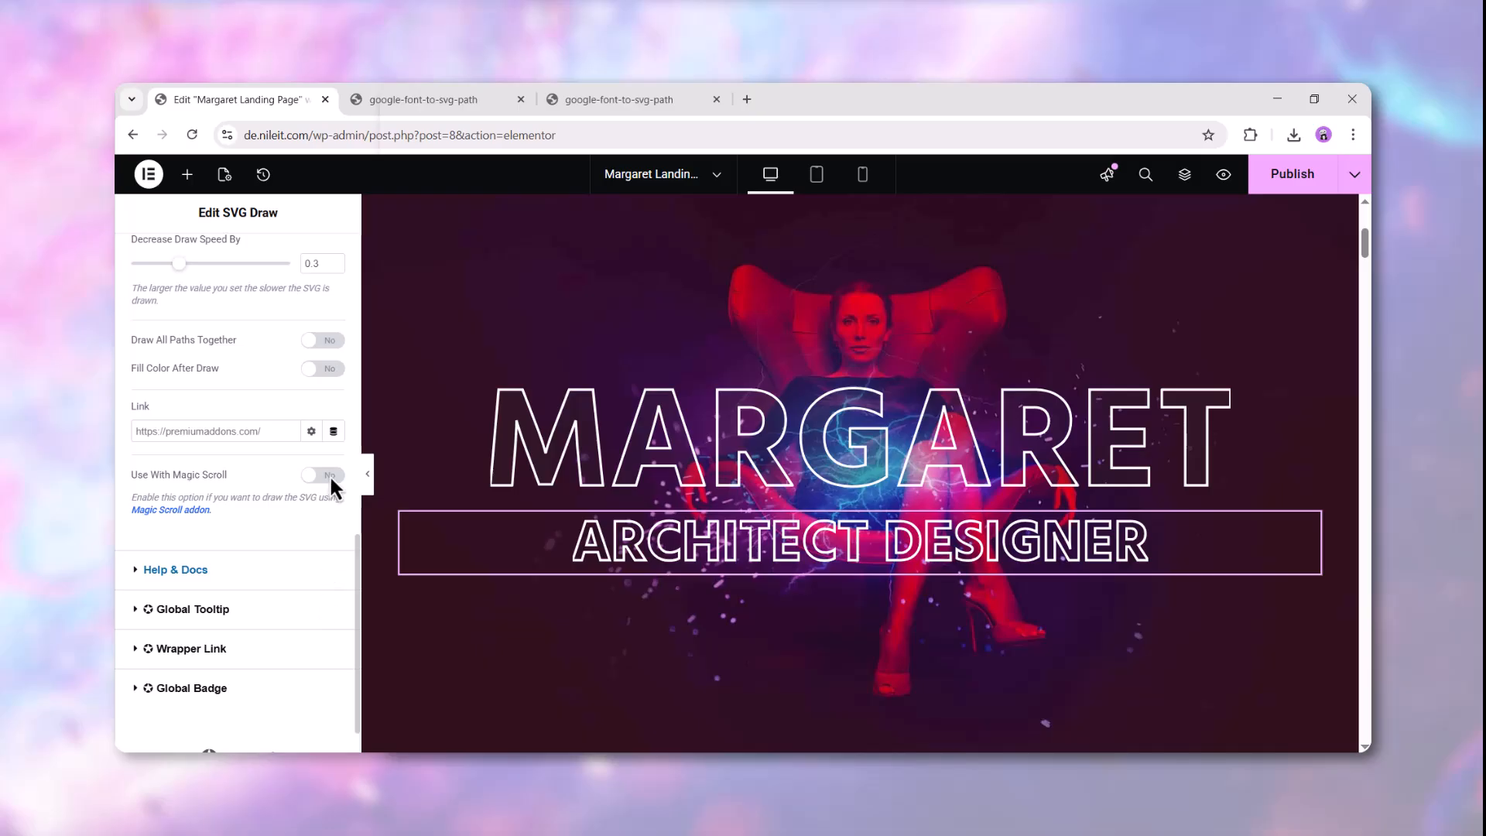
pyautogui.scroll(-2, 330, 475)
pyautogui.scroll(15, 330, 475)
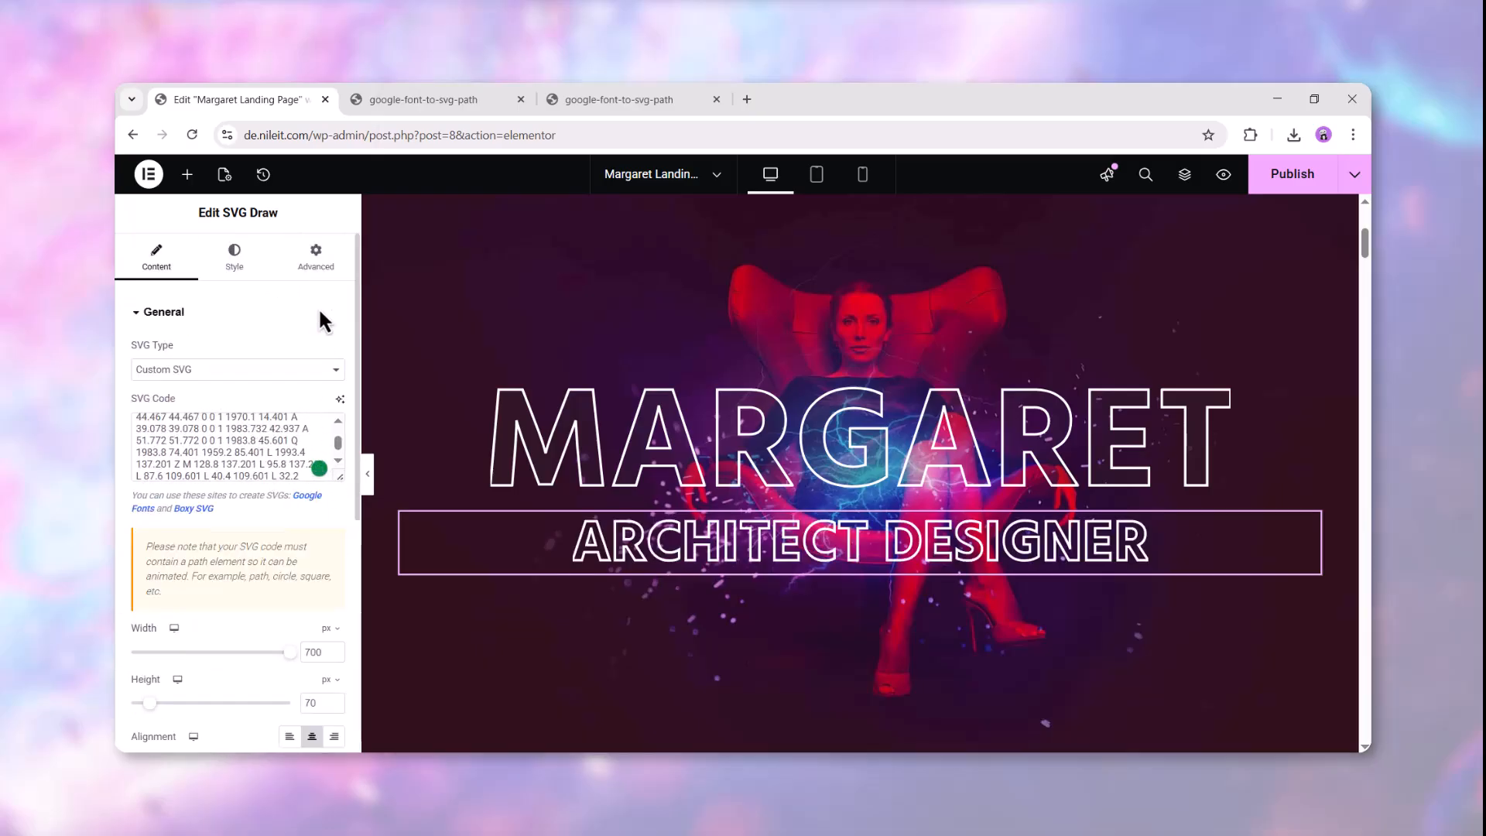
pyautogui.click(314, 267)
pyautogui.click(285, 506)
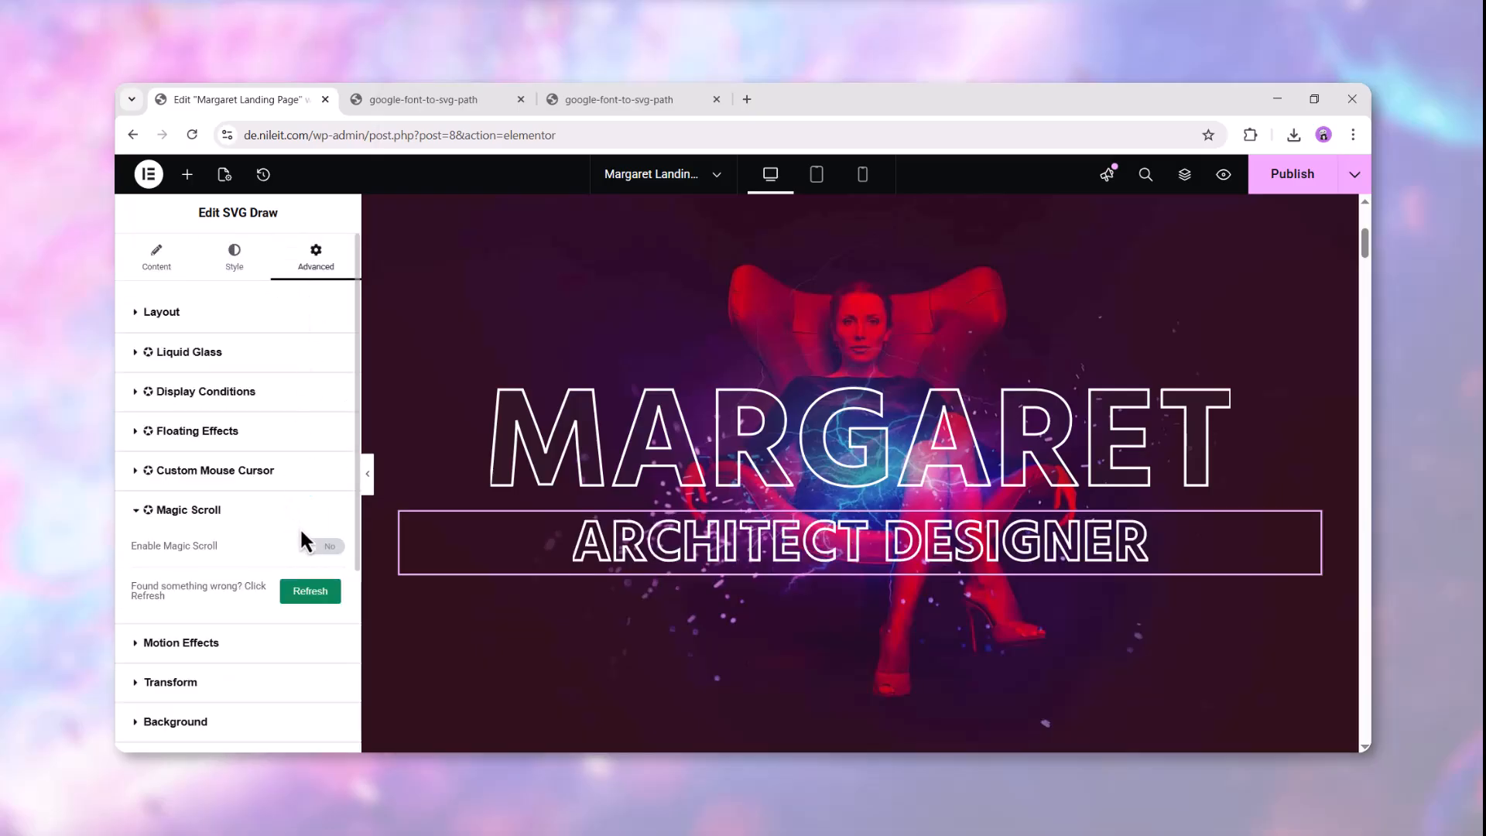
pyautogui.click(320, 549)
# - Add a Magic Scroll item to the ARCHITECT DESIGNER widget with the SVG Draw animation
pyautogui.click(249, 585)
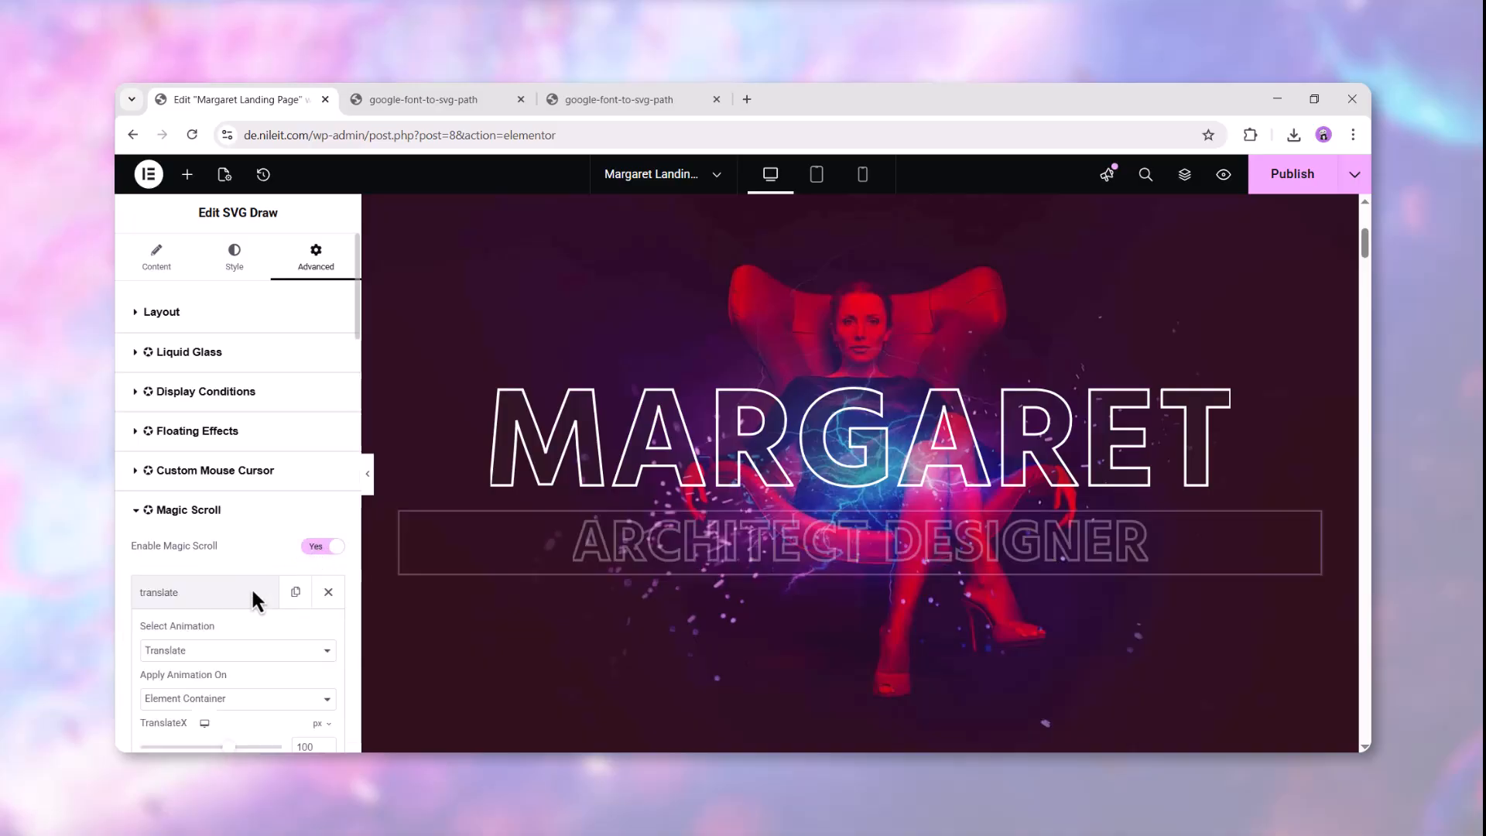
pyautogui.click(261, 649)
pyautogui.click(244, 517)
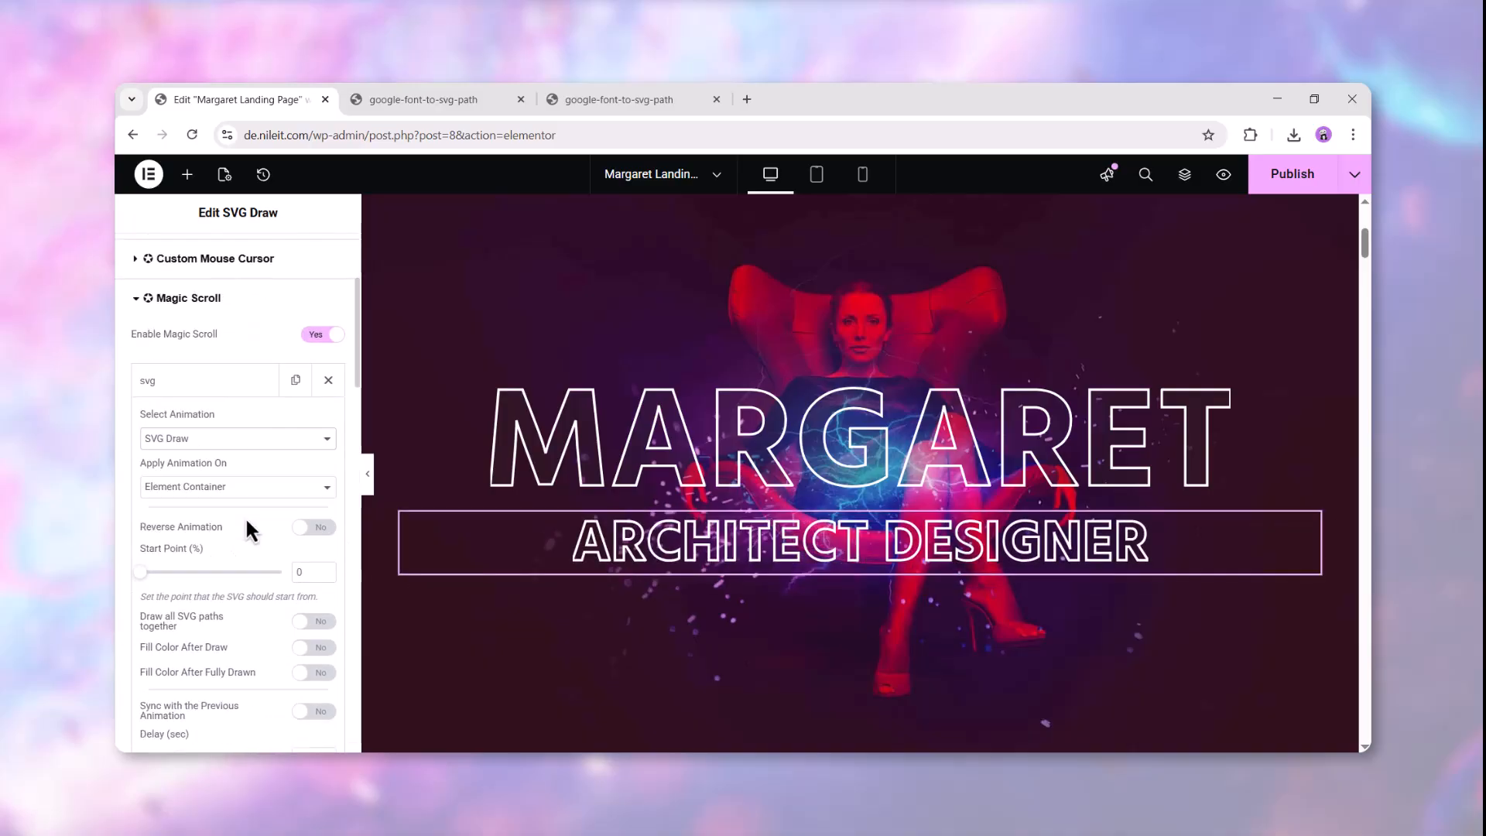
# - Make the ARCHITECT DESIGNER animation draw all SVG paths together and fill with color #FFFFFF after drawing
pyautogui.scroll(-1, 244, 517)
pyautogui.click(310, 550)
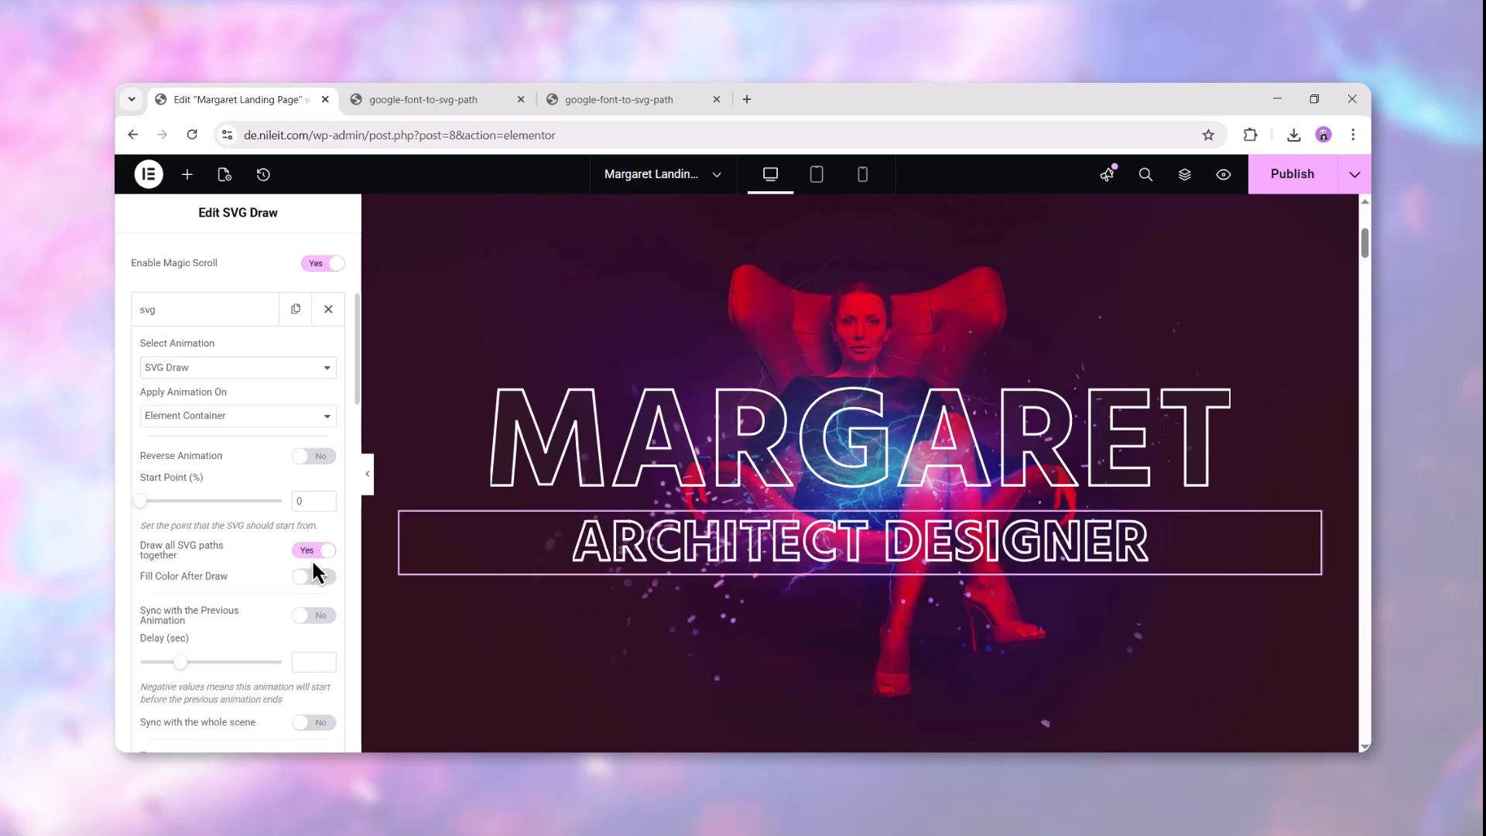
pyautogui.click(319, 577)
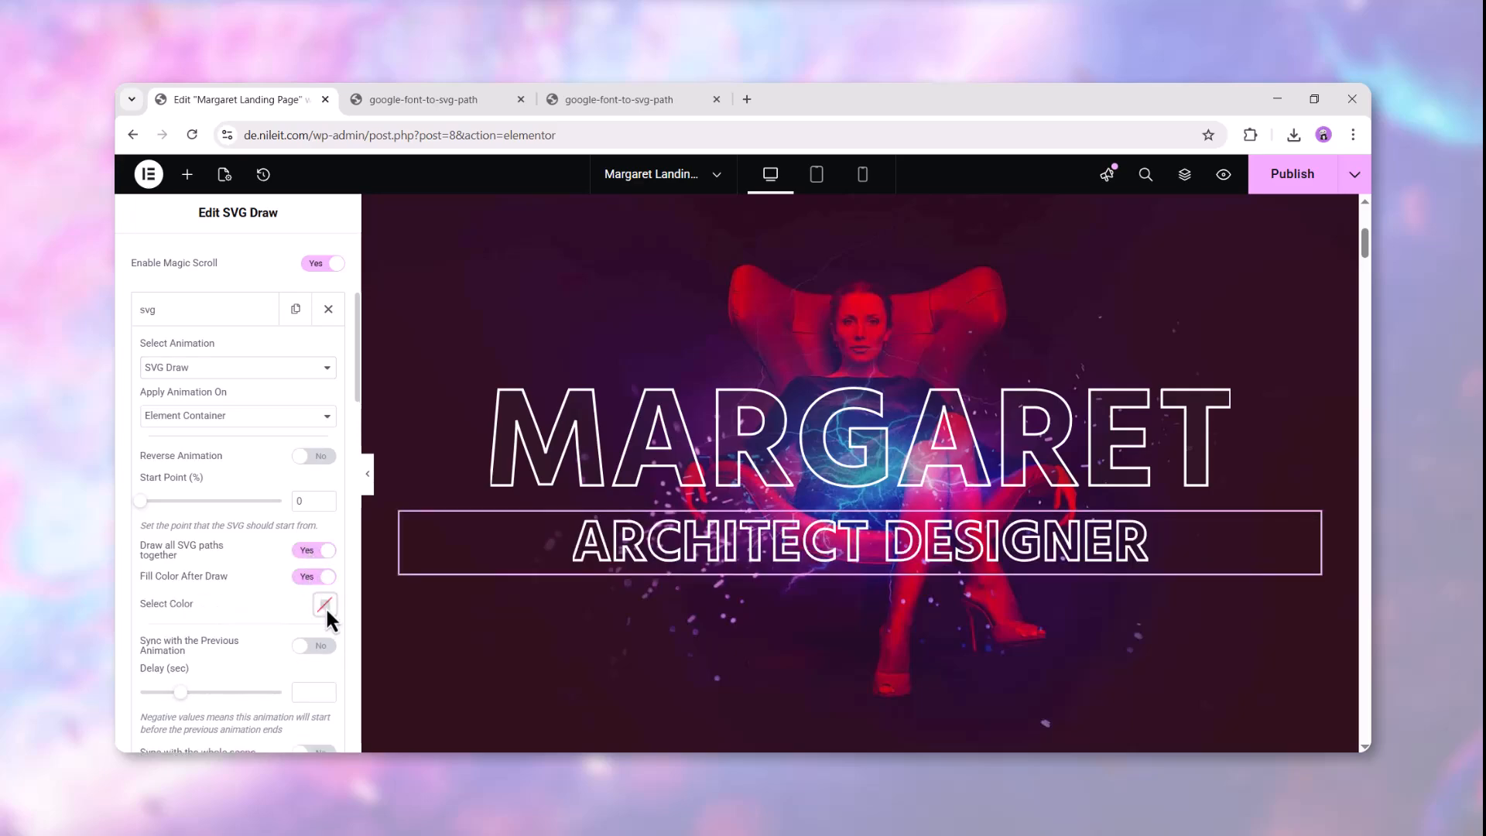
pyautogui.click(325, 605)
pyautogui.click(207, 341)
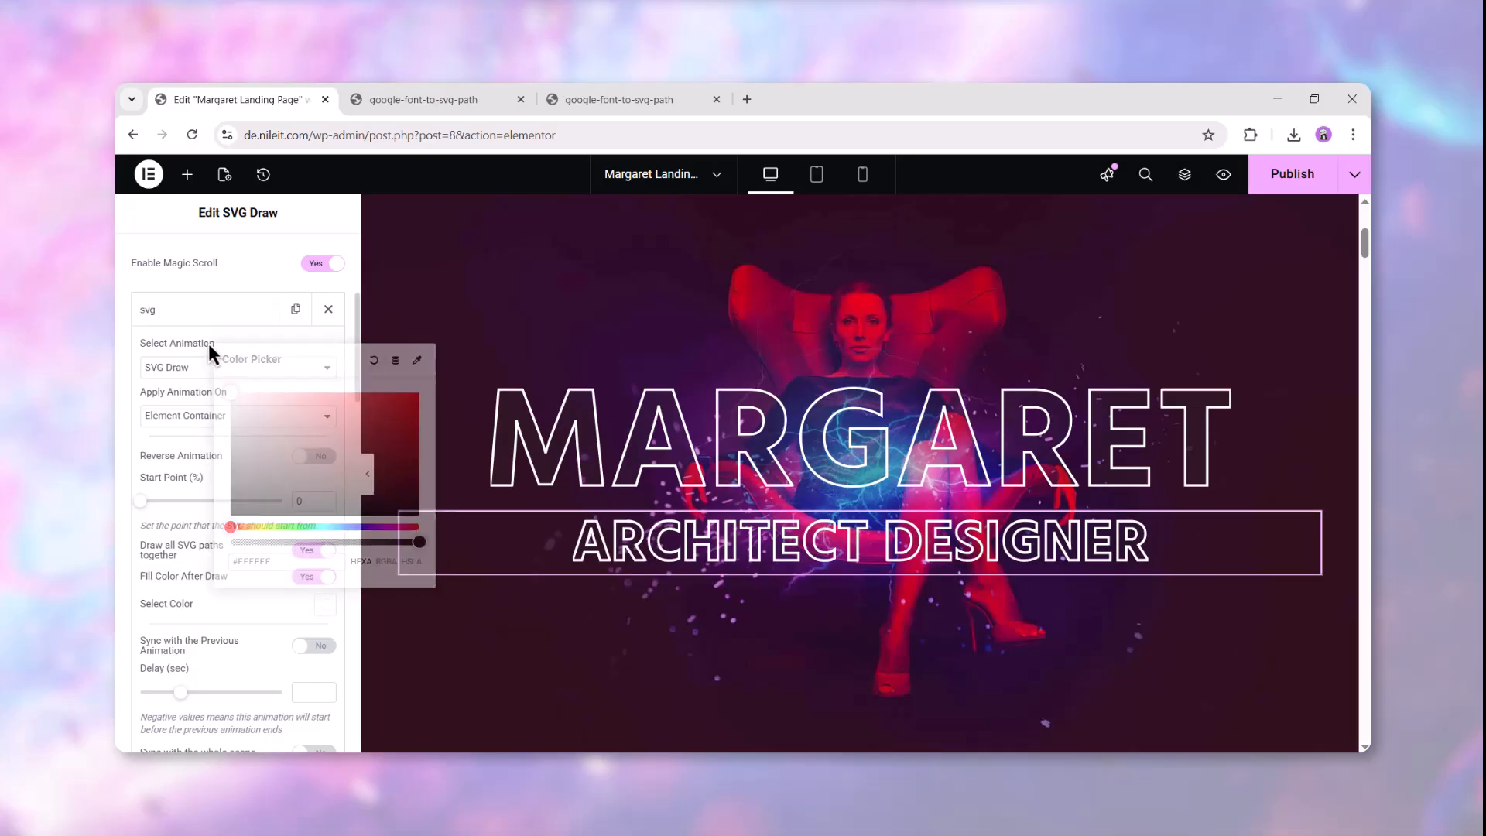
pyautogui.scroll(-8, 207, 341)
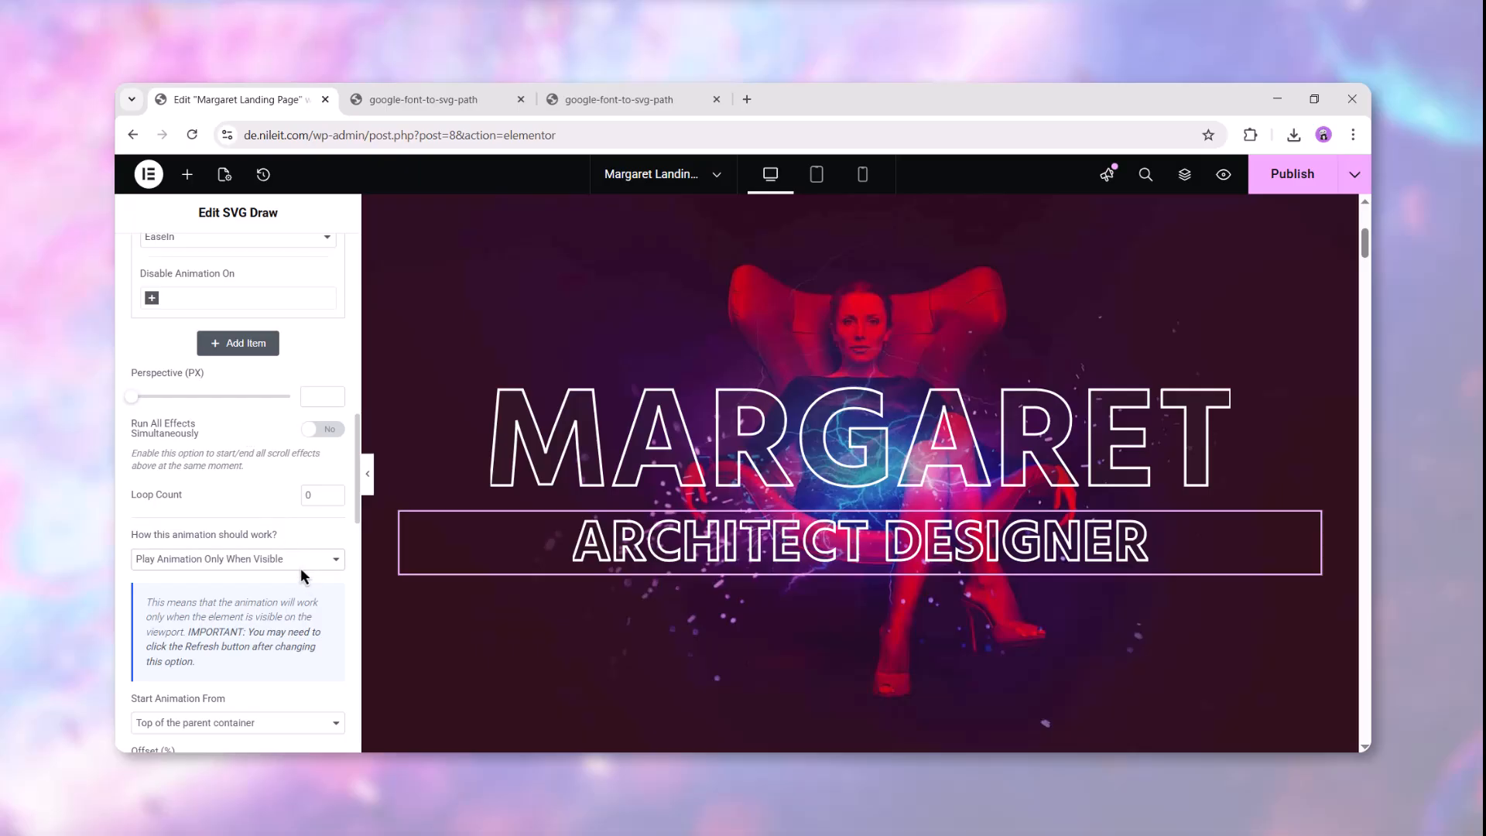
# - Set the ARCHITECT DESIGNER animation to Lock Page Scroll Until Animation Ends and preview the hero texts by scrolling the page
pyautogui.click(301, 560)
pyautogui.click(305, 579)
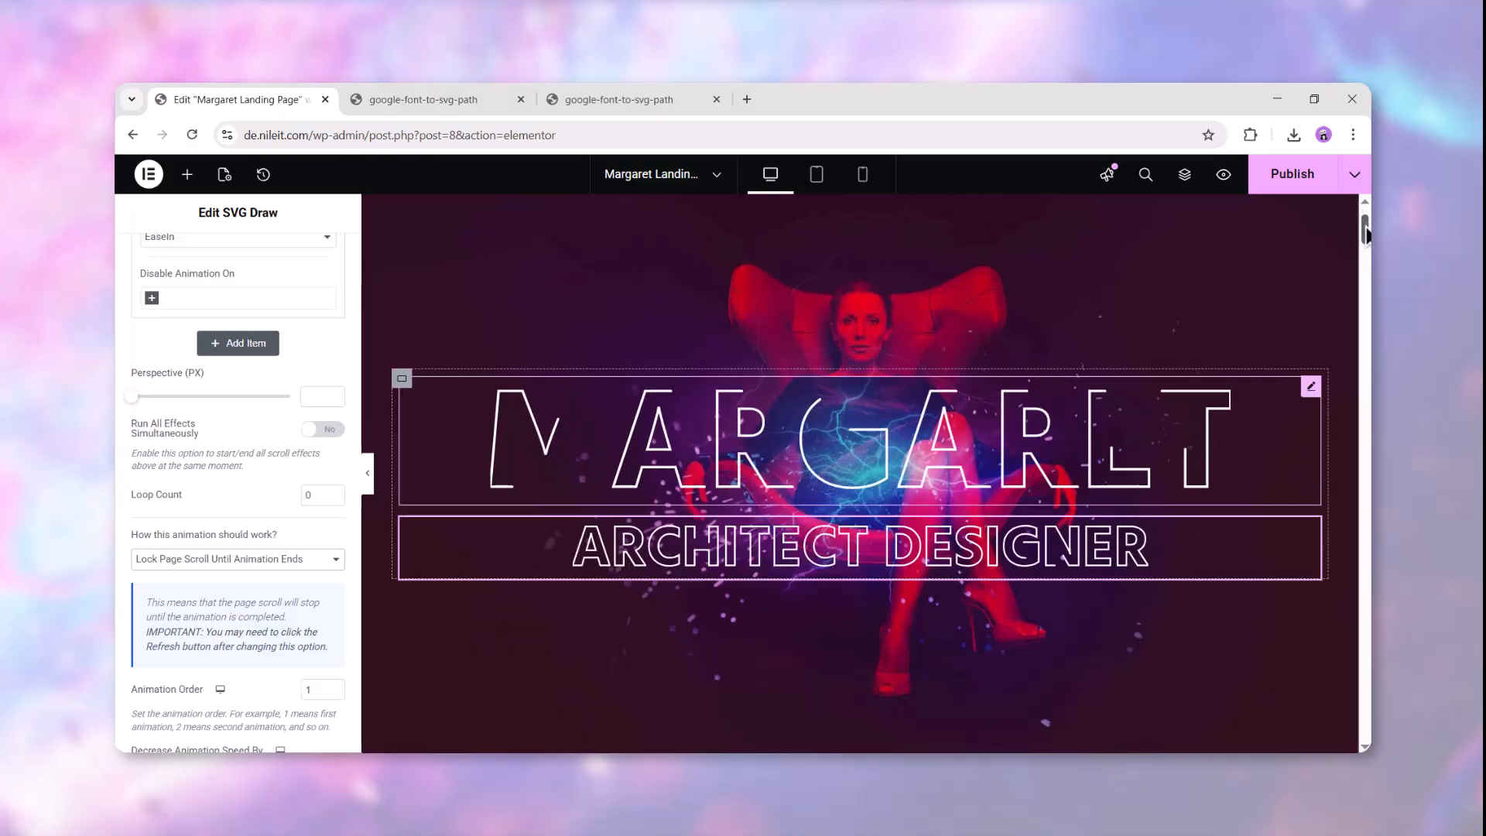
pyautogui.moveTo(1365, 234); pyautogui.dragTo(1366, 340)
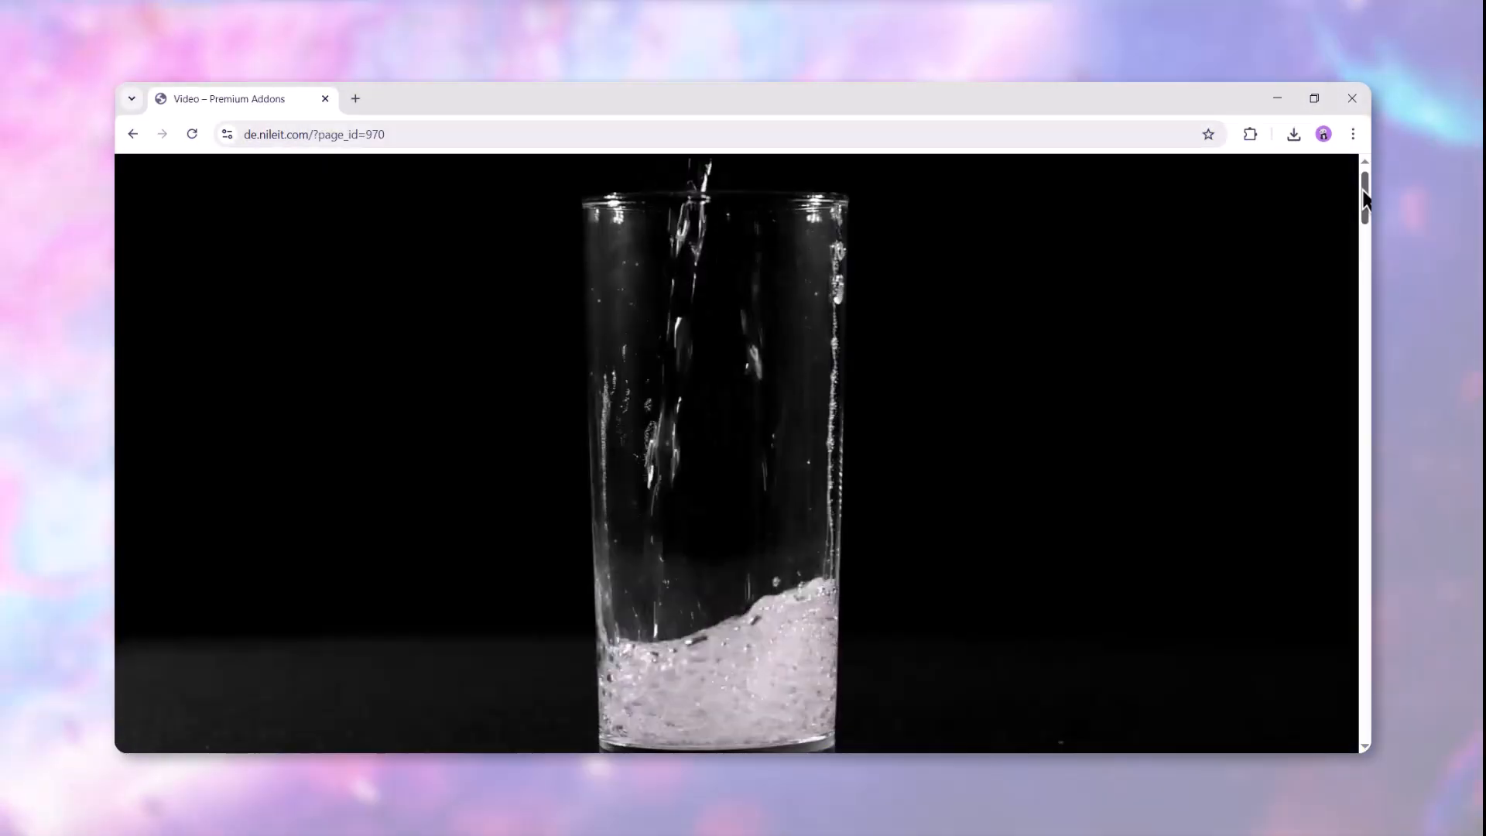
# - In the editor of the empty Video page, search the widgets for Video and add a Video Box widget to the page
pyautogui.moveTo(1363, 189)
pyautogui.mouseDown()
pyautogui.moveTo(1361, 357)
pyautogui.moveTo(1352, 181)
pyautogui.mouseUp()
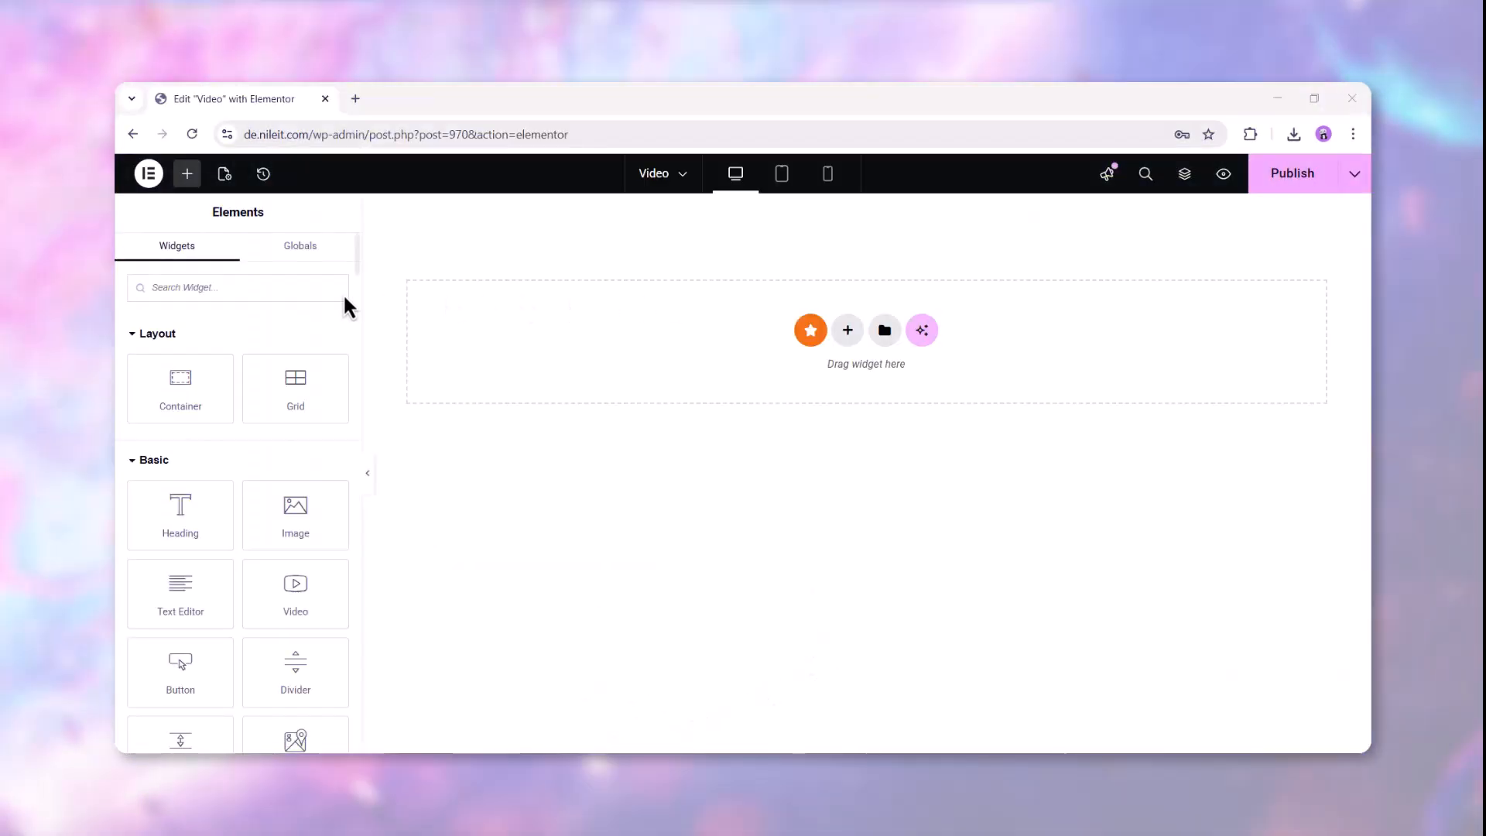
pyautogui.click(344, 297)
pyautogui.write('Video')
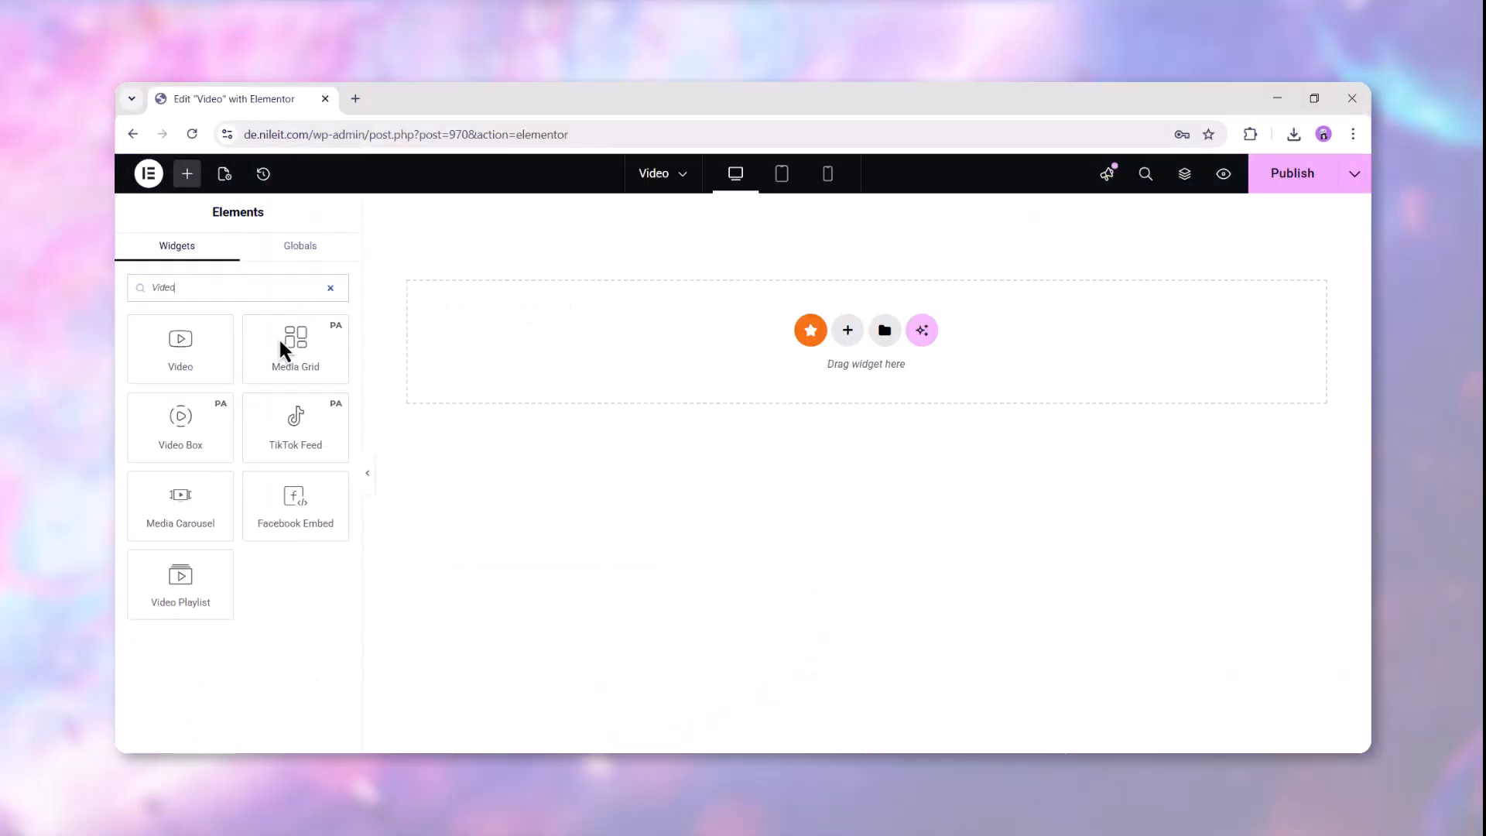
pyautogui.moveTo(317, 437); pyautogui.dragTo(554, 382)
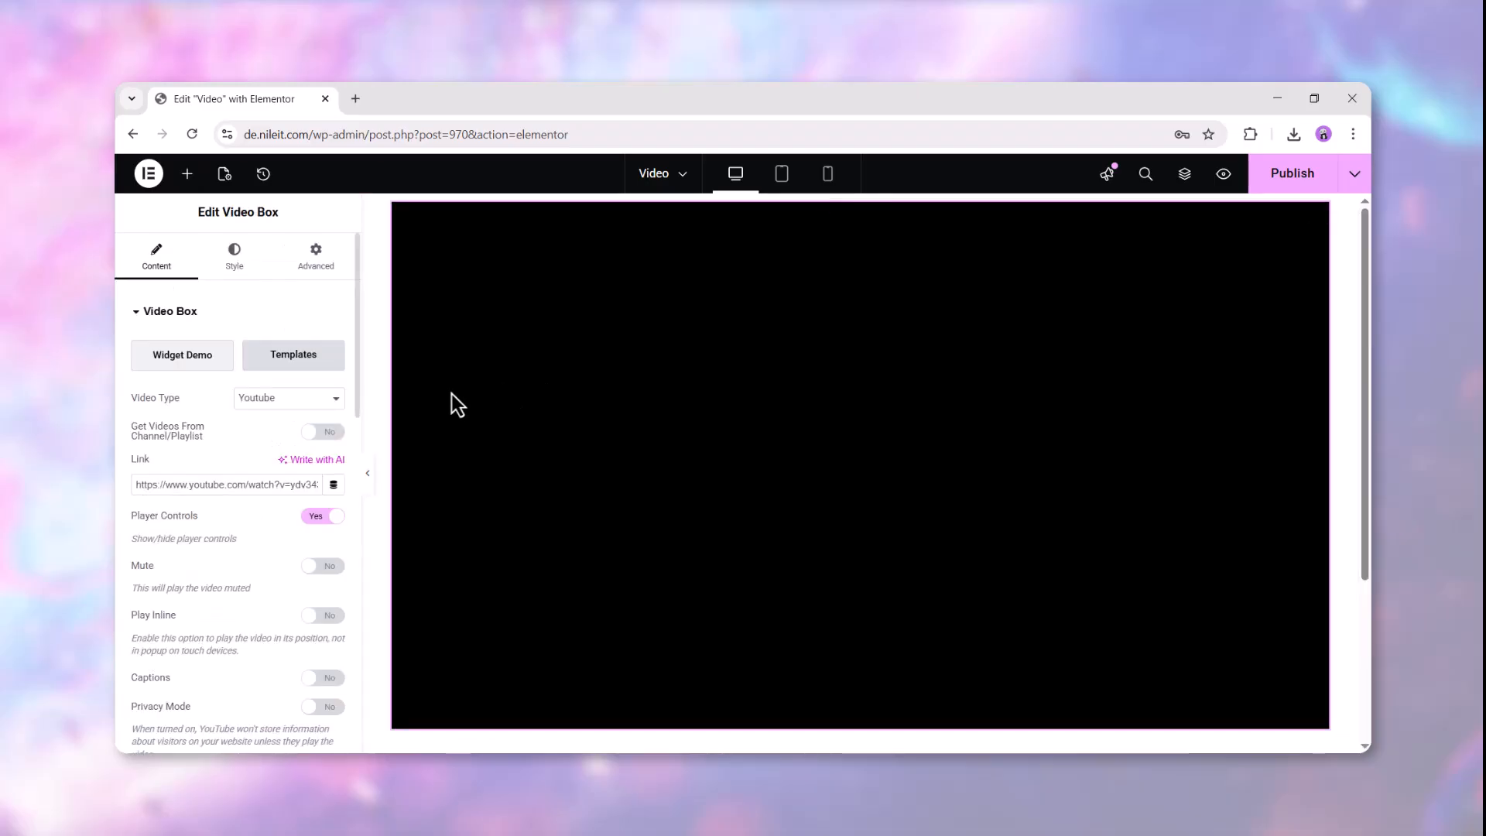
# - Set the Video Box source to Self Hosted, upload Video.mp4 from the Videos folder and select it as the video
pyautogui.click(313, 404)
pyautogui.click(308, 479)
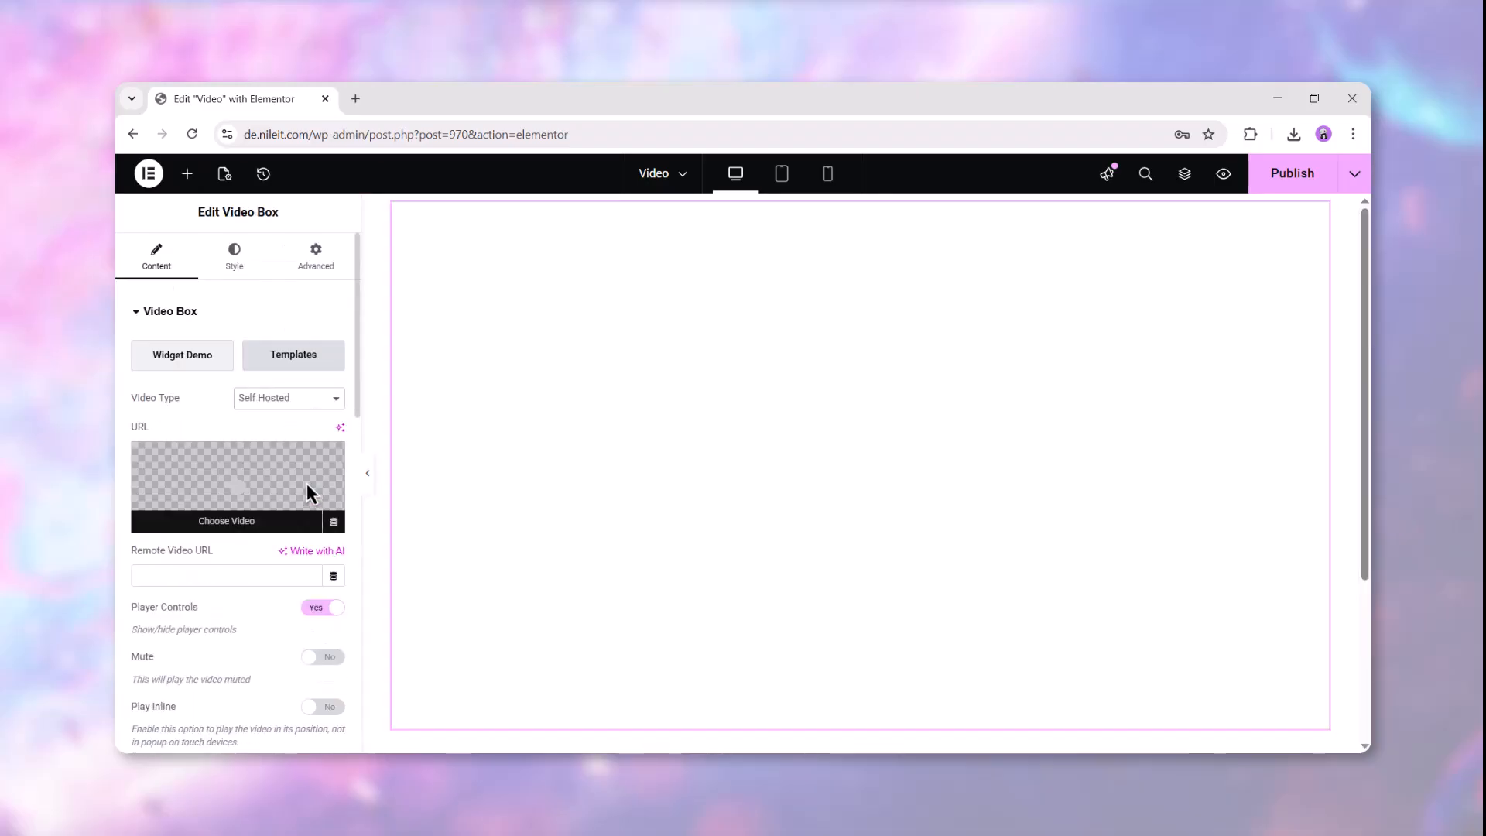
pyautogui.click(306, 485)
pyautogui.click(794, 468)
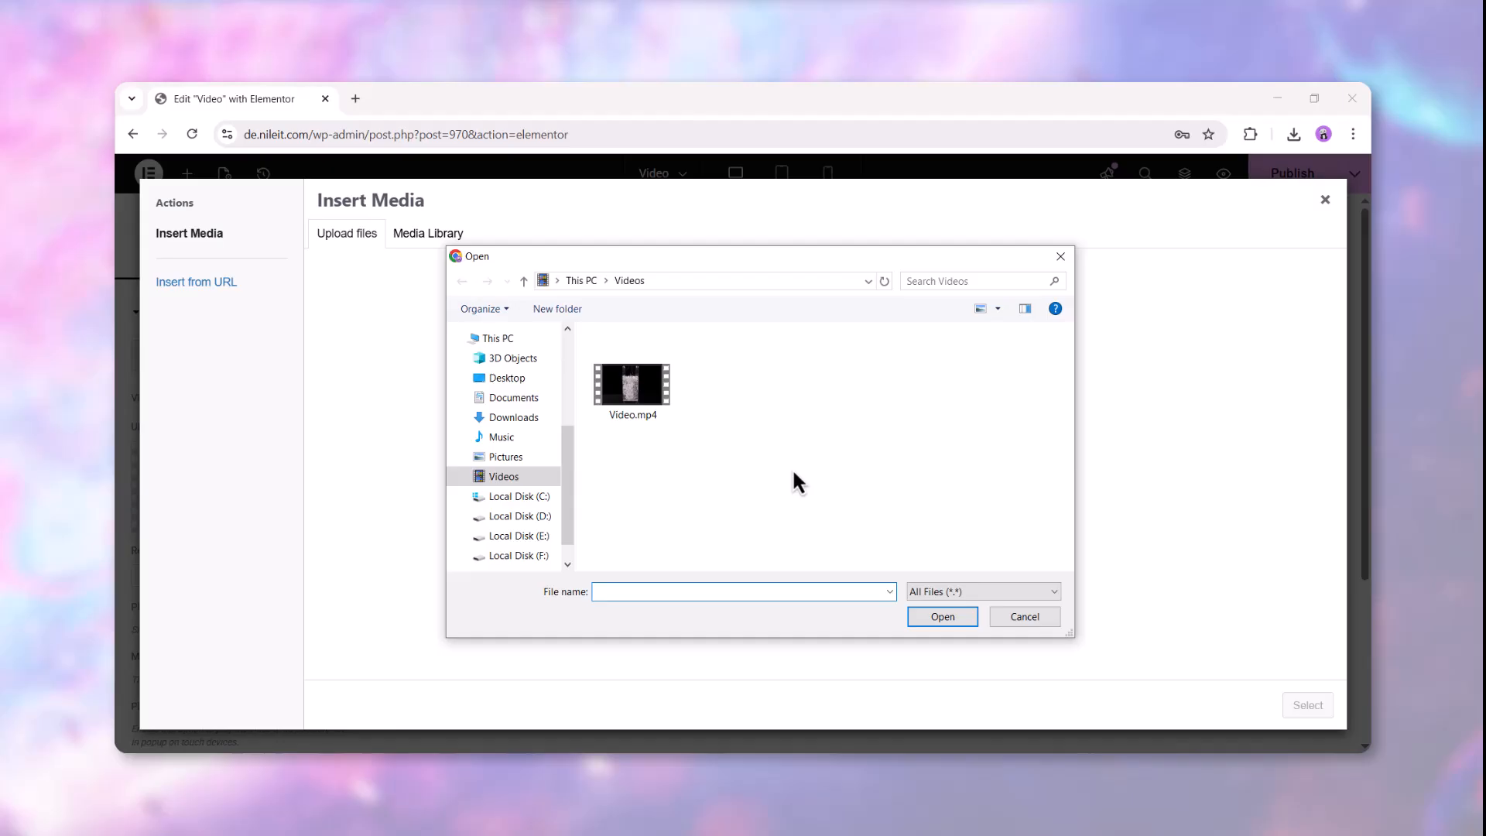
pyautogui.doubleClick(653, 403)
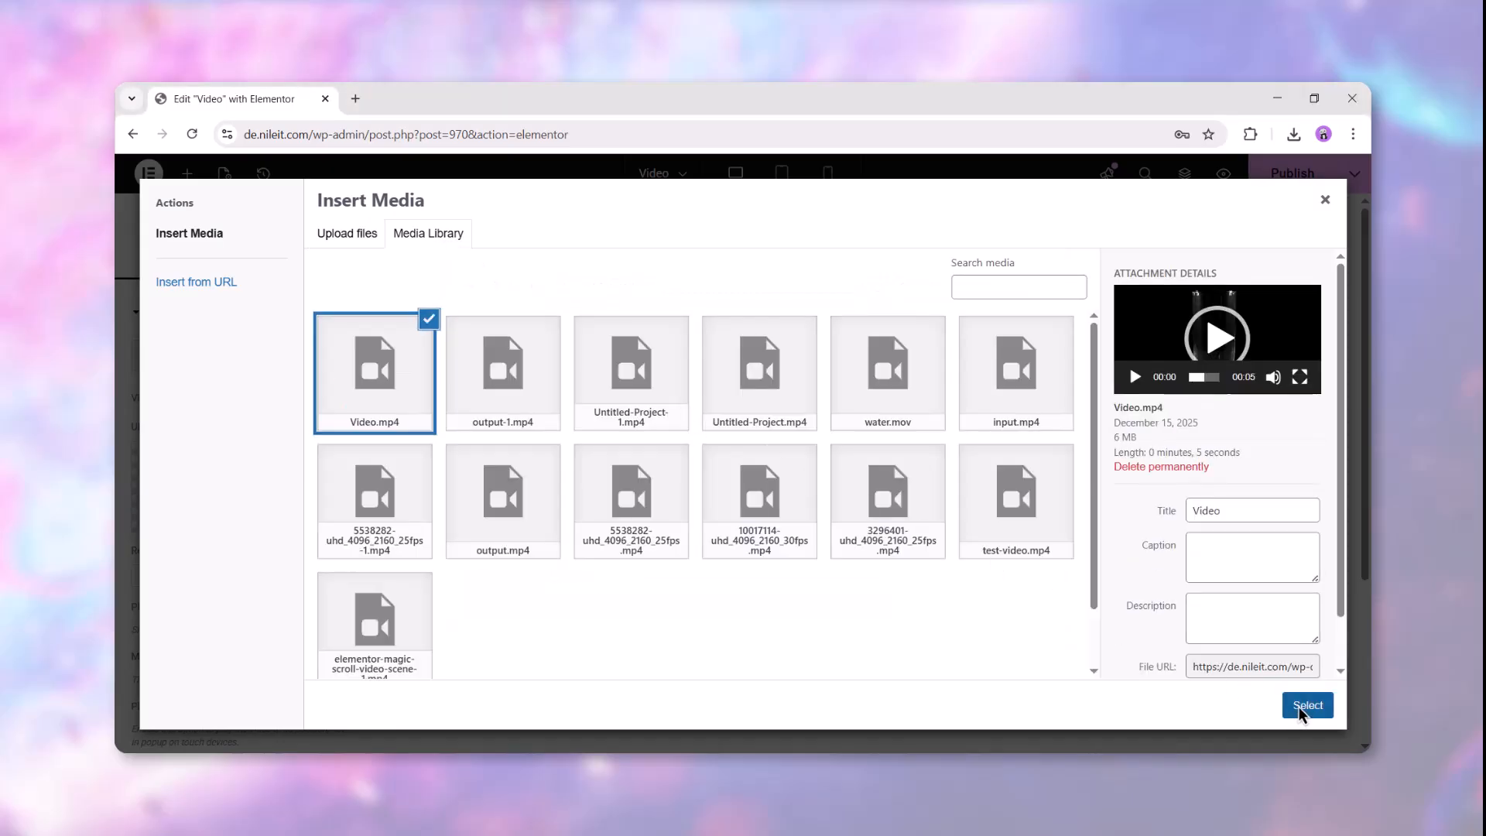
pyautogui.click(1306, 706)
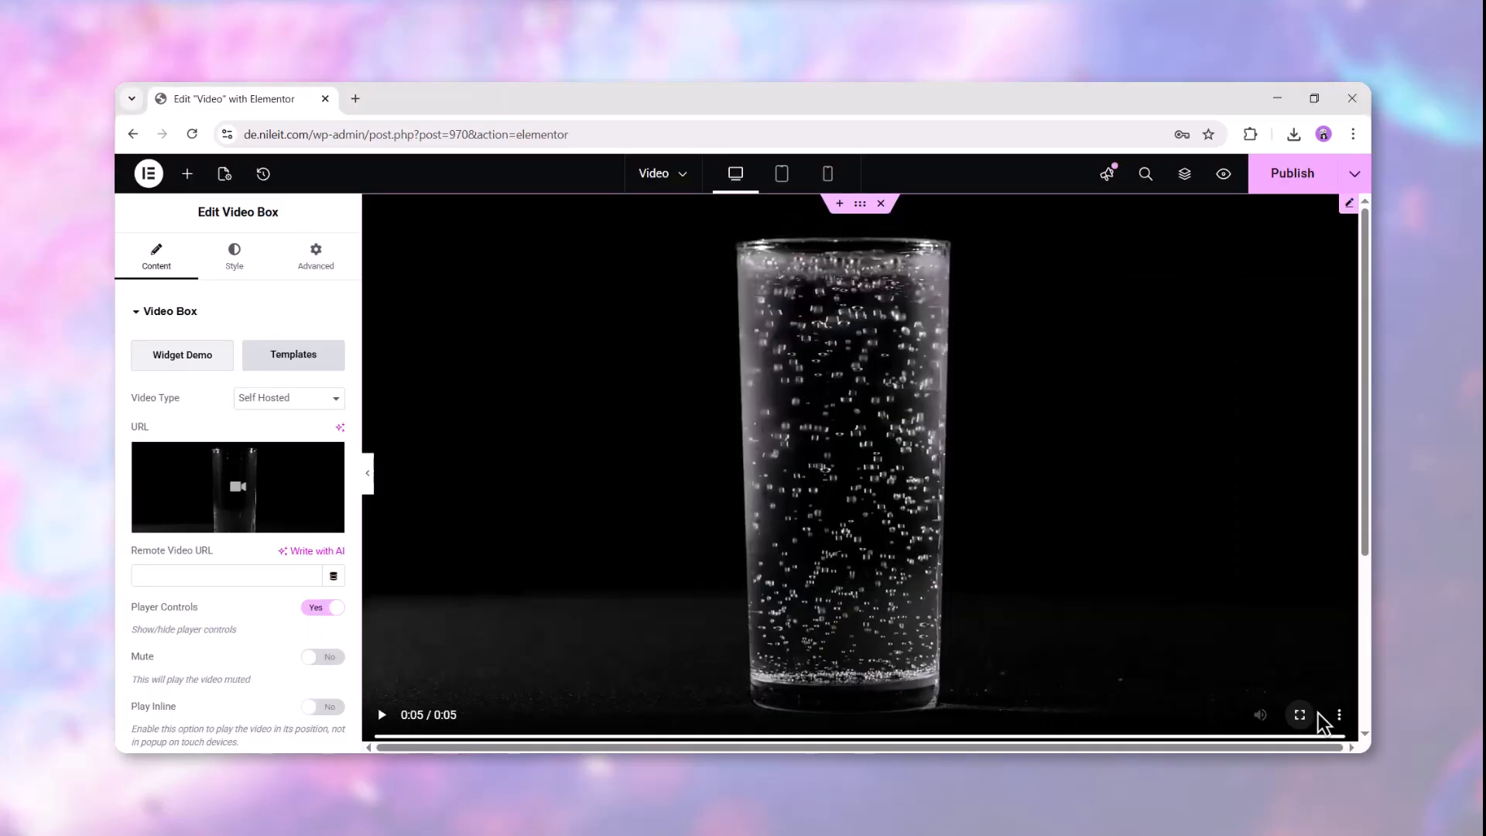
# - Turn off the Video Box's Player Controls and turn on Autoplay with Autoplay On Viewport
pyautogui.click(327, 608)
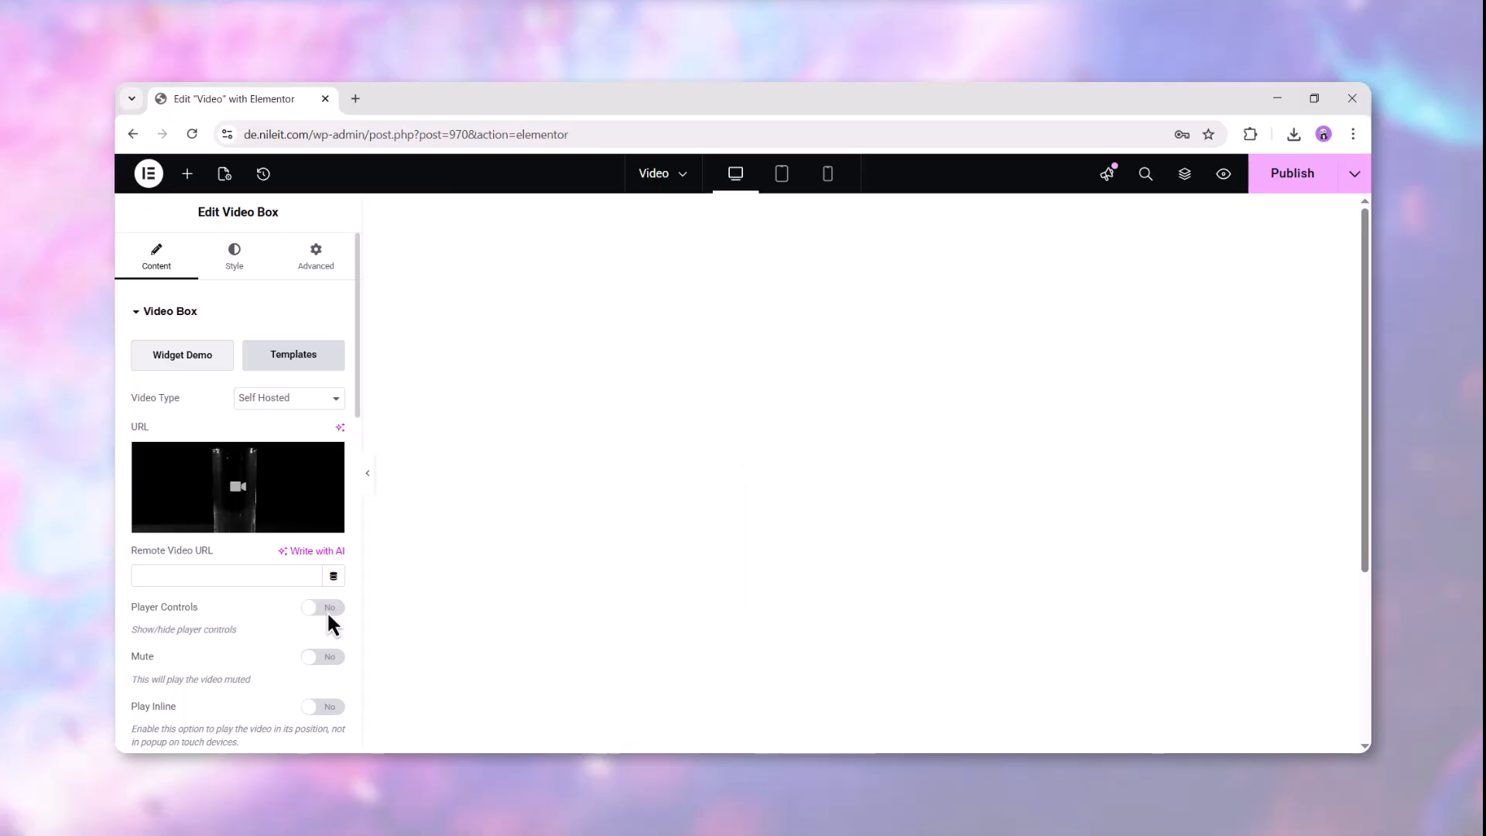
pyautogui.scroll(-3, 326, 609)
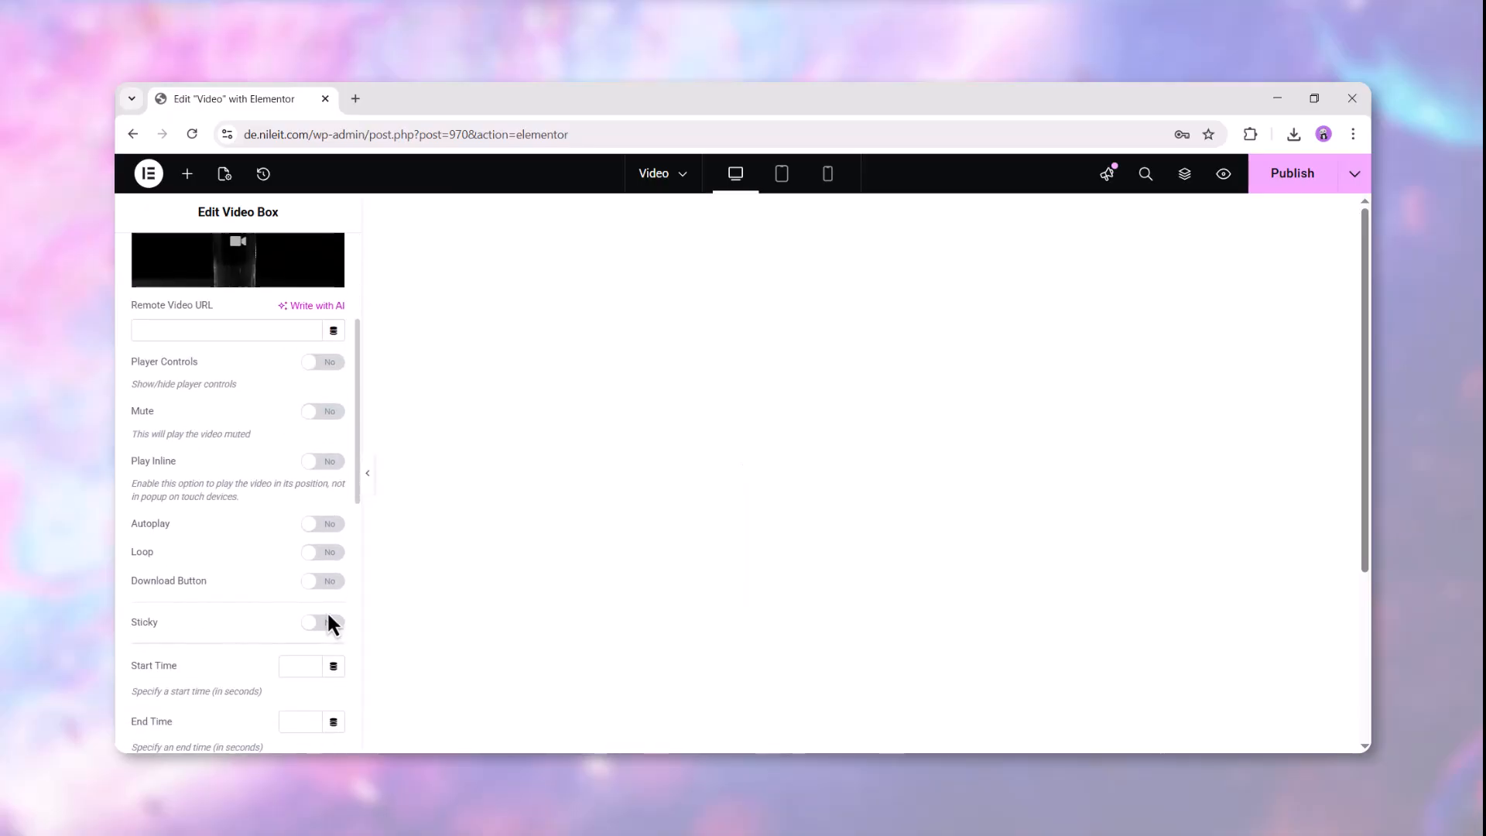
pyautogui.click(333, 509)
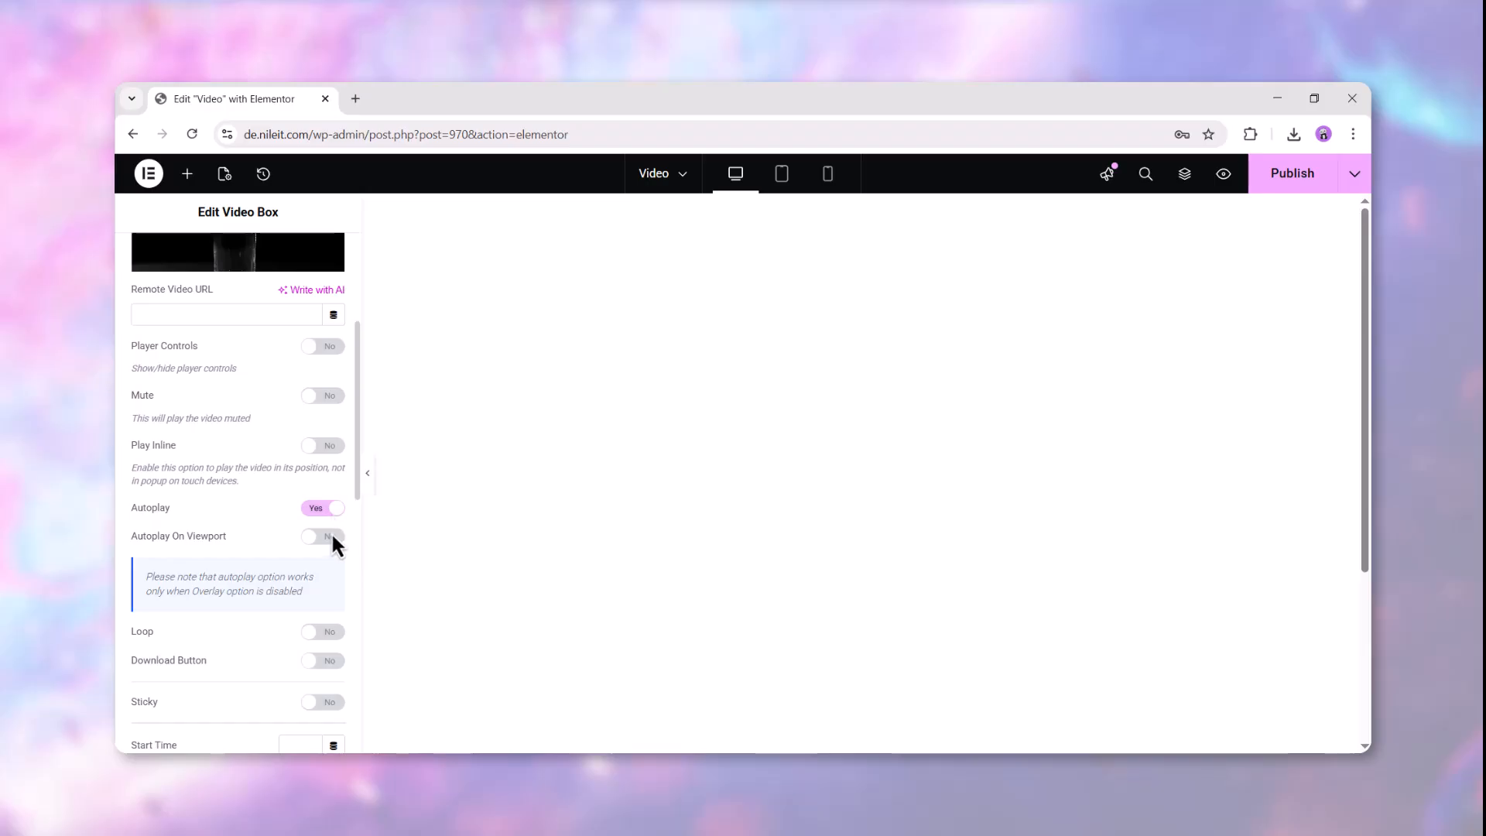
pyautogui.click(331, 536)
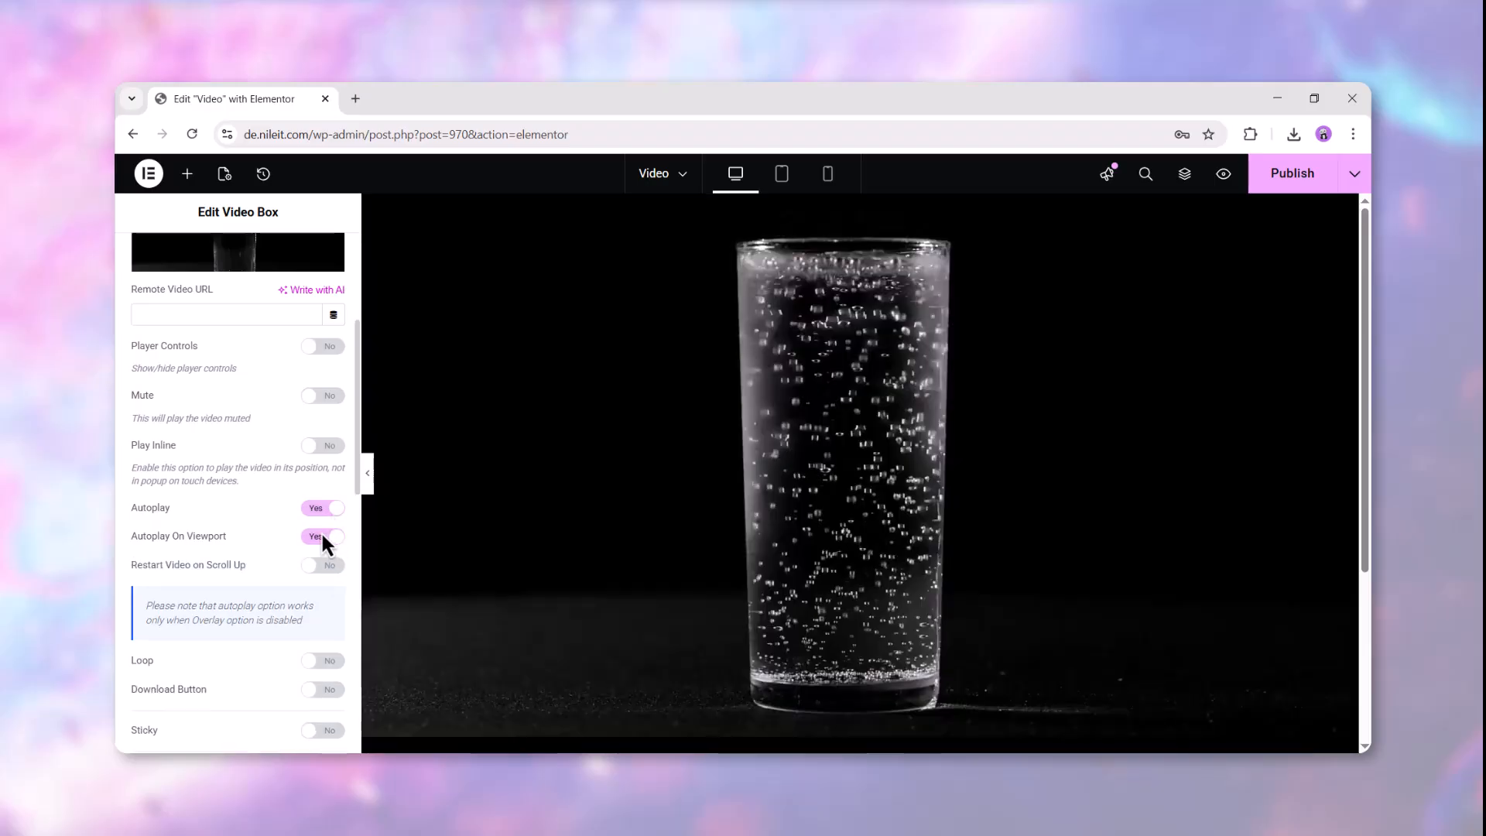
# - Enable Magic Scroll in the Video Box's advanced settings
pyautogui.scroll(5, 320, 531)
pyautogui.click(325, 259)
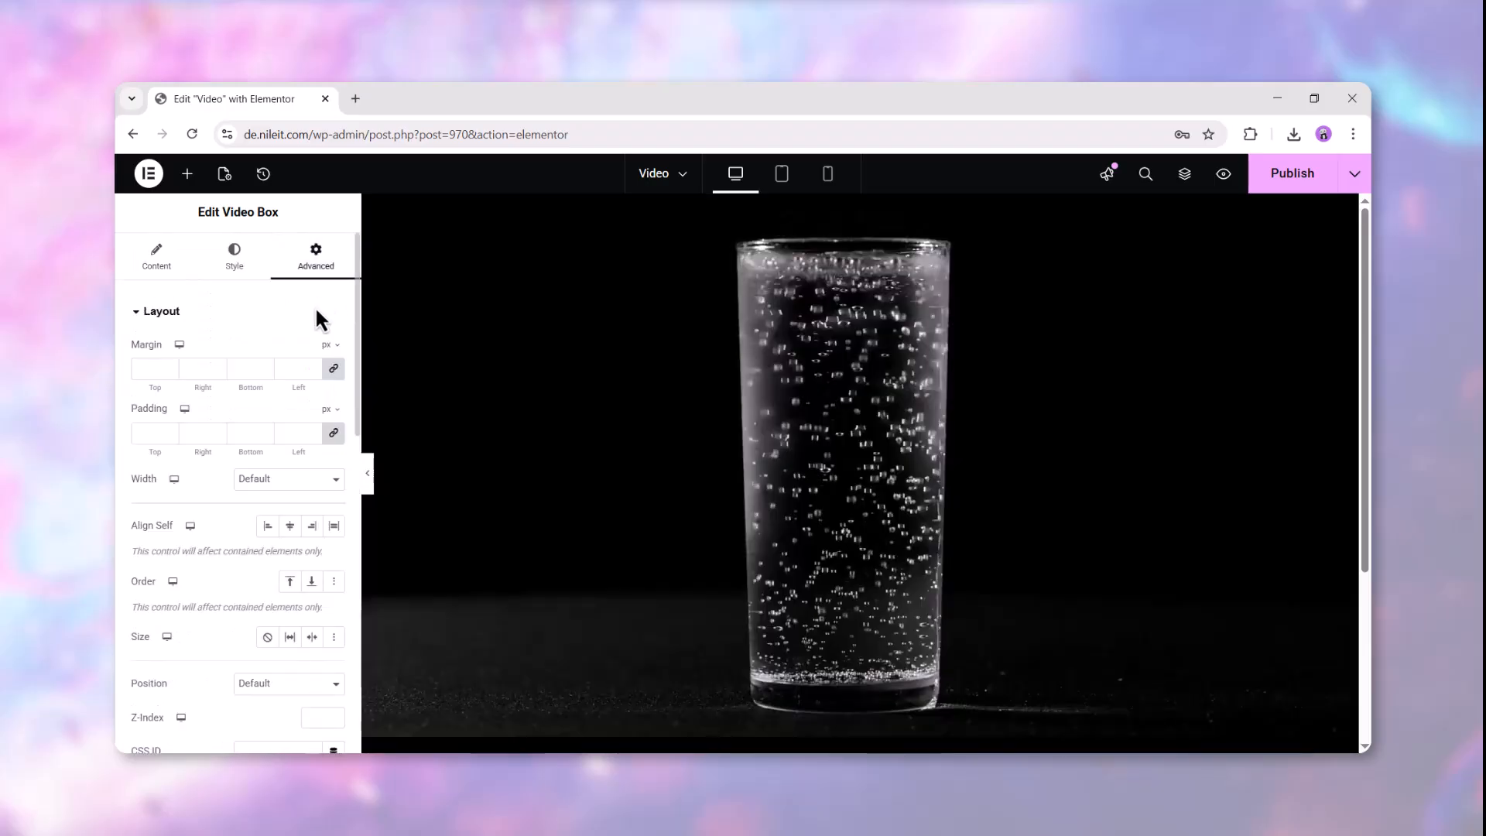
pyautogui.scroll(-10, 317, 319)
pyautogui.click(322, 489)
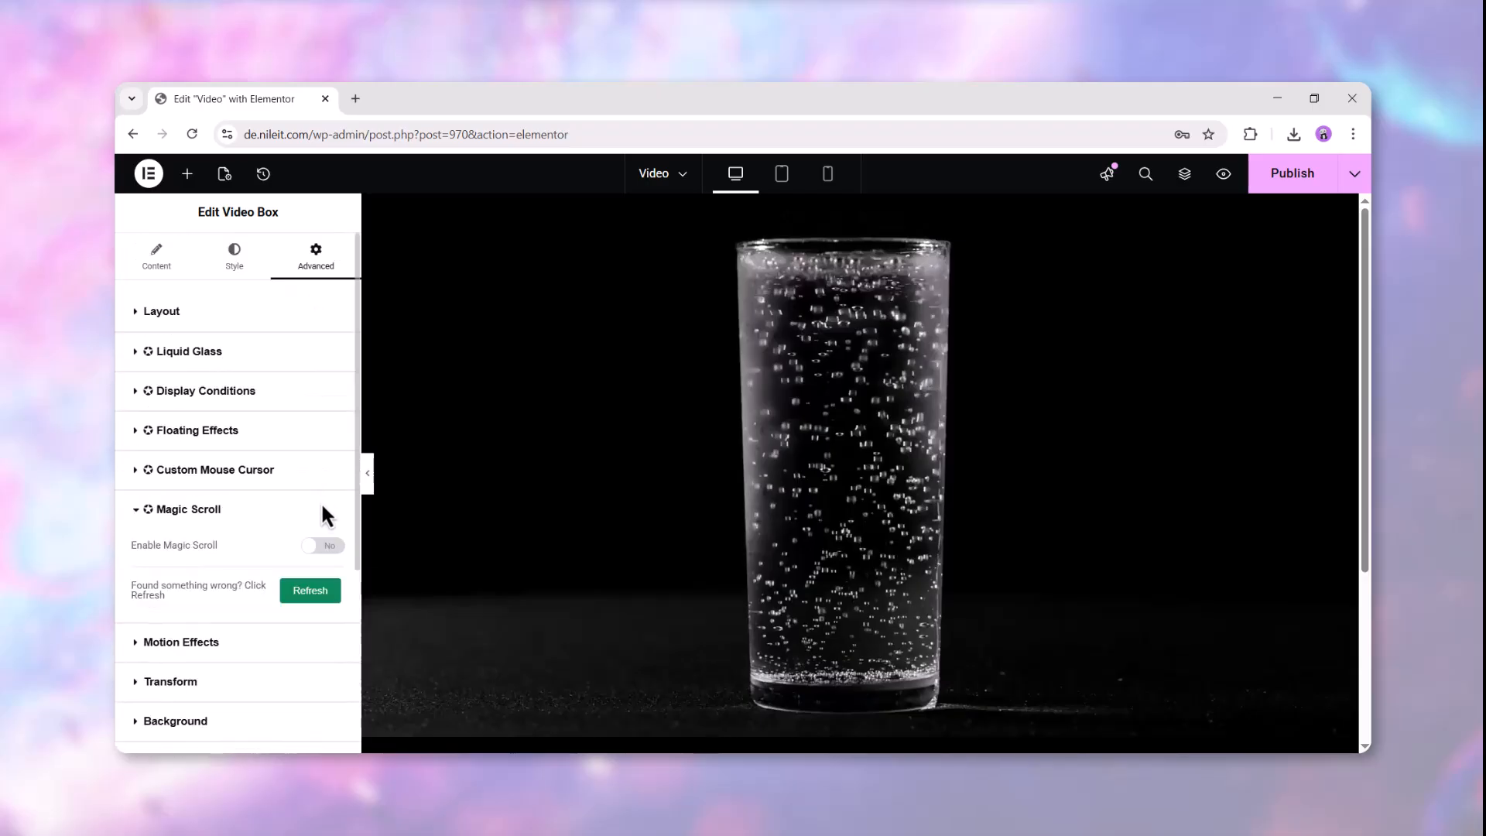
pyautogui.click(325, 547)
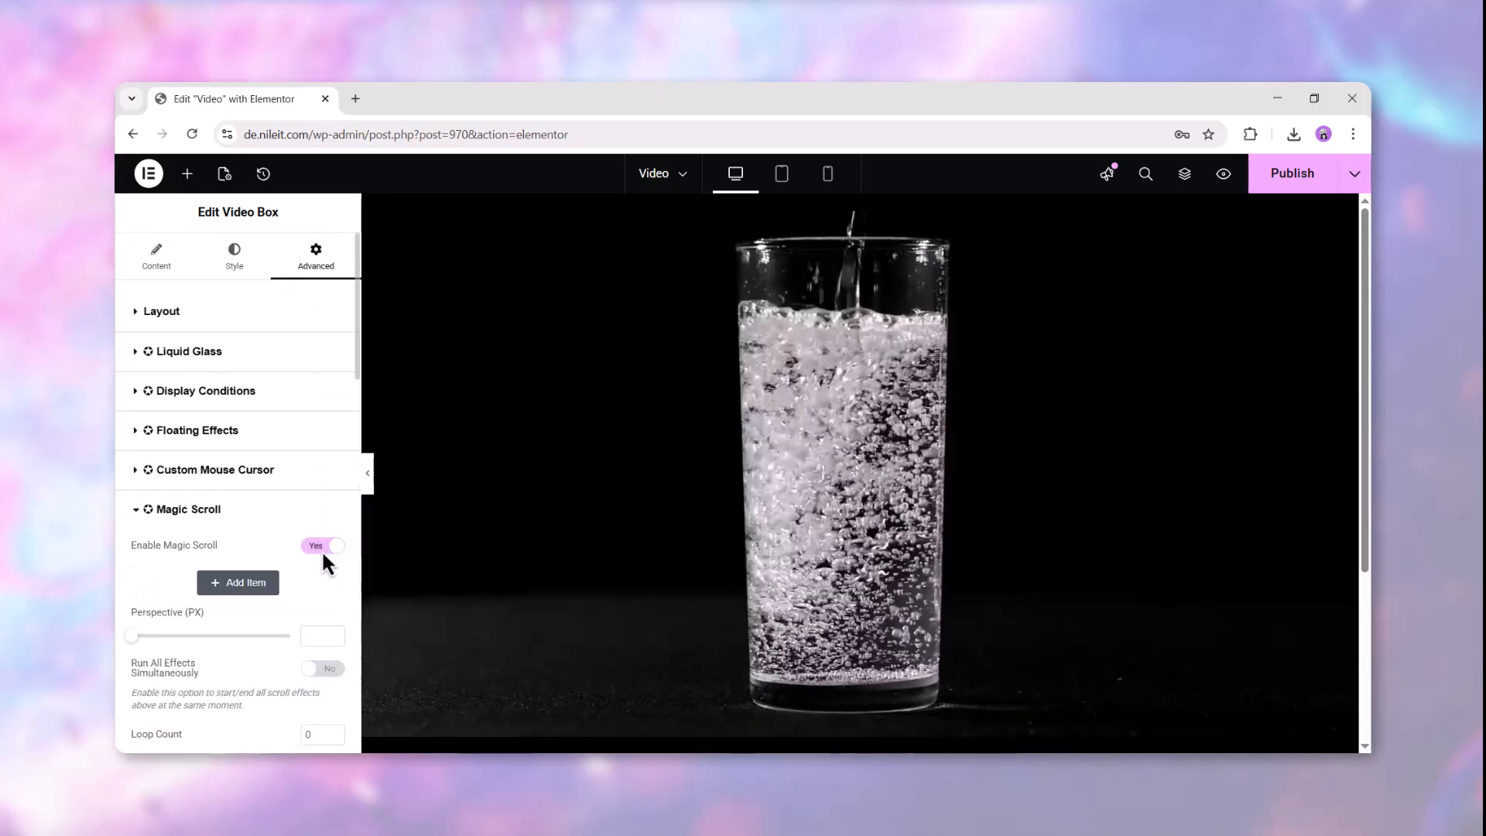
# - Add a Magic Scroll item with the Play Video animation to the Video Box and preview it by scrolling the page
pyautogui.click(262, 586)
pyautogui.click(262, 654)
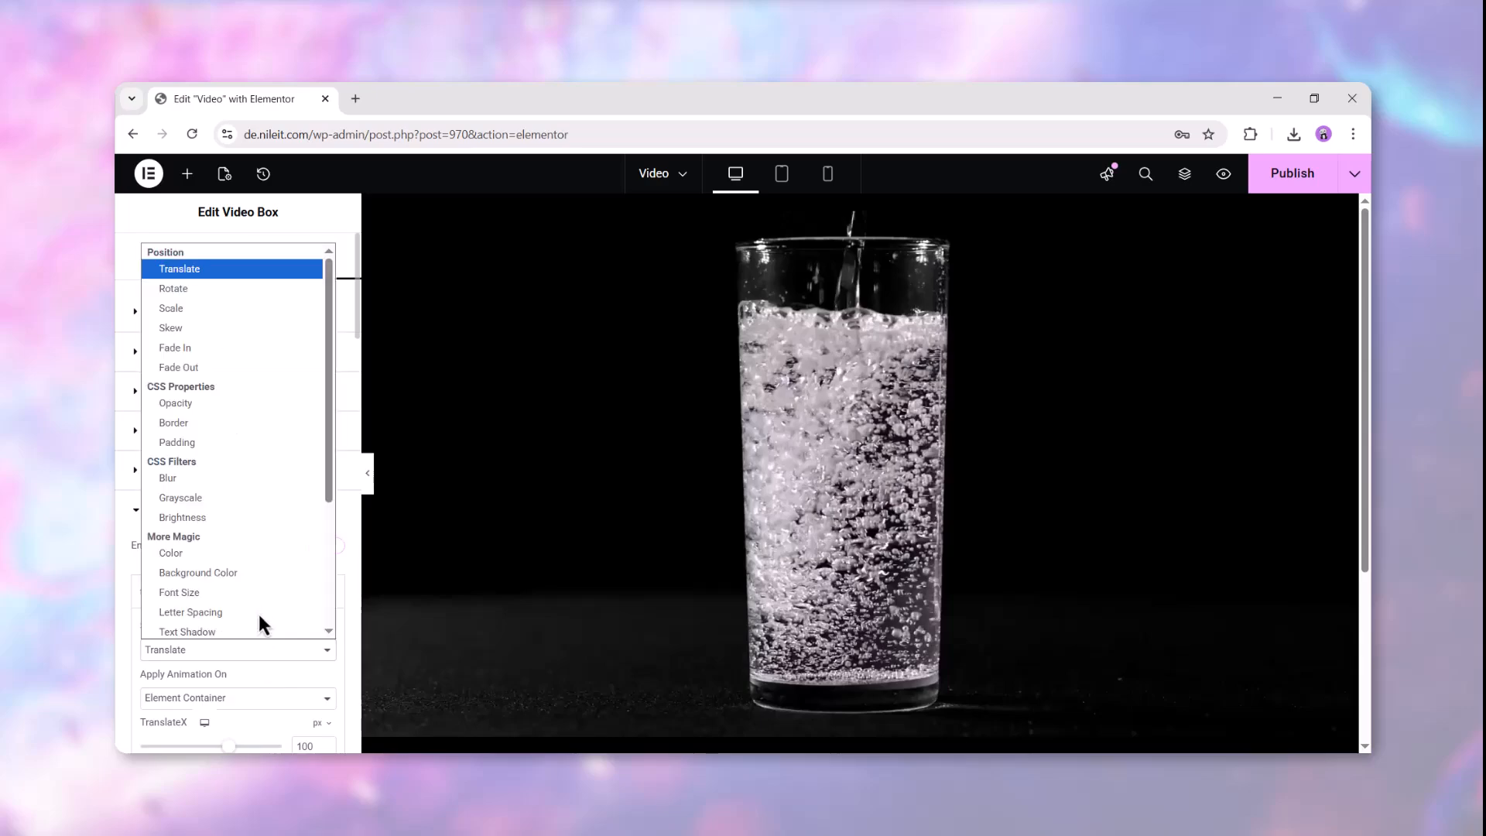
pyautogui.click(232, 551)
pyautogui.scroll(-3, 260, 559)
pyautogui.scroll(-5, 1354, 430)
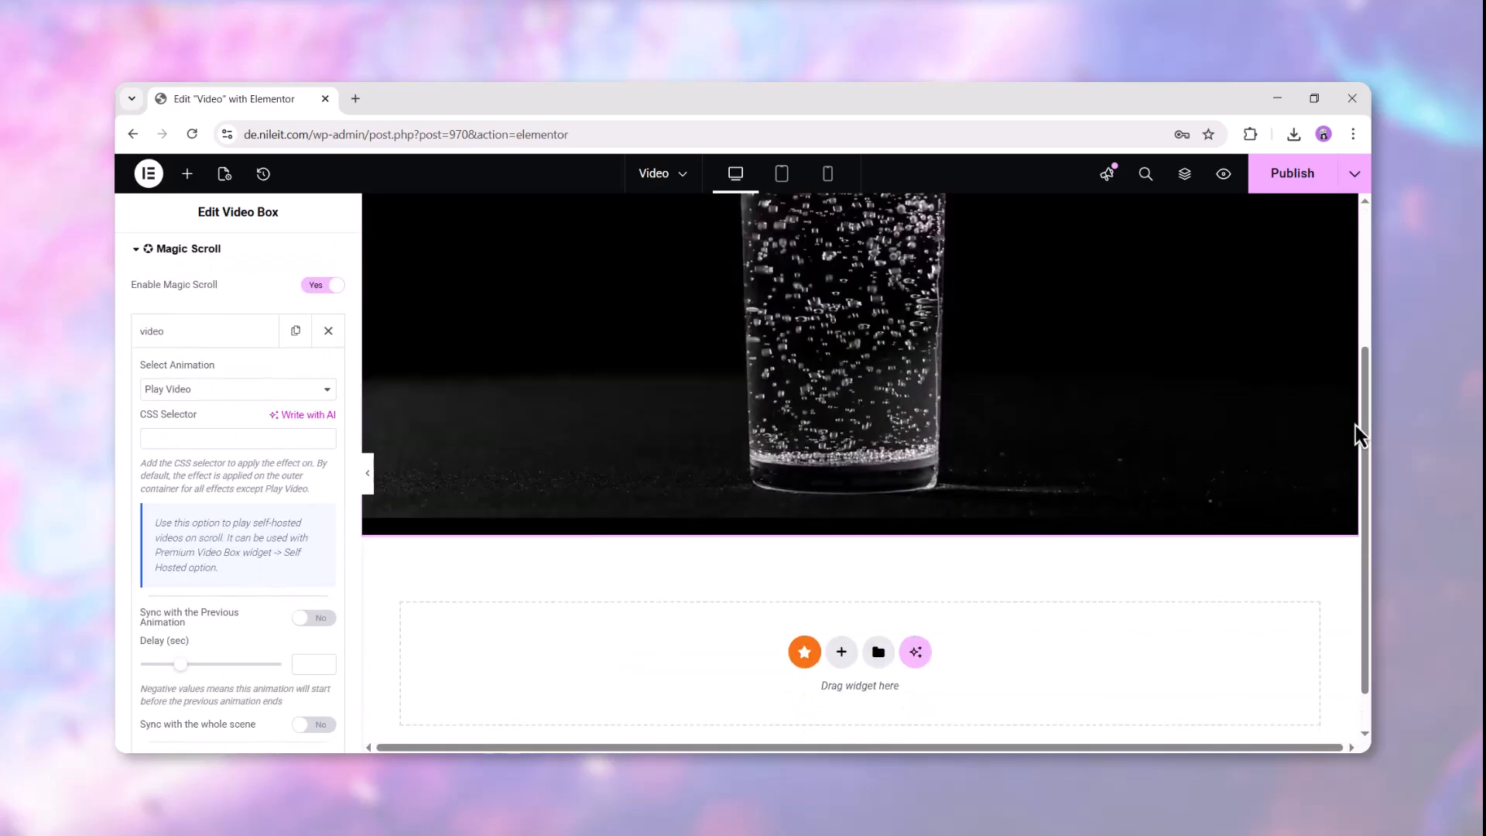
pyautogui.scroll(5, 1354, 430)
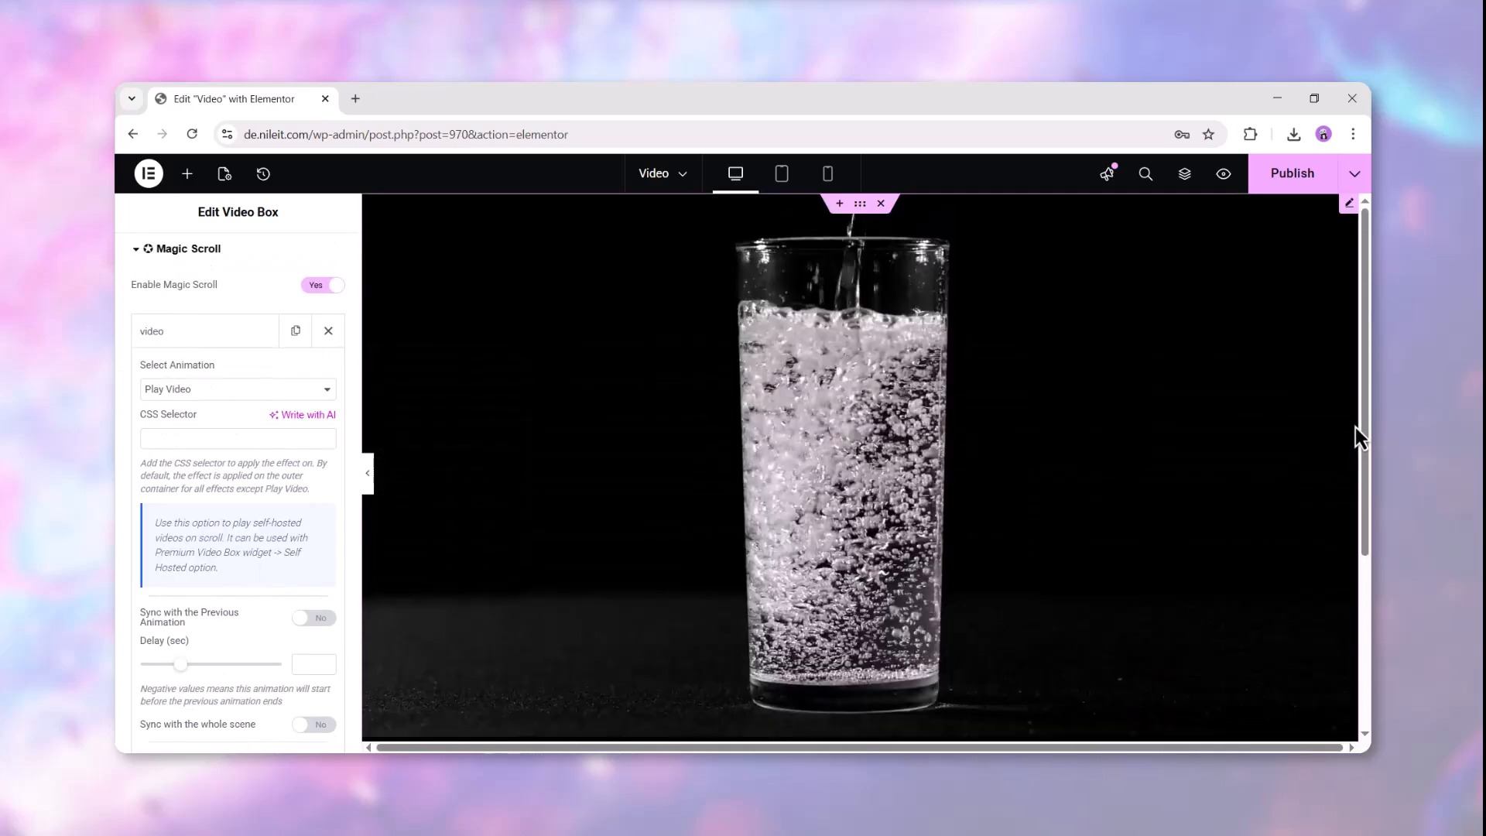
pyautogui.scroll(-3, 1354, 430)
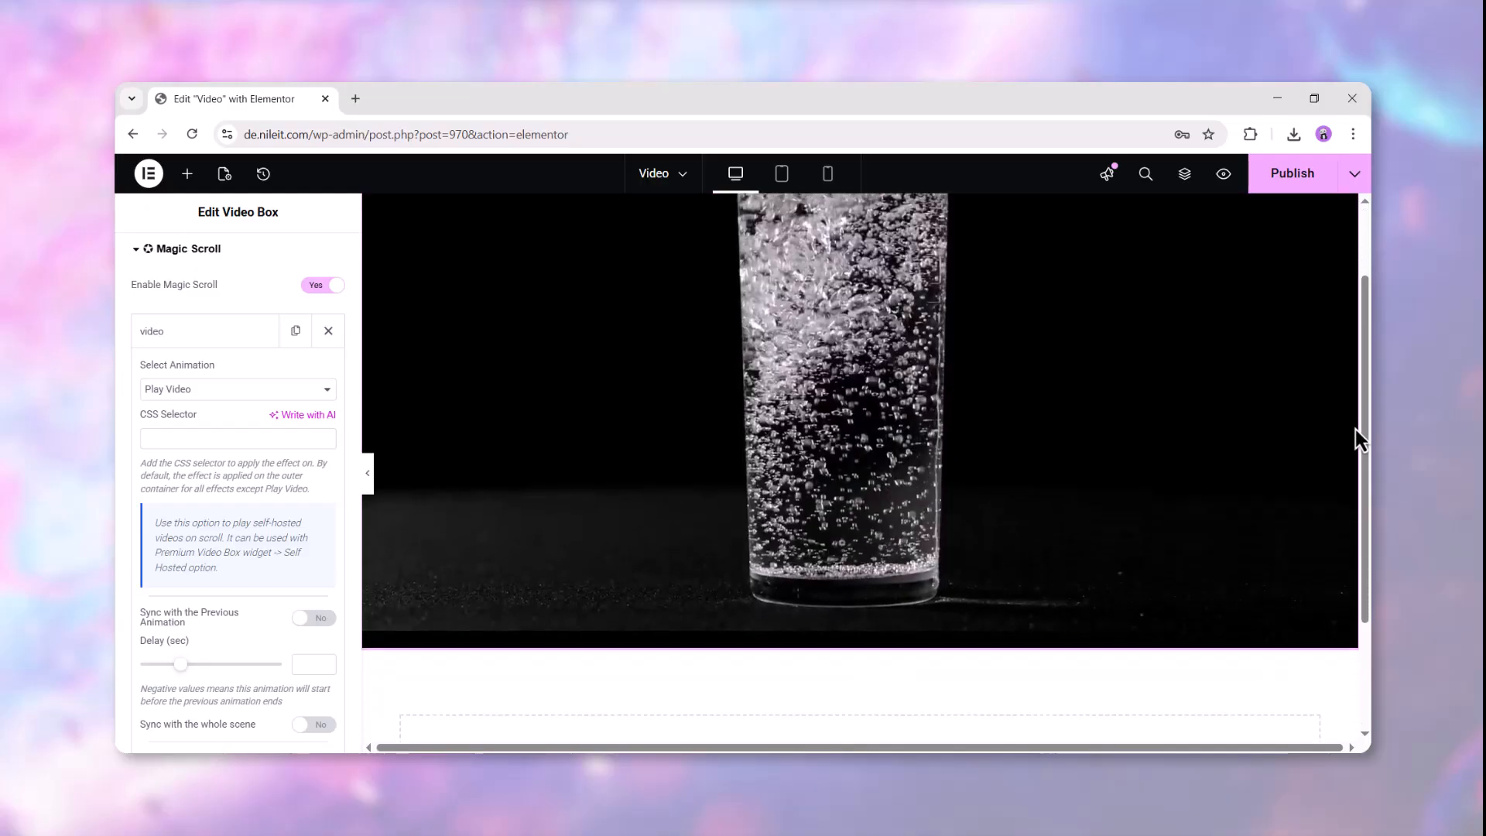
pyautogui.scroll(3, 1354, 430)
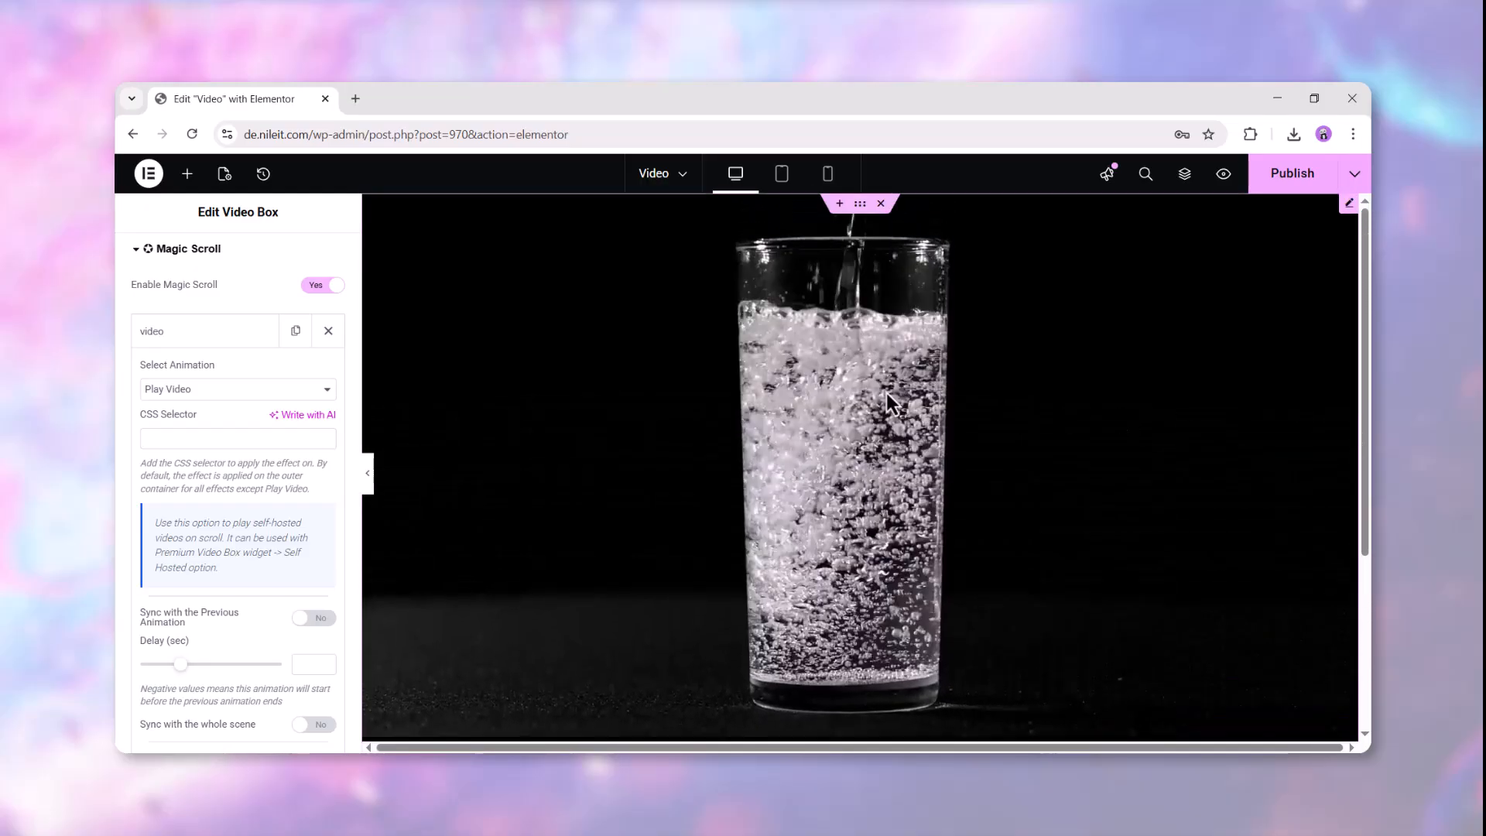
# - Set the Video Box animation to Lock Page Scroll Until Animation Ends and test the video playback on scroll
pyautogui.scroll(-7, 254, 577)
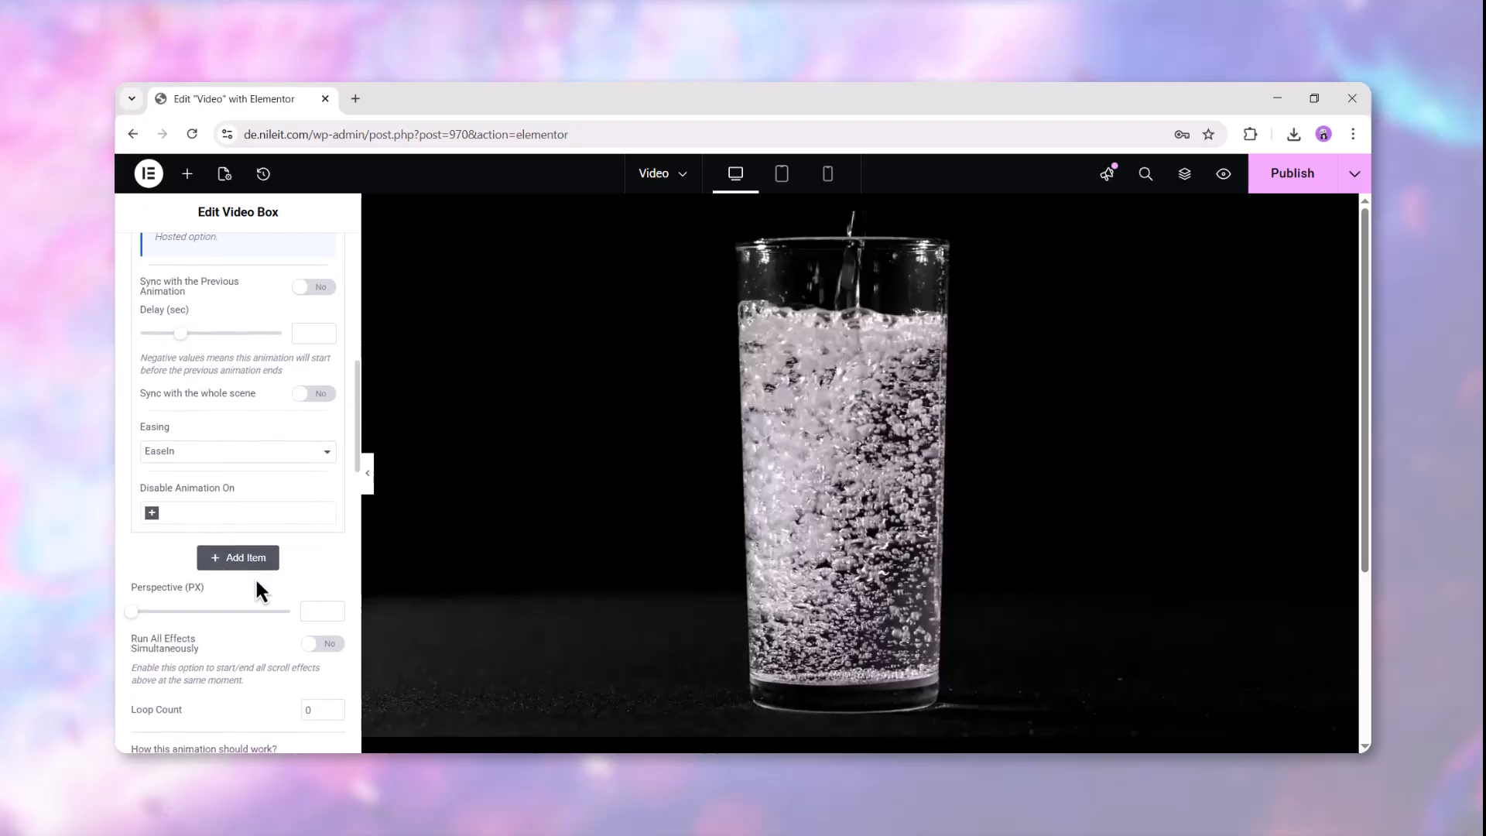
pyautogui.click(254, 573)
pyautogui.click(259, 593)
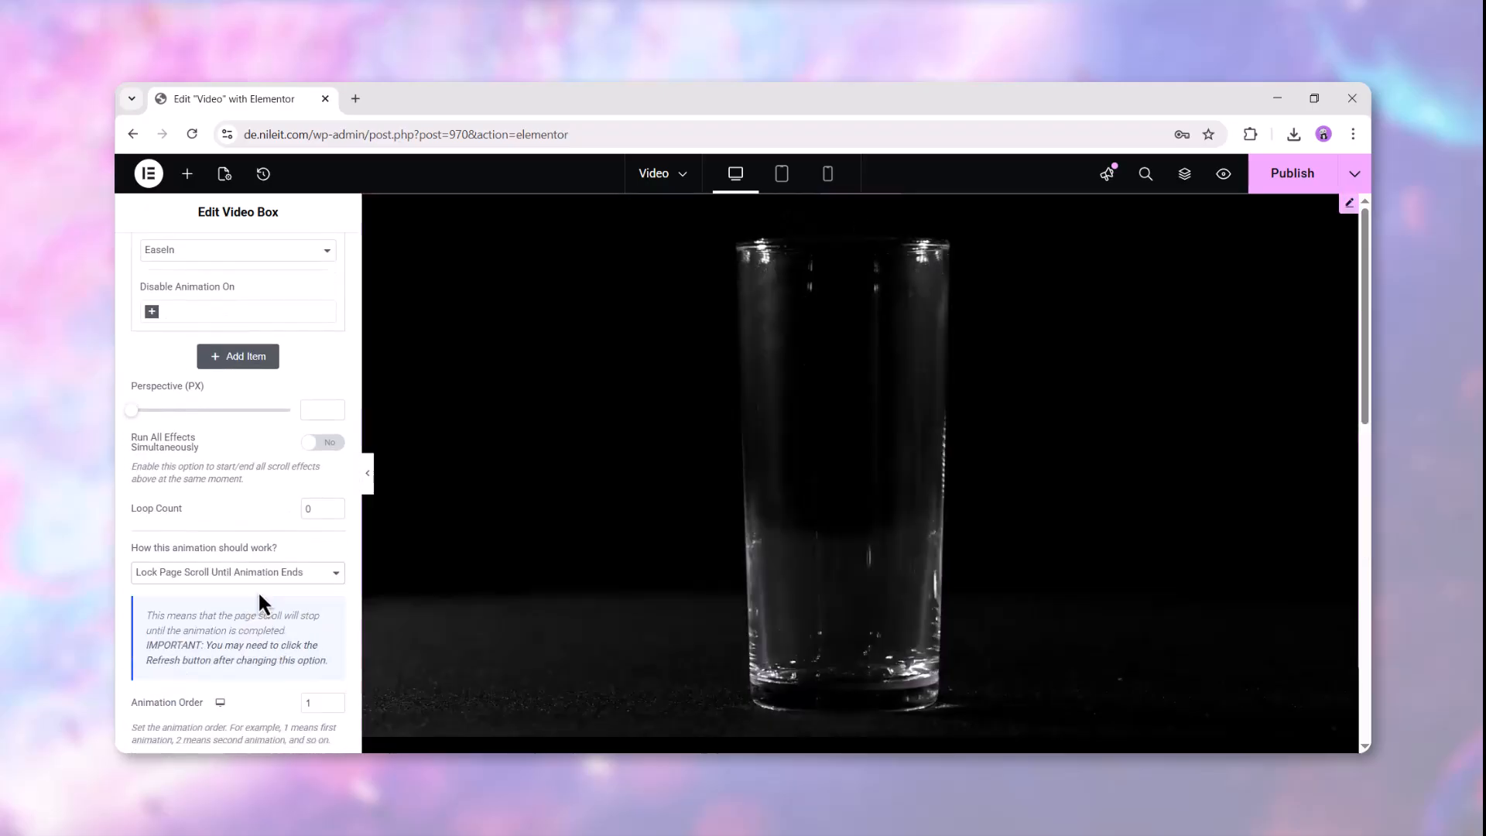
pyautogui.moveTo(1361, 337)
pyautogui.mouseDown()
pyautogui.moveTo(1359, 438)
pyautogui.moveTo(1363, 327)
pyautogui.mouseUp()
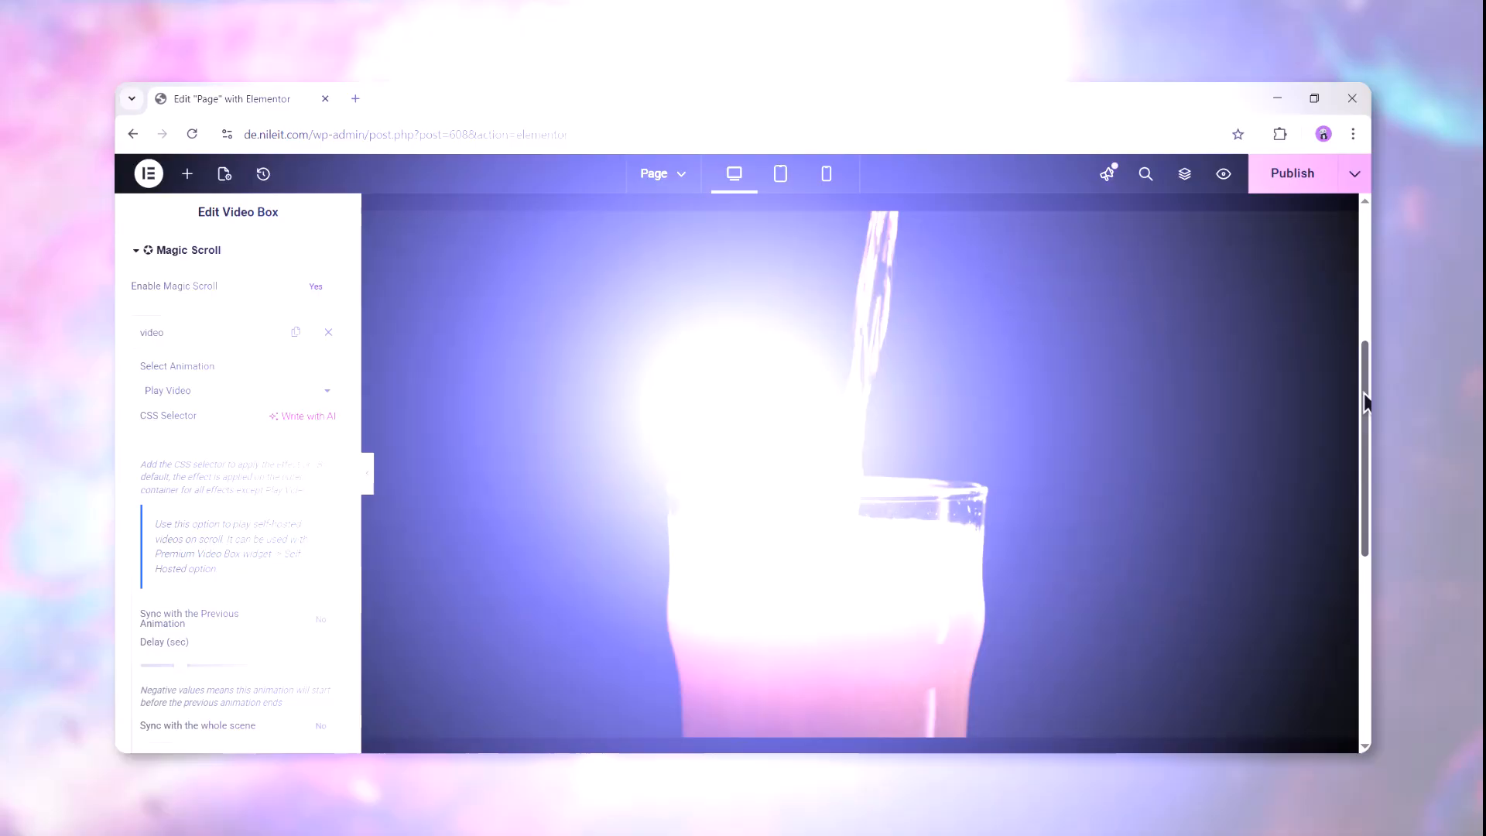
# - Scroll through the other page's Video Box to check how its pouring-drink video plays in both directions
pyautogui.moveTo(1364, 400)
pyautogui.mouseDown()
pyautogui.moveTo(1364, 523)
pyautogui.moveTo(1362, 416)
pyautogui.mouseUp()
pyautogui.moveTo(1361, 340); pyautogui.dragTo(1368, 254)
pyautogui.scroll(-3, 1369, 379)
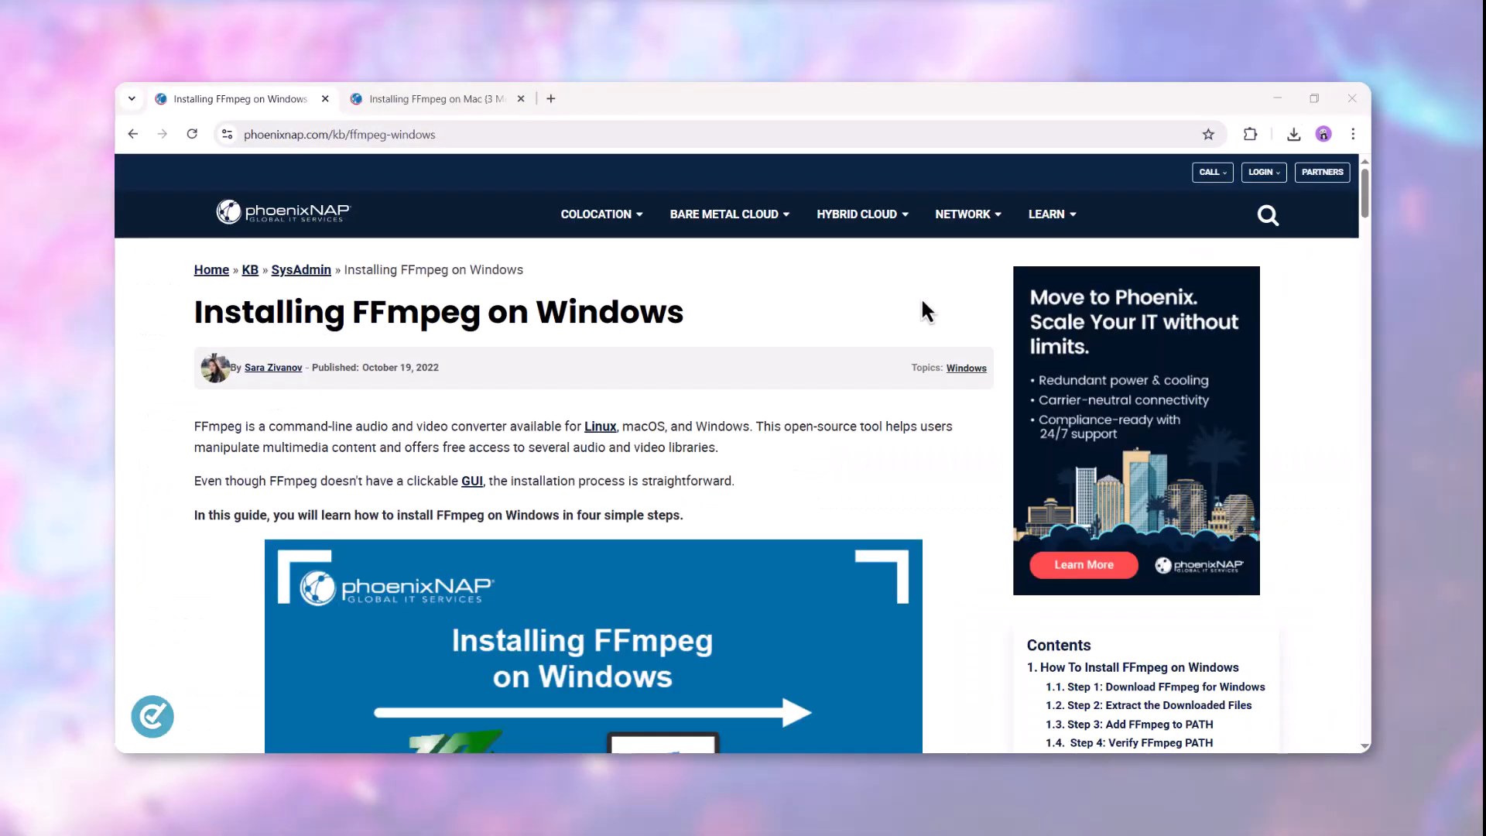
# - Review the phoenixNAP guides for installing FFmpeg on Windows and on Mac
pyautogui.scroll(-4, 920, 295)
pyautogui.scroll(-20, 921, 299)
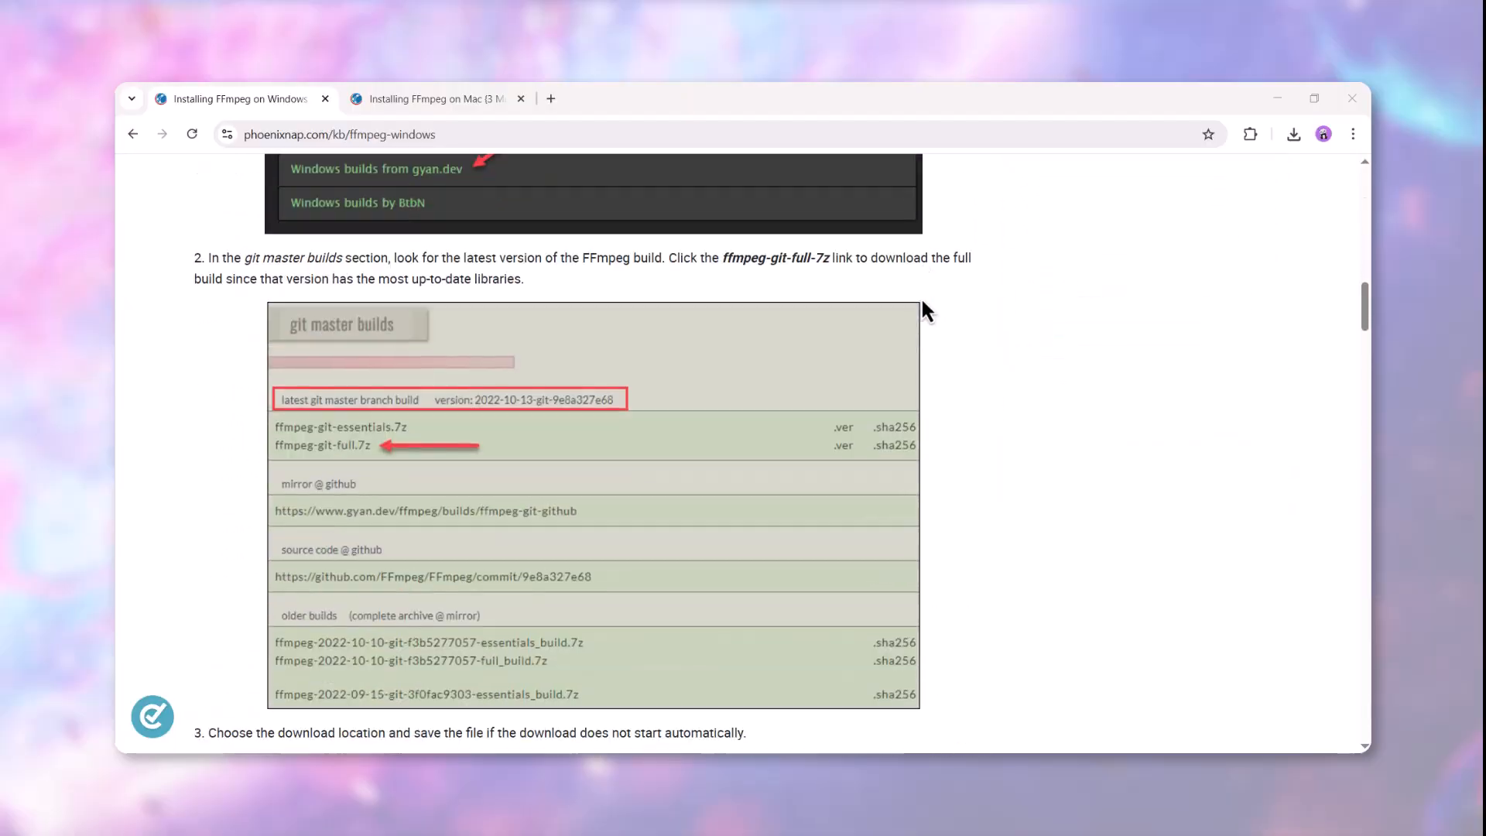
pyautogui.scroll(-2, 923, 302)
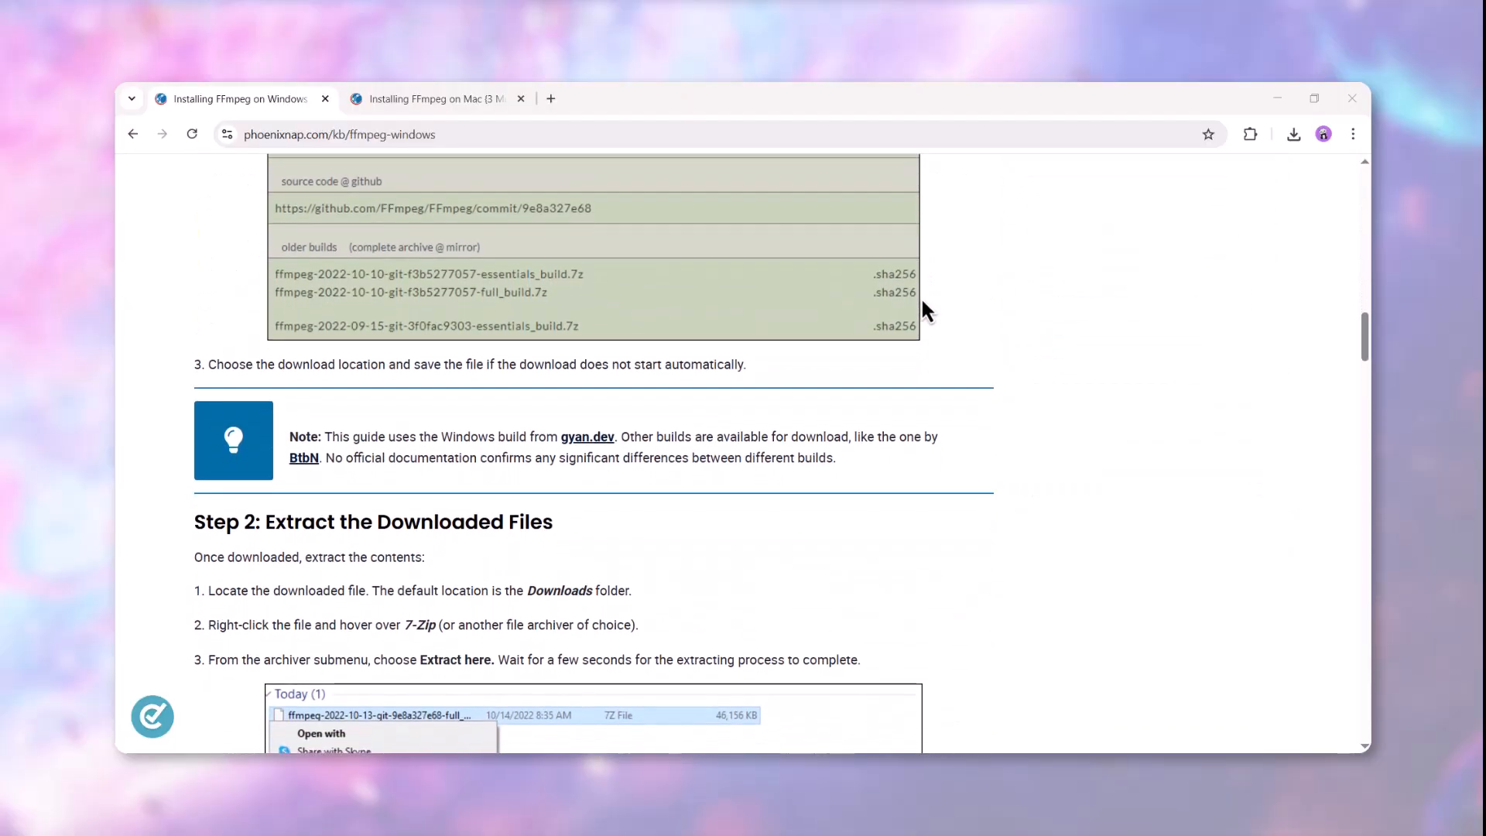
pyautogui.click(458, 109)
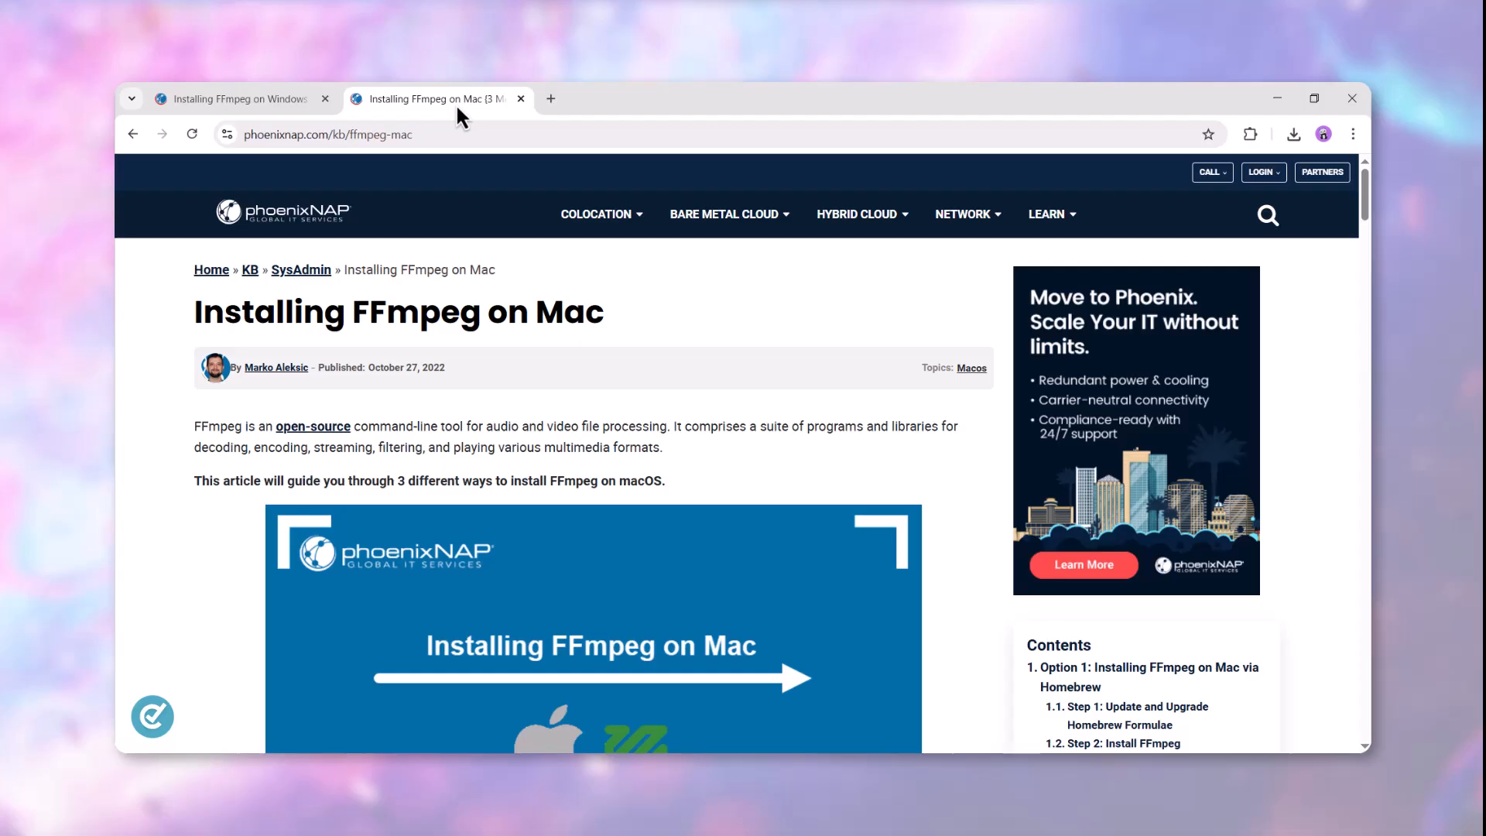
pyautogui.scroll(-13, 696, 275)
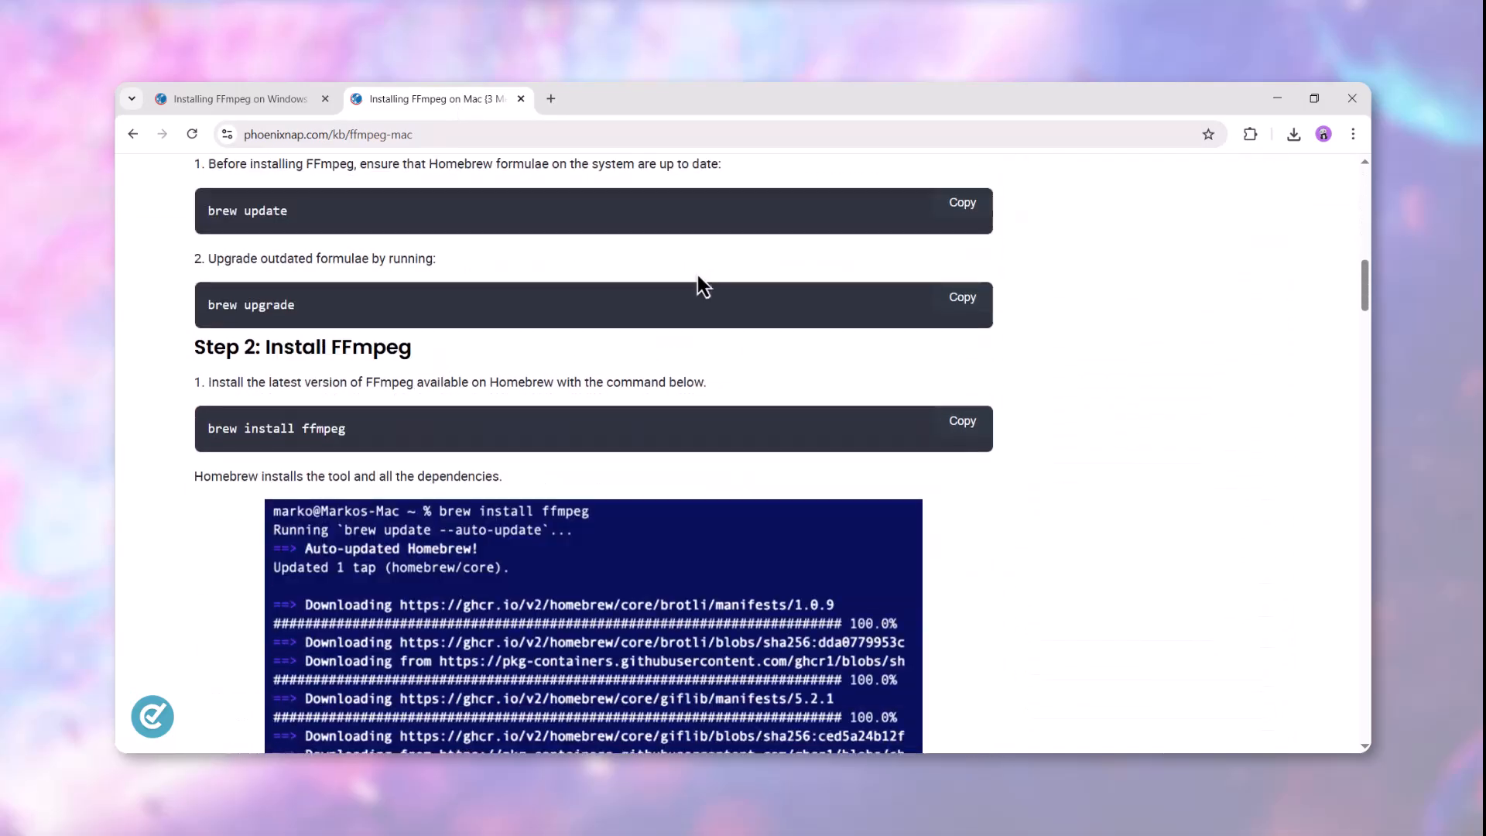
pyautogui.scroll(-15, 698, 275)
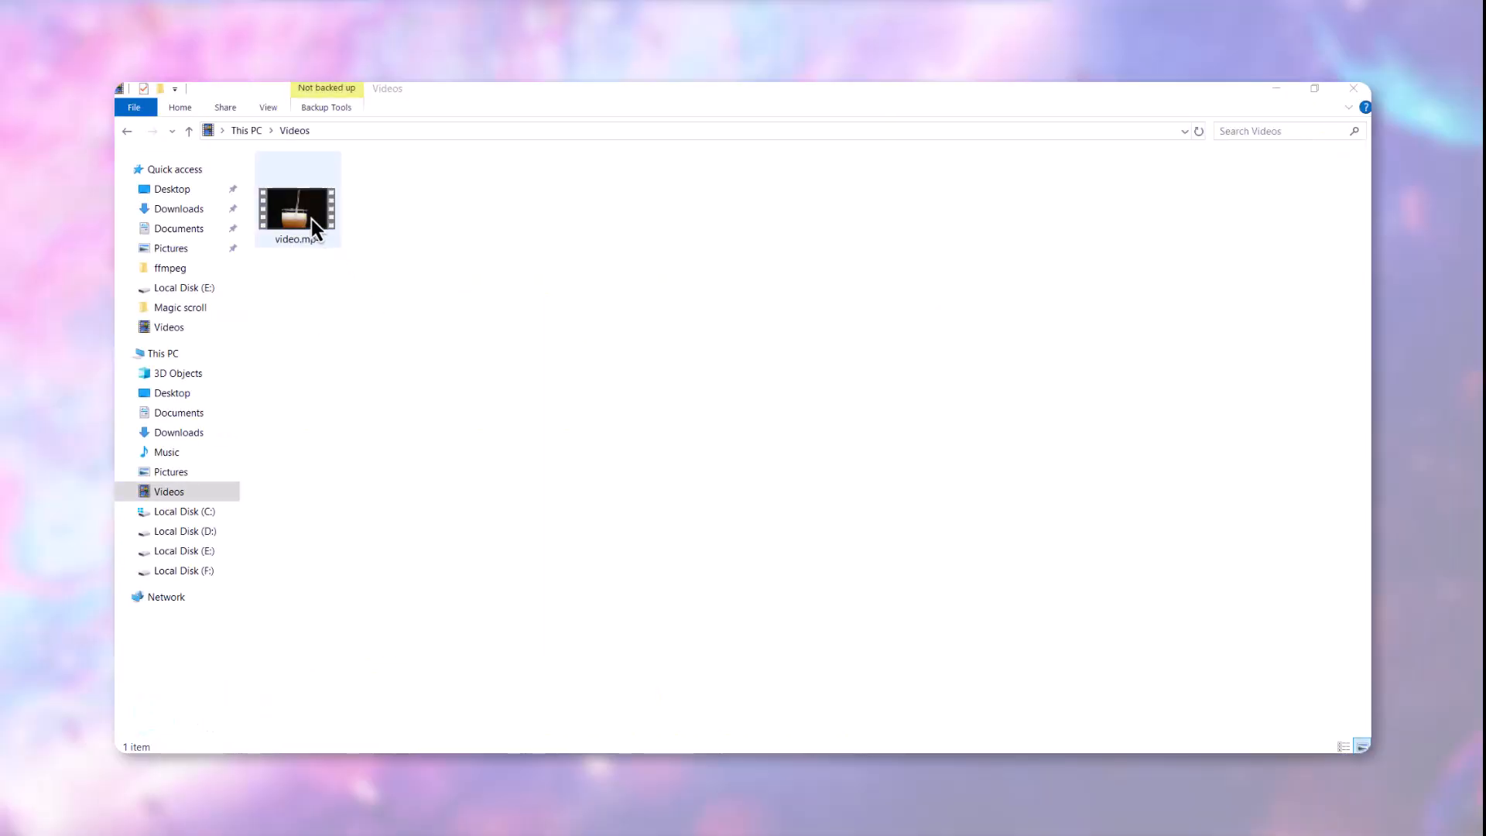
# - Copy video.mp4 from the Videos folder into C:\Users\Infotech
pyautogui.rightClick(311, 221)
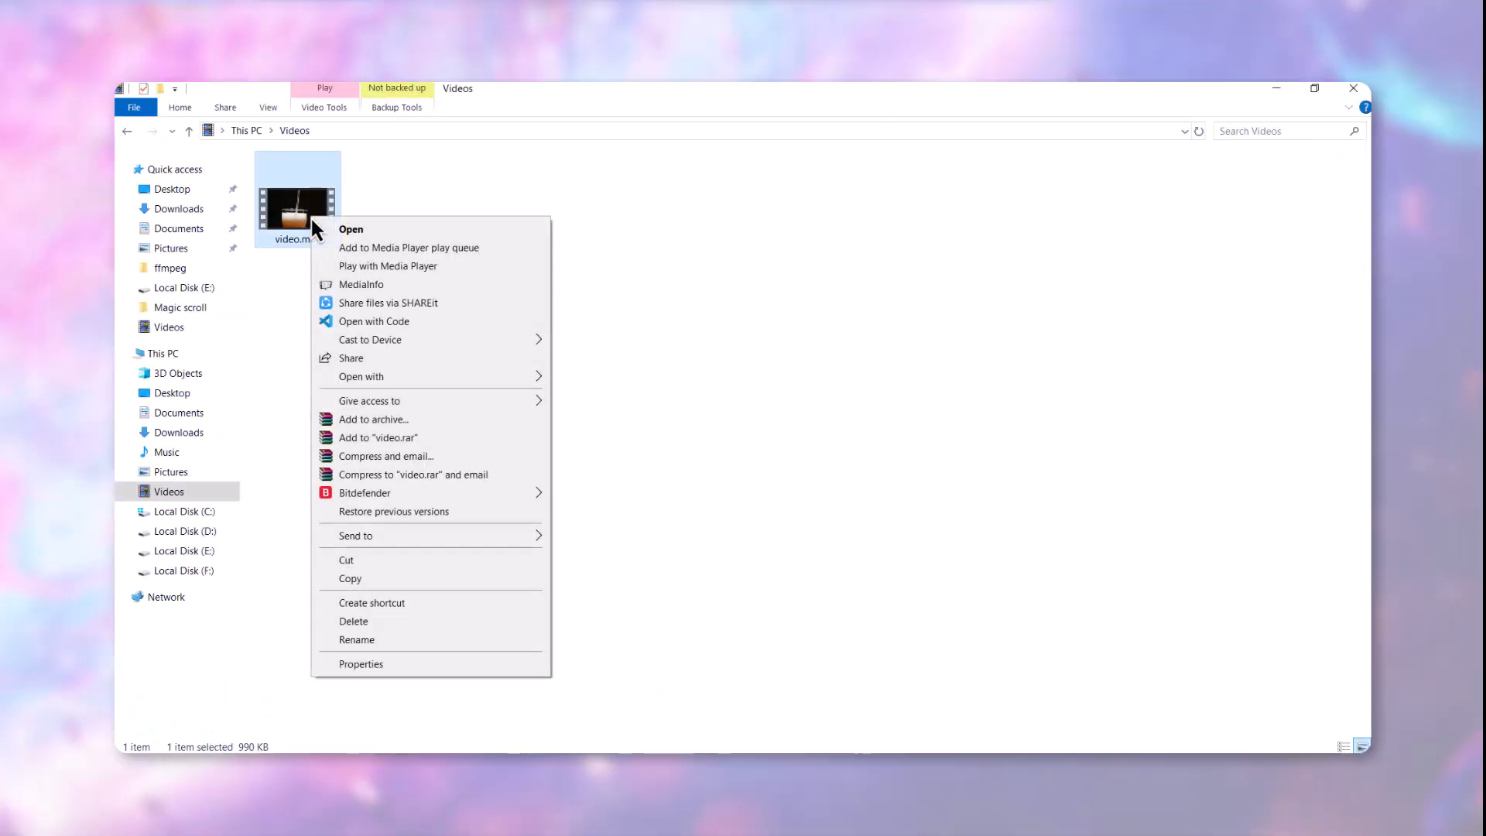
pyautogui.click(393, 577)
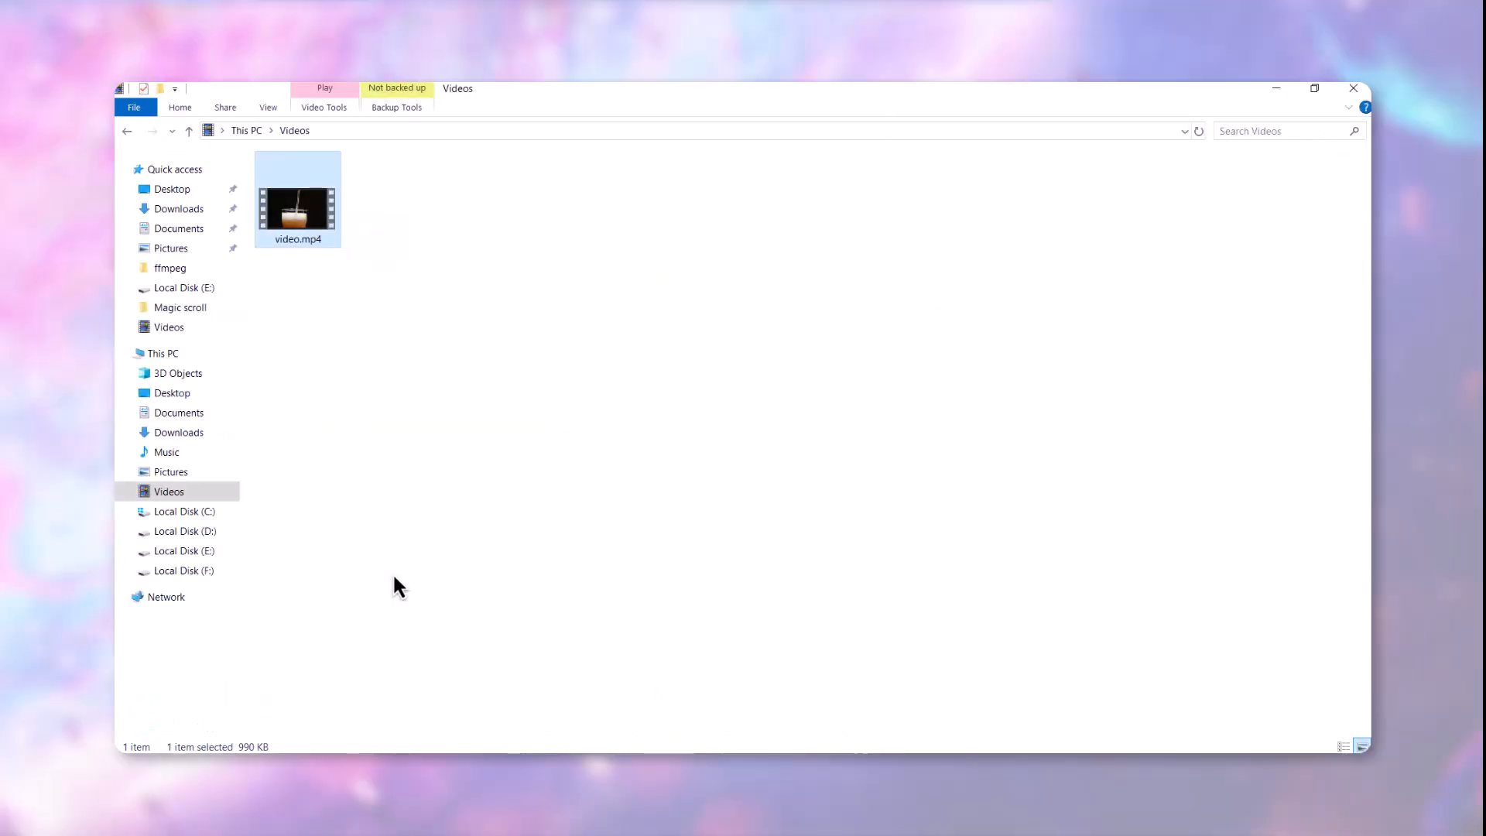
pyautogui.click(207, 514)
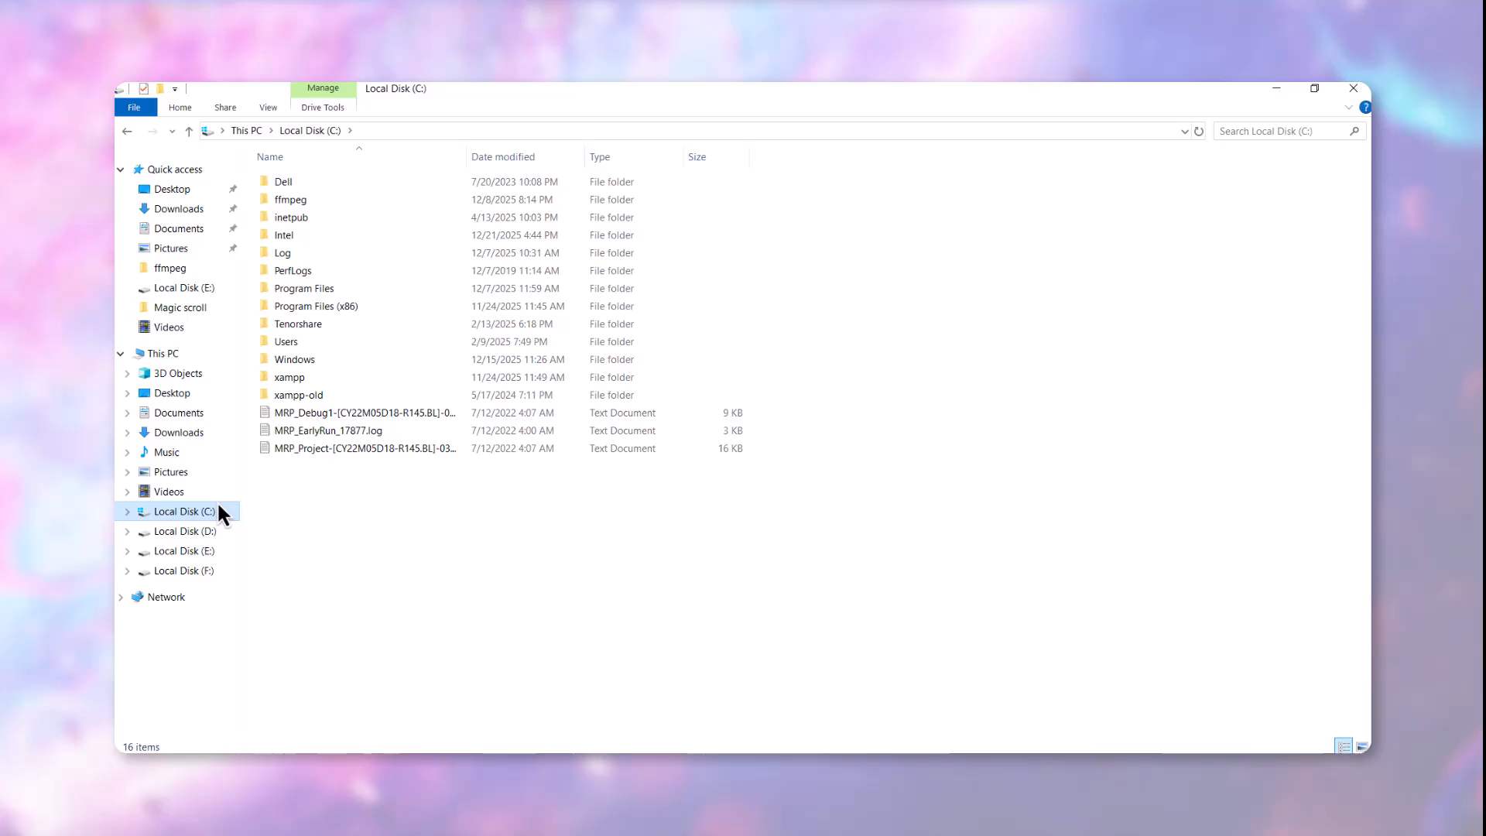
pyautogui.doubleClick(296, 343)
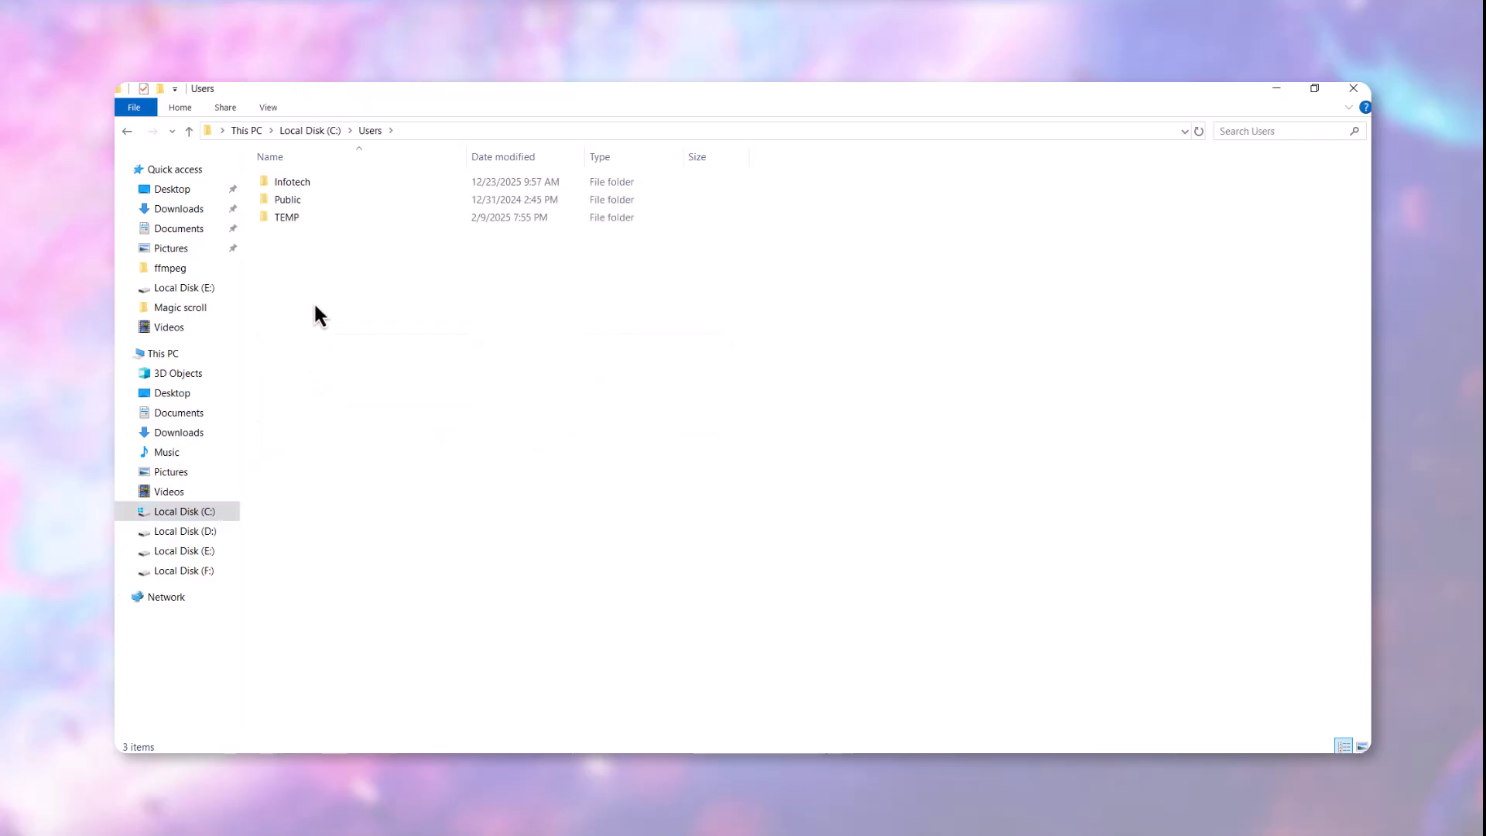
pyautogui.doubleClick(336, 183)
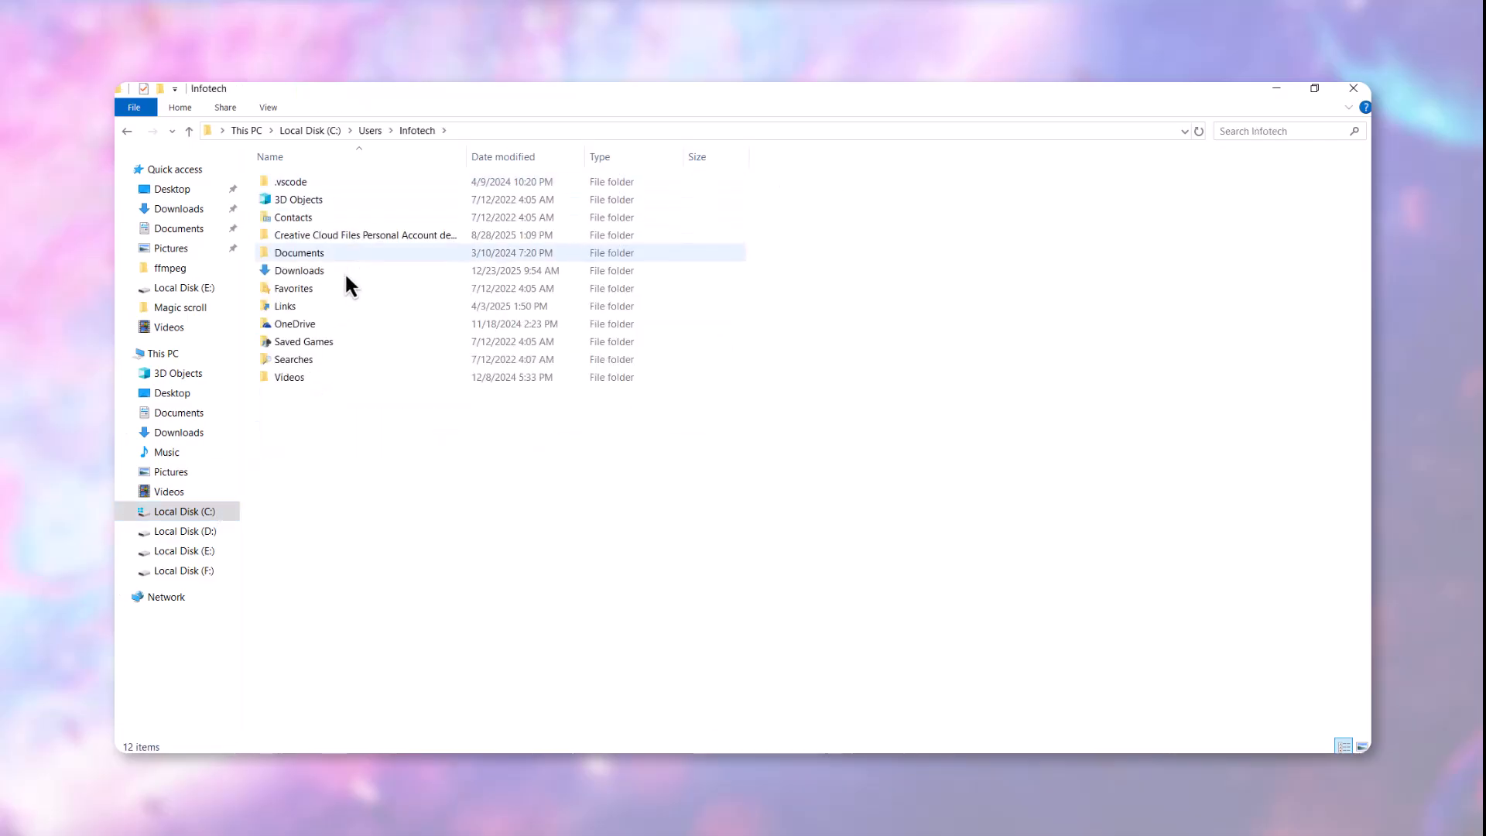
pyautogui.rightClick(369, 419)
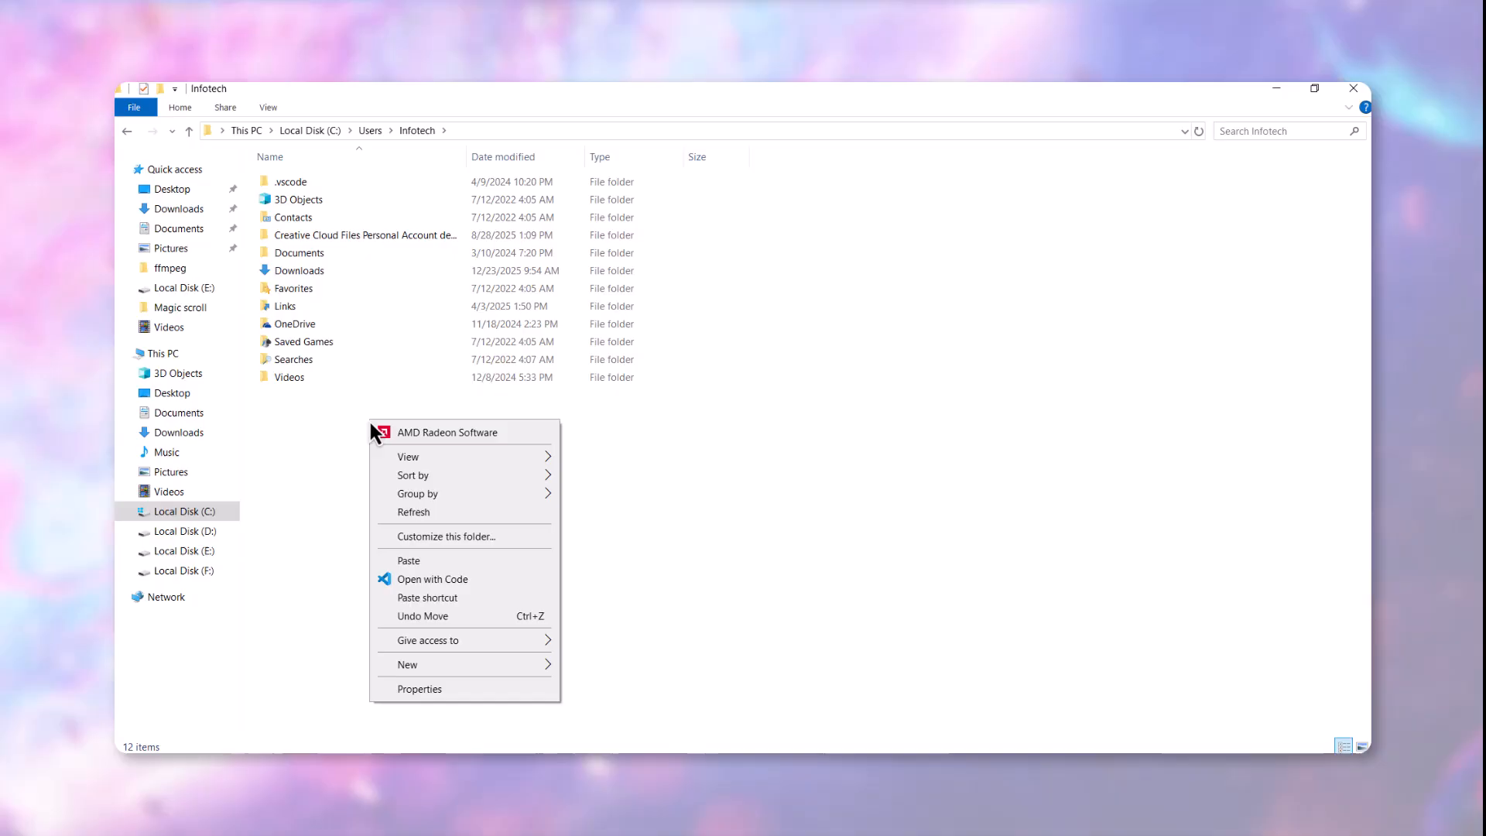
pyautogui.click(426, 562)
# - In Command Prompt, run ffmpeg -i video.mp4 -vf "fps=60" -c:v libx264 -preset slow -crf 22 -g 15 -keyint_min 1 -sc_threshold 0 -pix_fmt yuv420p output.mp4
pyautogui.click(305, 756)
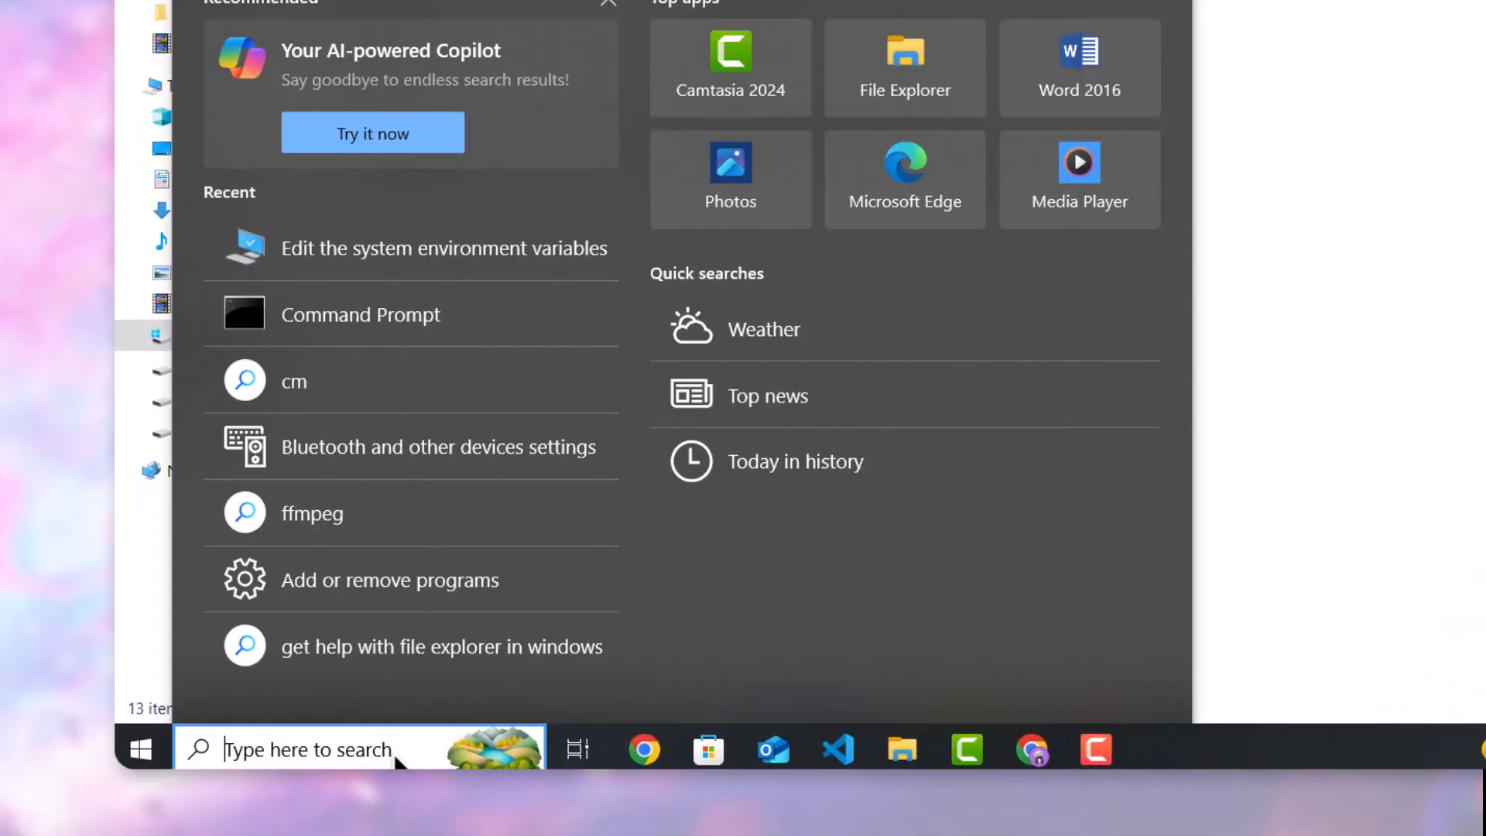
pyautogui.write('Command Prompt')
pyautogui.press('Return')
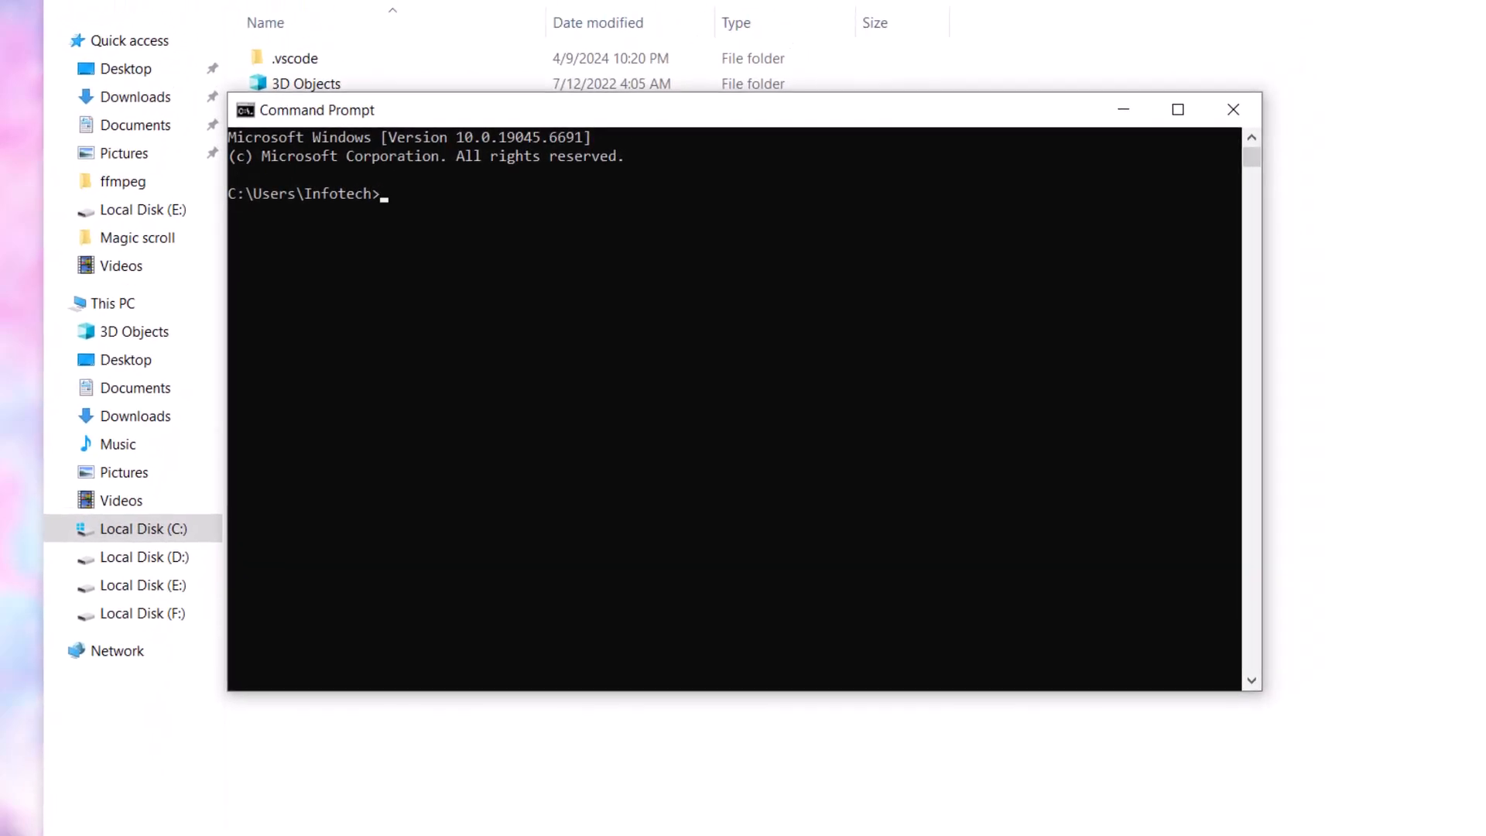
pyautogui.write('ffmpeg -i video.mp4 -vf "fps=60" -c:v libx264 -preset slow -crf 22 -g 15 -keyint_min 1 -sc_threshold 0 -pix_fmt yuv420p output.mp4')
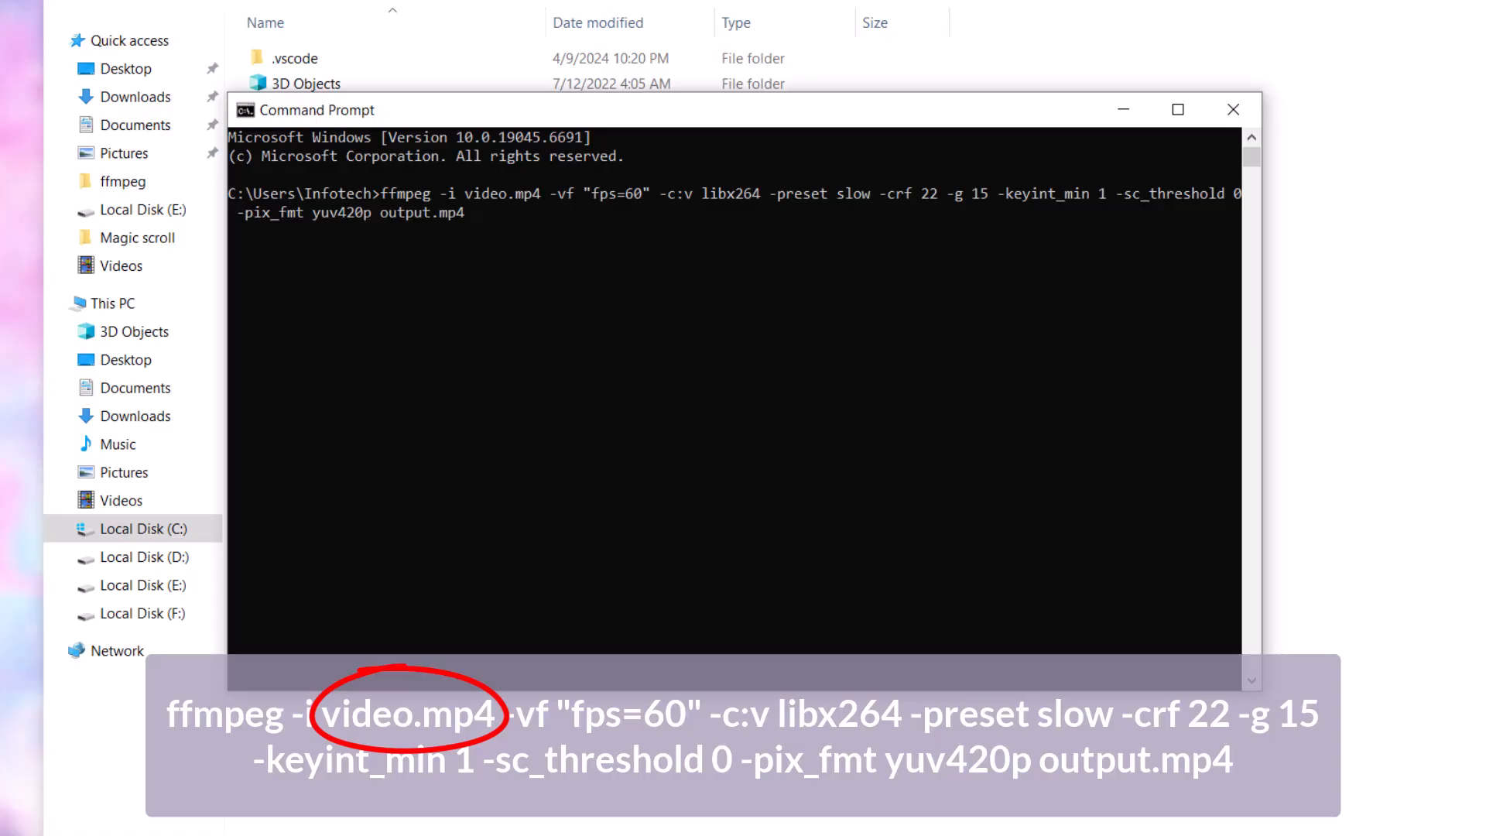
pyautogui.press('Return')
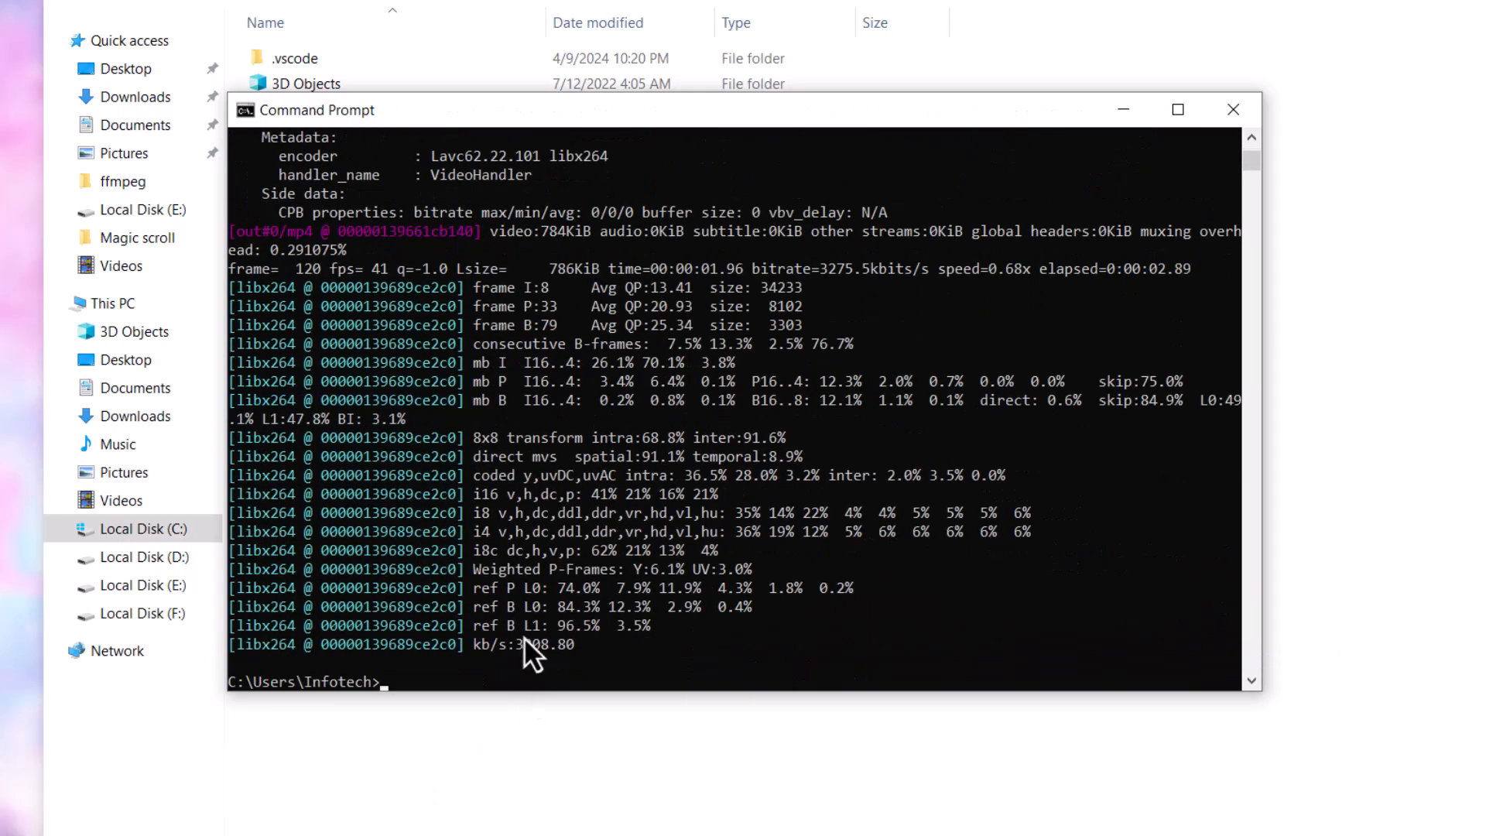
pyautogui.moveTo(907, 113); pyautogui.dragTo(1348, 190)
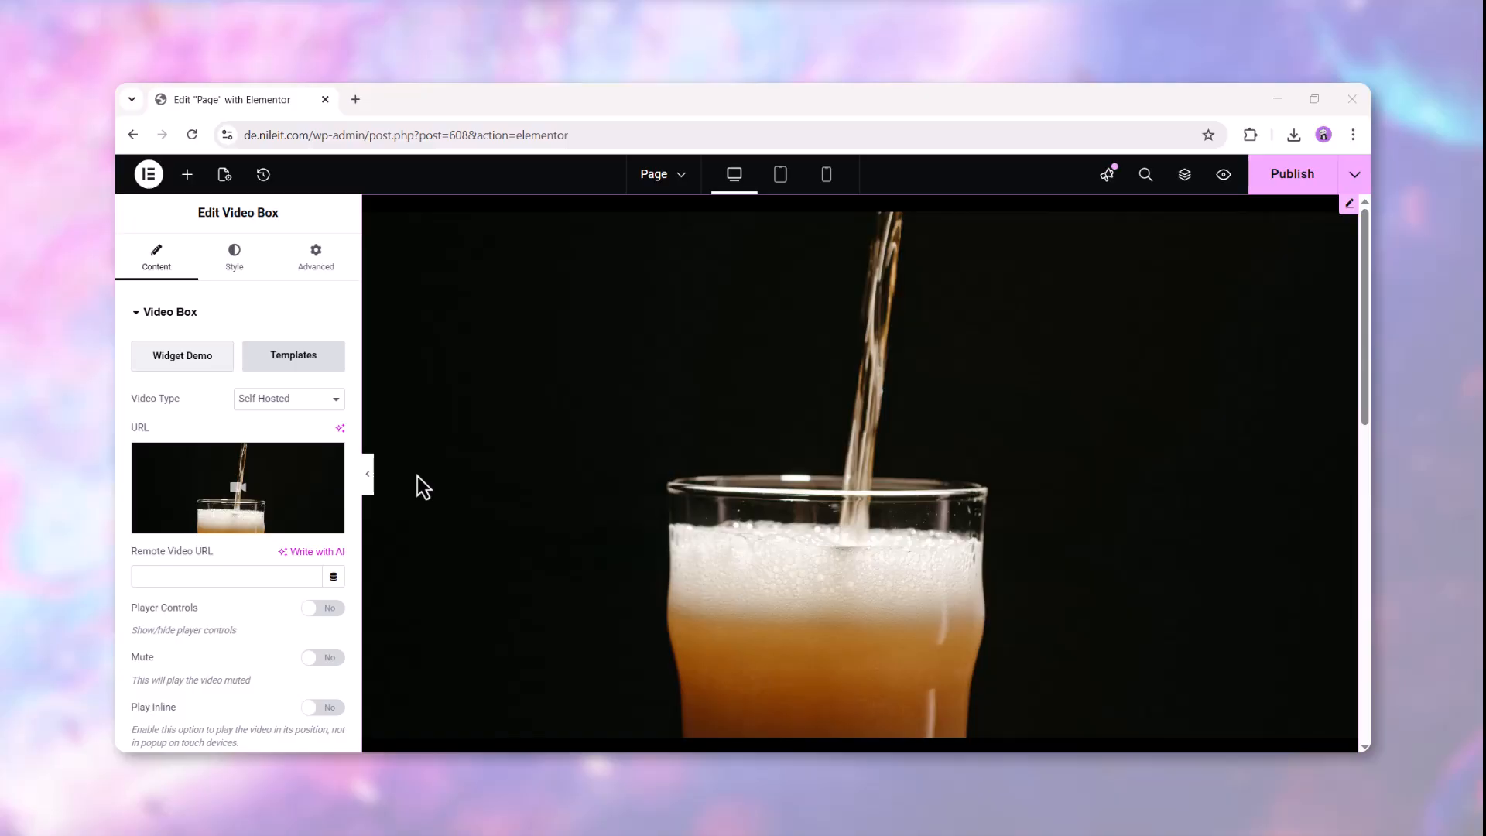
# - In the Elementor page, upload the converted output video as the Video Box's self-hosted video and test its playback on scroll
pyautogui.click(224, 486)
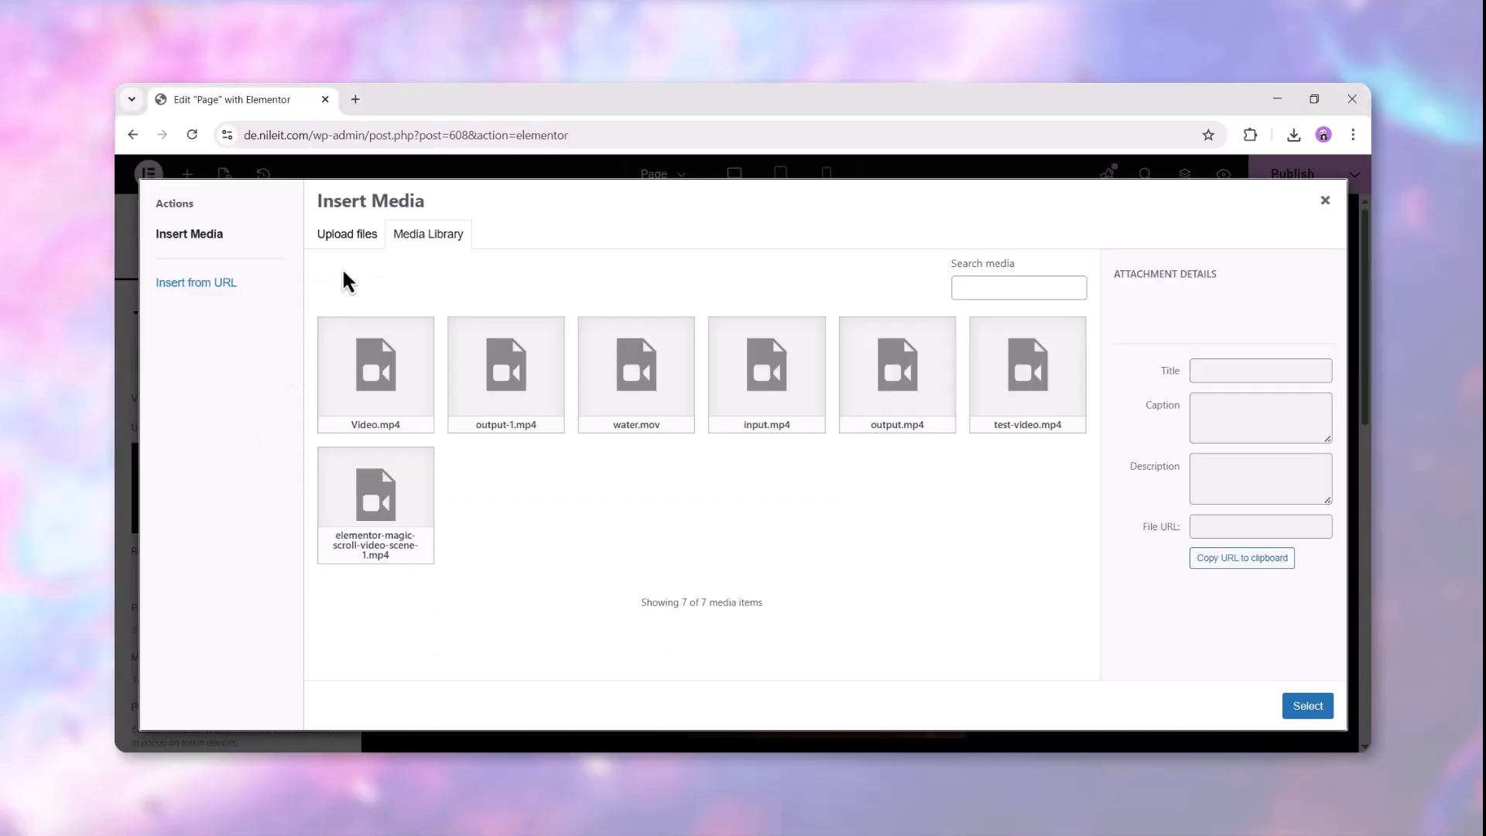
pyautogui.click(359, 236)
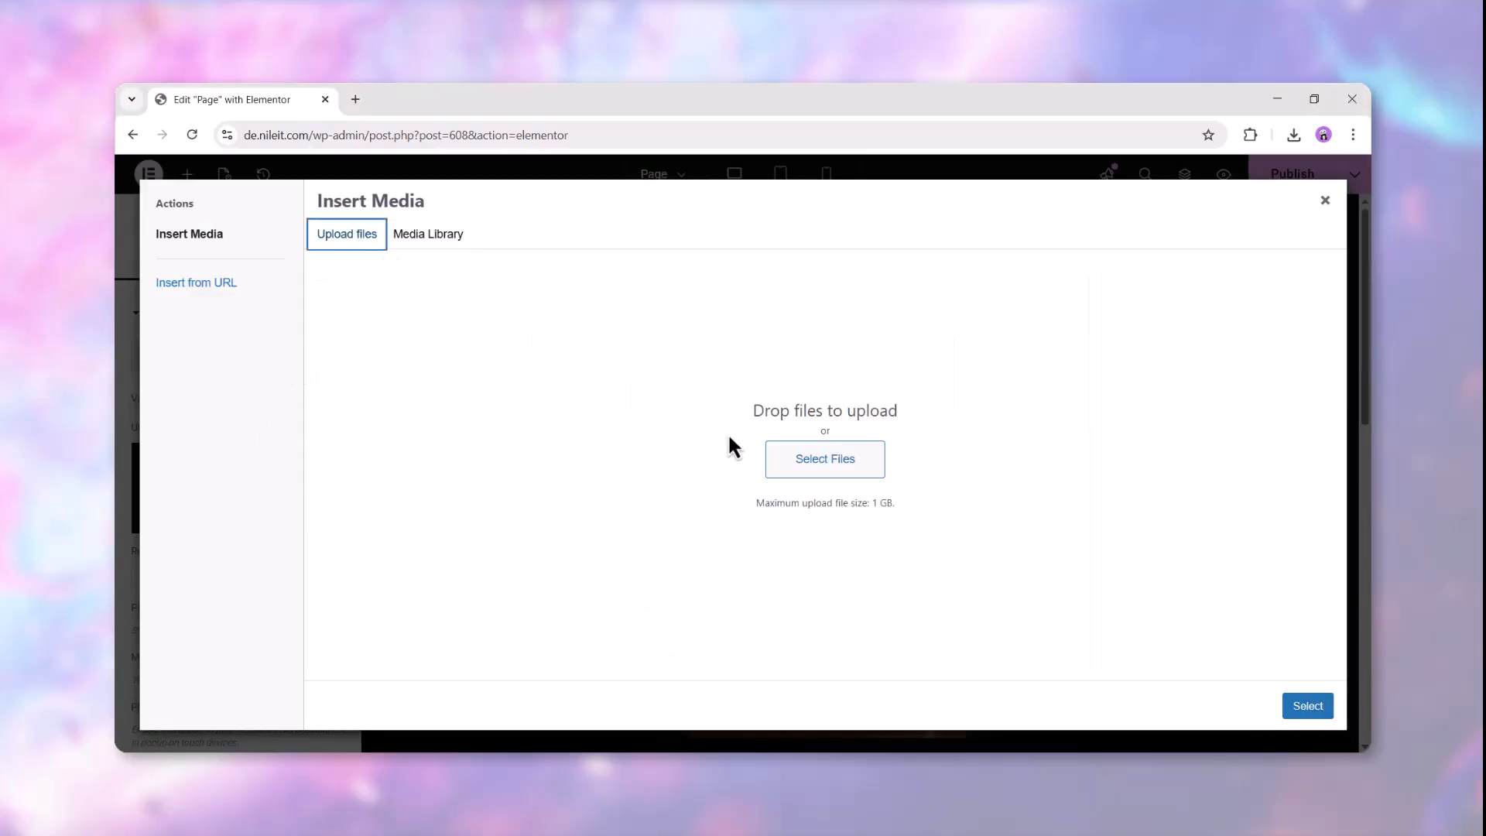
pyautogui.click(797, 468)
pyautogui.click(825, 526)
pyautogui.click(942, 616)
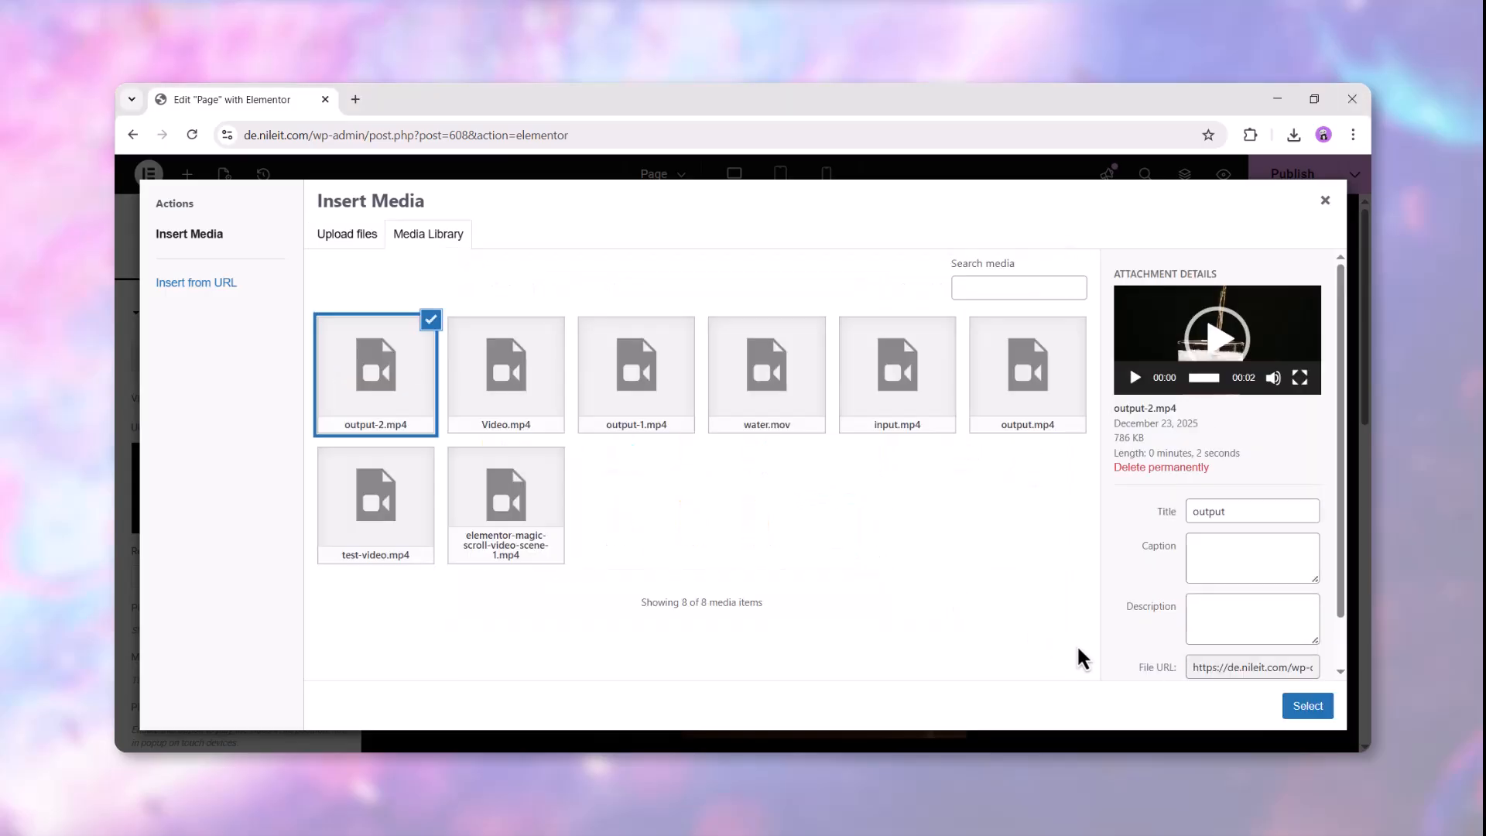
pyautogui.click(1315, 708)
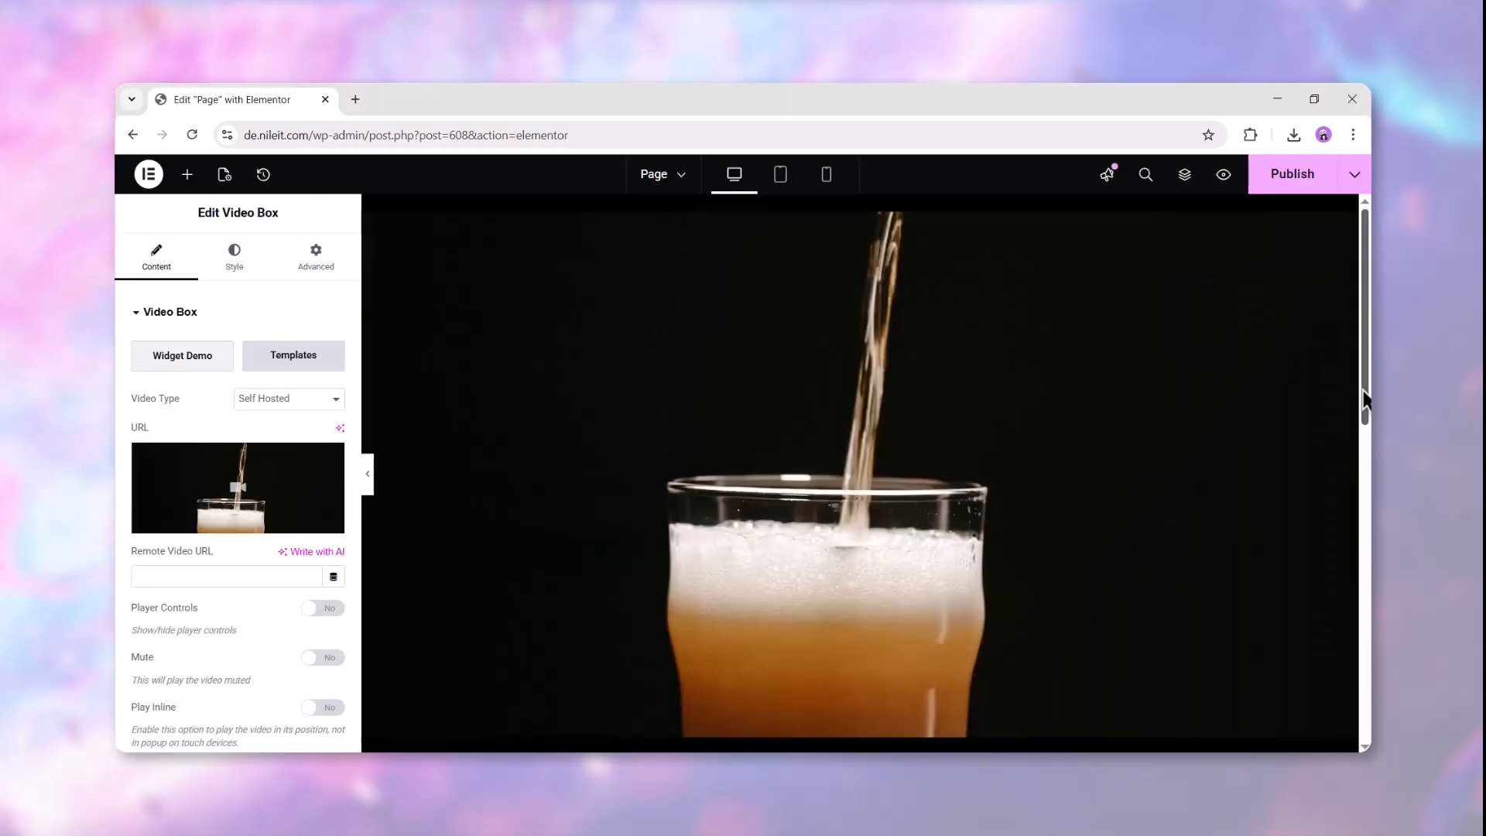
pyautogui.moveTo(1366, 406)
pyautogui.mouseDown()
pyautogui.moveTo(1365, 503)
pyautogui.moveTo(1367, 424)
pyautogui.mouseUp()
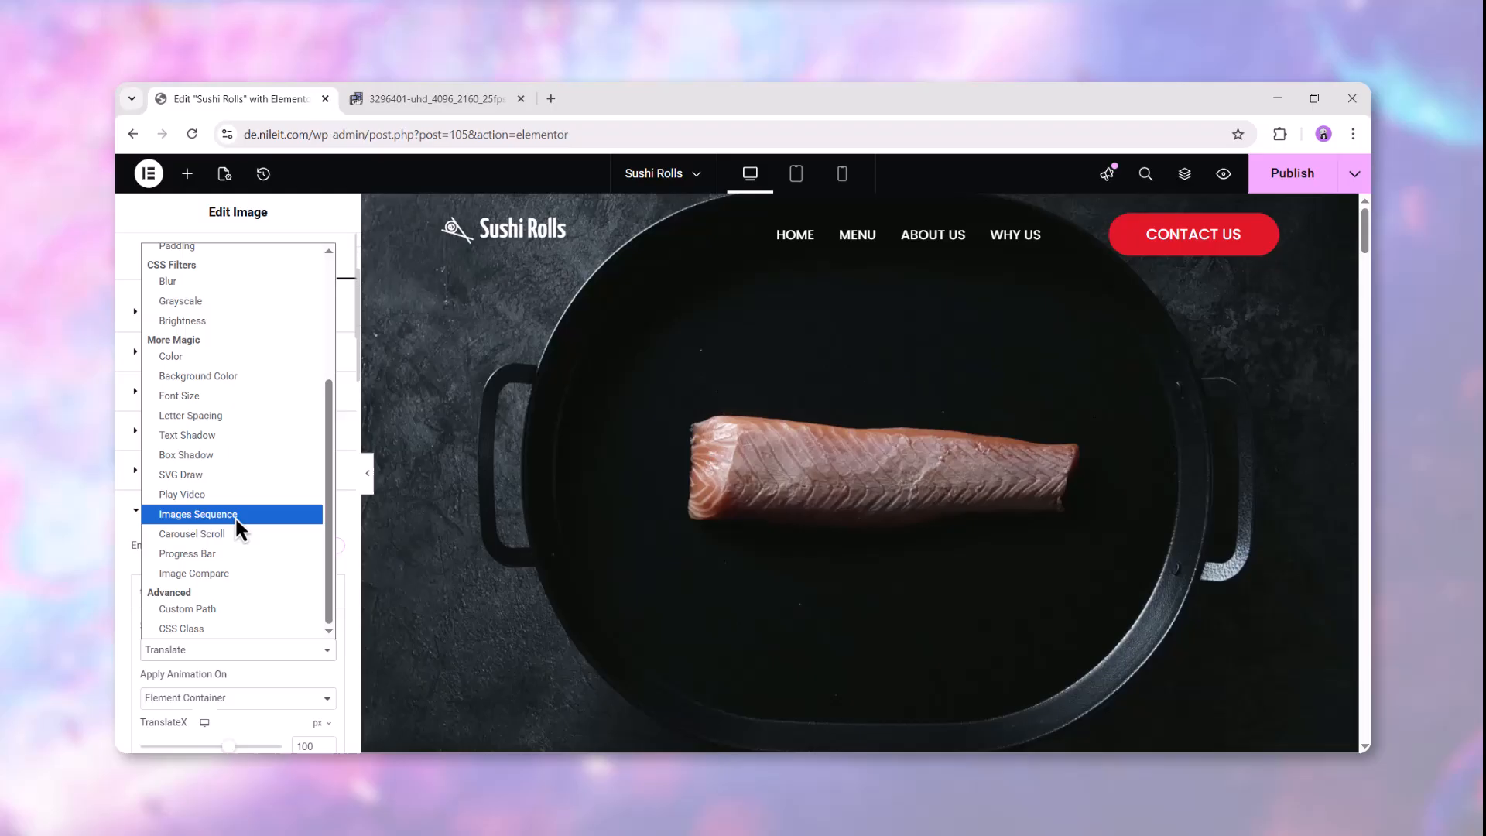
# - Set the image's Magic Scroll animation to Images Sequence and preview the salmon sequence on the Sushi Rolls page in both scroll directions
pyautogui.click(234, 514)
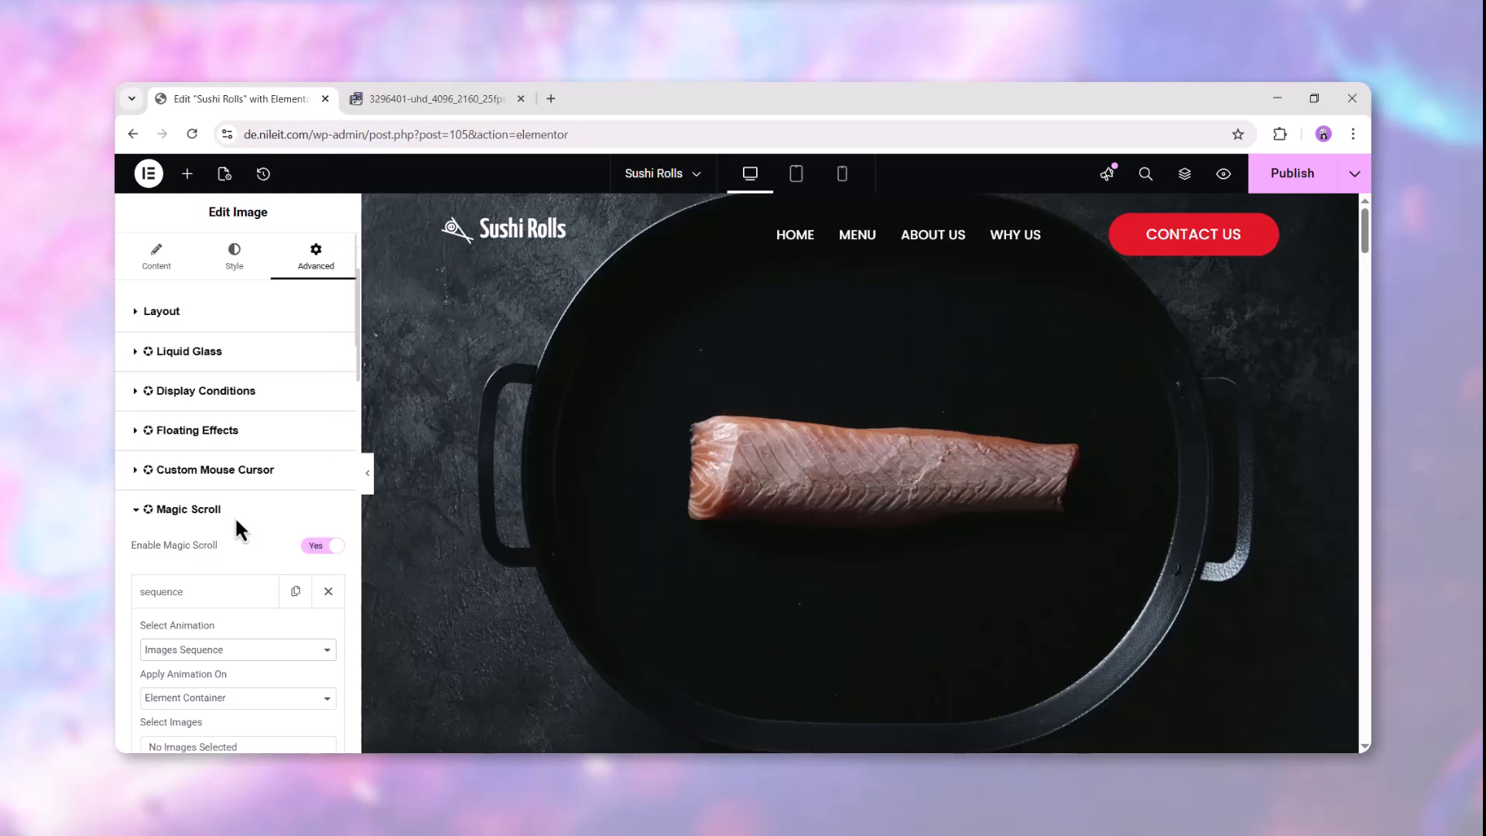
pyautogui.scroll(-2, 236, 522)
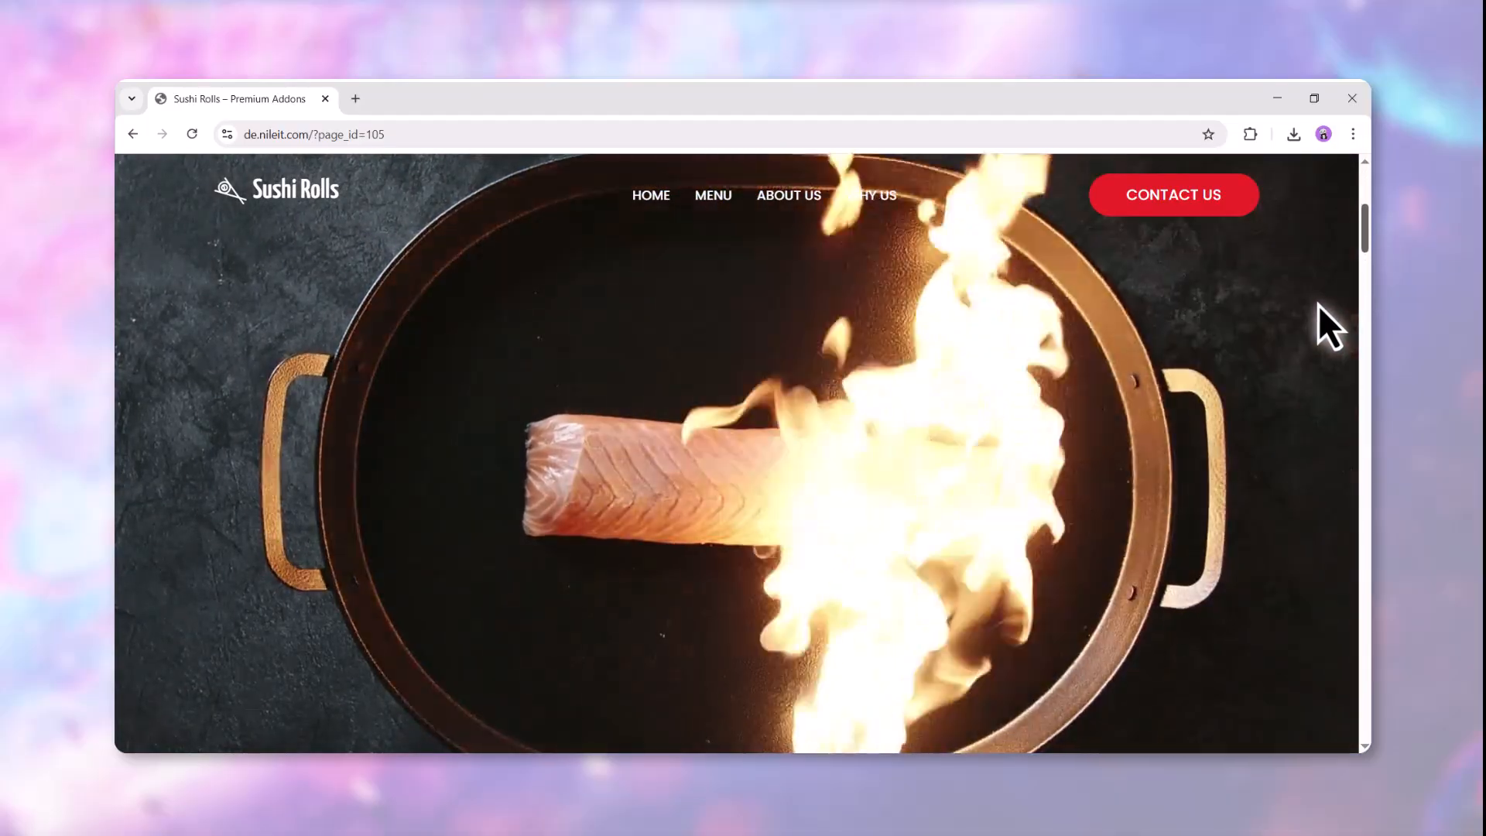
pyautogui.scroll(4, 1316, 305)
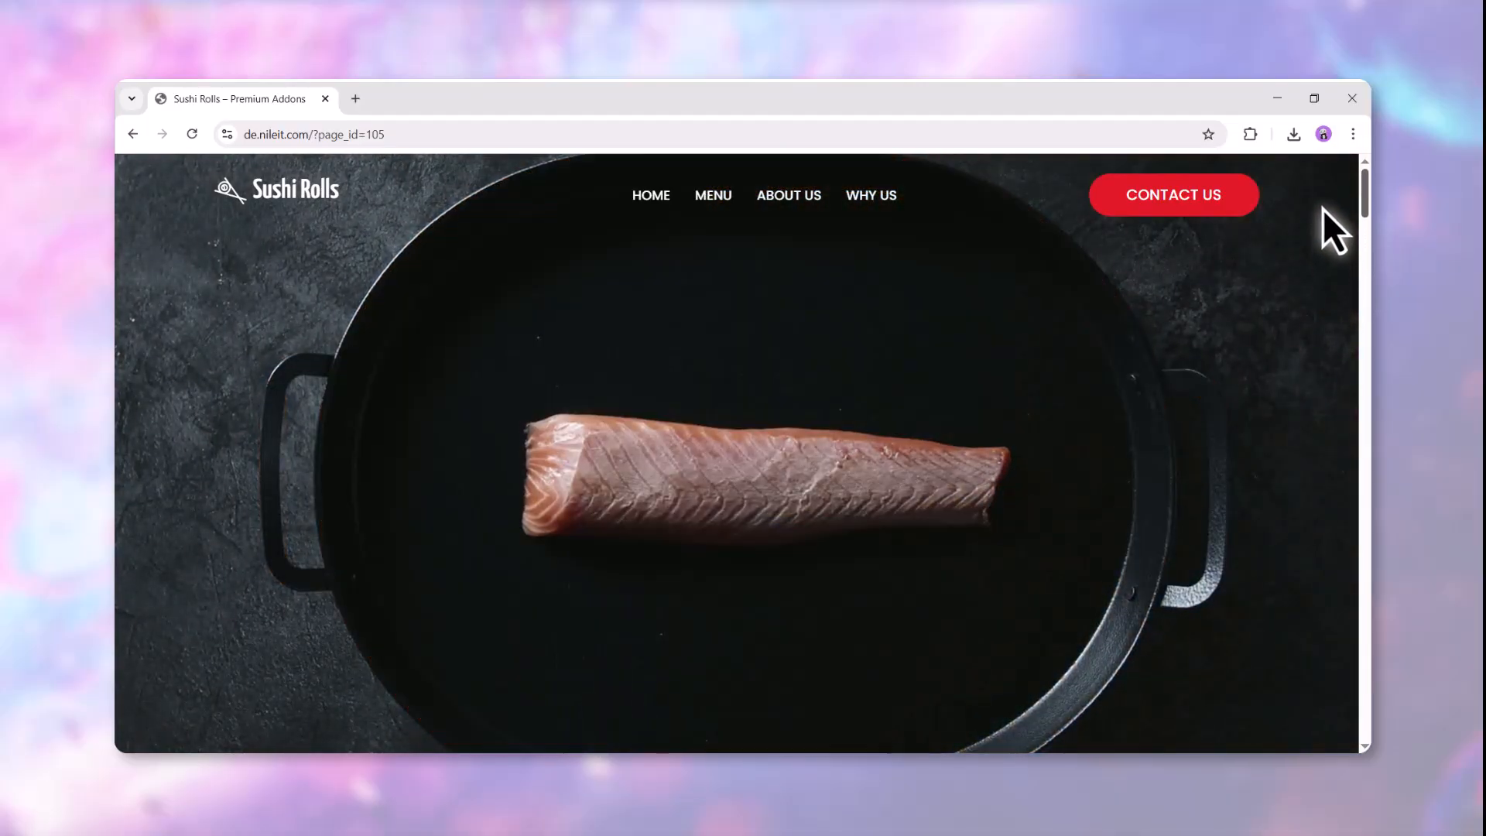
pyautogui.scroll(-3, 1315, 233)
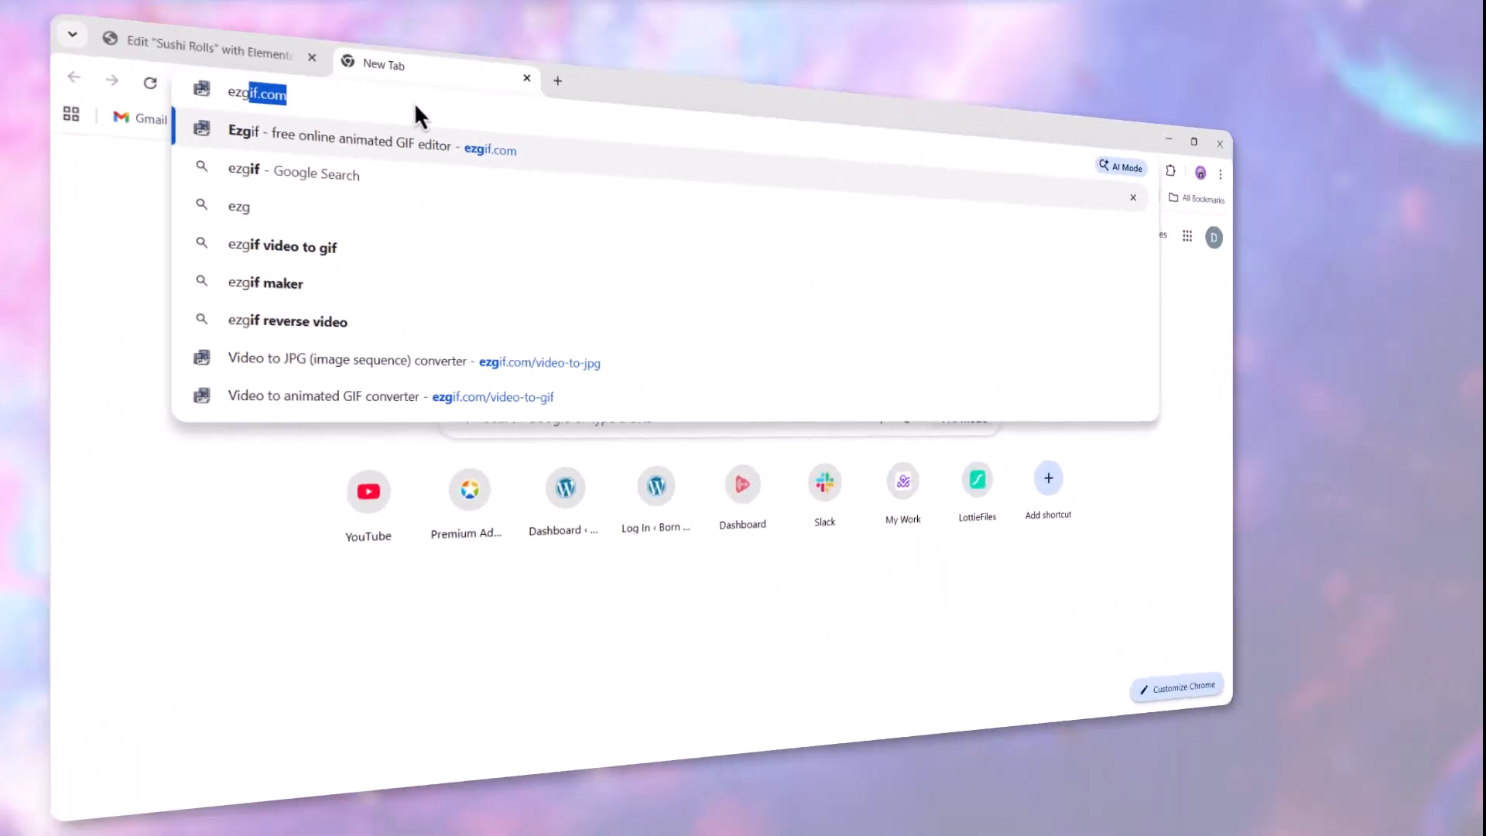
# - Go to ezgif.com in the browser and open its Video to JPG converter
pyautogui.press('Return')
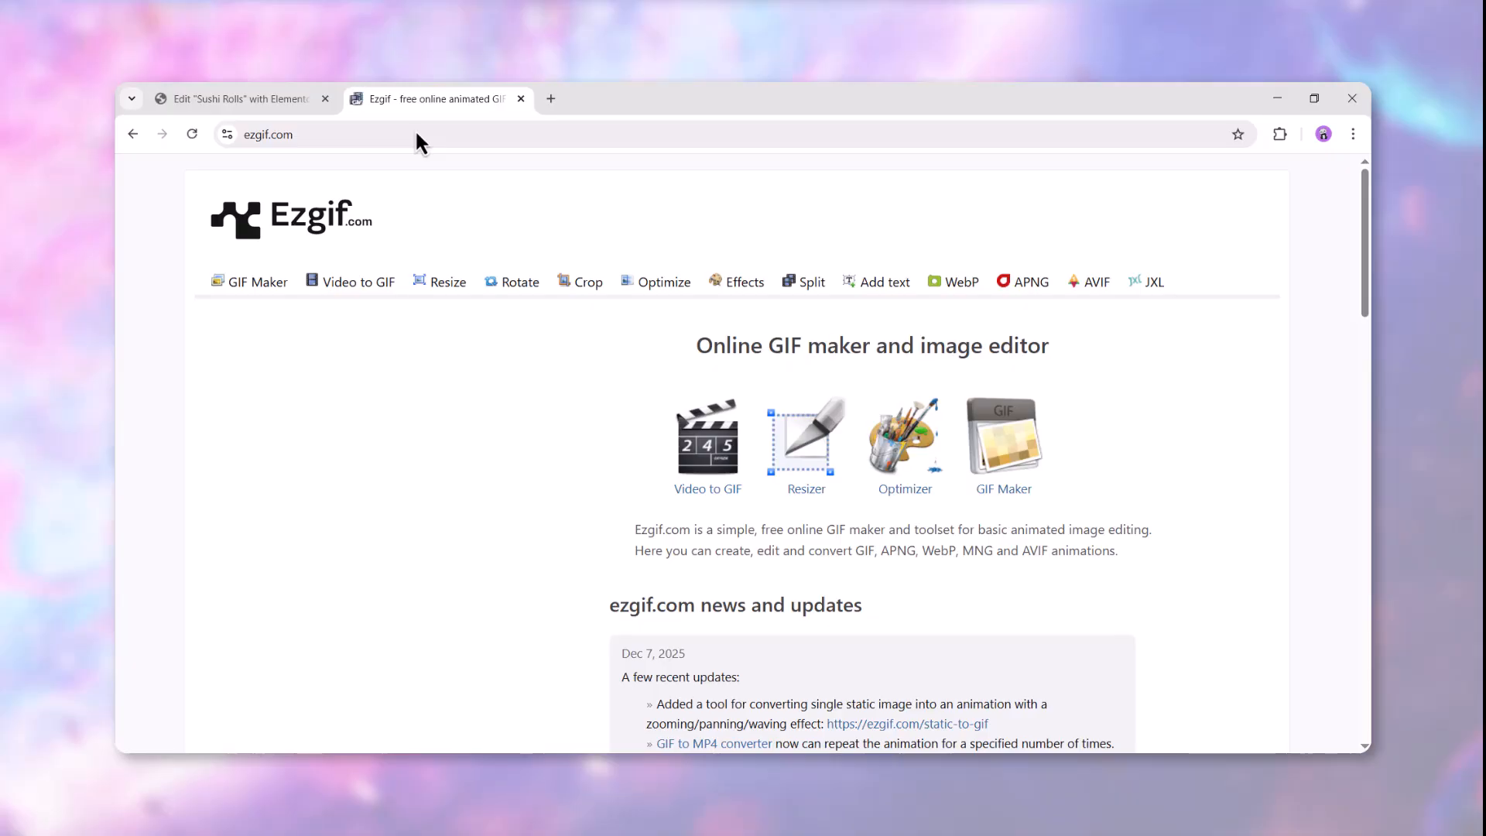
pyautogui.click(364, 280)
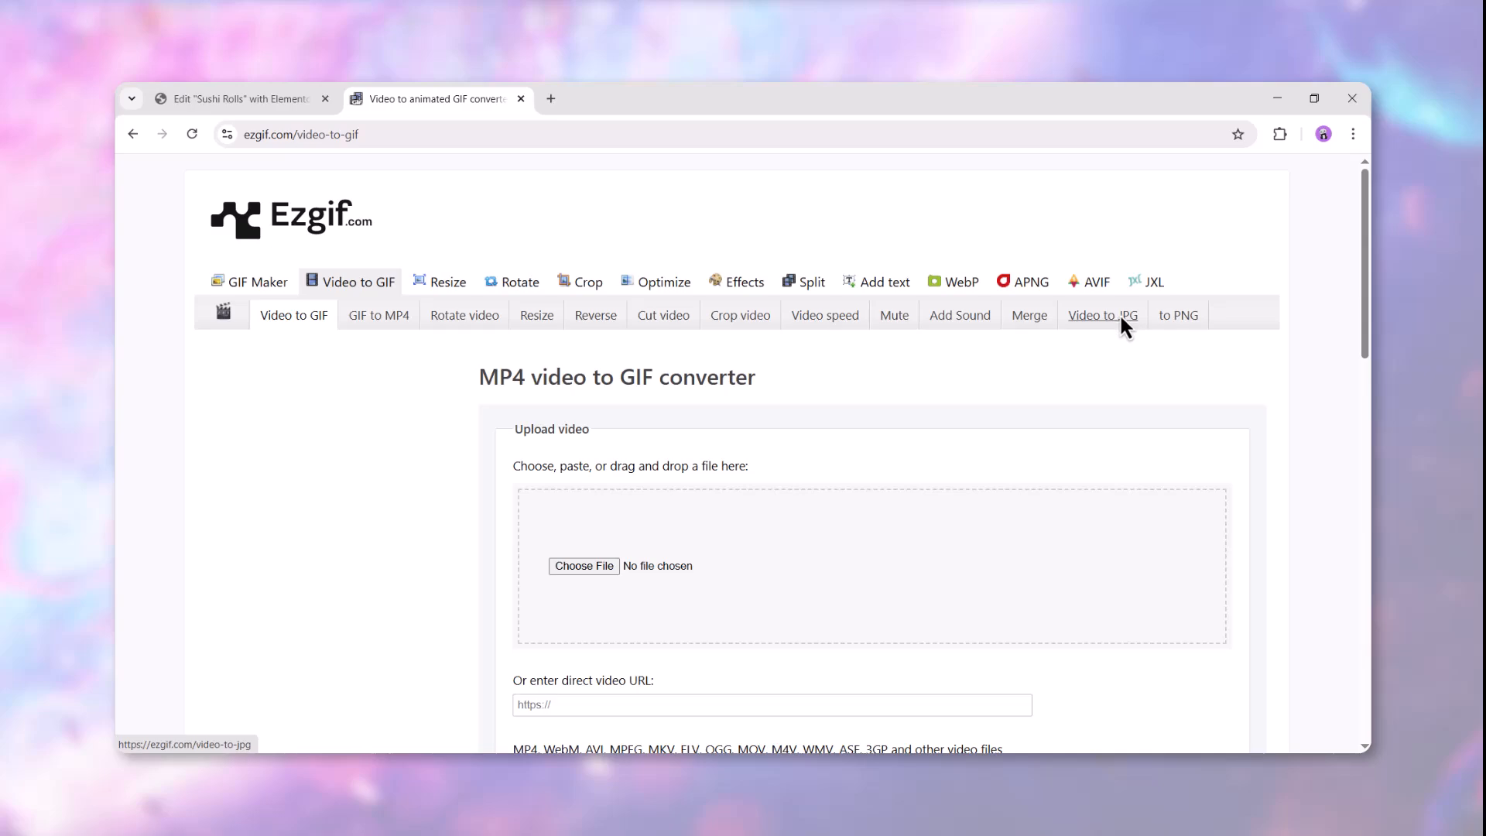
pyautogui.click(1121, 318)
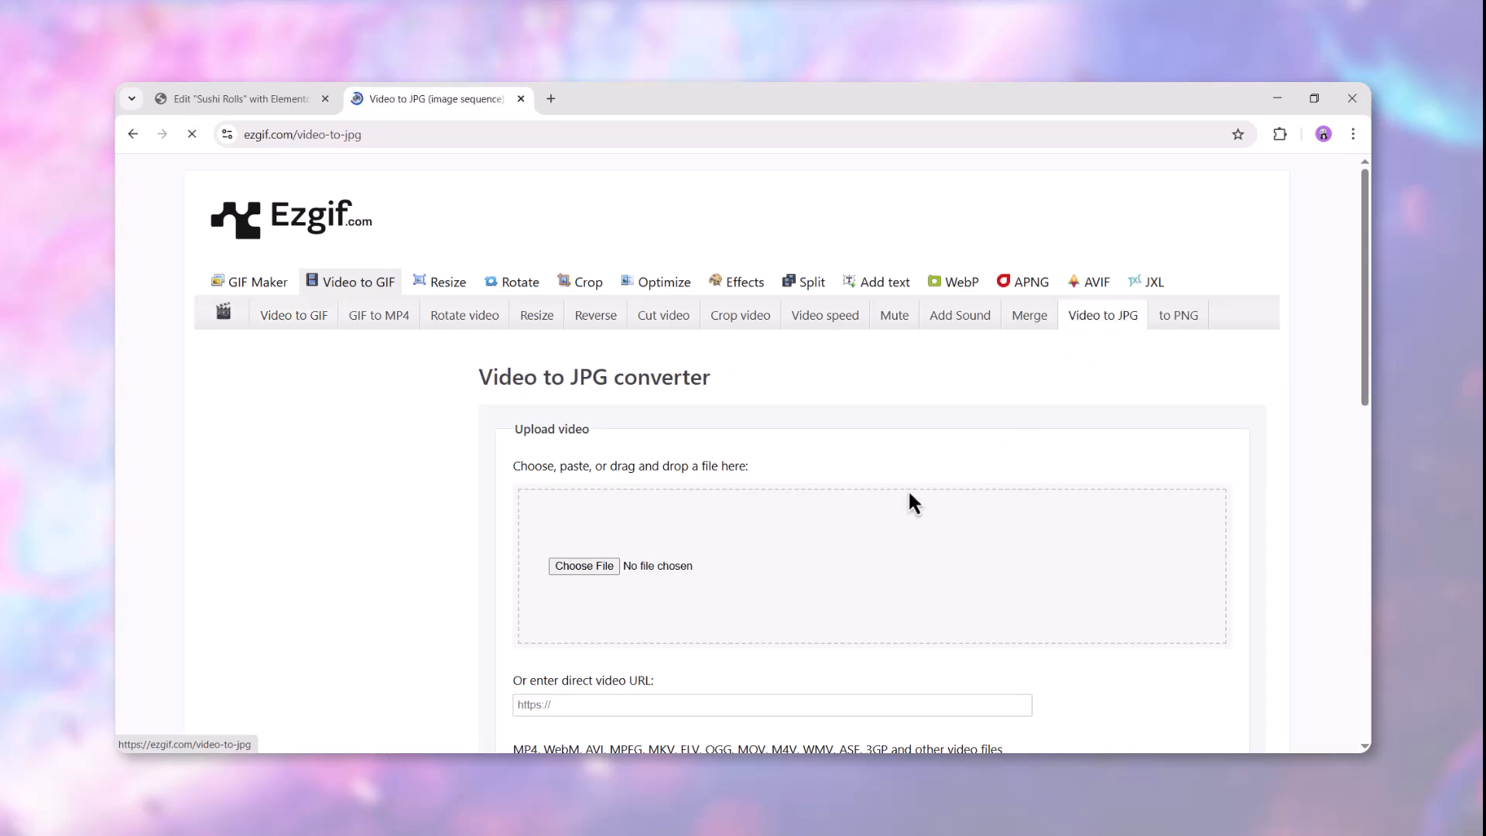
# - Upload 3296401-uhd_4096_2160_25fps.mp4 from the Downloads folder to the Video to JPG converter
pyautogui.scroll(-2, 867, 522)
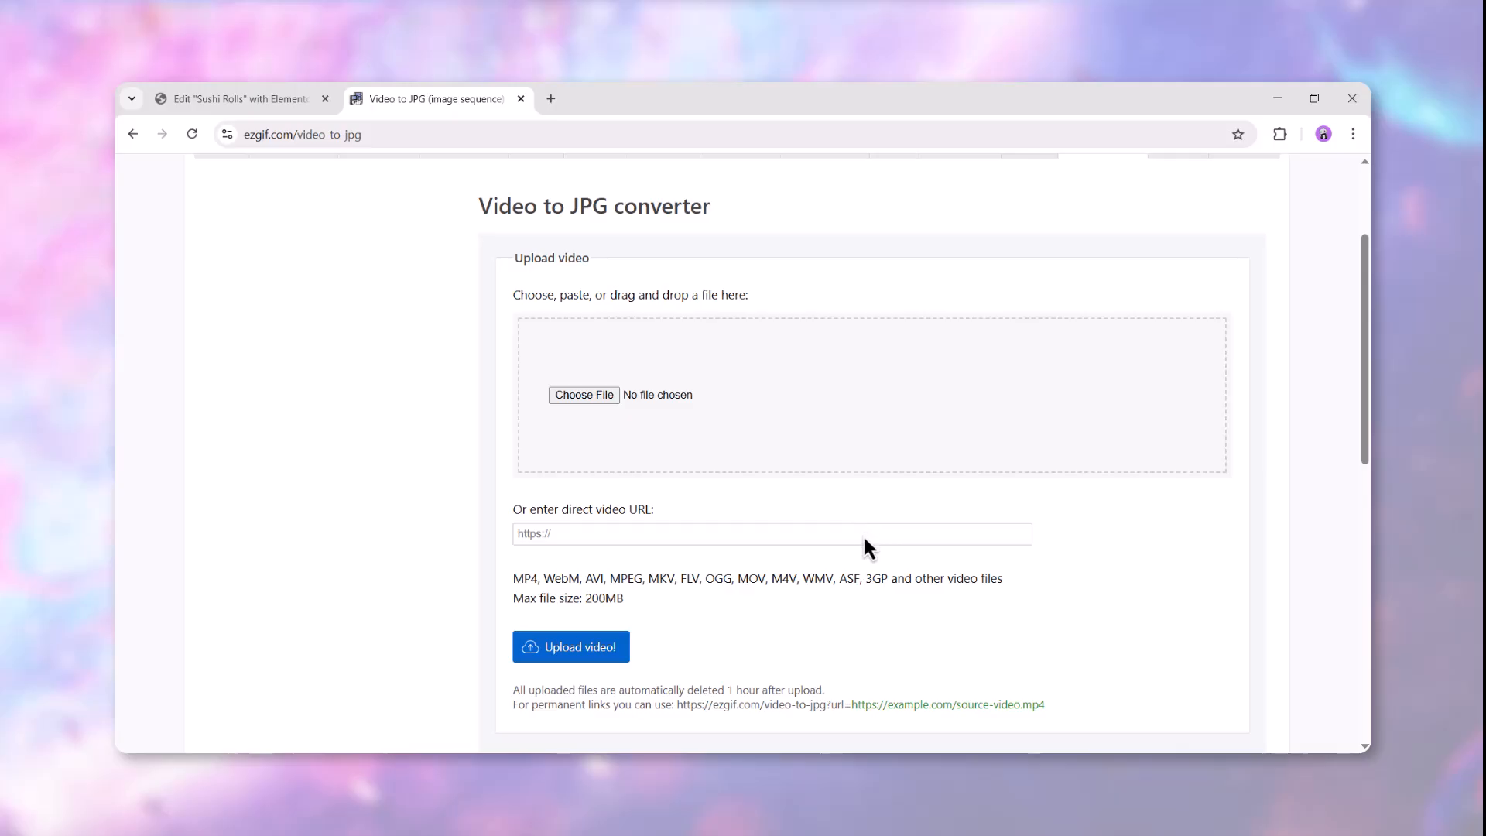
pyautogui.click(588, 395)
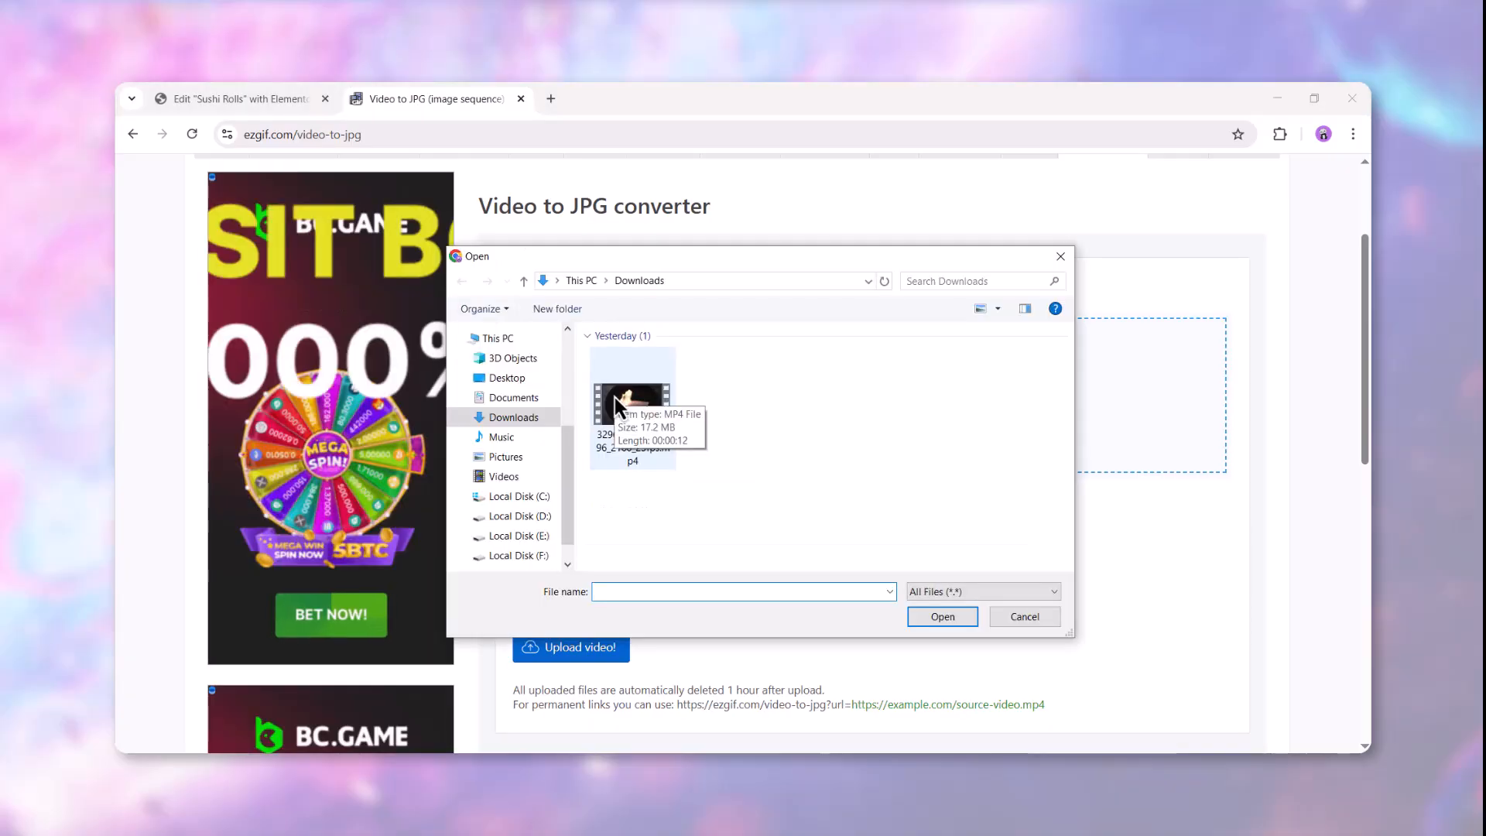
pyautogui.click(616, 400)
pyautogui.doubleClick(614, 400)
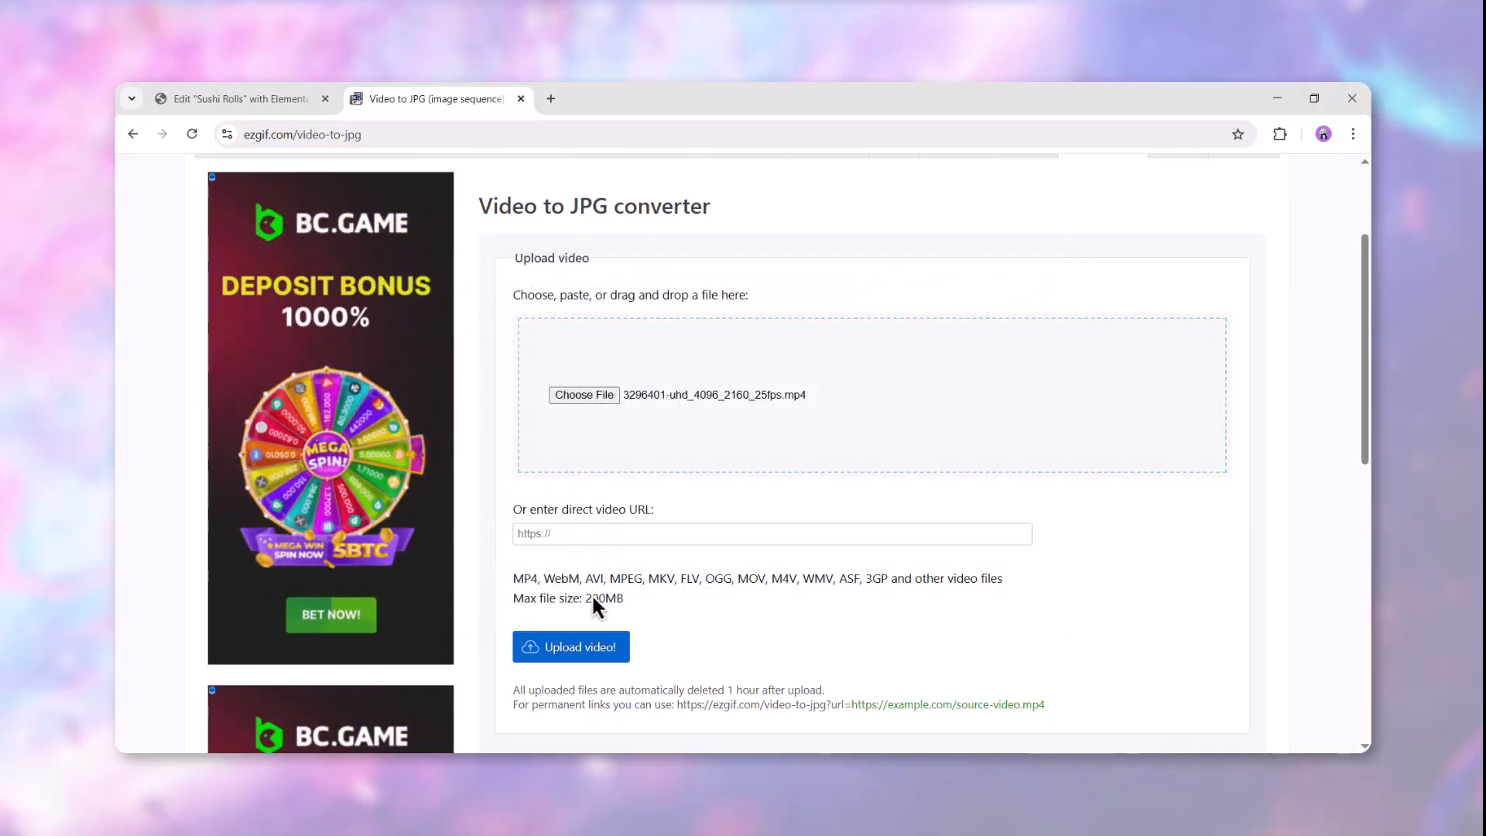
pyautogui.click(588, 647)
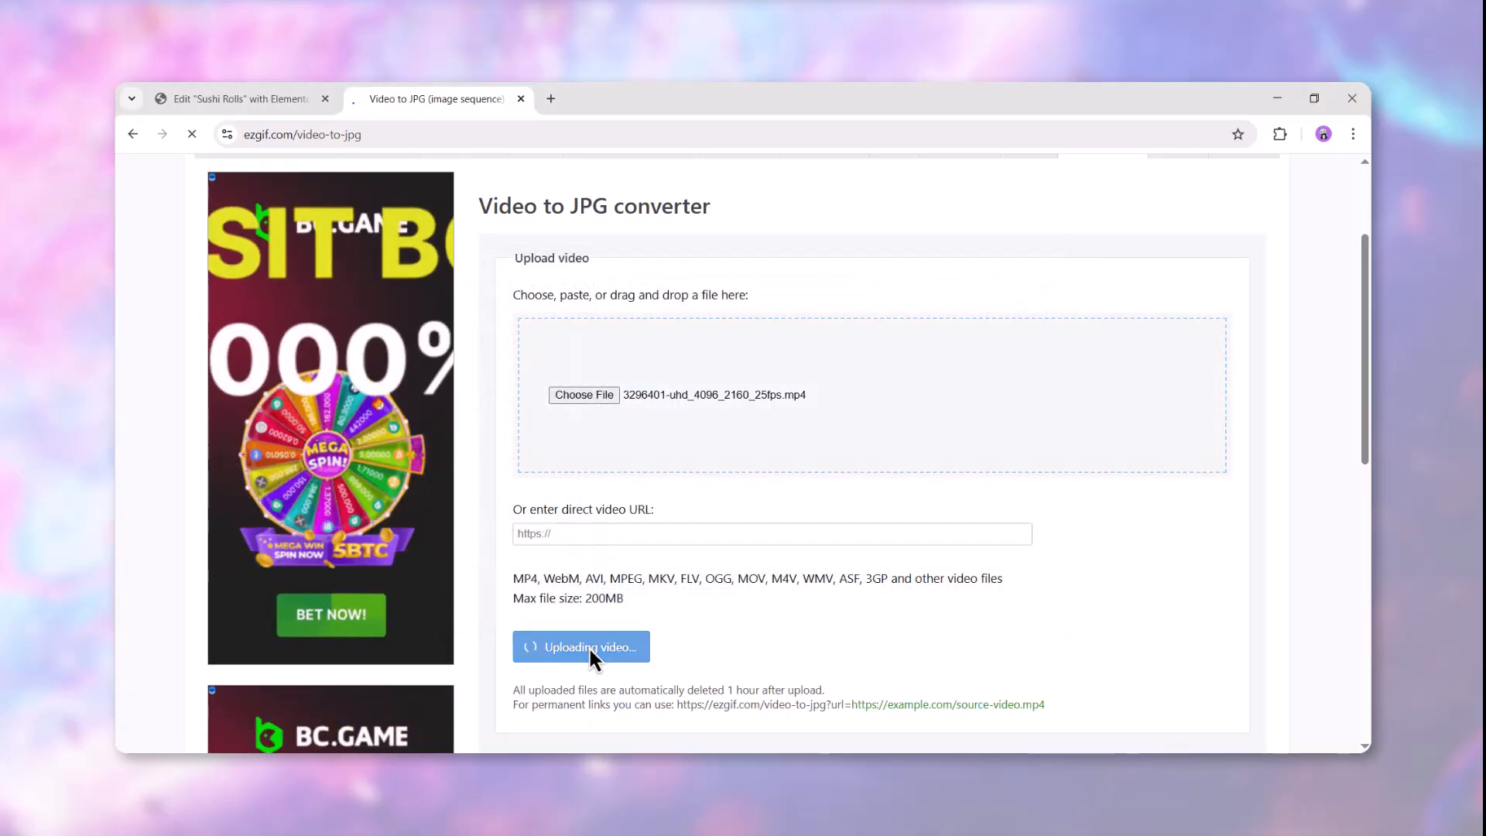
# - Convert the video to JPG from 0 to 12 seconds at Original (up to 1920px) size and 10 FPS
pyautogui.scroll(-5, 589, 651)
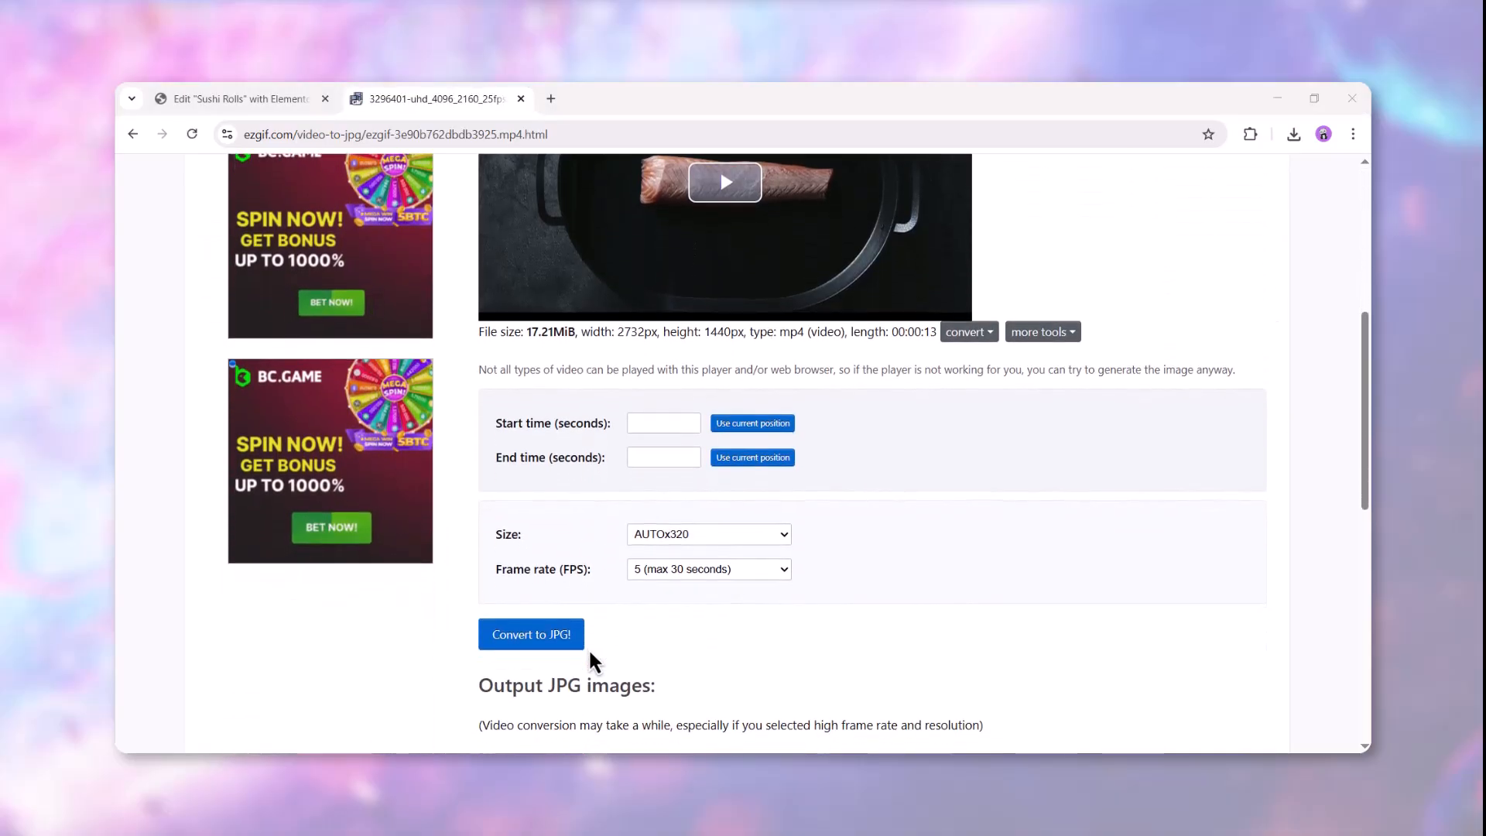
pyautogui.click(648, 425)
pyautogui.write('0')
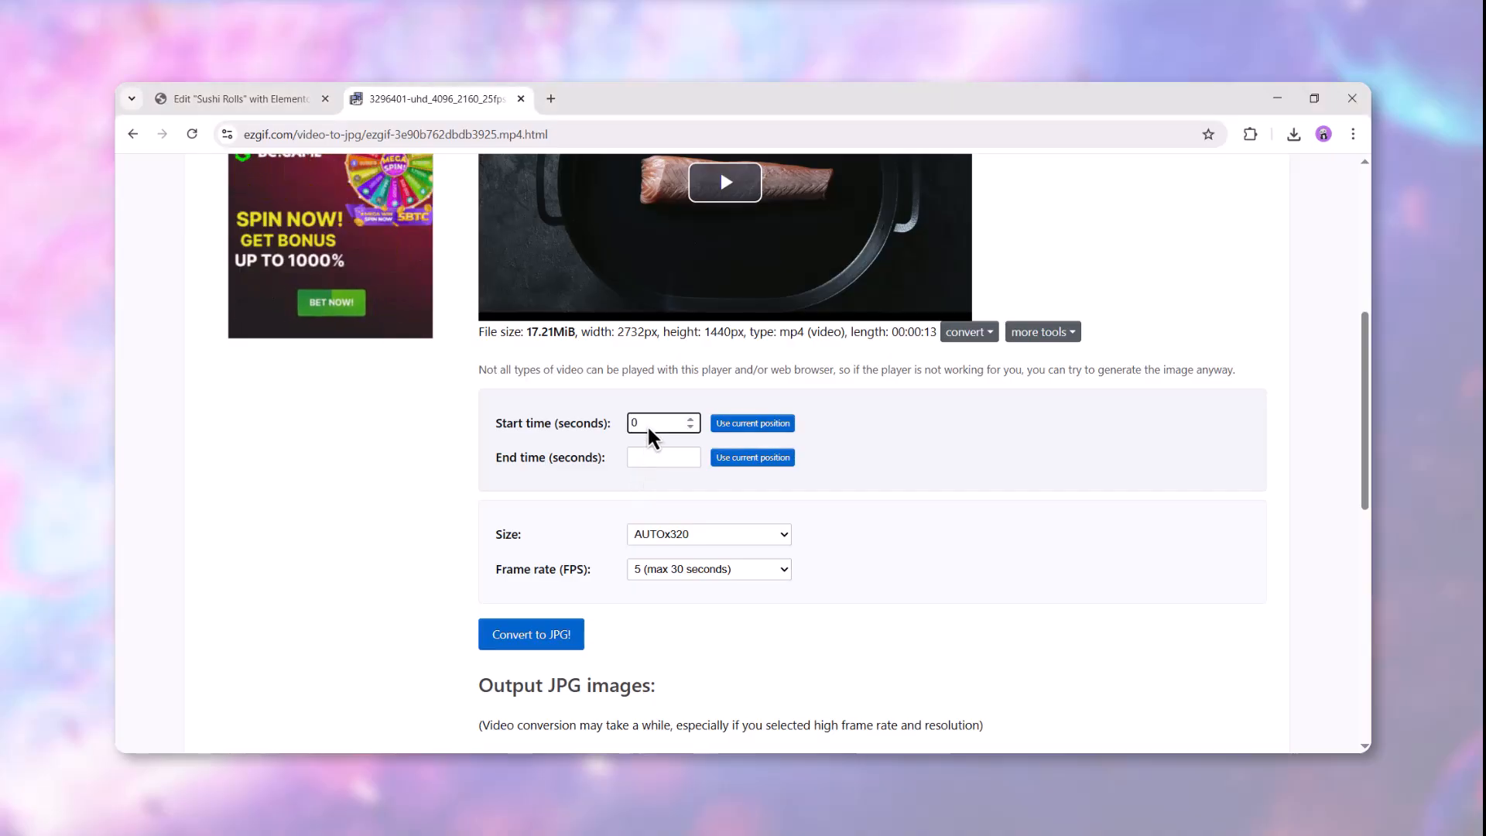
pyautogui.click(651, 455)
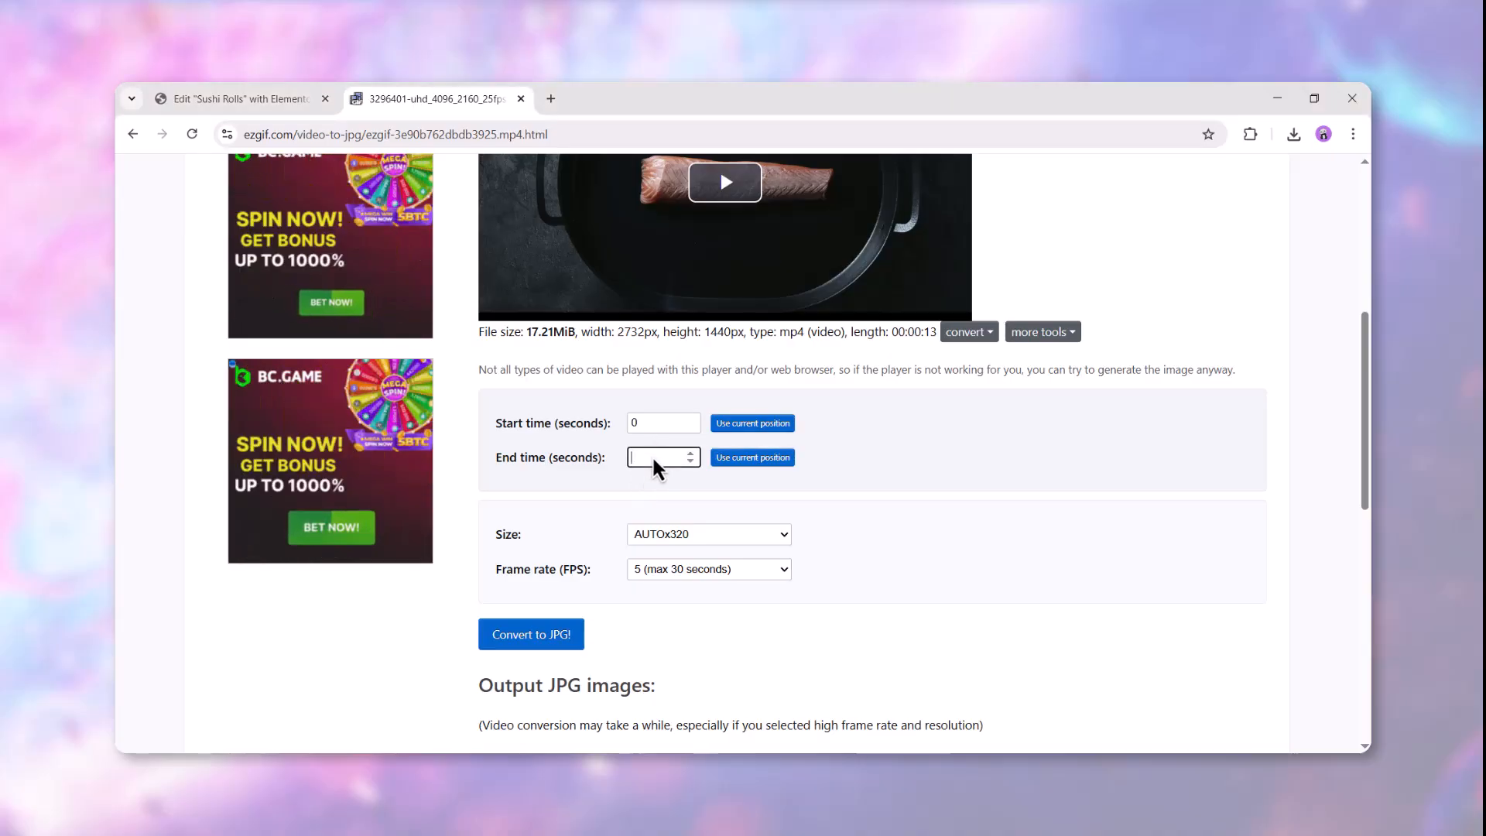
pyautogui.write('12')
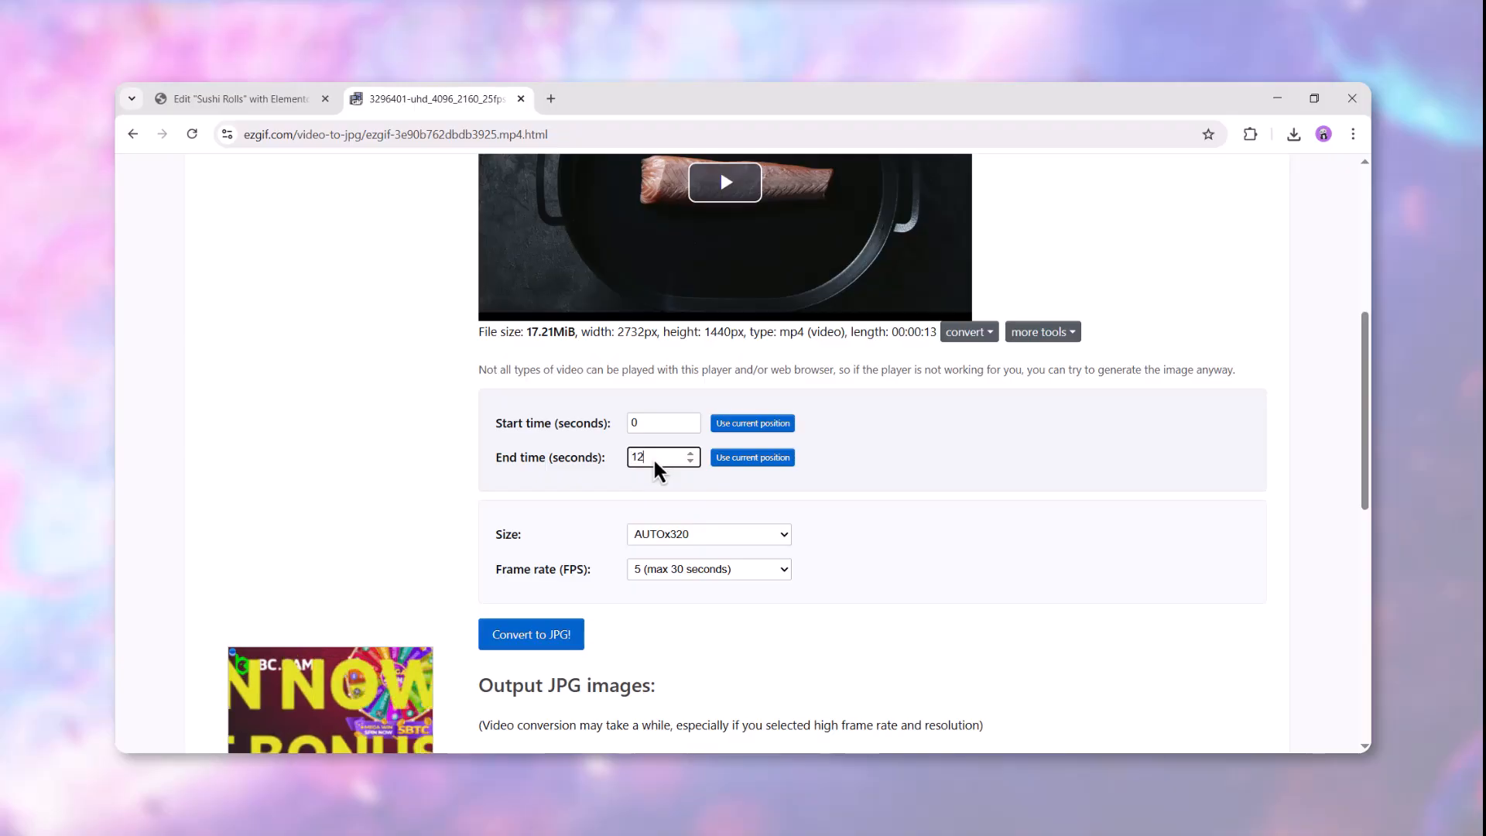
pyautogui.click(671, 535)
pyautogui.click(681, 555)
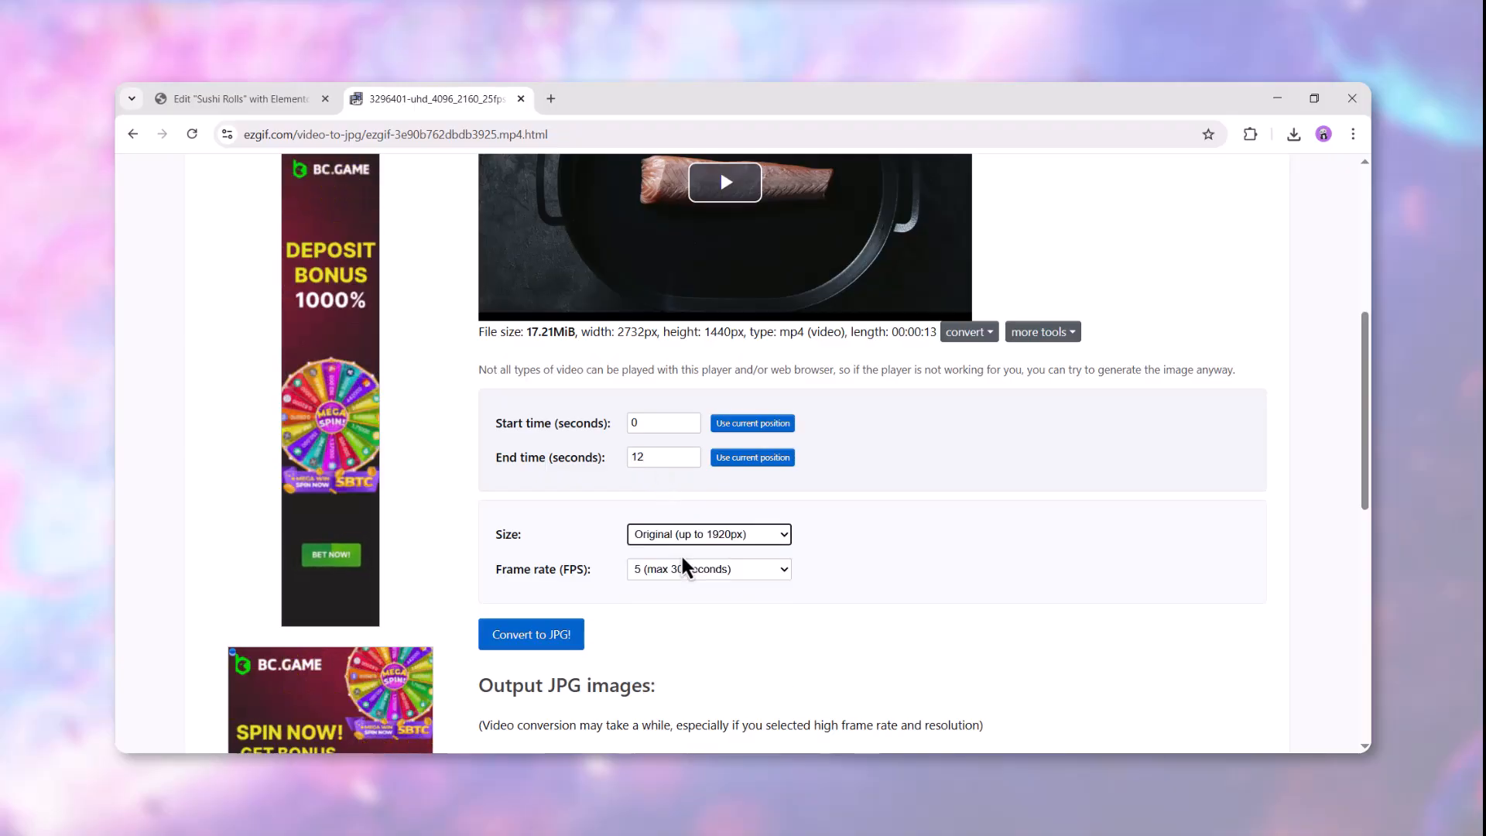
pyautogui.click(687, 569)
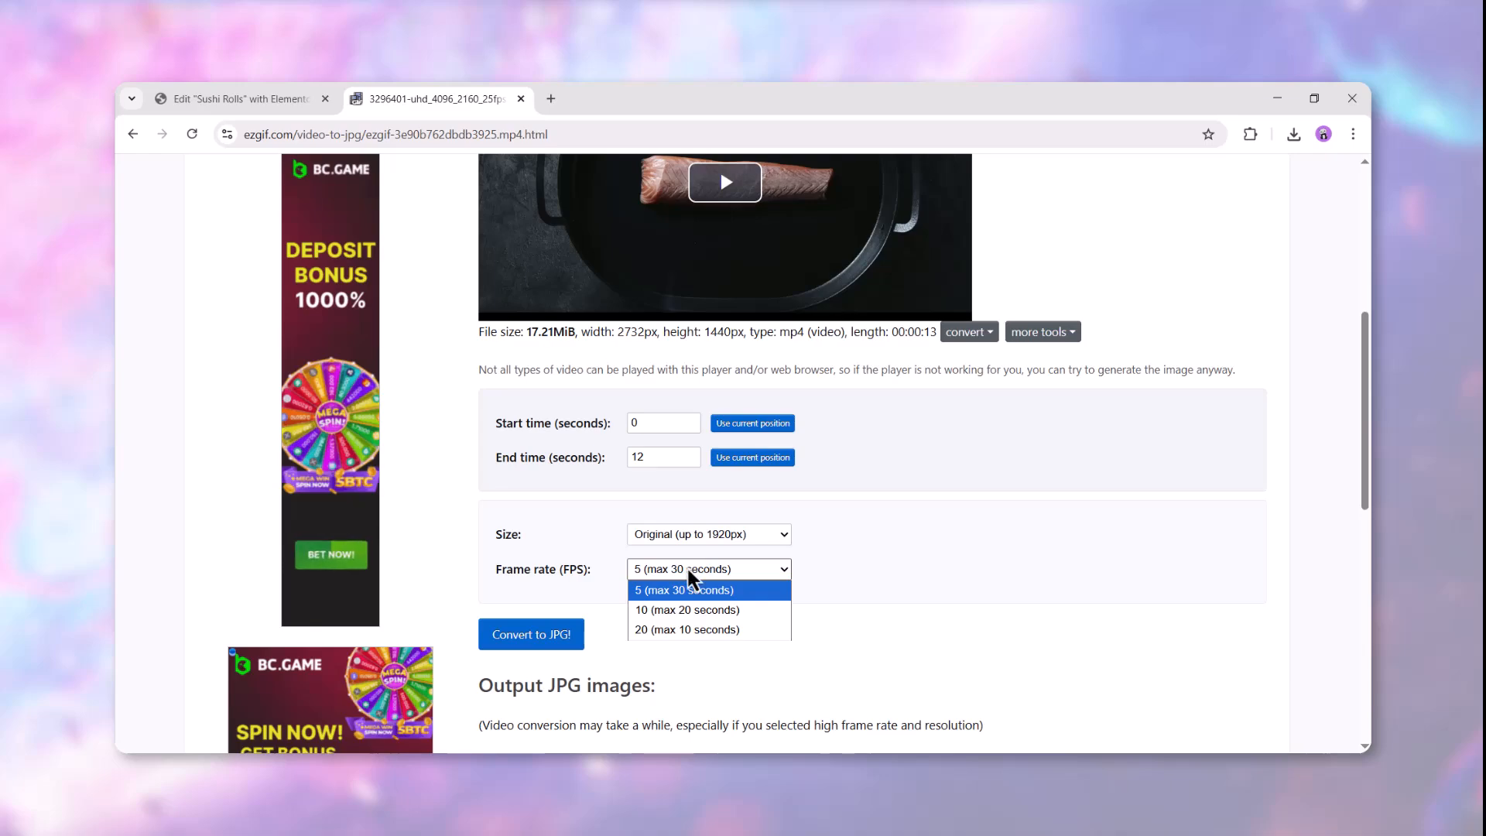
pyautogui.click(698, 611)
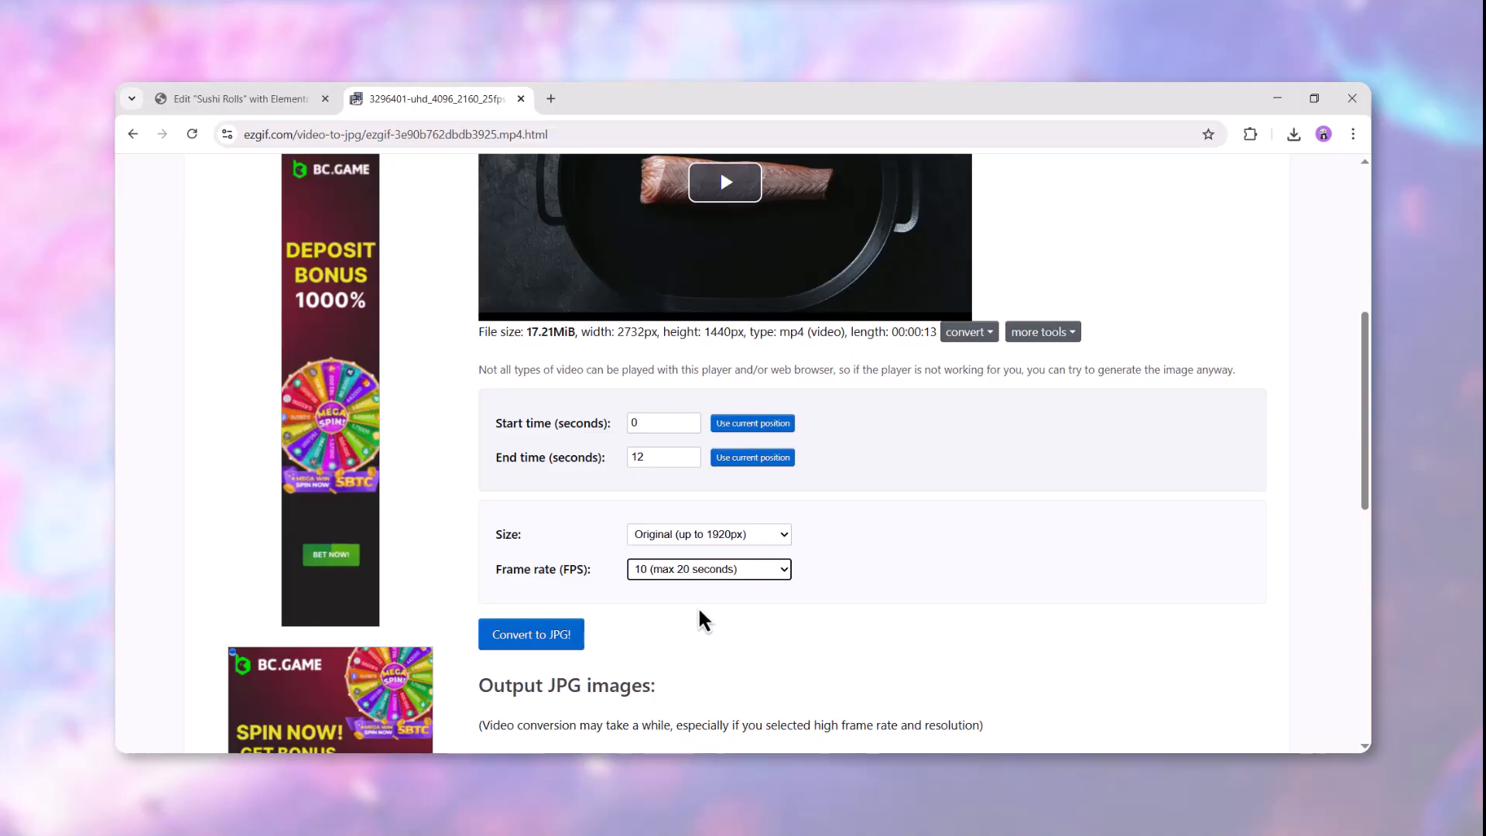
pyautogui.click(556, 636)
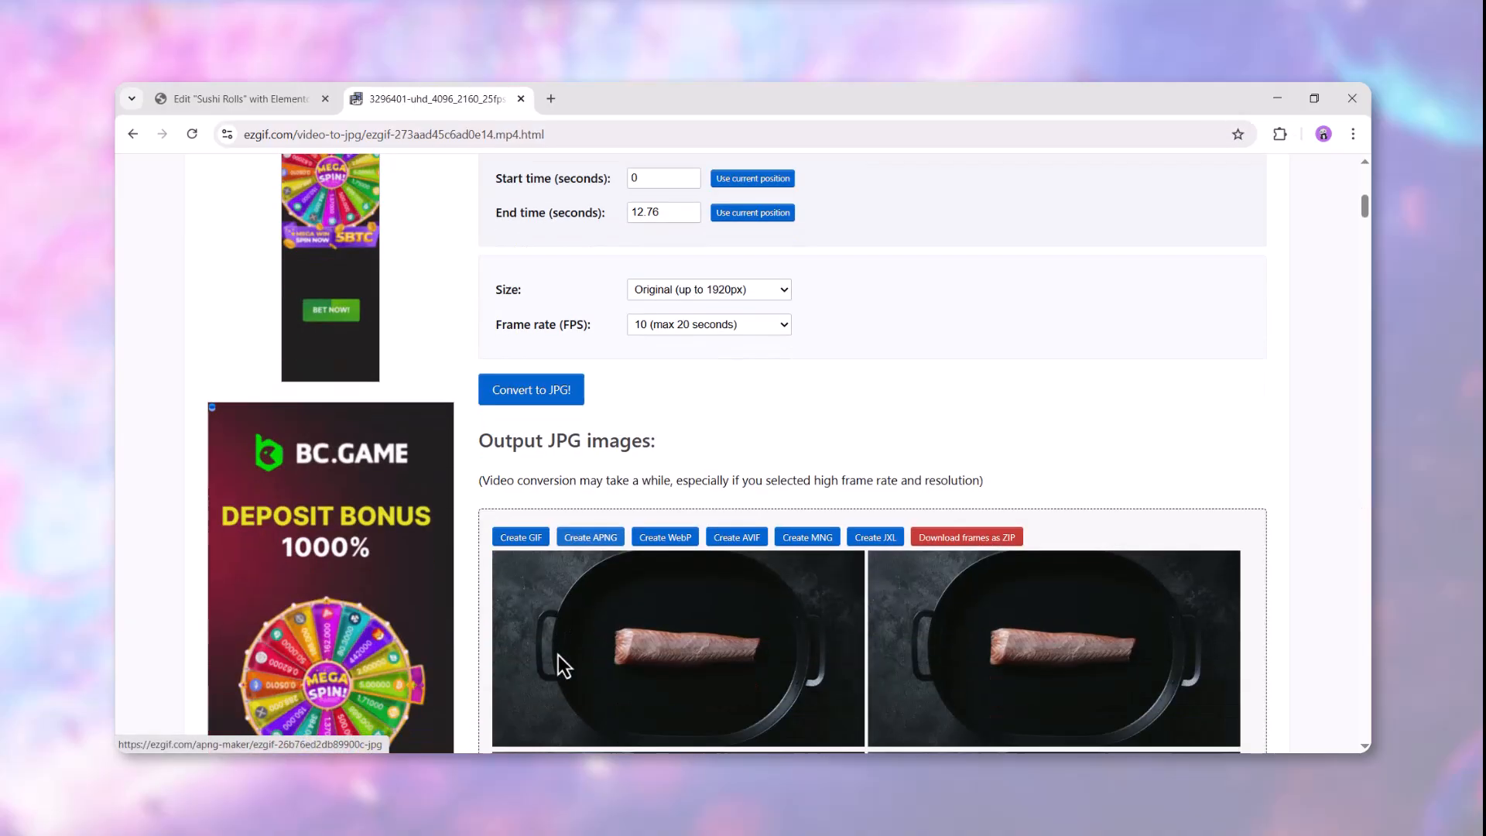
# - Download the converted frames as a ZIP and extract ezgif-26b76ed2db89900c-jpg.zip in the Downloads folder to view its images
pyautogui.scroll(-3, 558, 654)
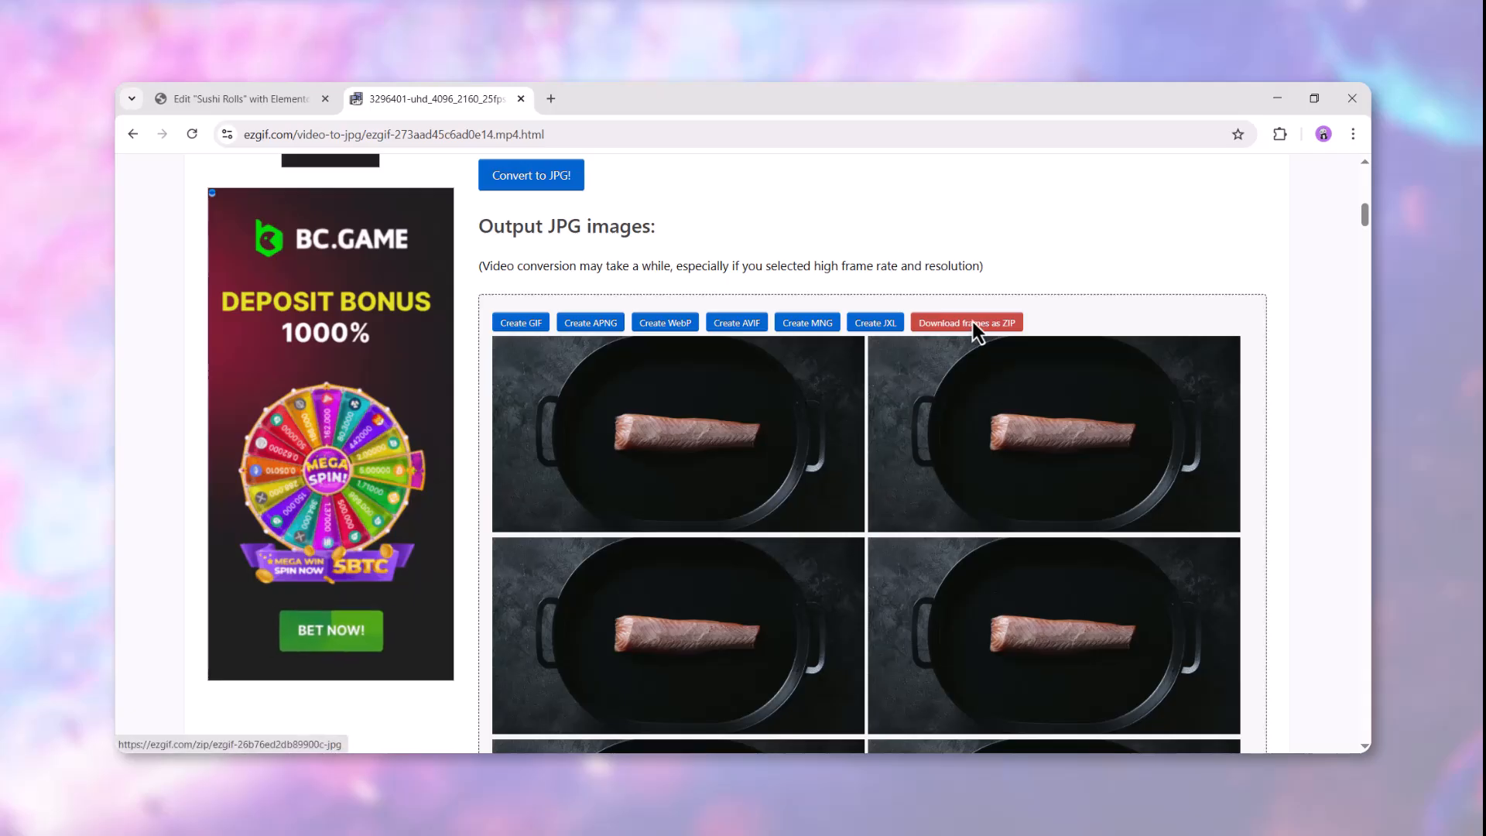
pyautogui.click(972, 322)
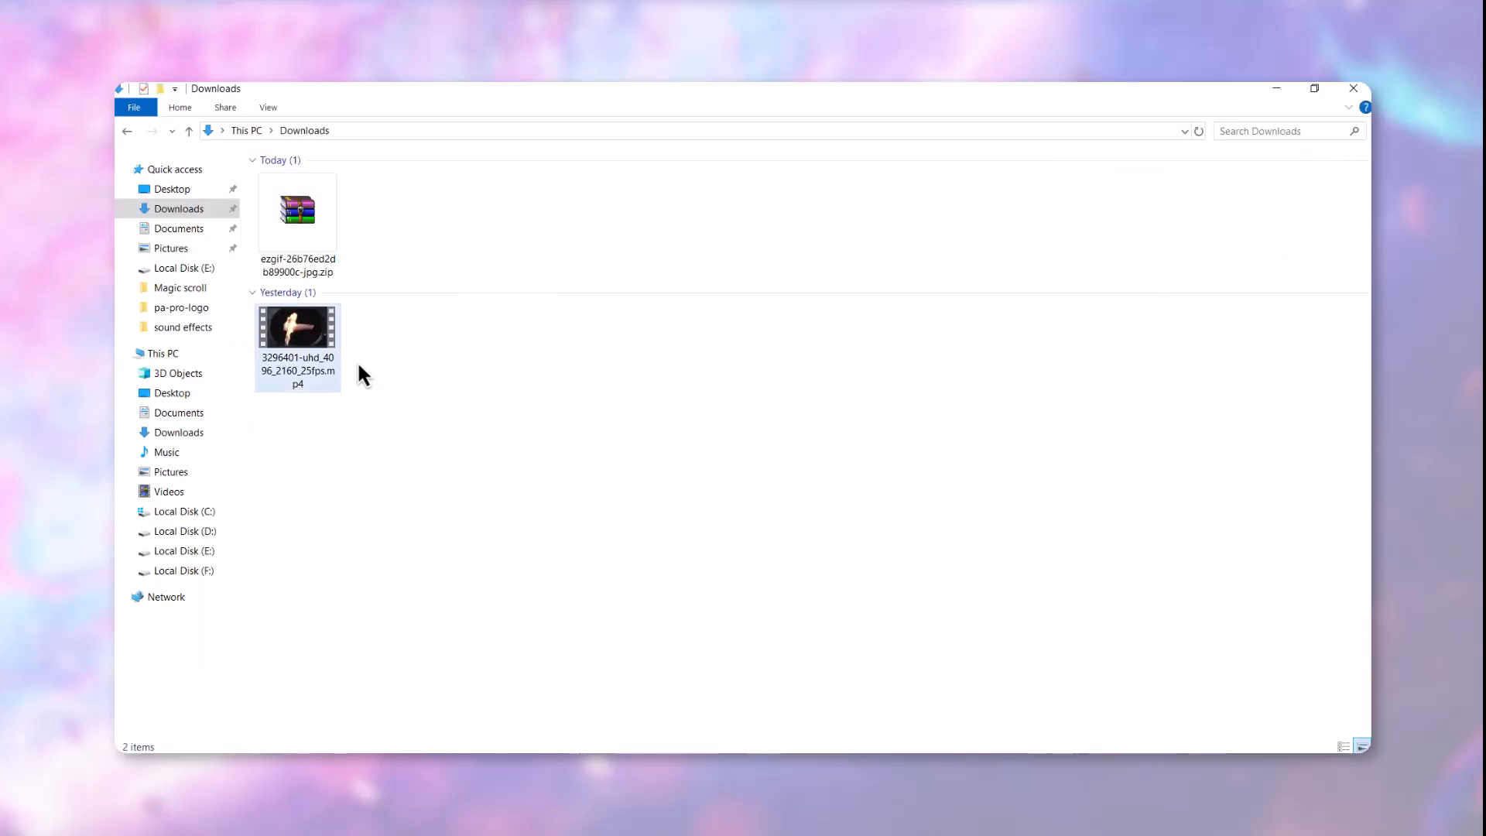
pyautogui.rightClick(311, 271)
pyautogui.click(418, 389)
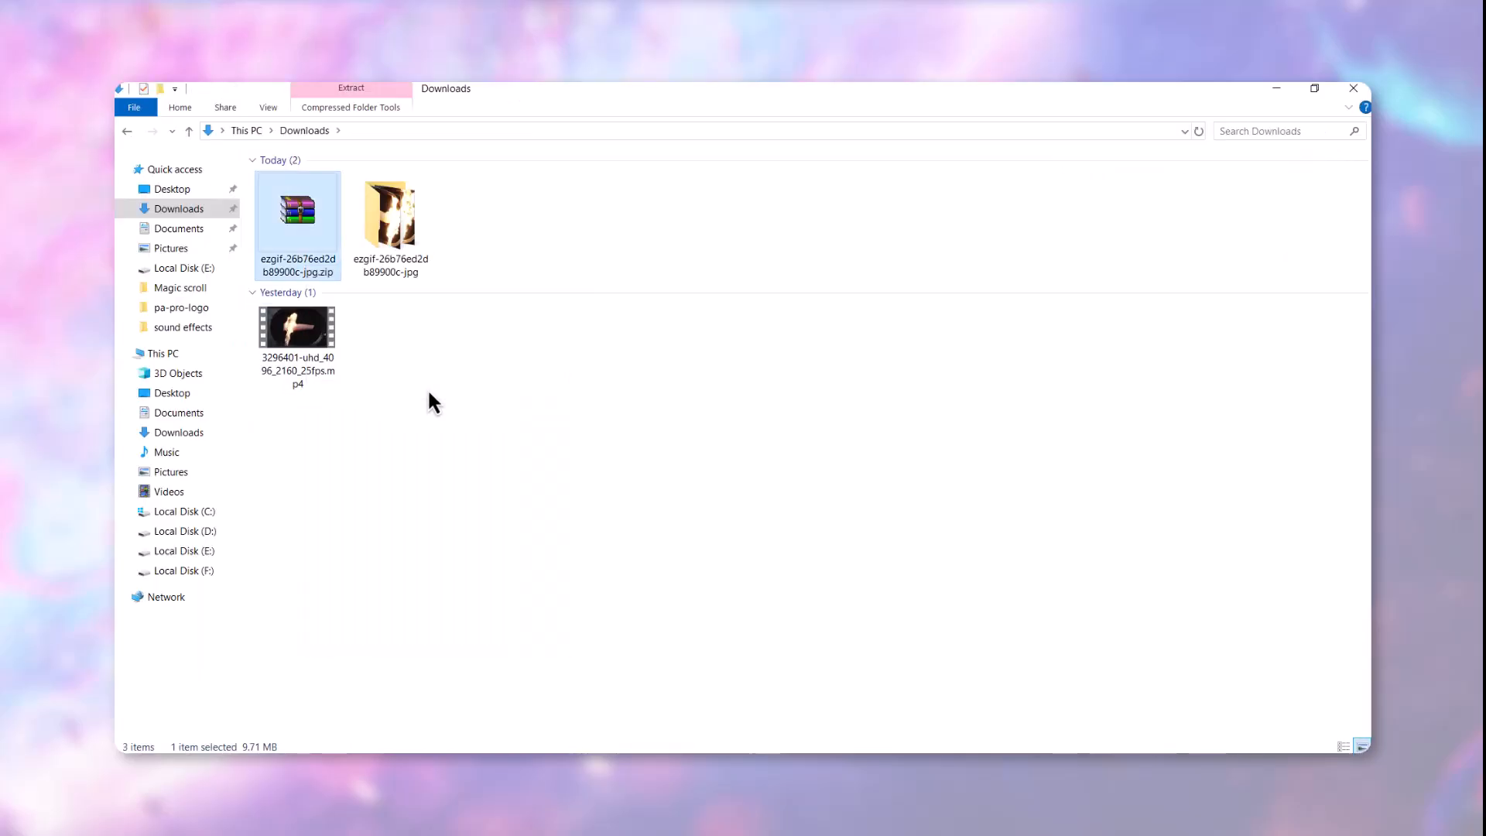
pyautogui.doubleClick(396, 259)
pyautogui.scroll(-5, 401, 277)
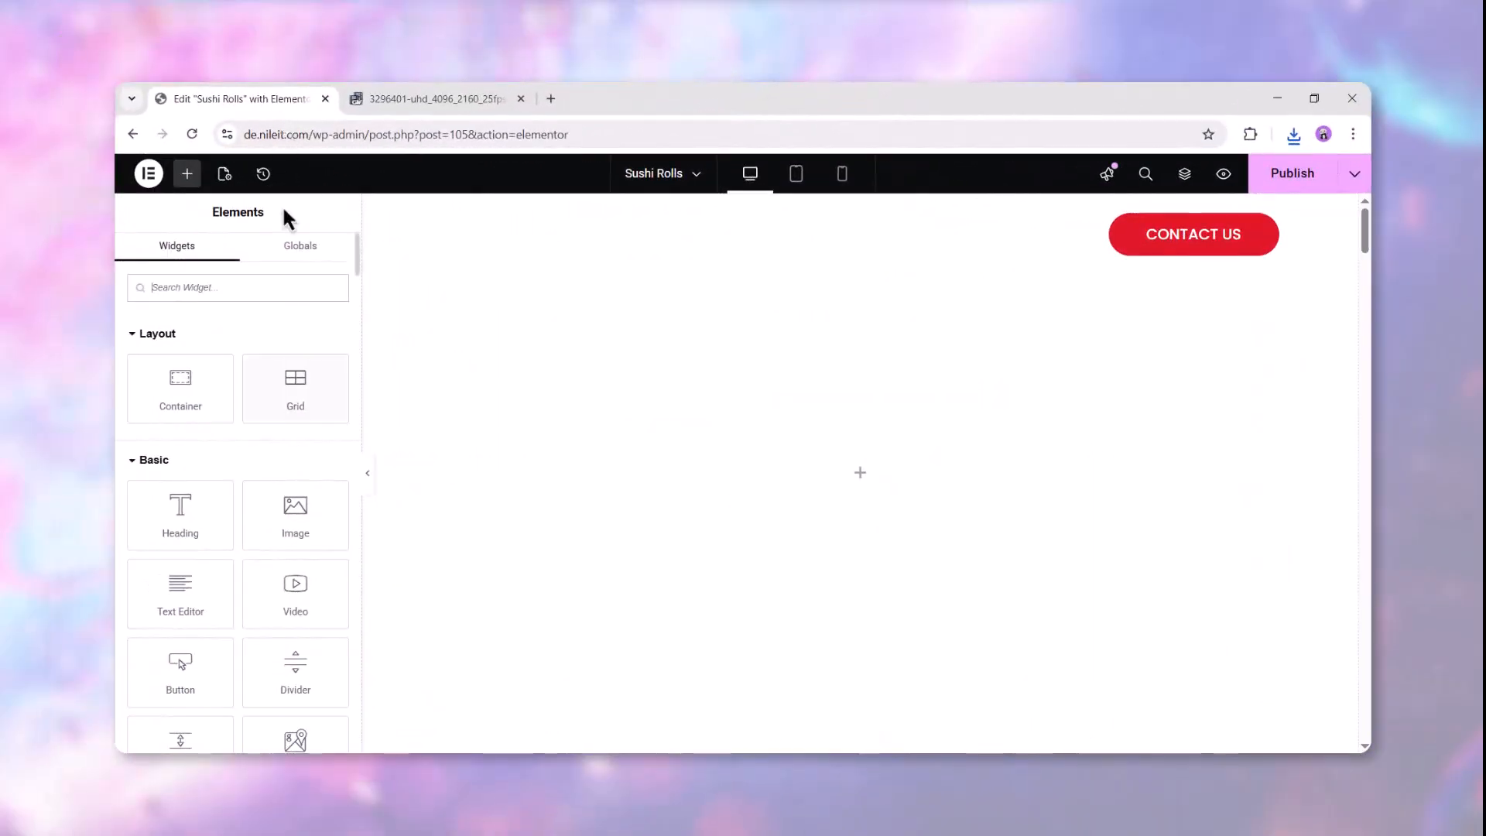
# - Add an Image widget to the Sushi Rolls page and upload ezgif-frame-001.jpg from the extracted folder as its image
pyautogui.moveTo(285, 520); pyautogui.dragTo(605, 489)
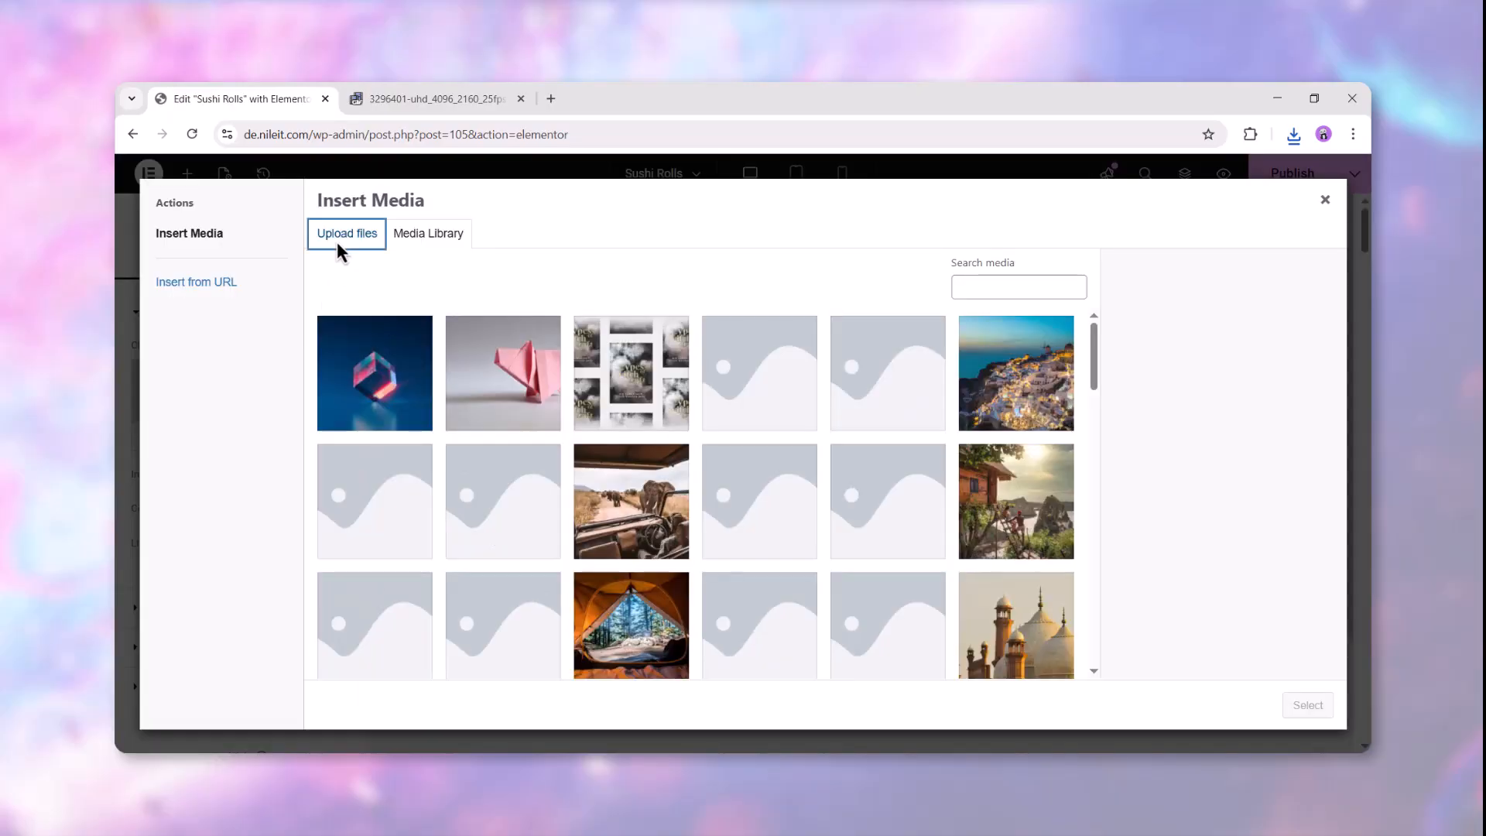
pyautogui.click(340, 238)
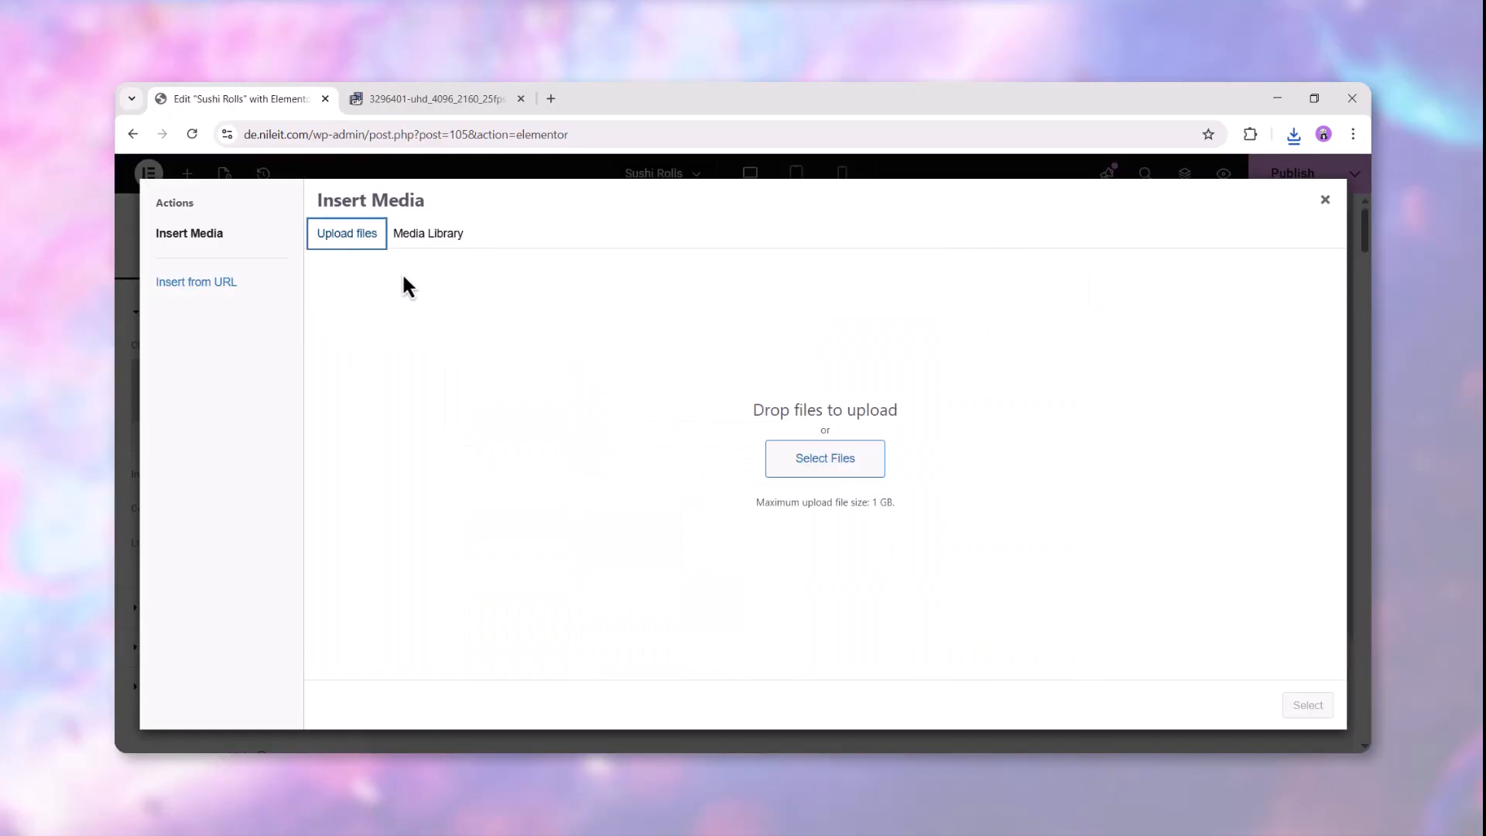
pyautogui.click(780, 460)
pyautogui.doubleClick(727, 402)
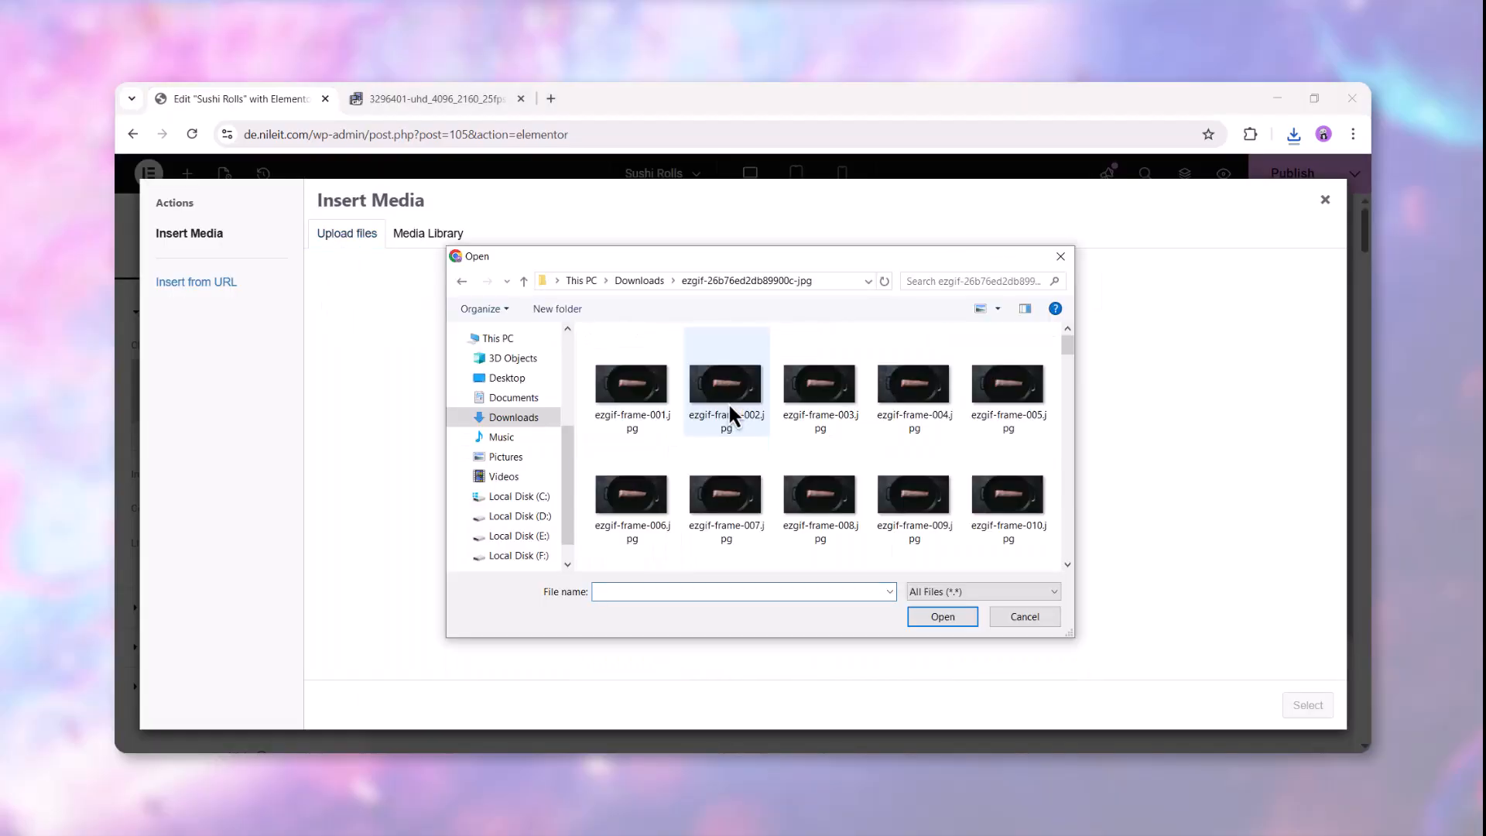
pyautogui.doubleClick(670, 392)
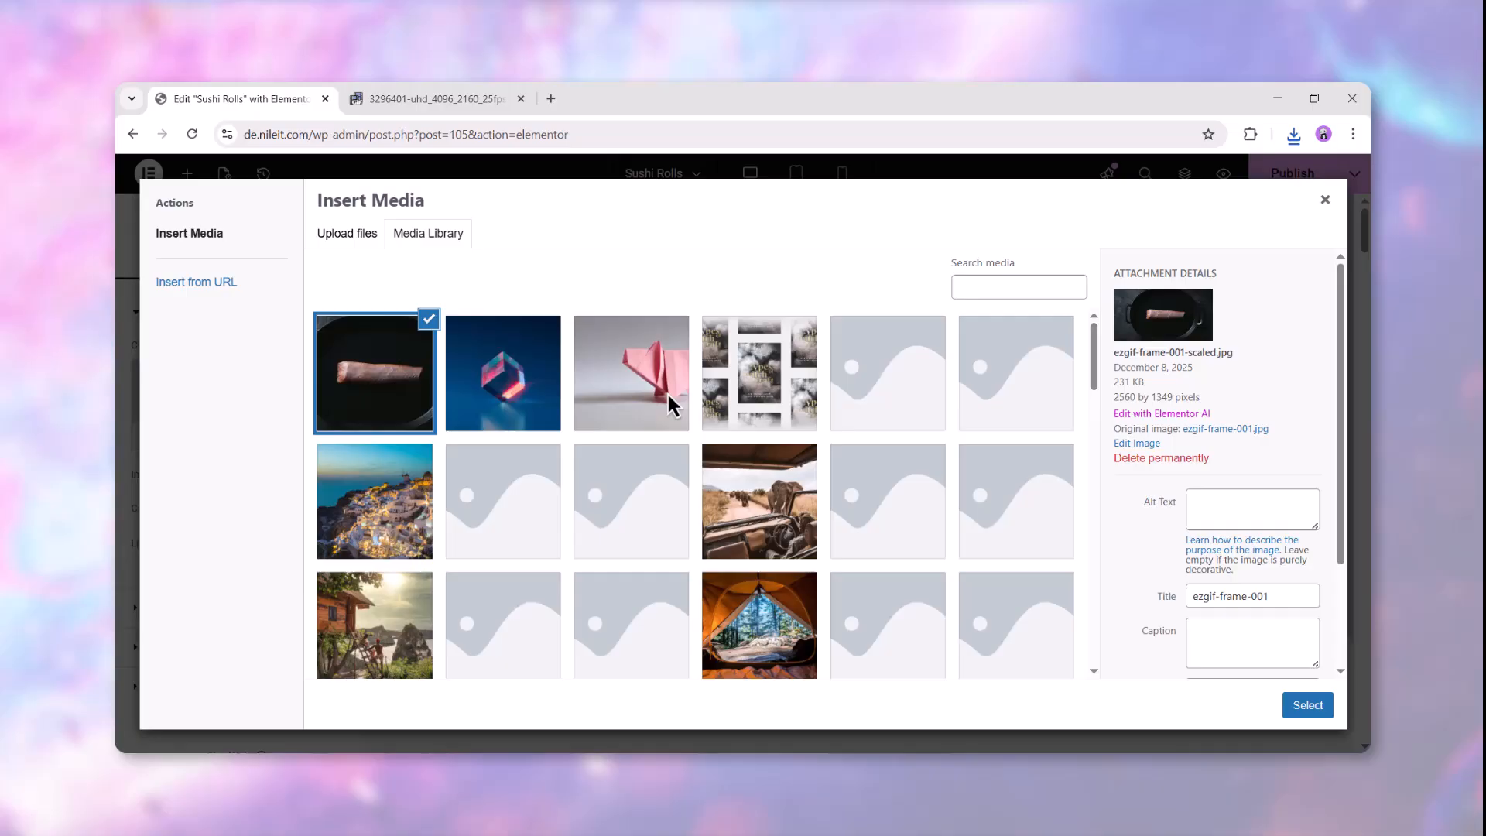
pyautogui.click(1306, 718)
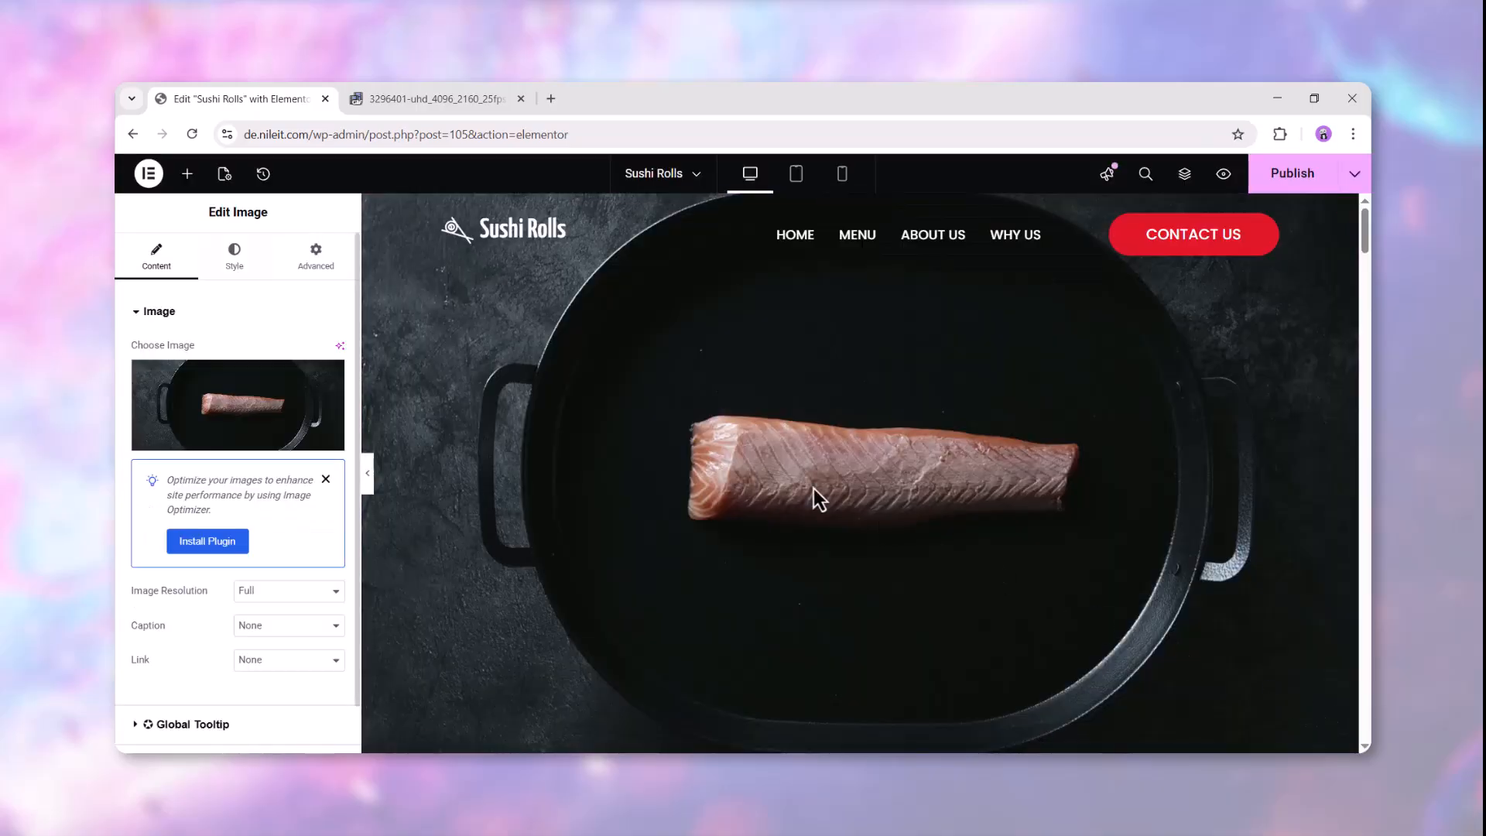
# - Enable Magic Scroll on the salmon image and add an item with the Images Sequence animation
pyautogui.click(310, 267)
pyautogui.click(294, 309)
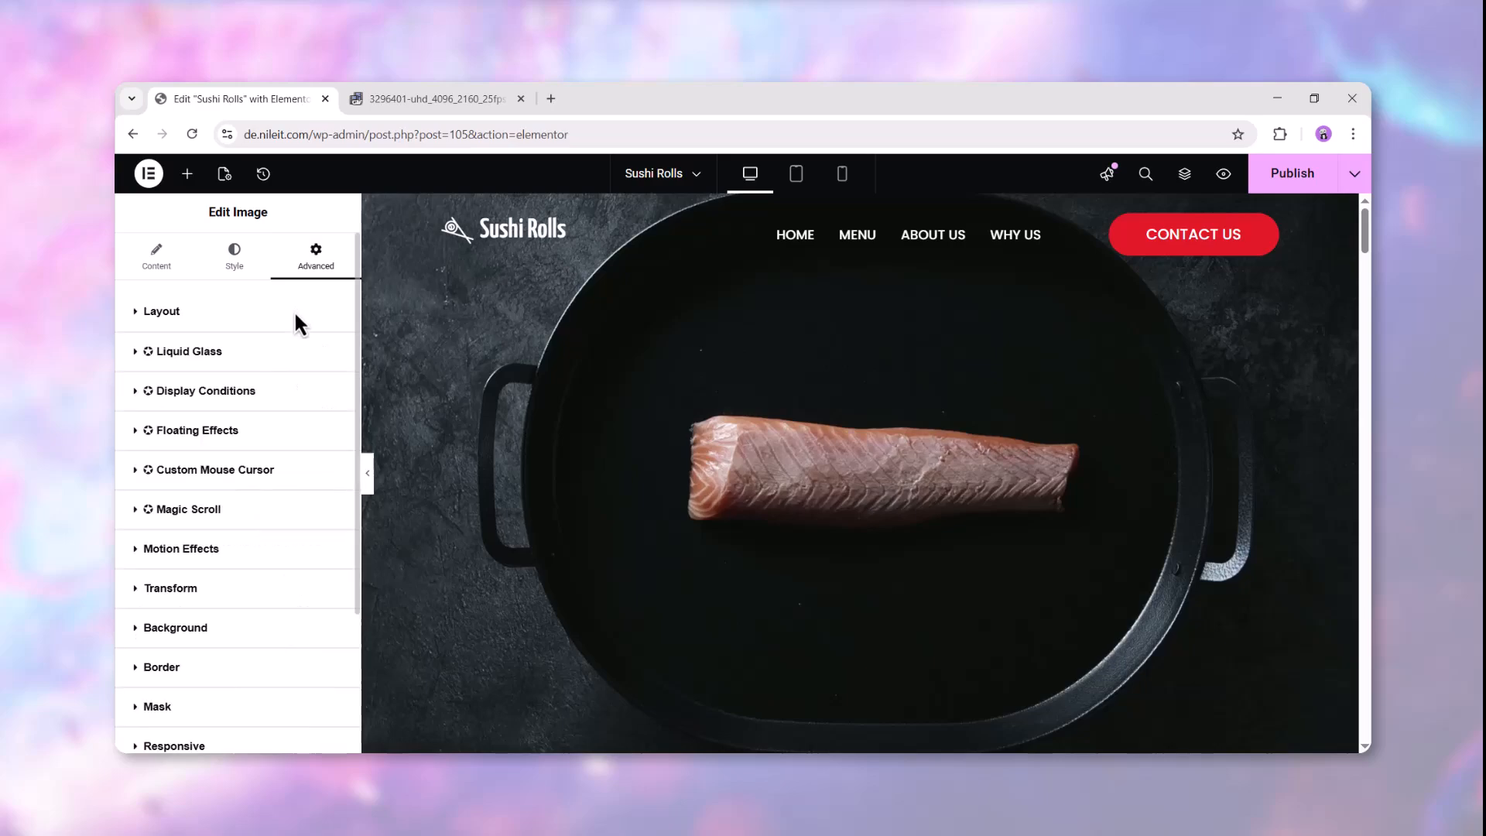
pyautogui.click(297, 505)
pyautogui.click(319, 544)
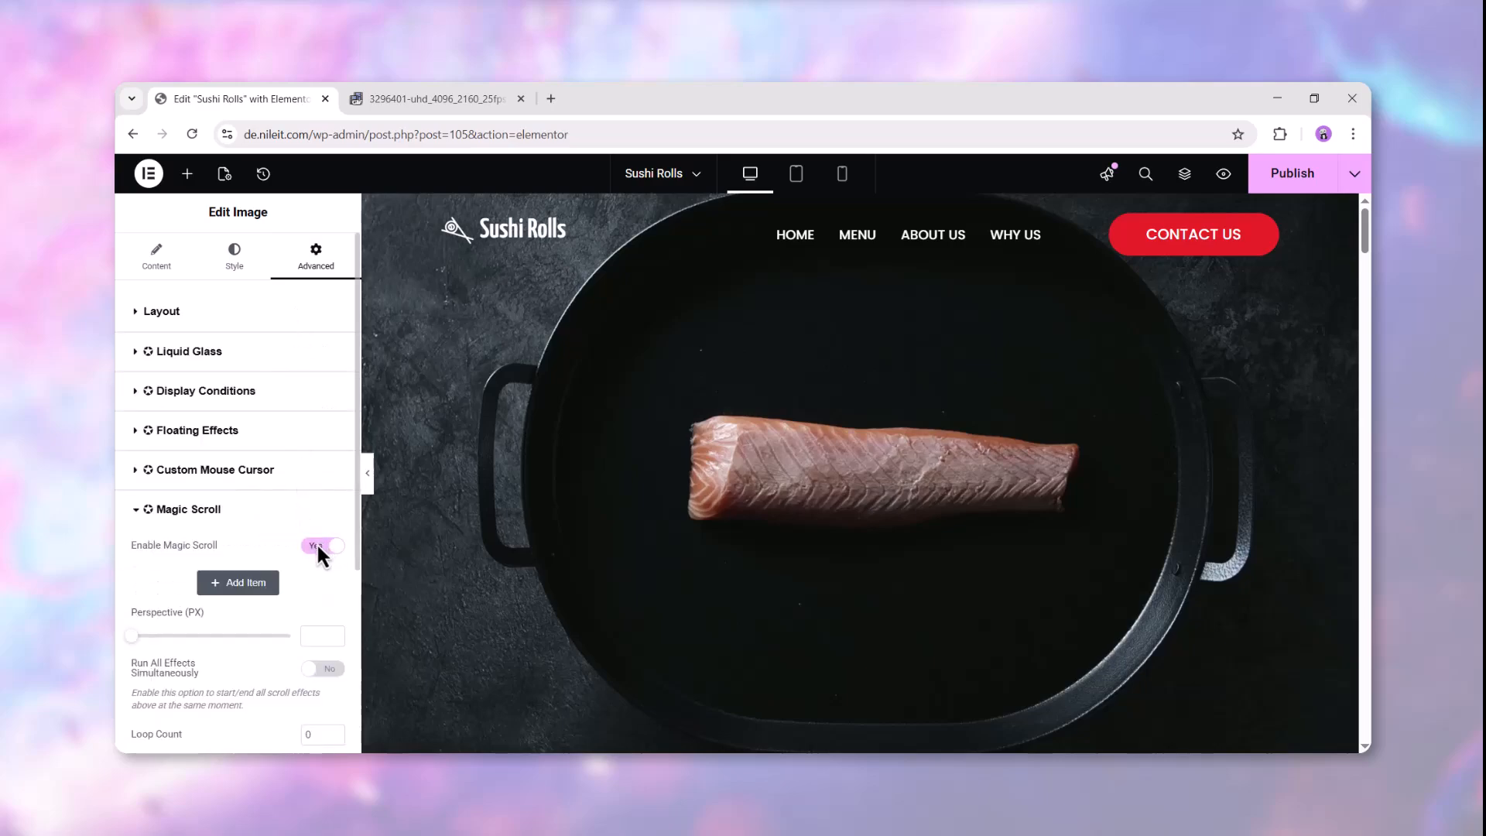
pyautogui.click(262, 588)
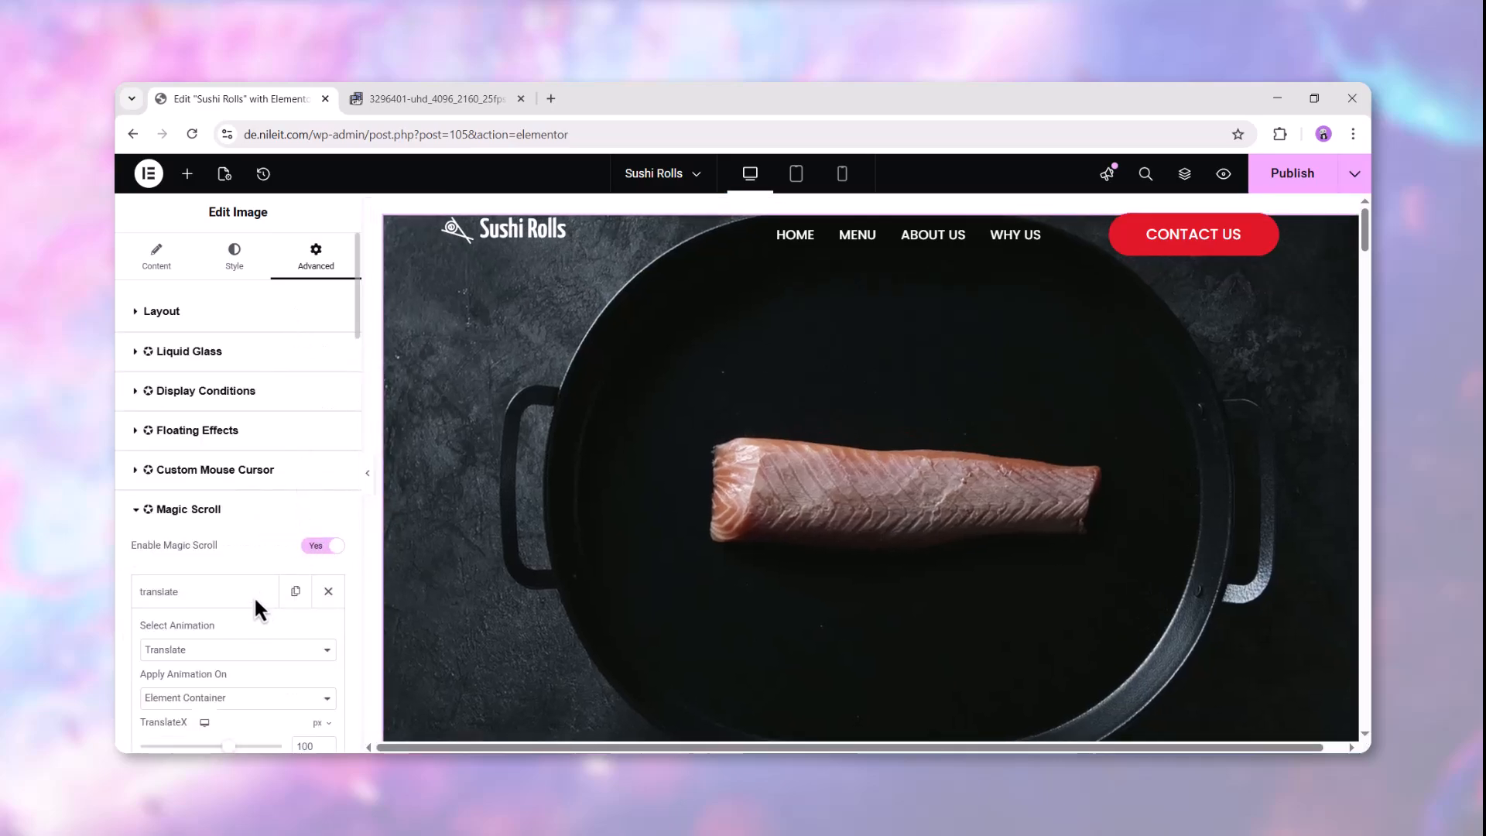
pyautogui.click(240, 649)
pyautogui.click(236, 516)
pyautogui.scroll(-2, 234, 517)
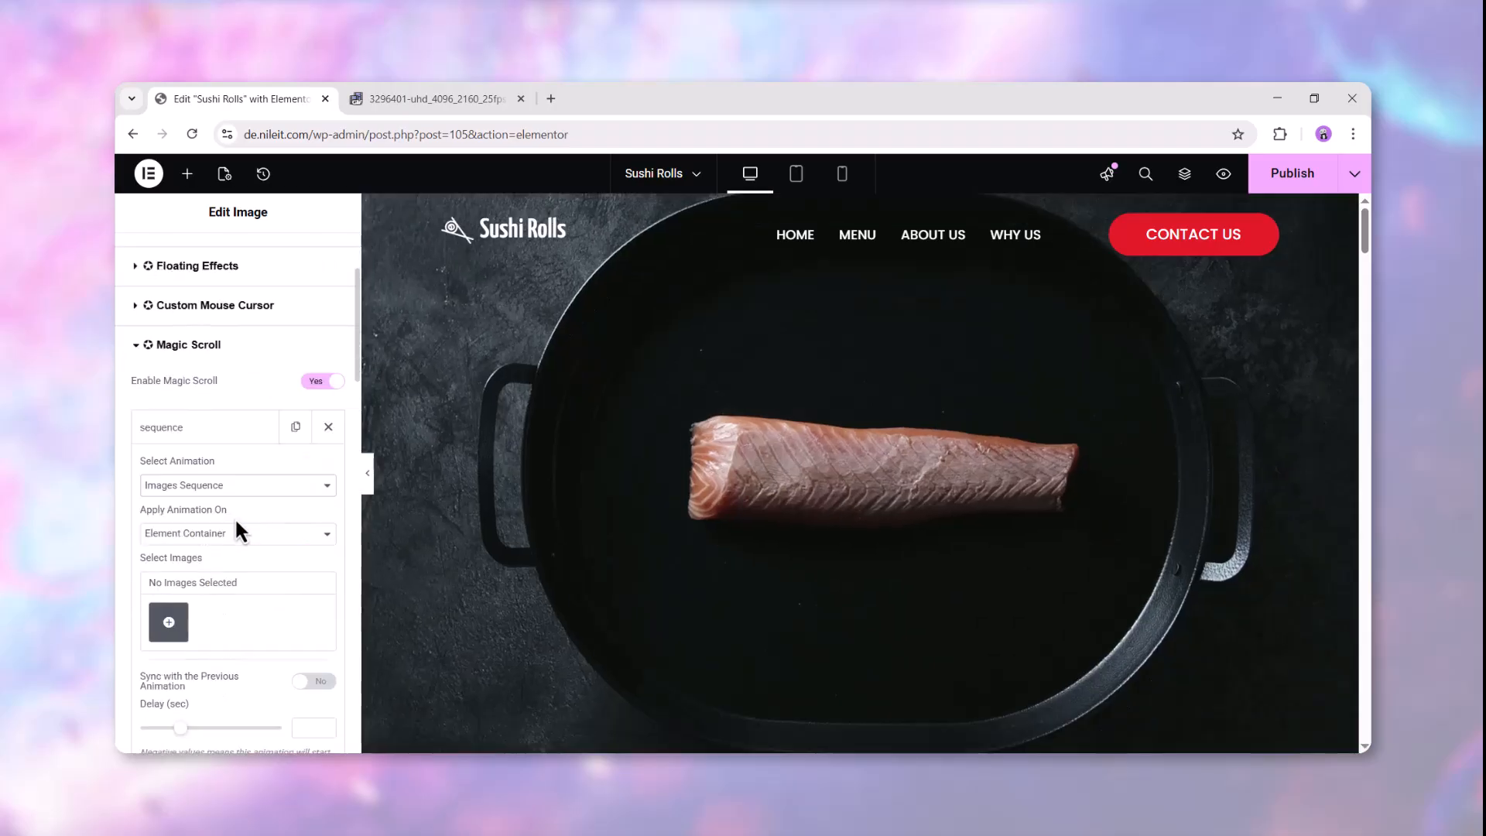
# - Upload all the extracted ezgif frames and insert them as the gallery for the image sequence
pyautogui.click(185, 619)
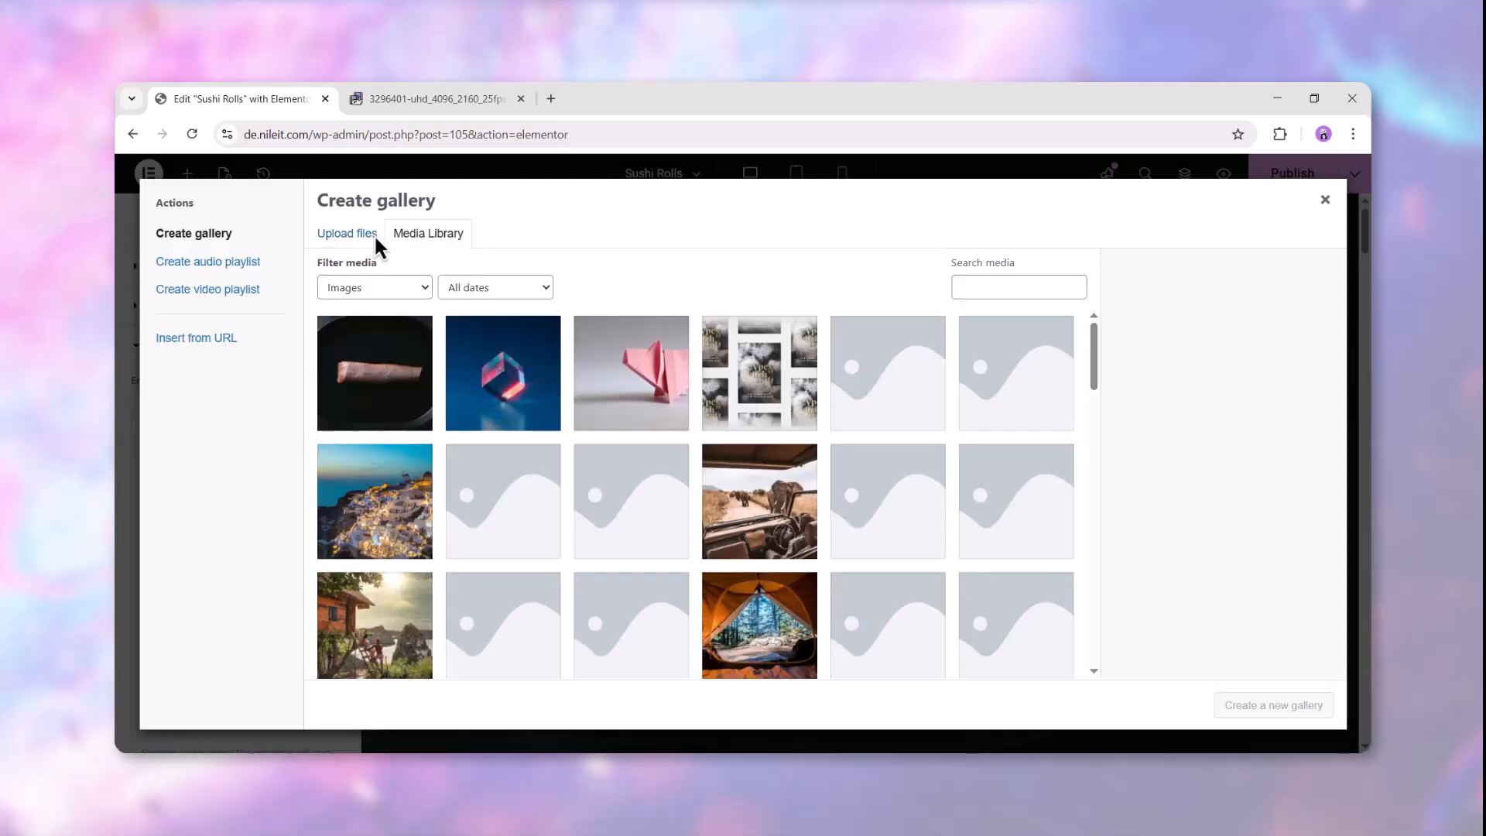
pyautogui.click(374, 233)
pyautogui.click(797, 465)
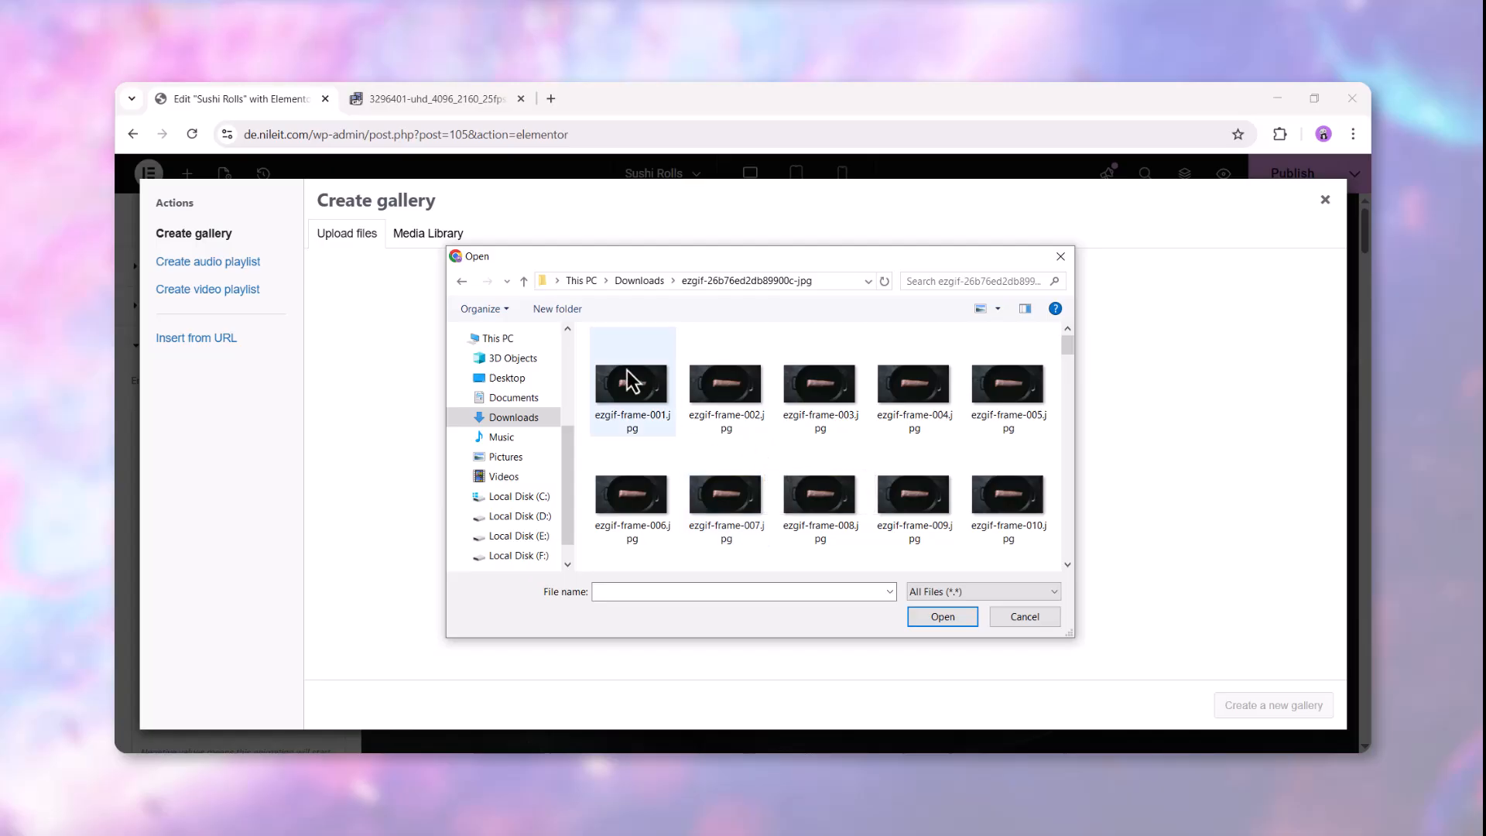
pyautogui.moveTo(585, 342); pyautogui.dragTo(1005, 597)
pyautogui.click(950, 614)
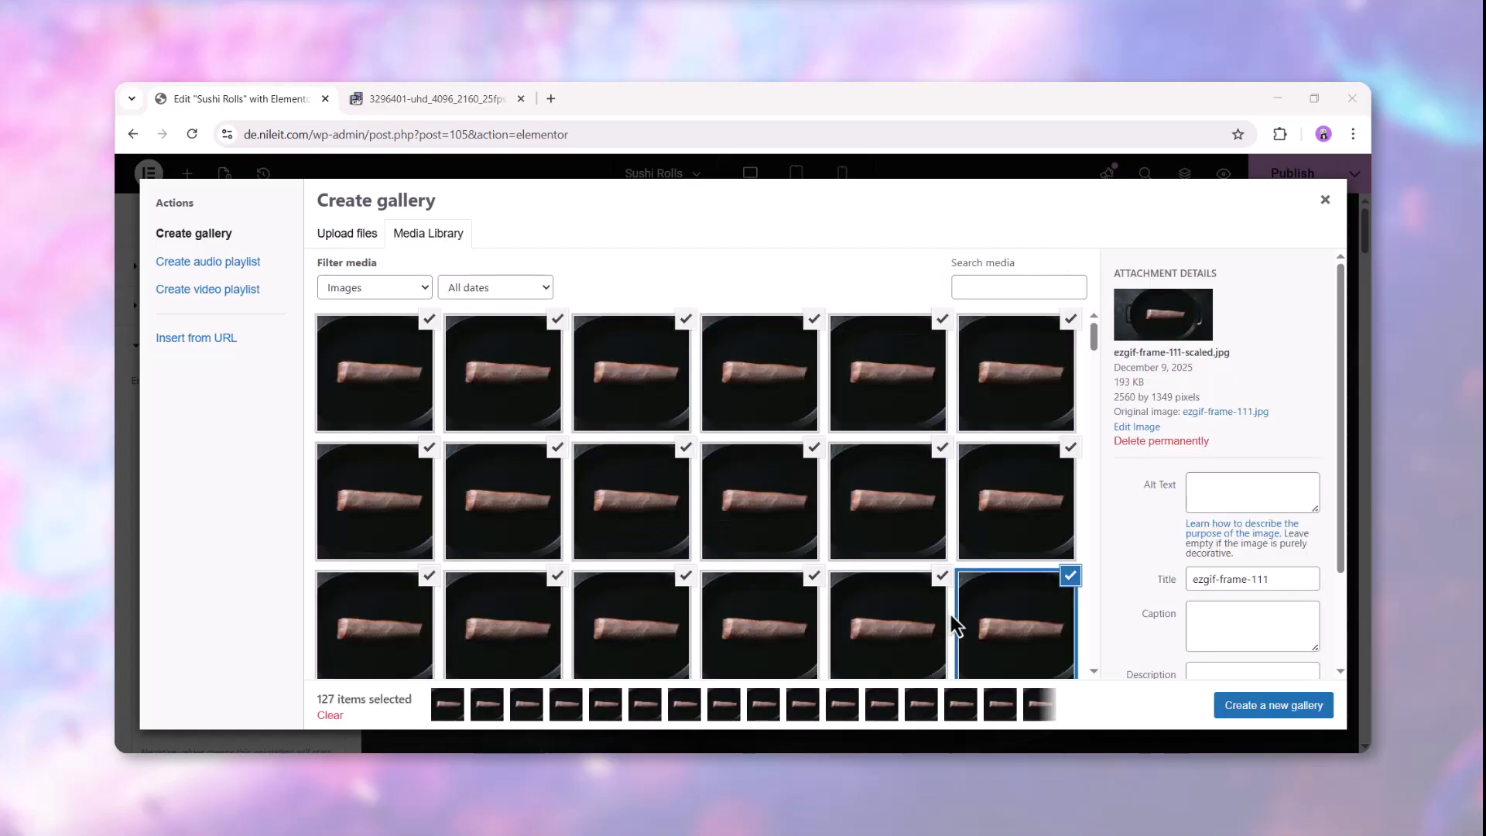
pyautogui.click(1233, 710)
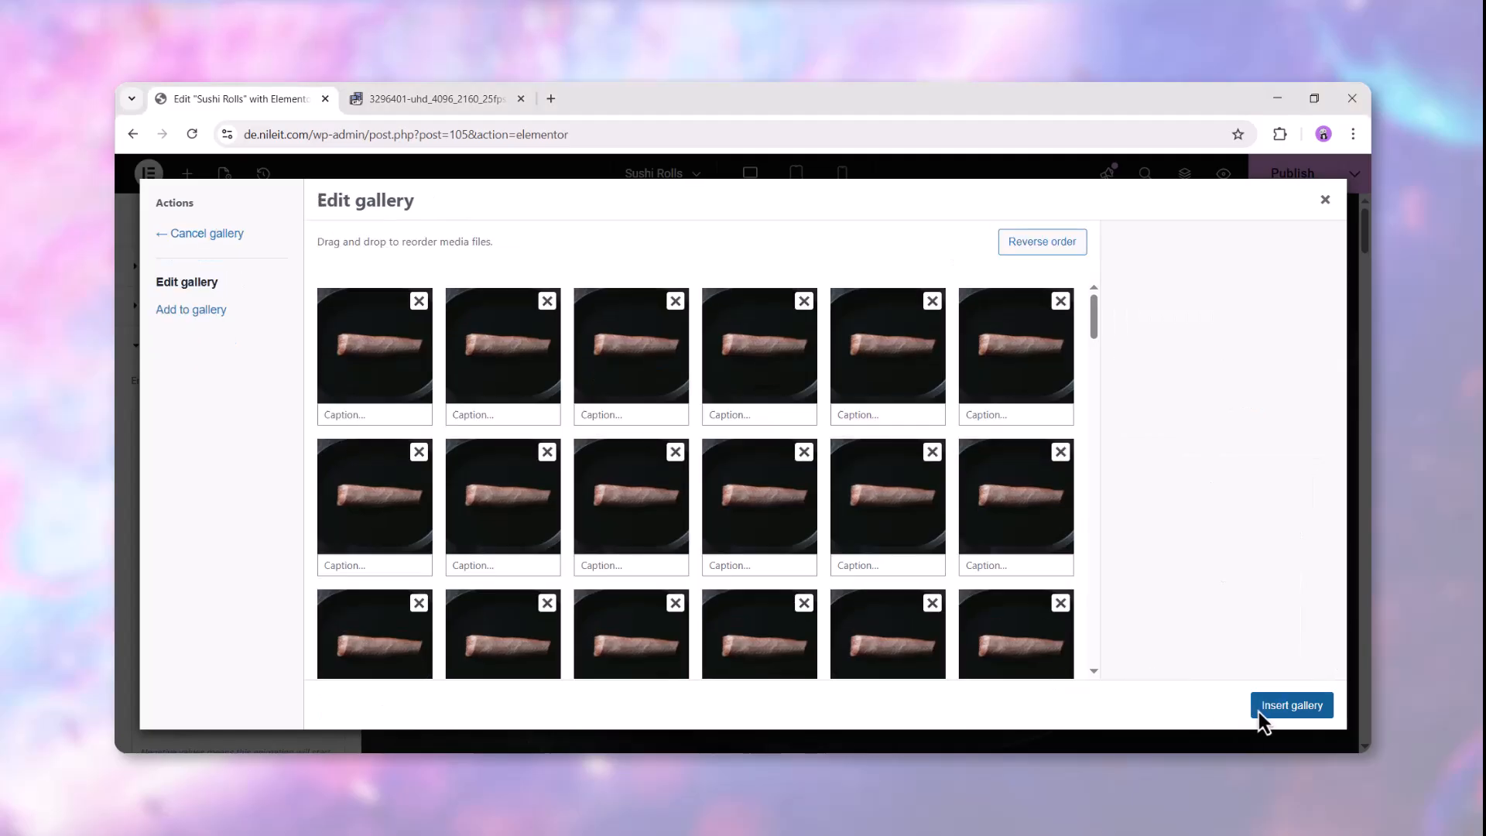
pyautogui.click(1267, 711)
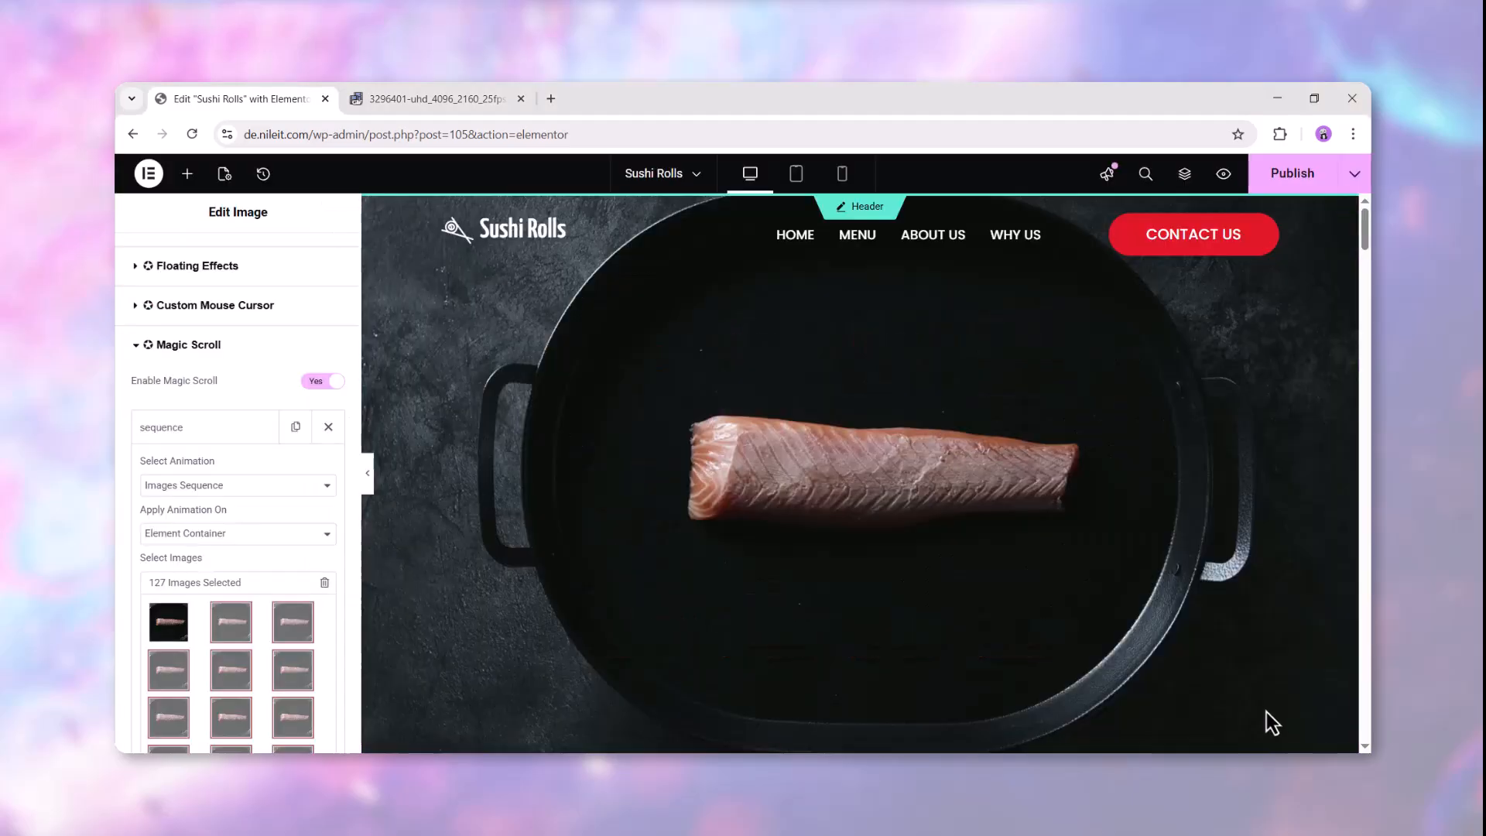
# - Preview the salmon image sequence by moving through the page in both scroll directions
pyautogui.click(1361, 260)
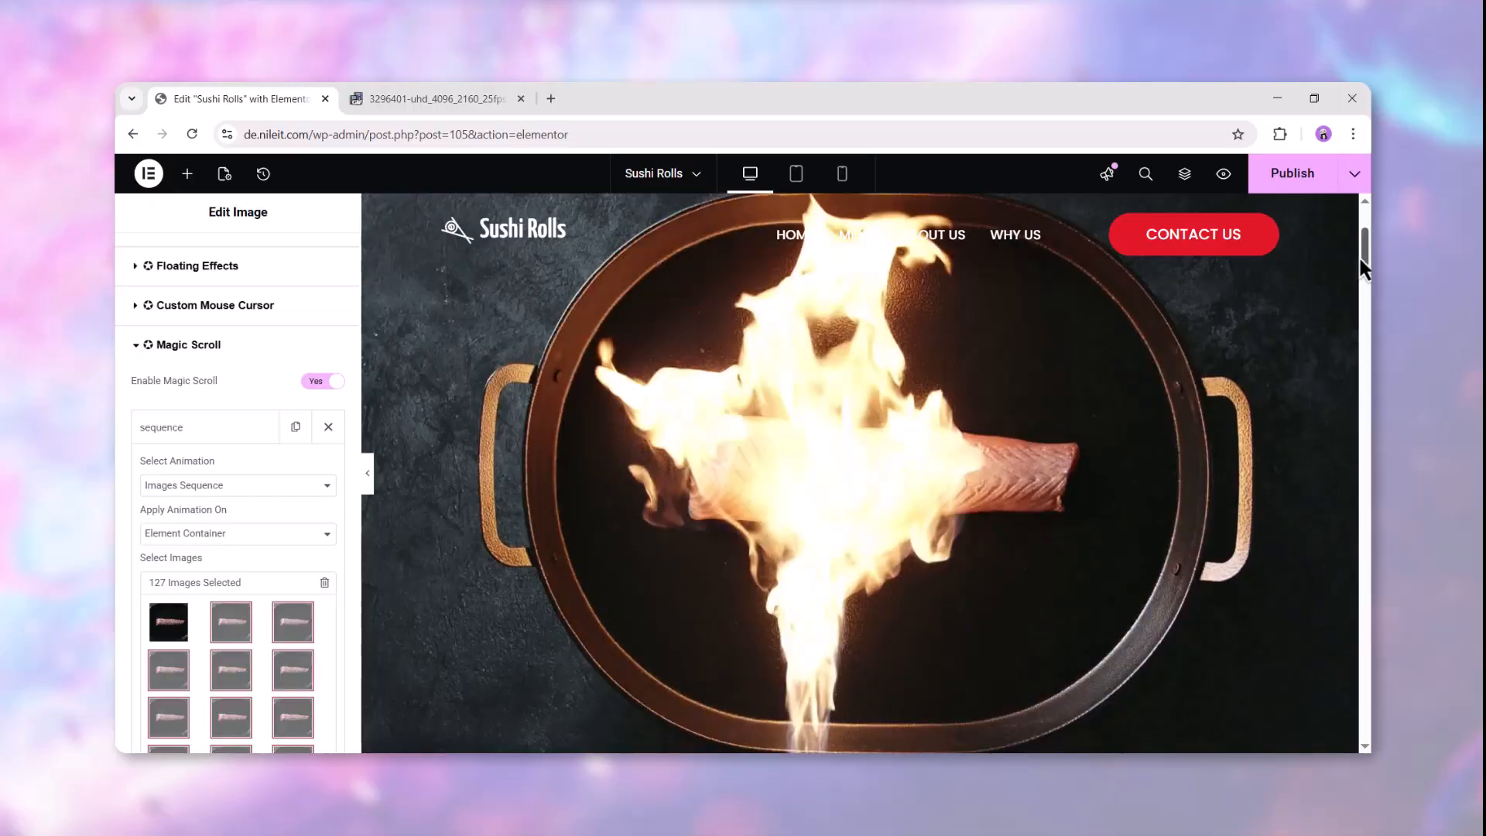
pyautogui.scroll(2, 1359, 259)
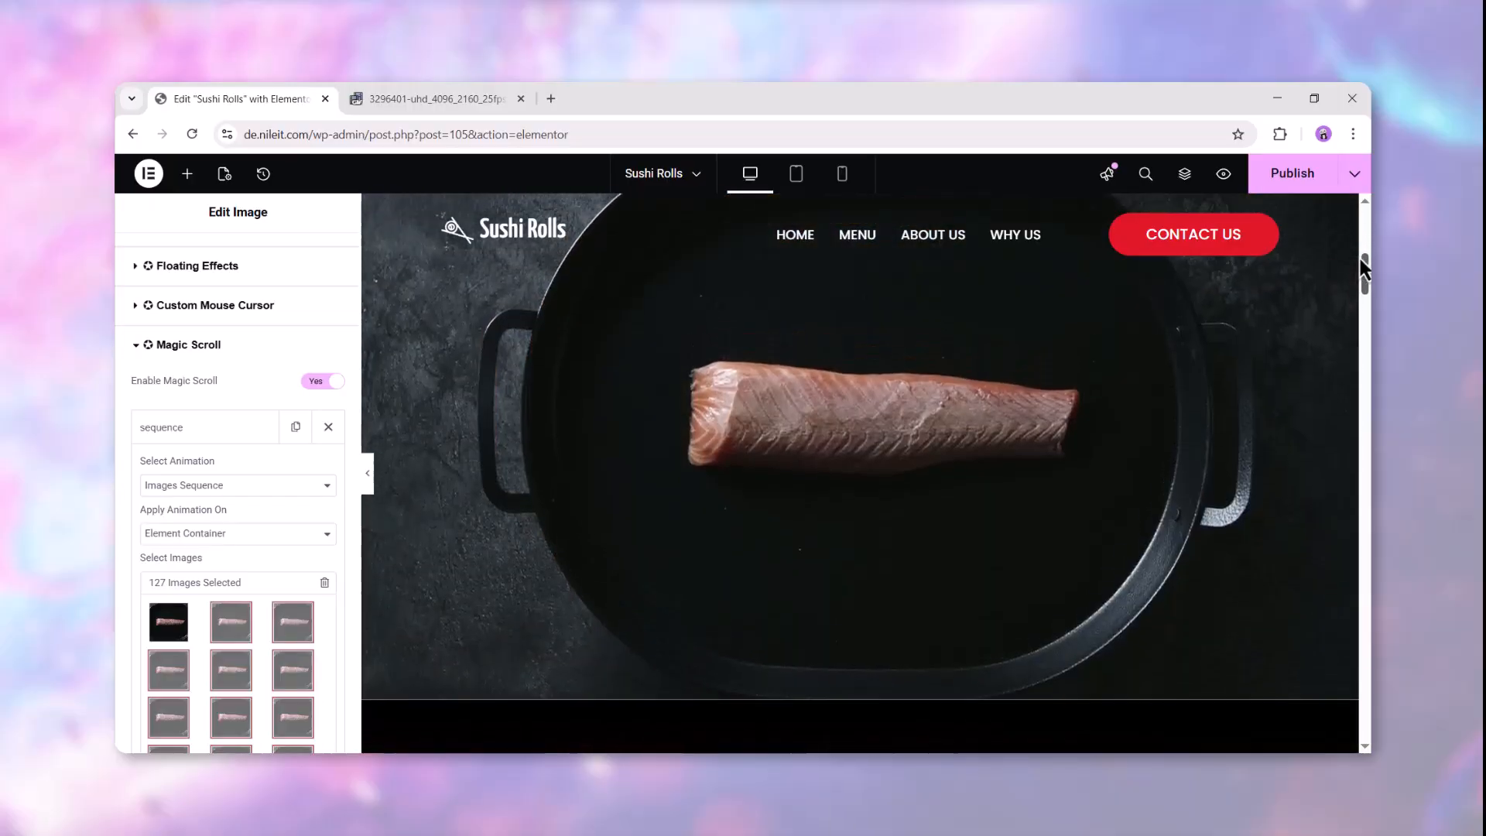
pyautogui.scroll(1, 1360, 258)
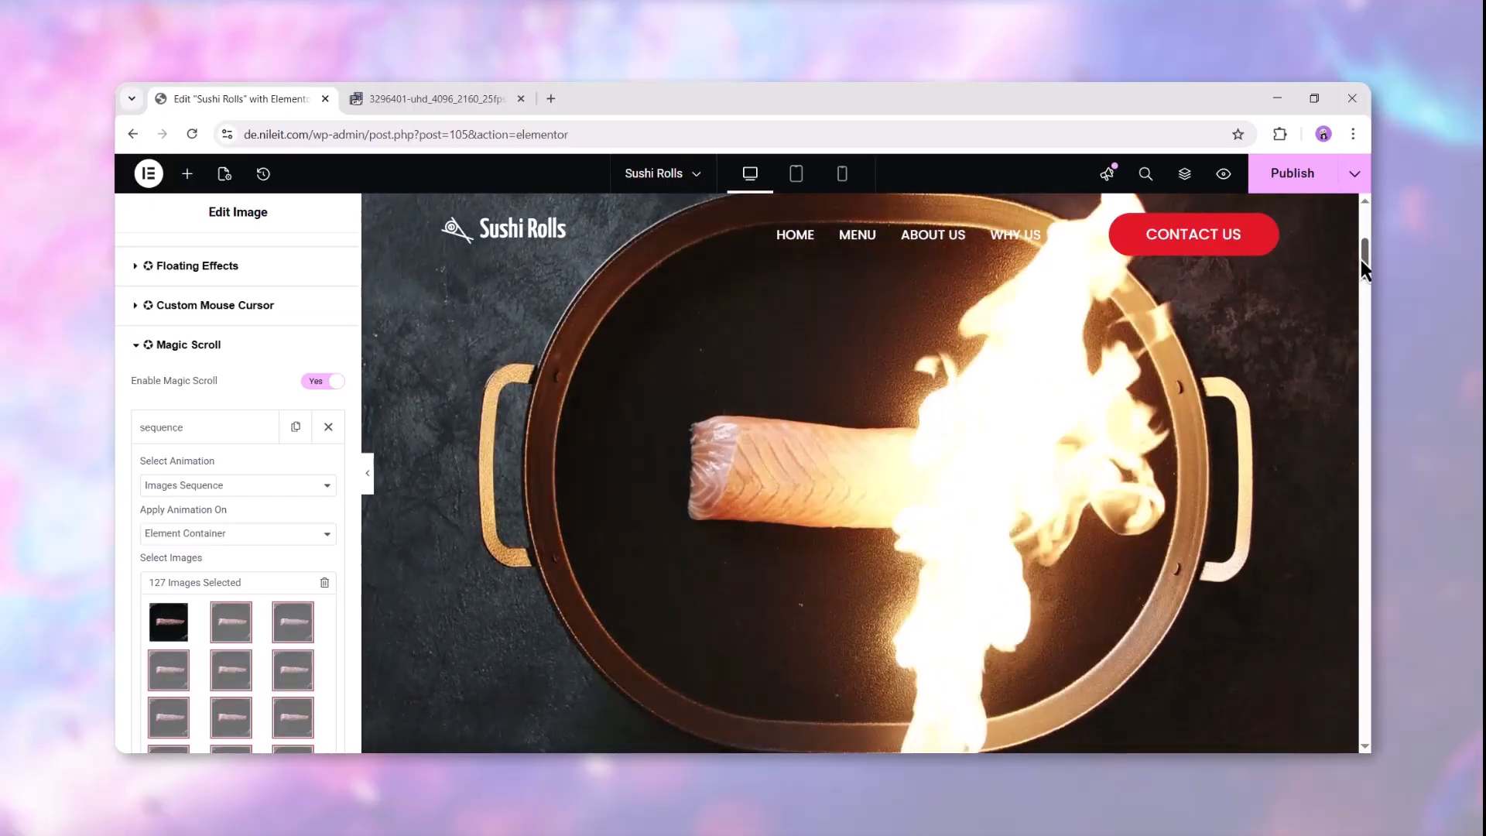
pyautogui.scroll(2, 1360, 261)
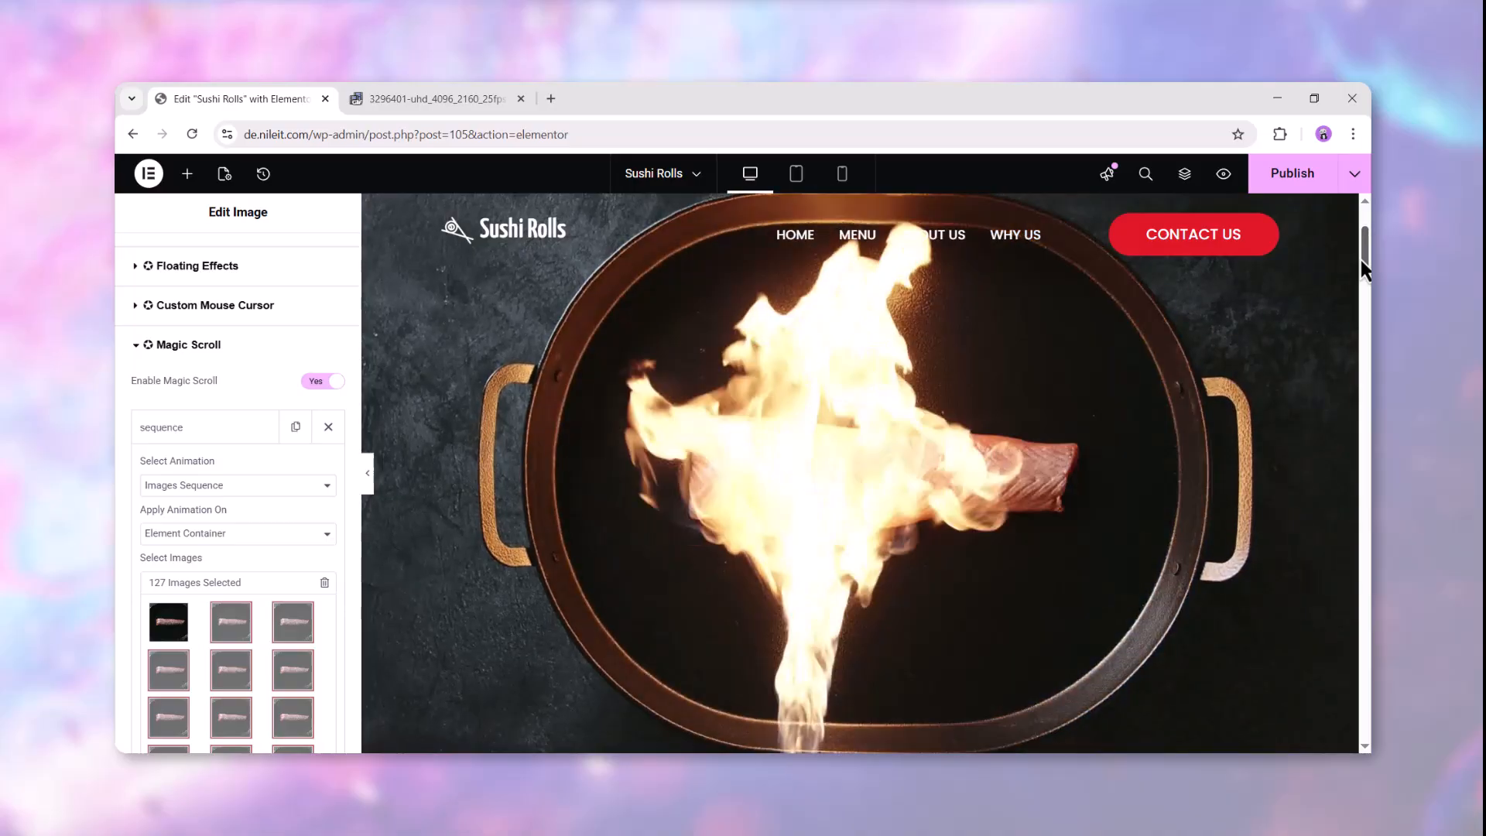
pyautogui.scroll(-1, 1359, 257)
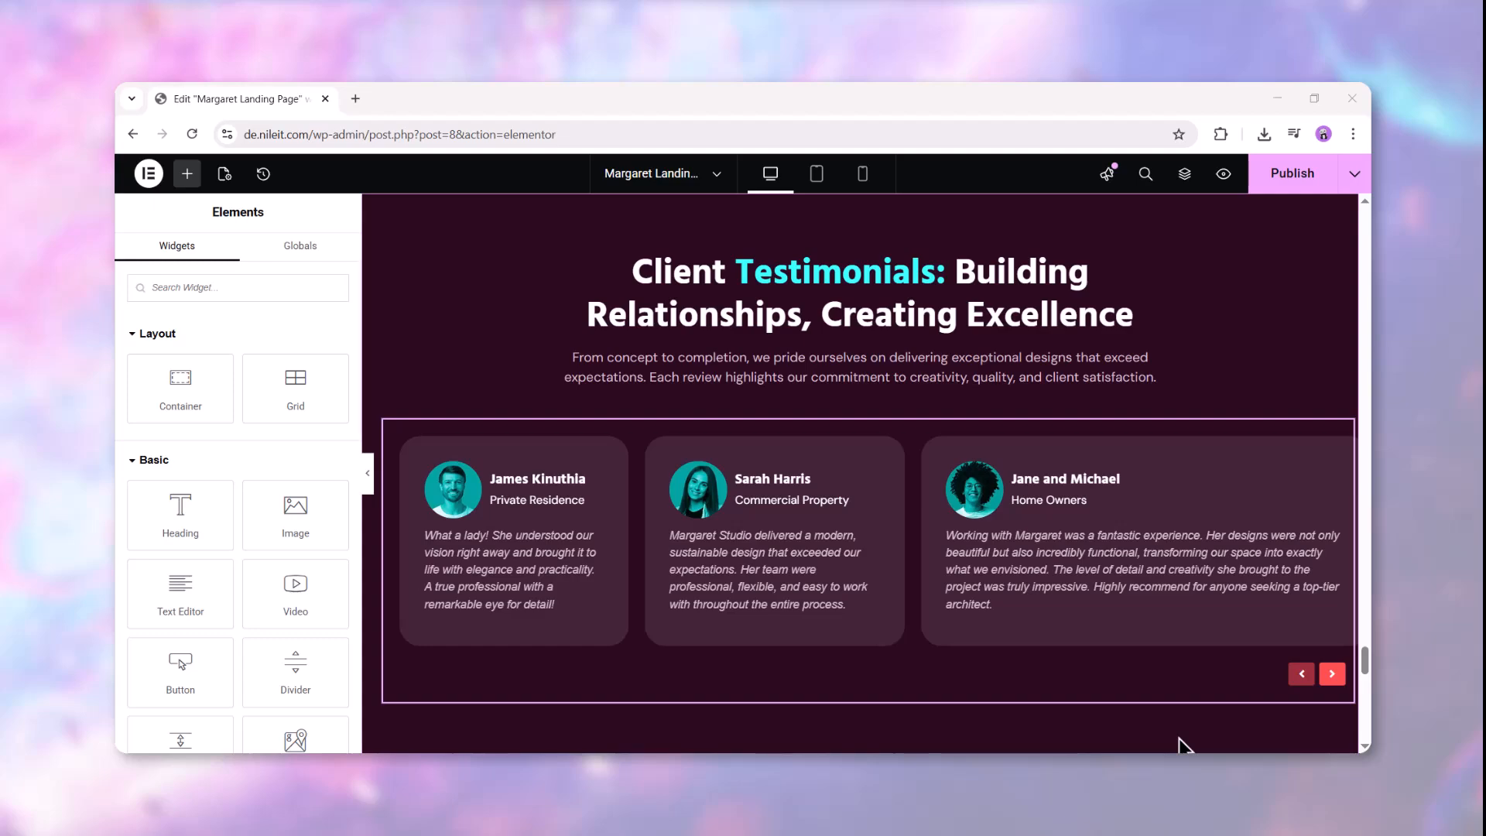
# - Page the Client Testimonials carousel on the Margaret Landing Page forward and back through its cards
pyautogui.click(1338, 681)
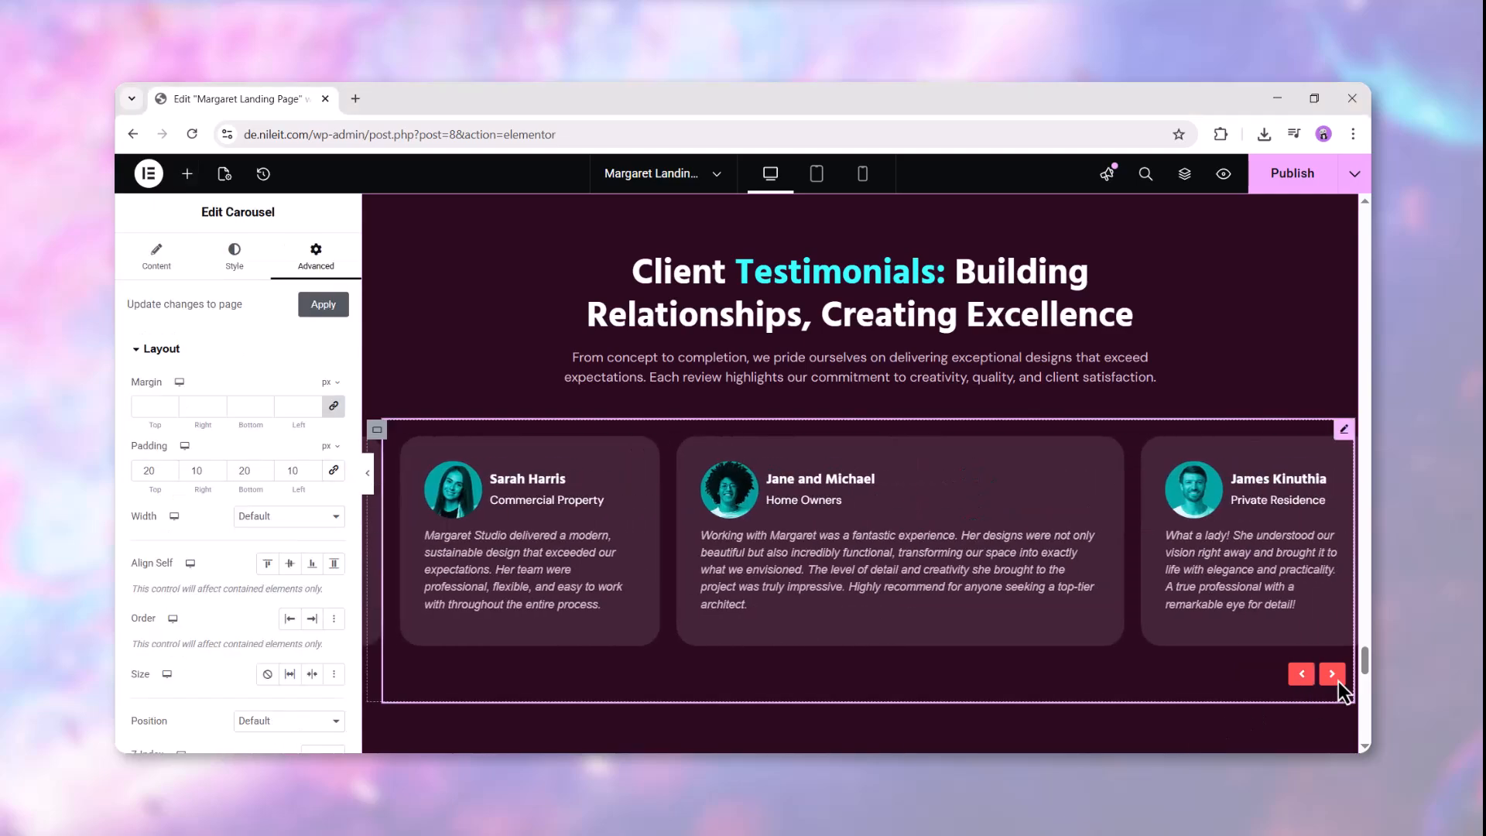
pyautogui.click(1337, 681)
pyautogui.click(1337, 681)
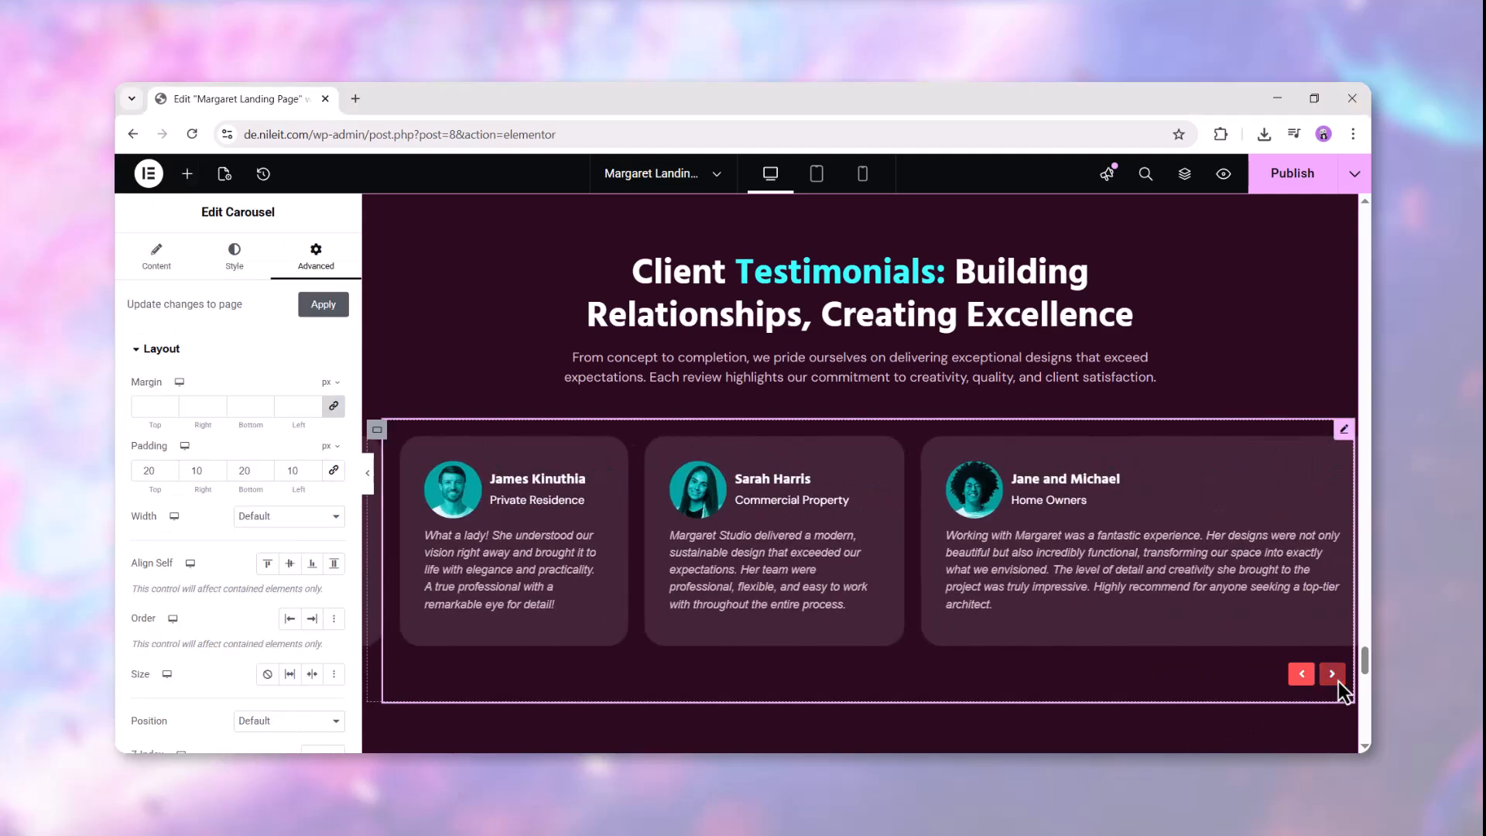
pyautogui.click(1307, 680)
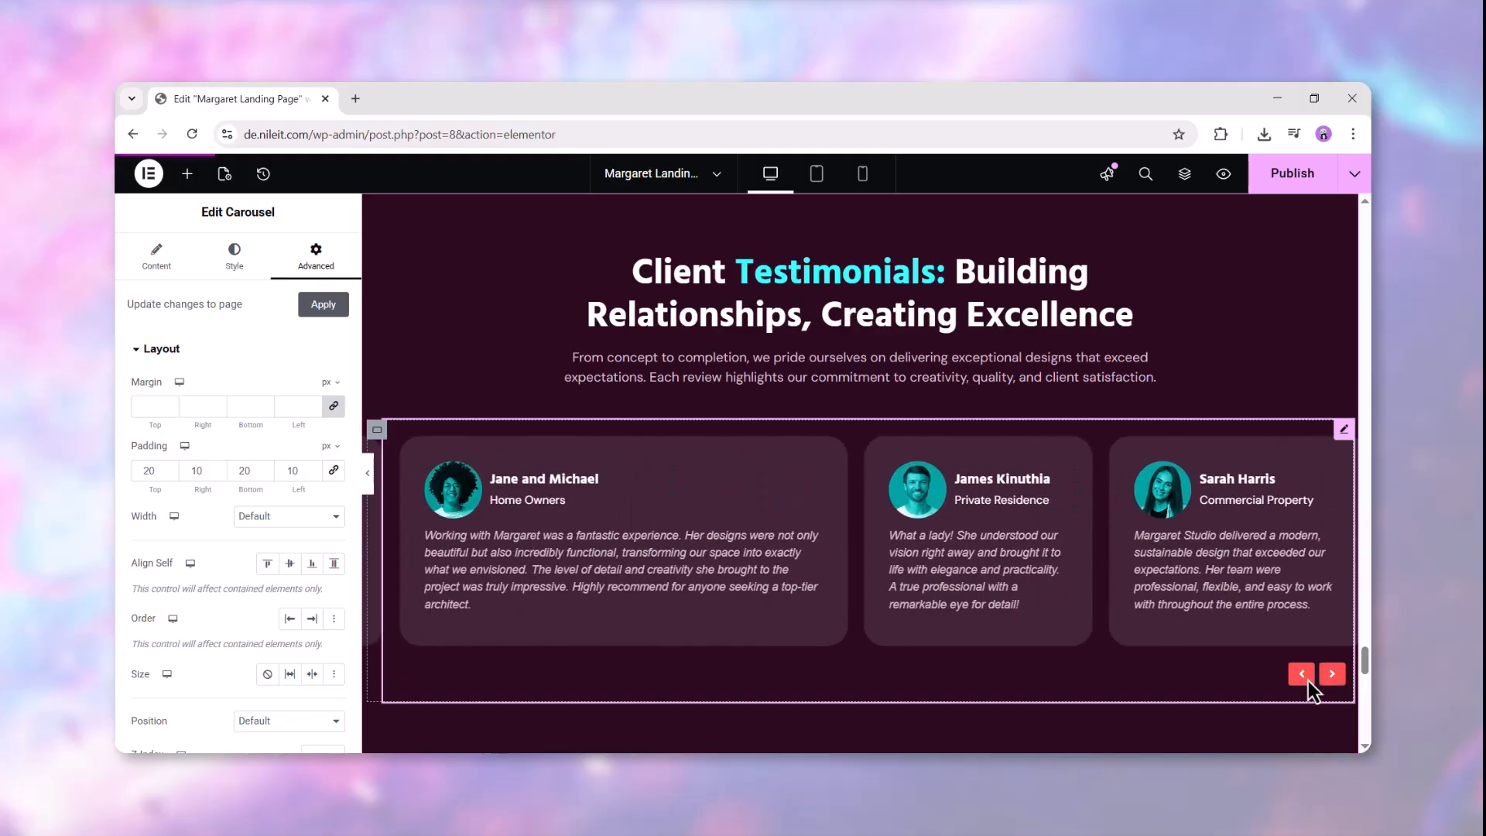
pyautogui.click(1308, 680)
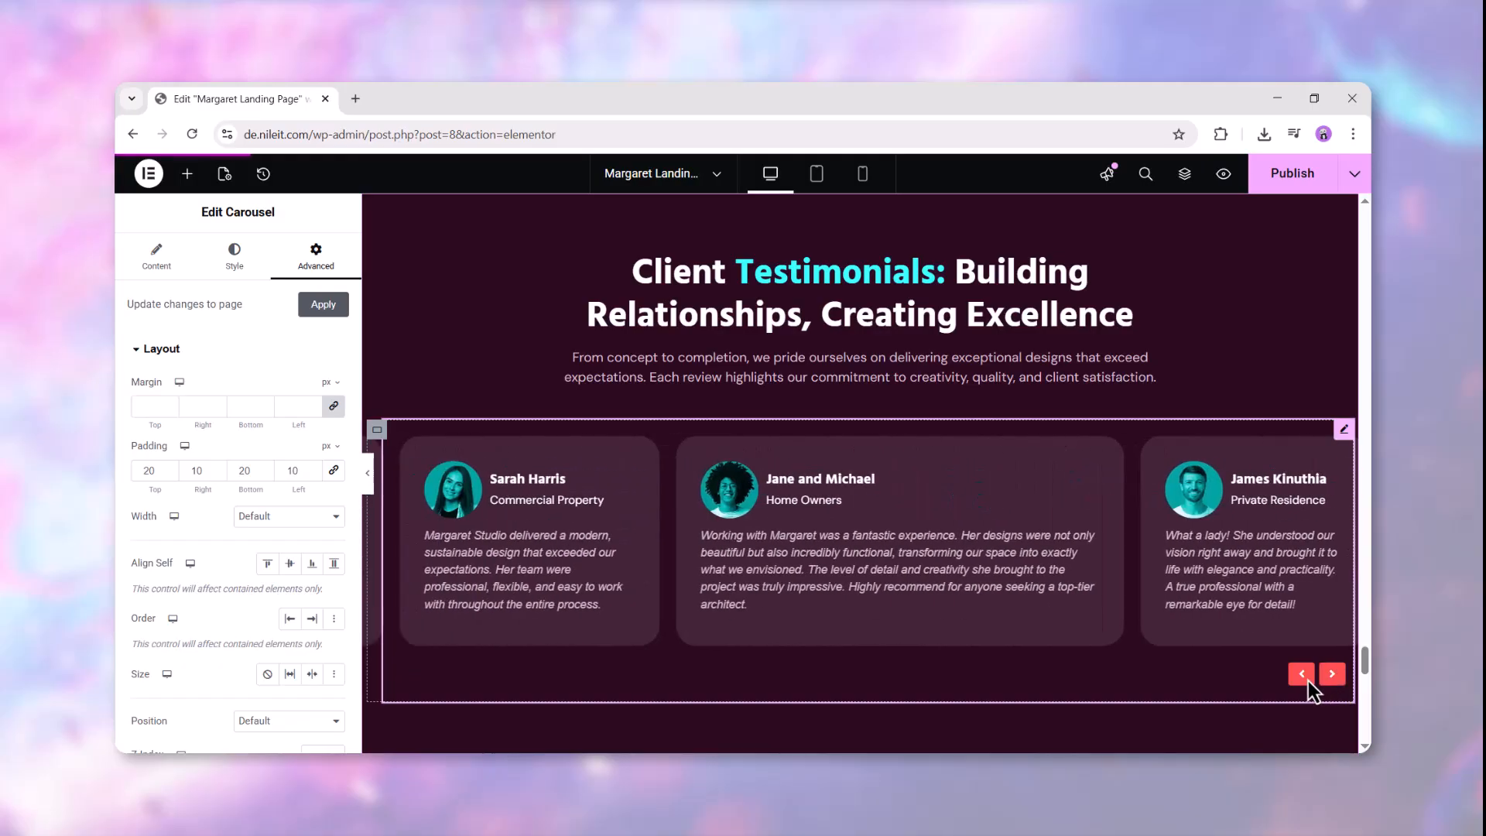
pyautogui.click(1308, 680)
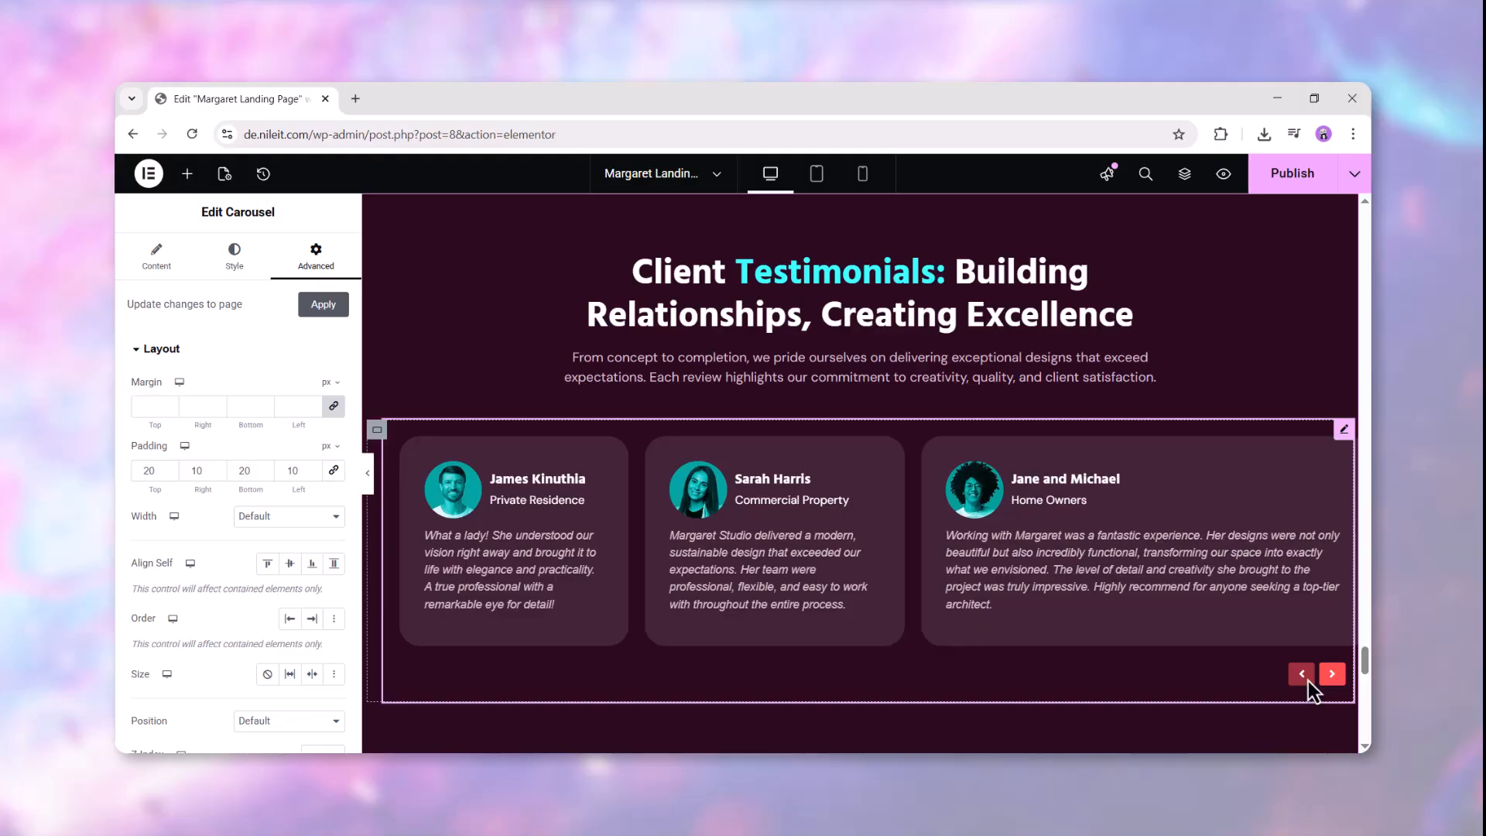
# - Enable Magic Scroll on the testimonials carousel and add an item with the Carousel Scroll animation
pyautogui.click(301, 346)
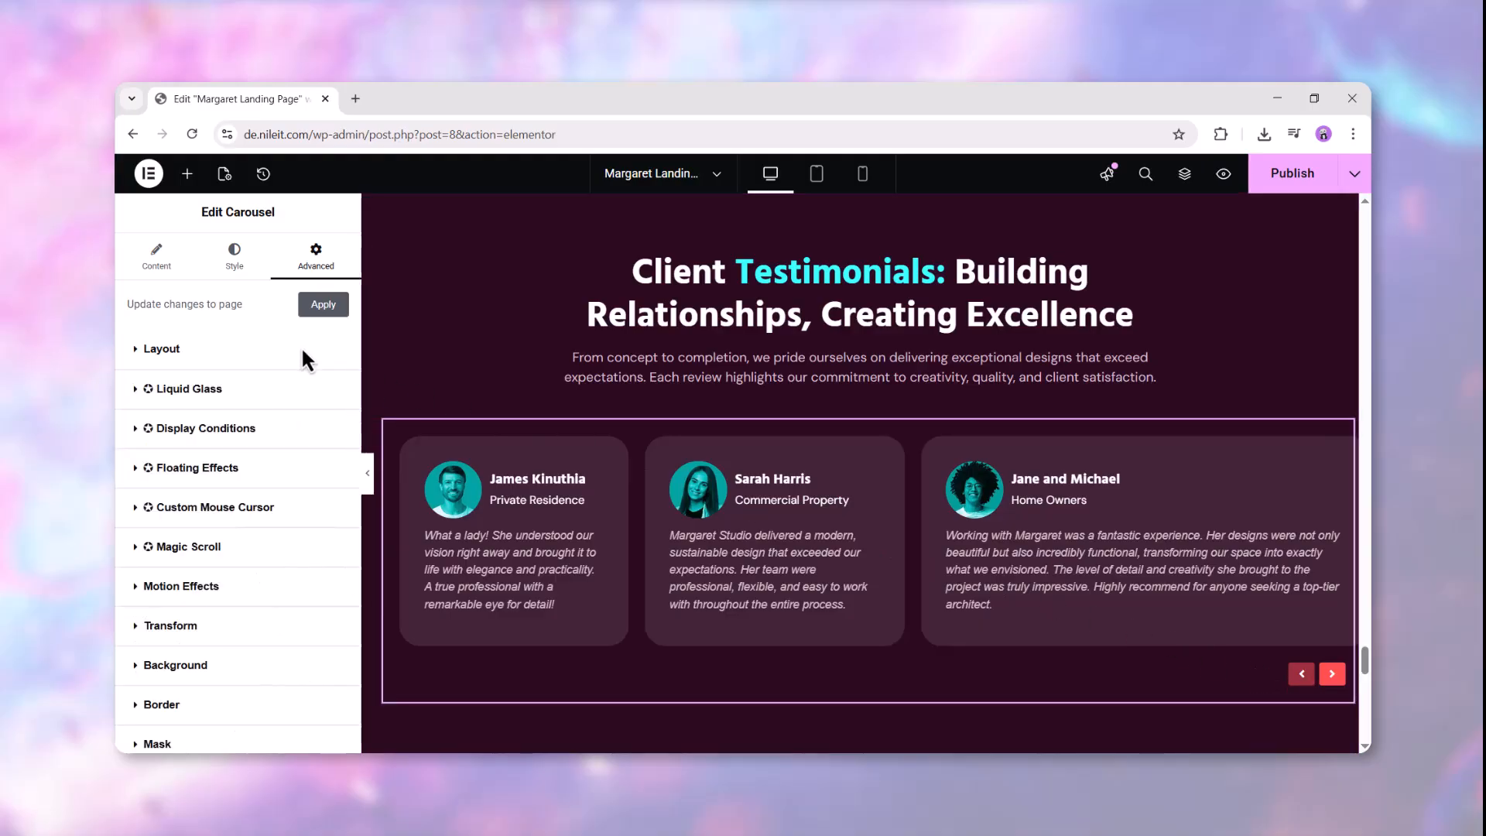
pyautogui.click(278, 547)
pyautogui.click(317, 580)
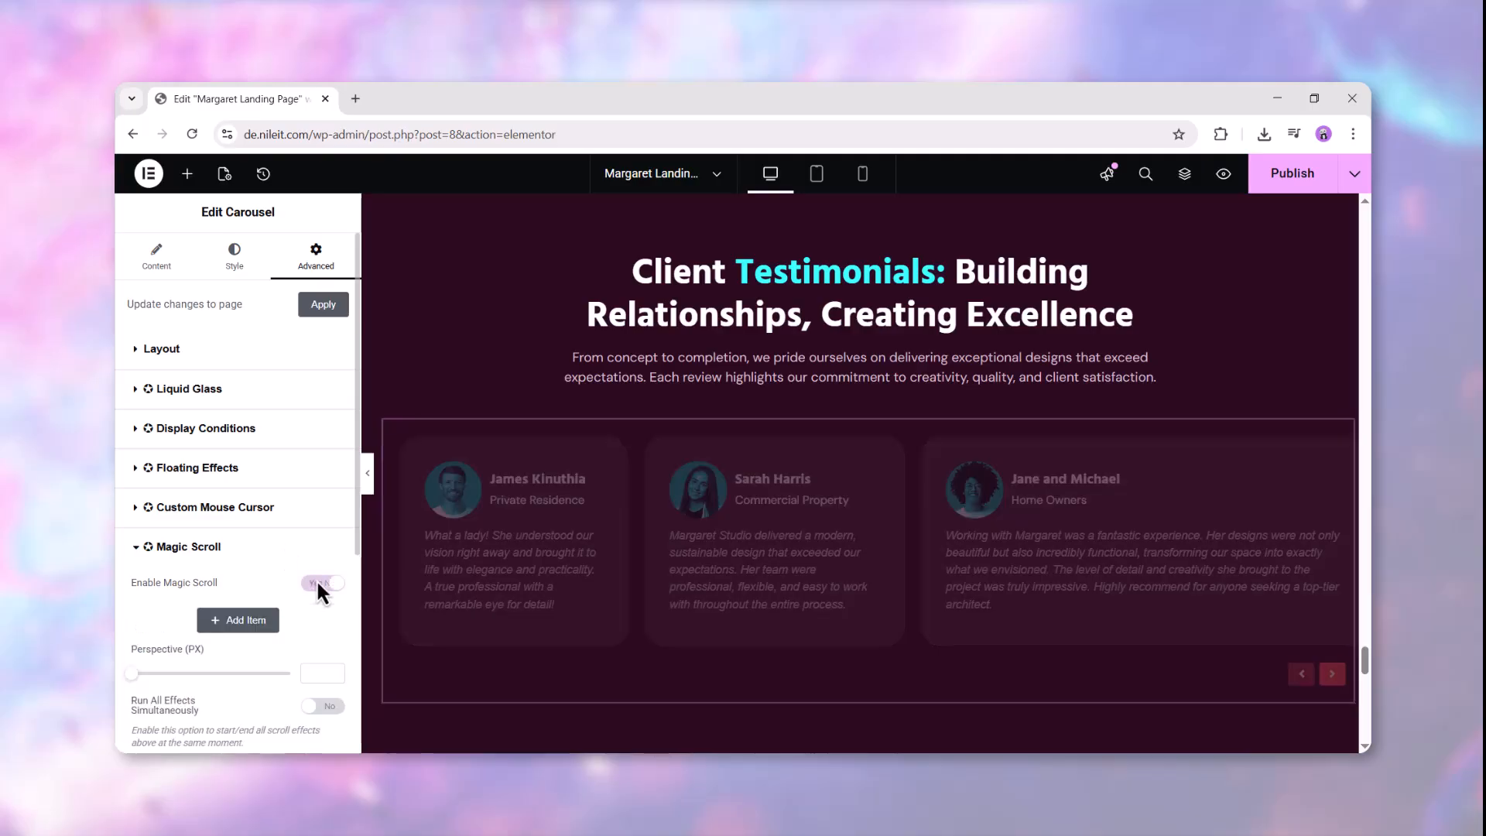
pyautogui.click(246, 616)
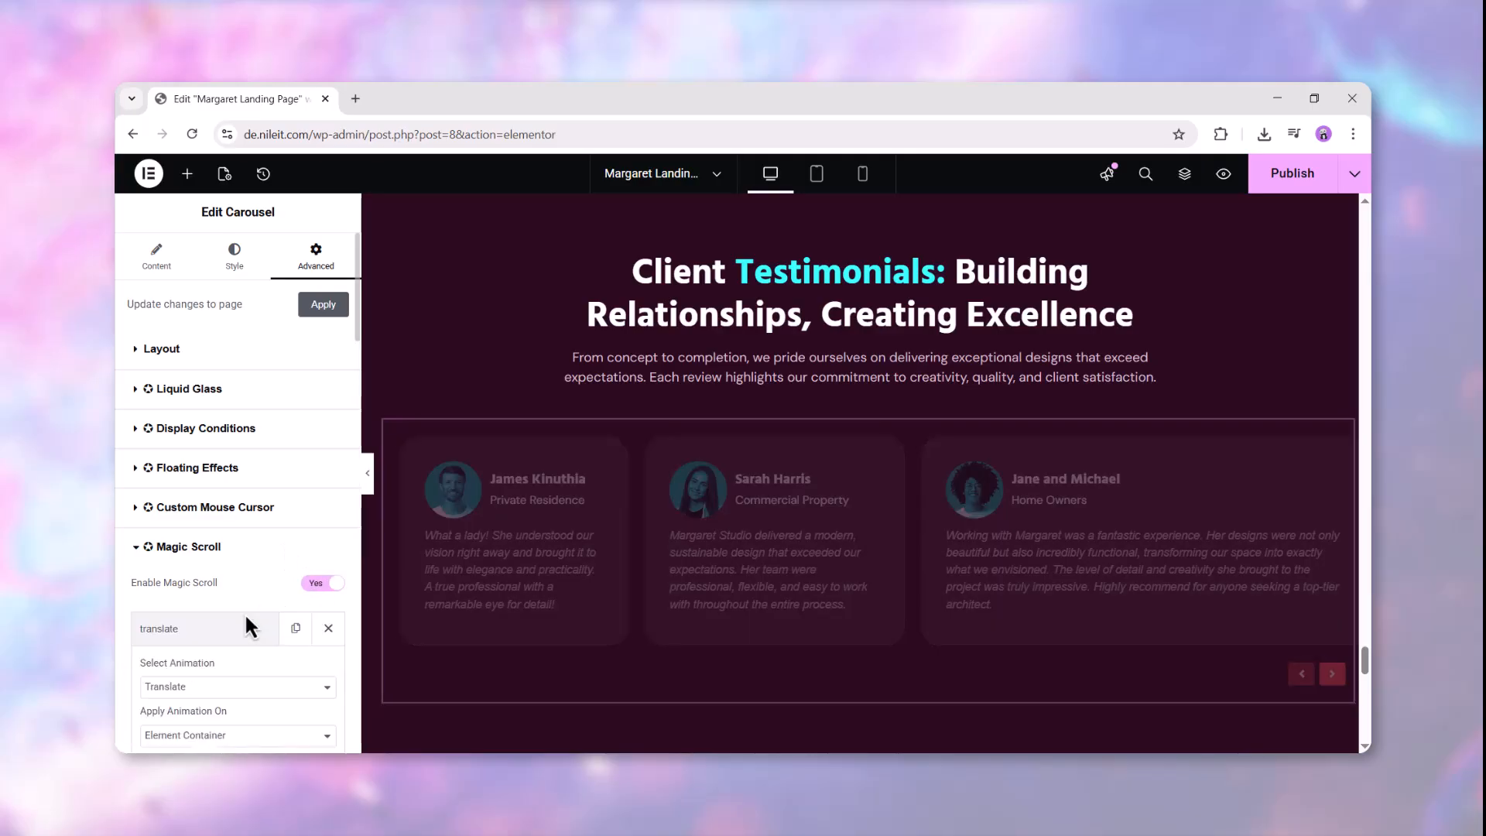
pyautogui.click(250, 684)
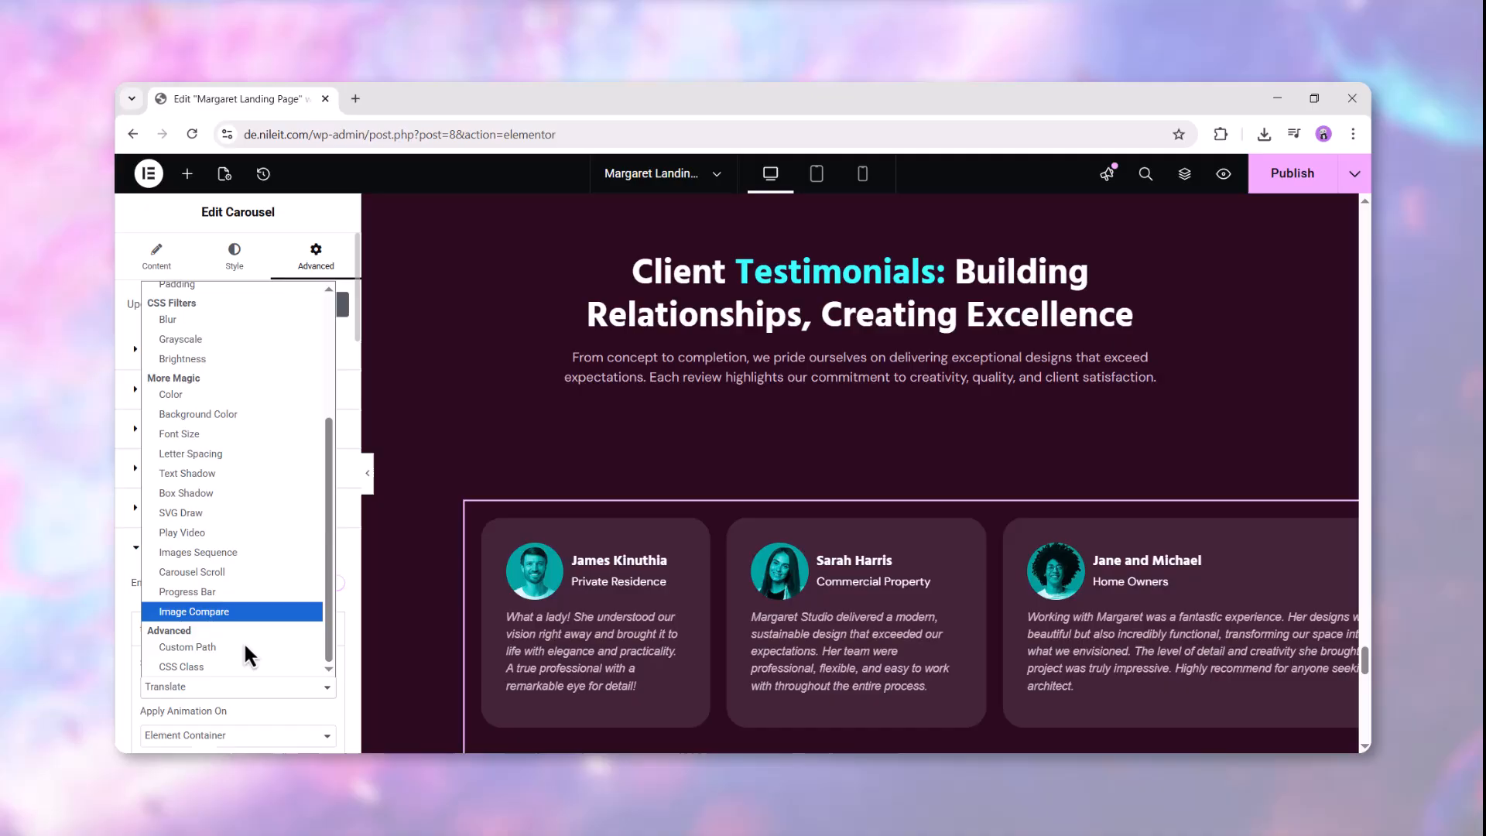
pyautogui.click(235, 569)
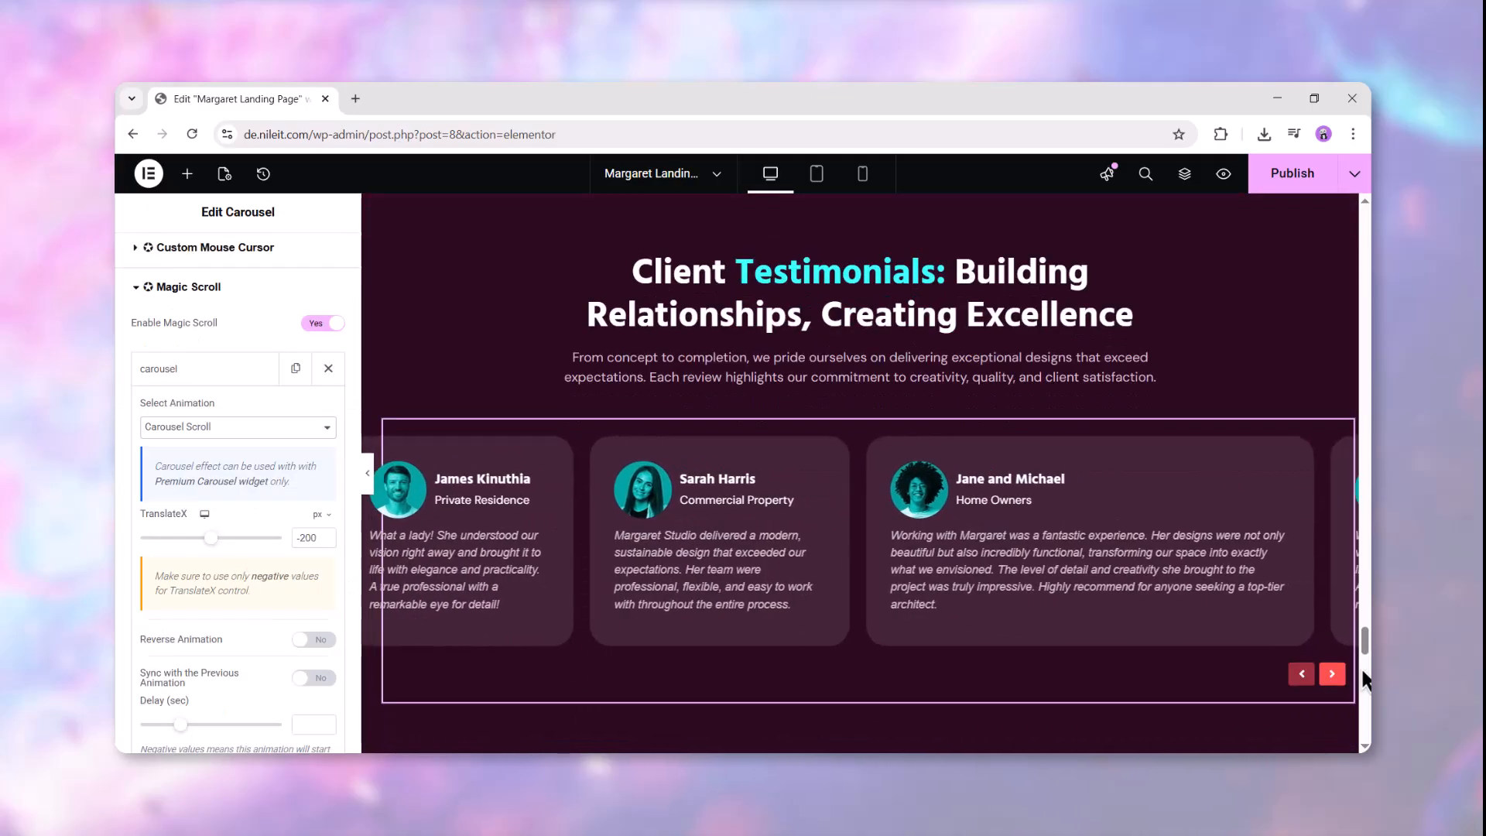
# - Preview the carousel's scroll movement in both directions and set its TranslateX to -1200 px
pyautogui.scroll(-3, 1362, 670)
pyautogui.scroll(-2, 1360, 667)
pyautogui.scroll(4, 1360, 666)
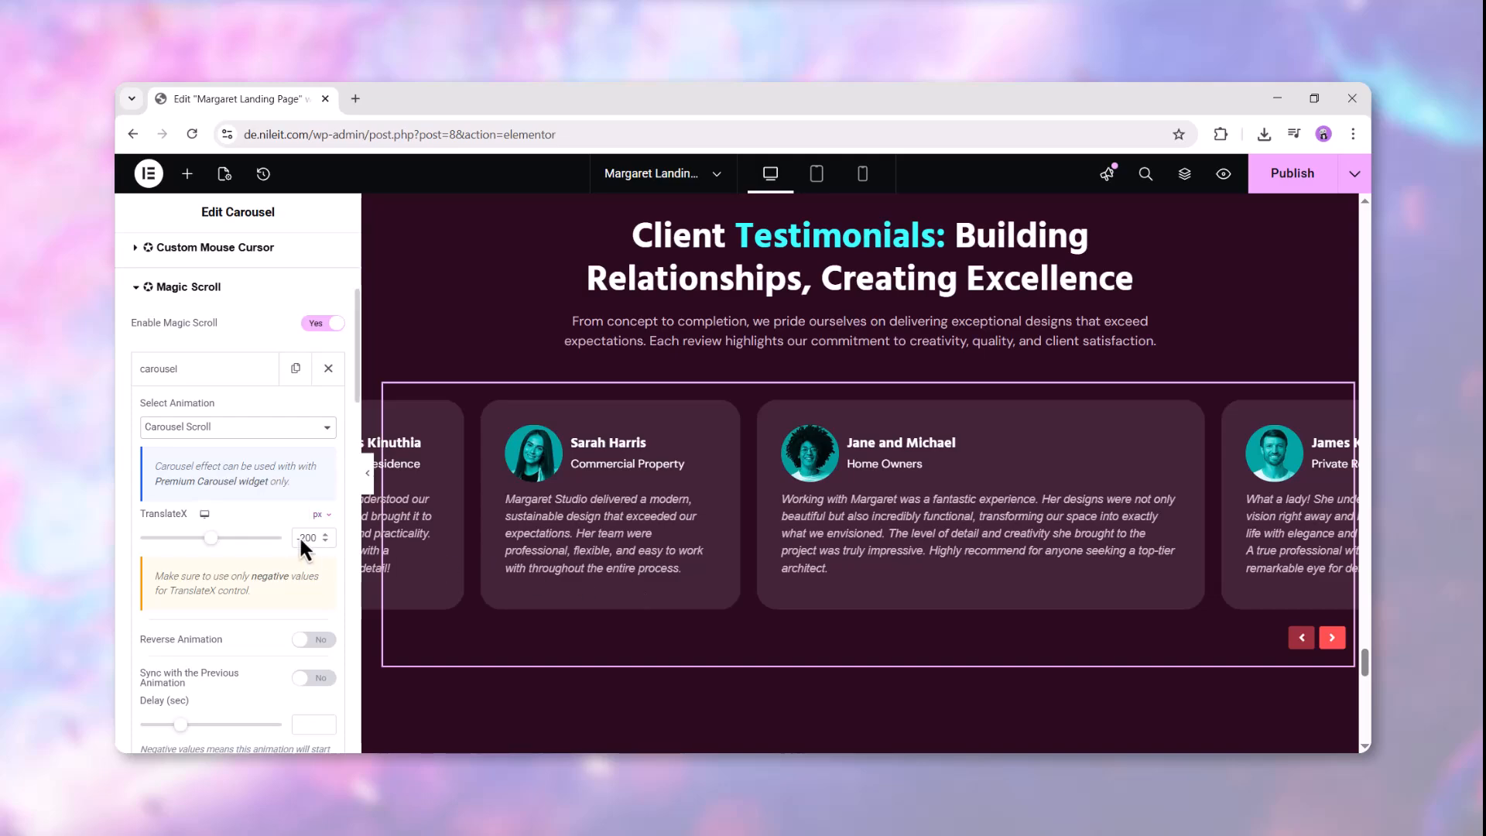
pyautogui.write('-1')
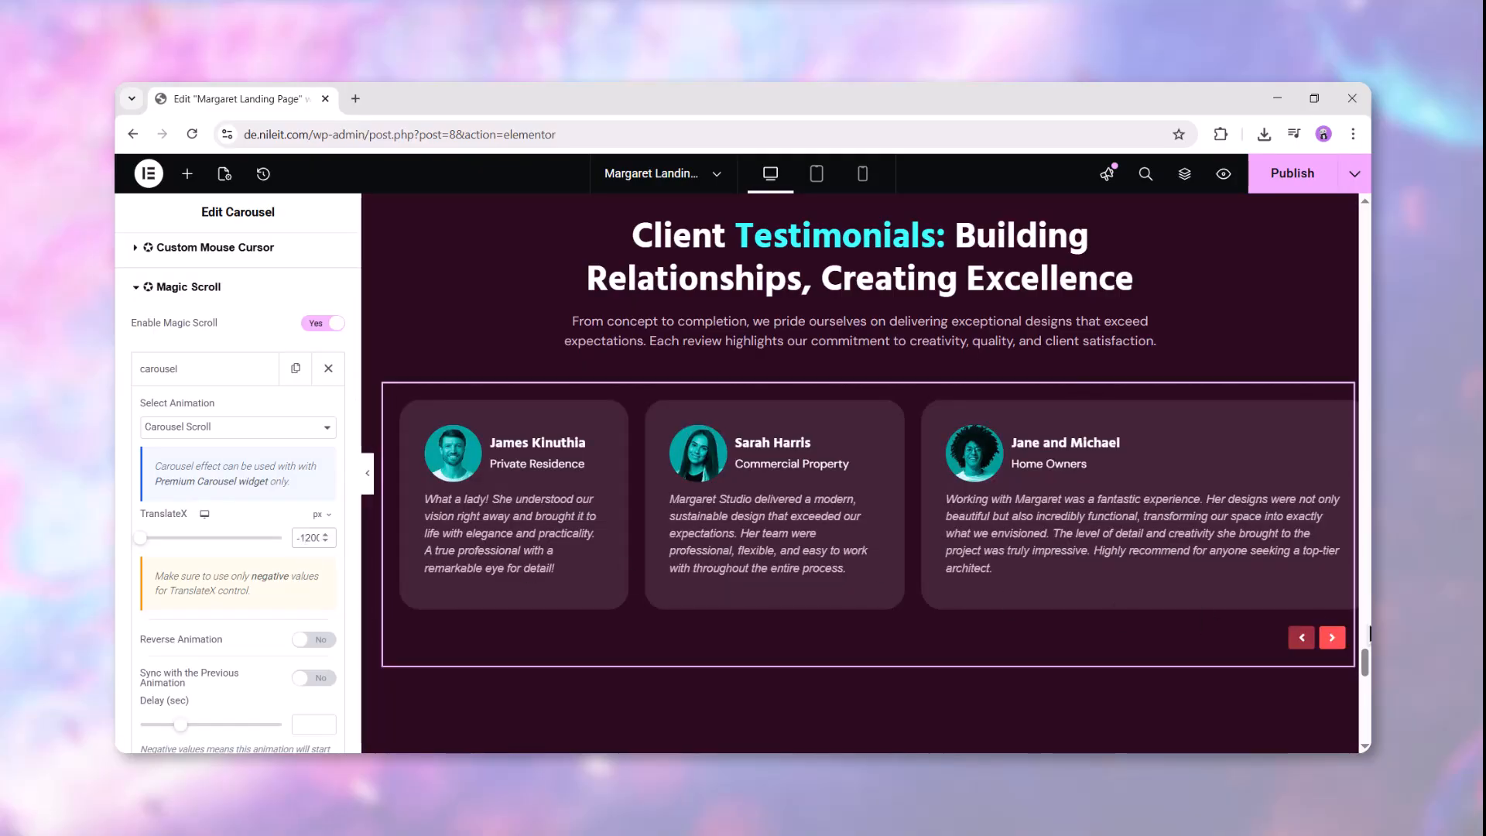
# - Preview the testimonials carousel's scroll animation by moving through the section in both directions
pyautogui.scroll(1, 1369, 633)
pyautogui.scroll(12, 1369, 634)
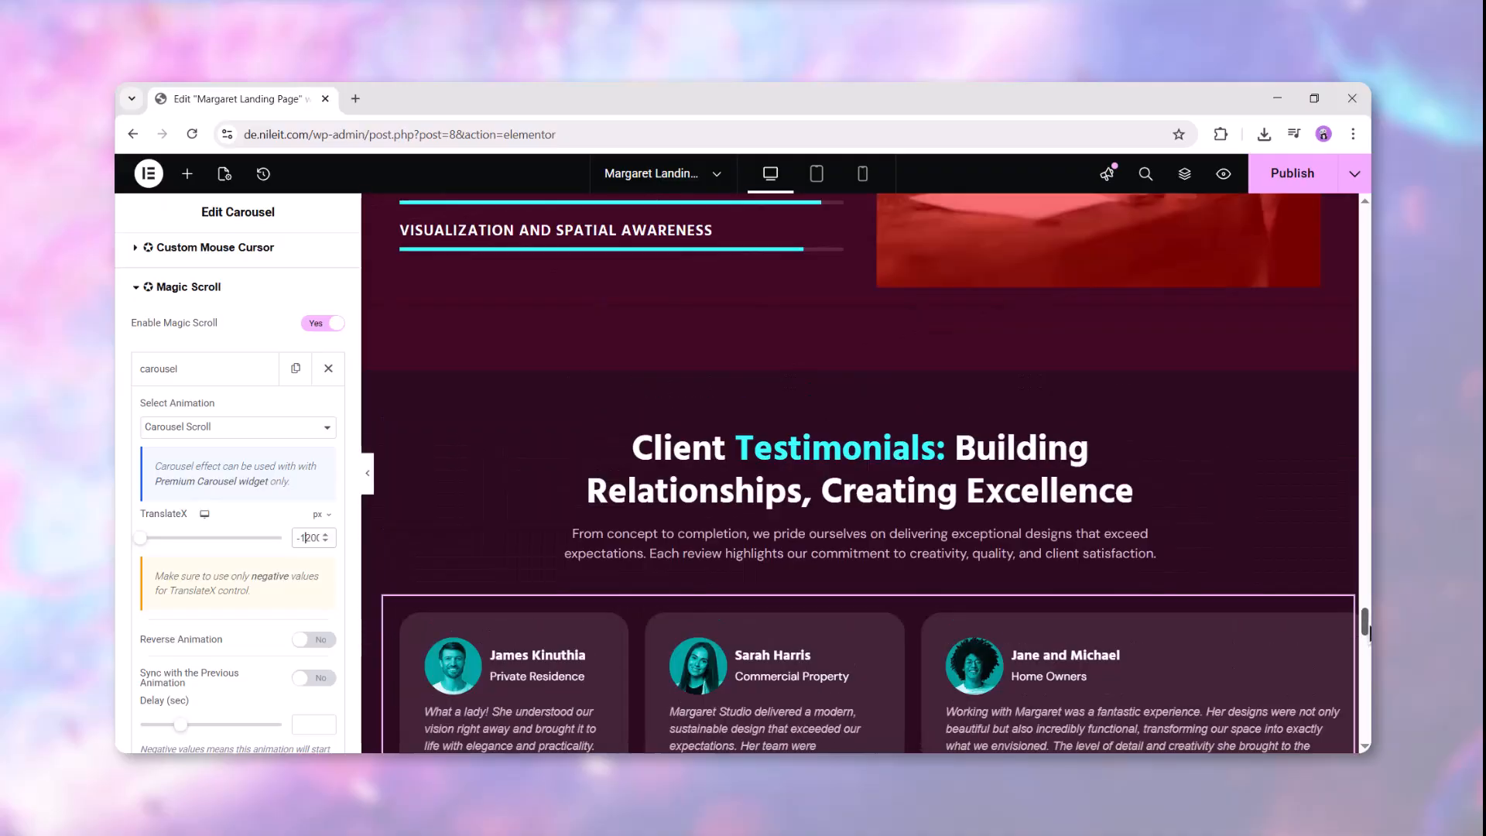
pyautogui.scroll(-5, 1369, 633)
pyautogui.scroll(-3, 1369, 633)
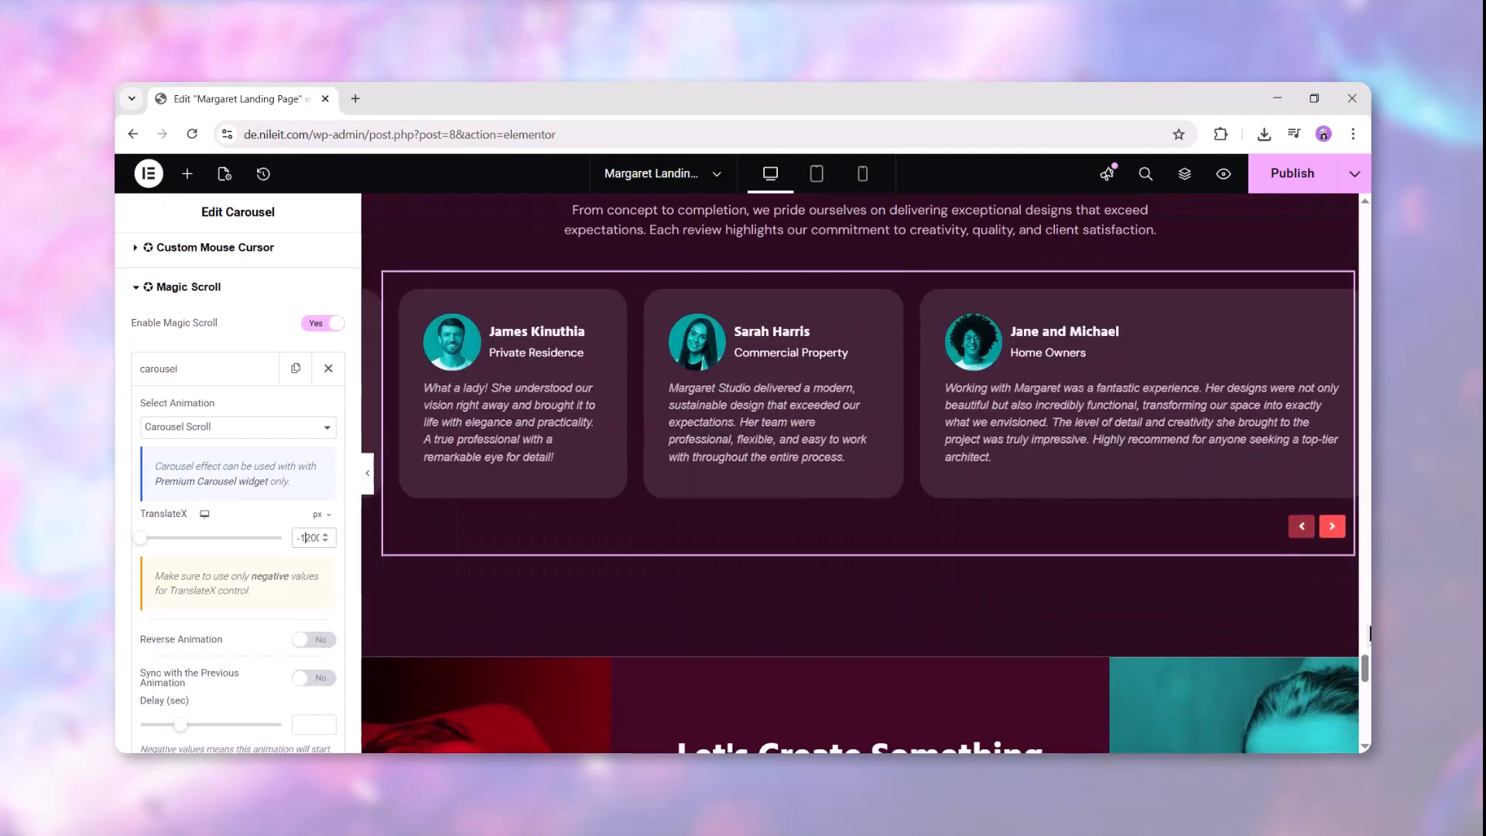
pyautogui.scroll(3, 1369, 633)
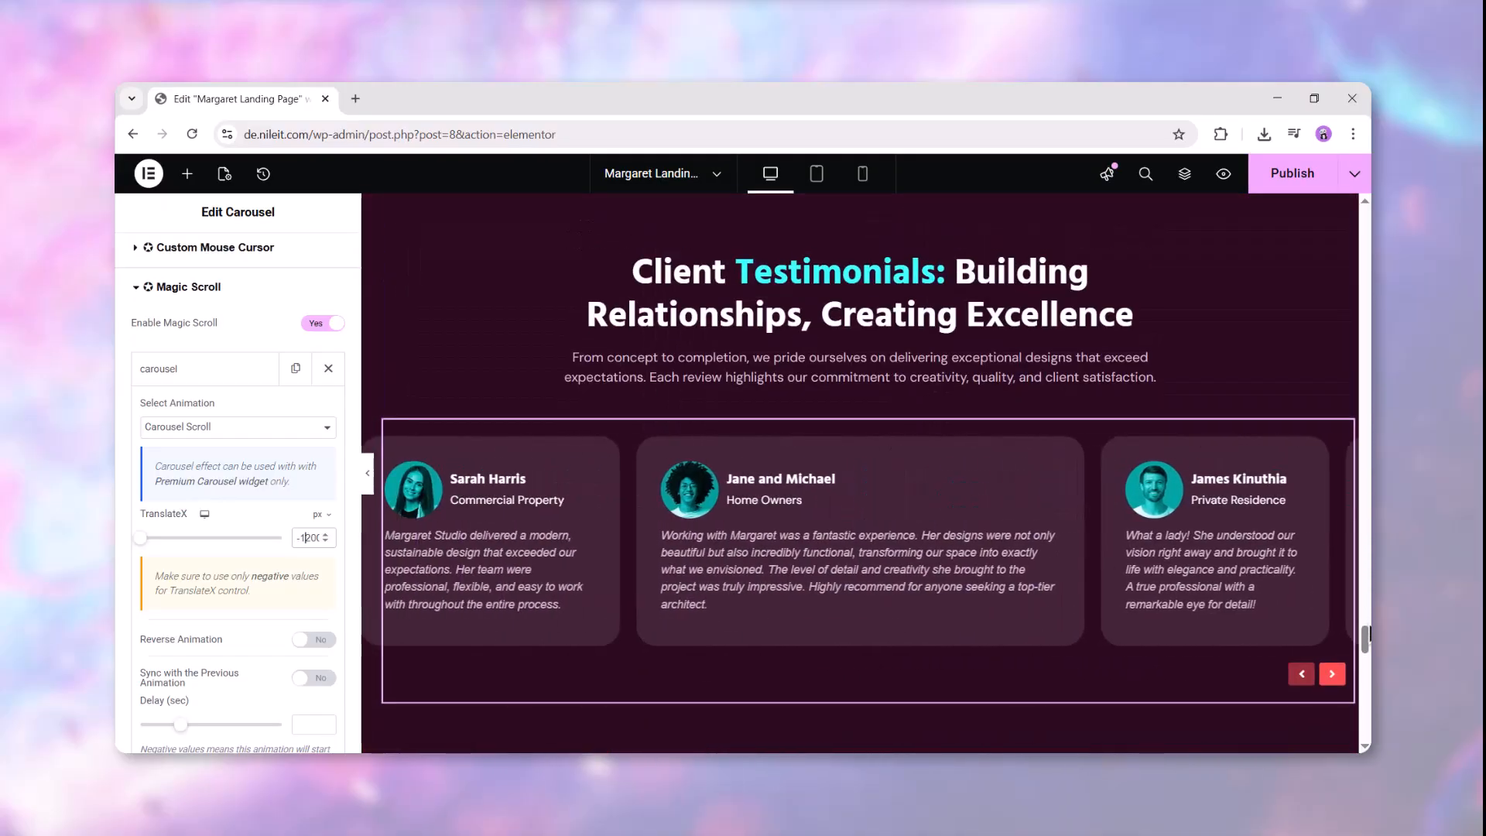
pyautogui.scroll(3, 1370, 633)
pyautogui.scroll(-3, 1369, 633)
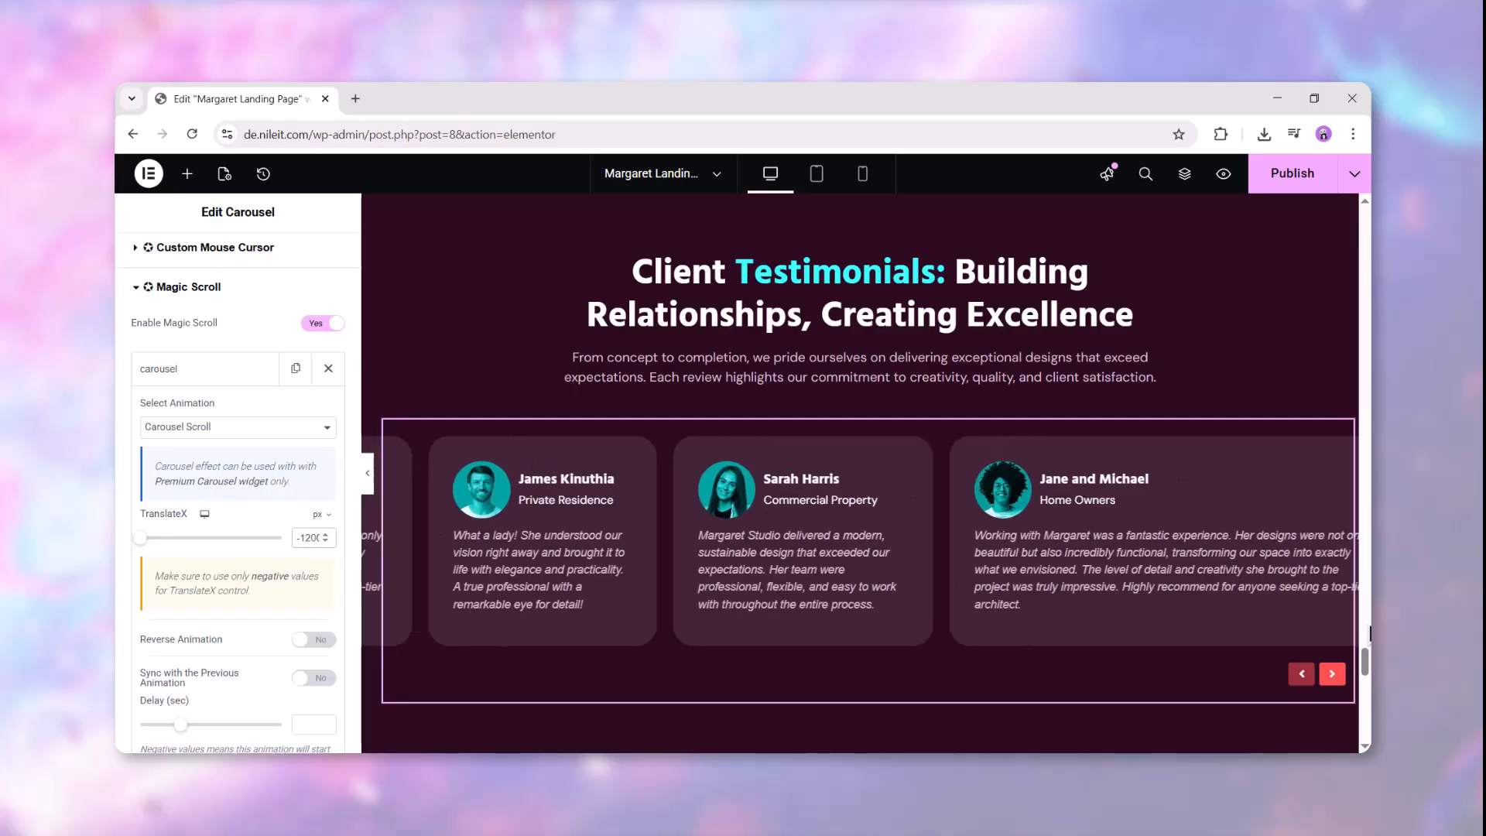
pyautogui.scroll(-3, 1370, 633)
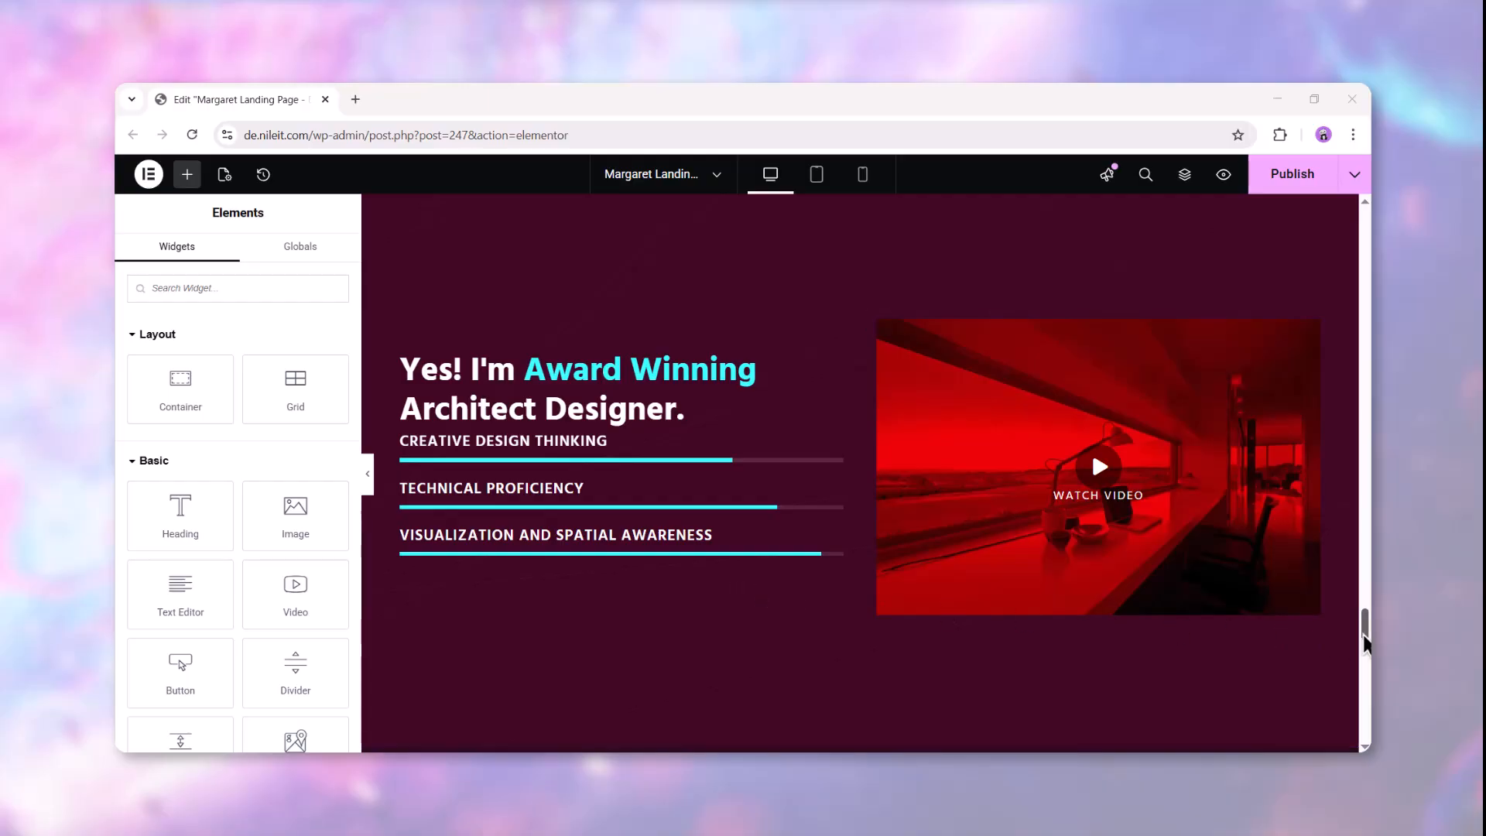
# - Enable Use With Magic Scroll on the Creative Design Thinking progress bar in the Award Winning section
pyautogui.scroll(-1, 1362, 635)
pyautogui.scroll(2, 1363, 634)
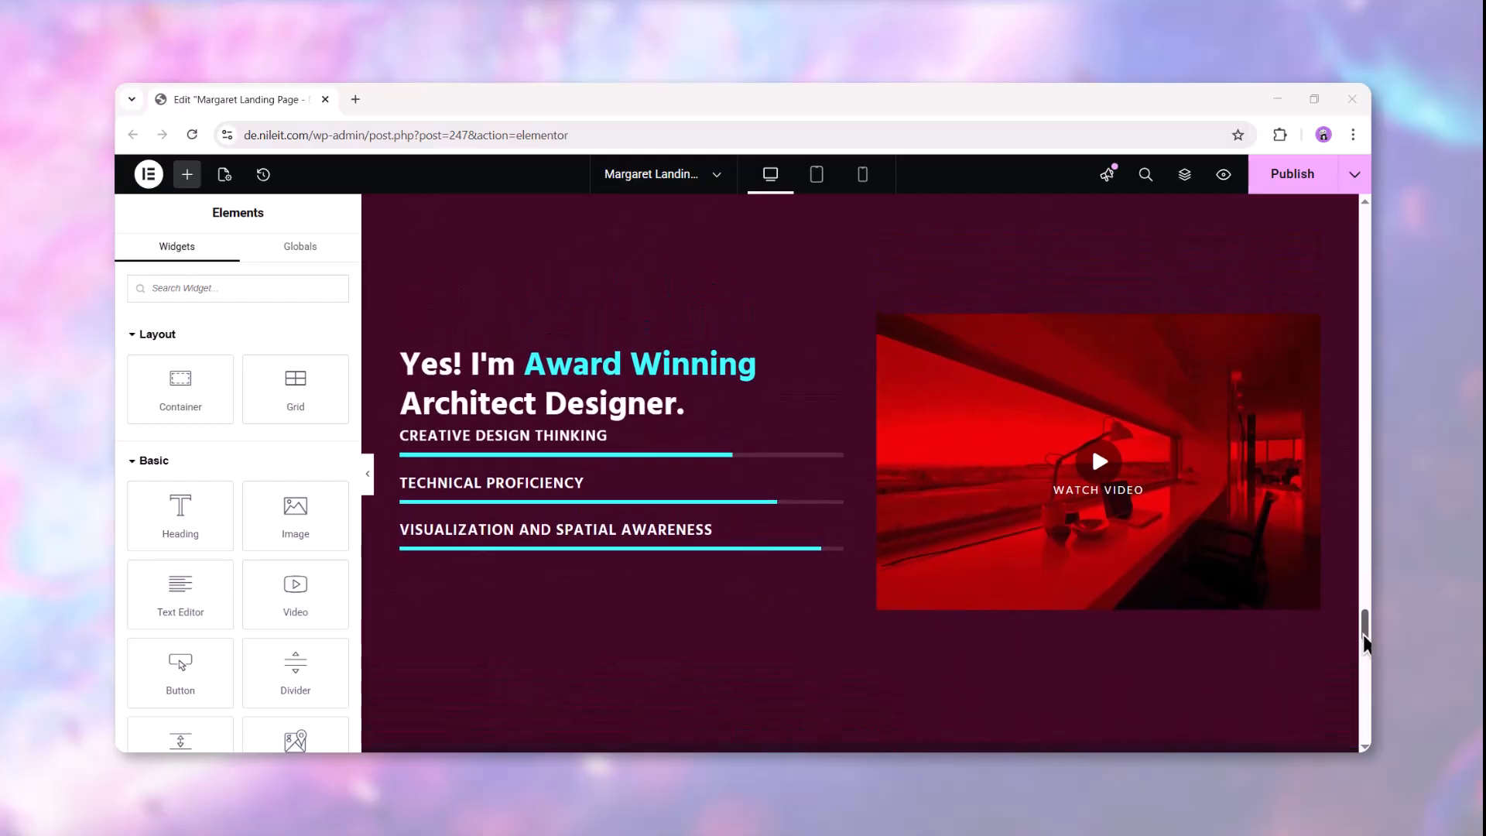
pyautogui.scroll(-2, 1362, 635)
pyautogui.scroll(1, 1363, 635)
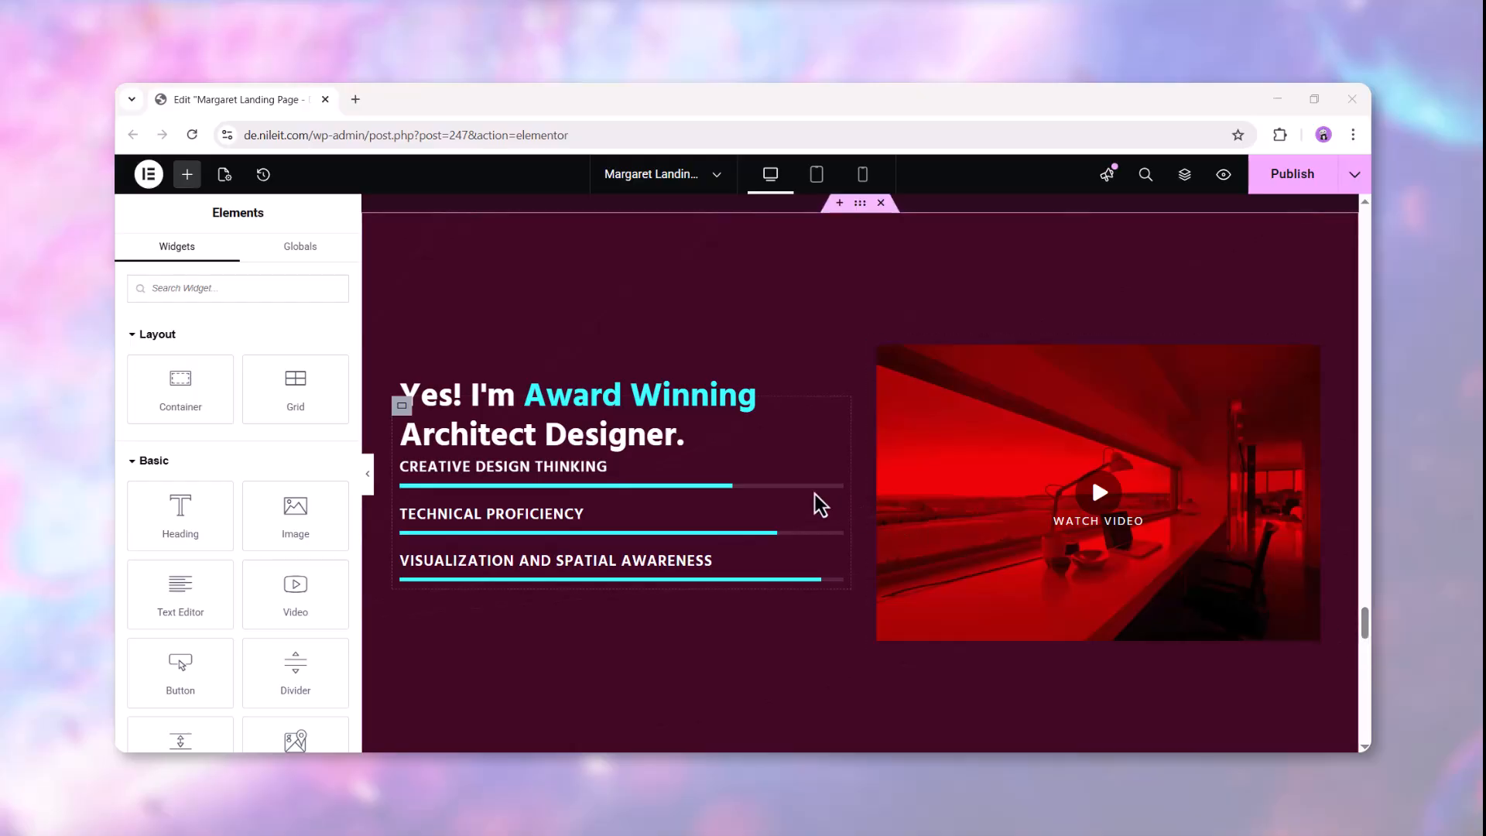
pyautogui.click(751, 484)
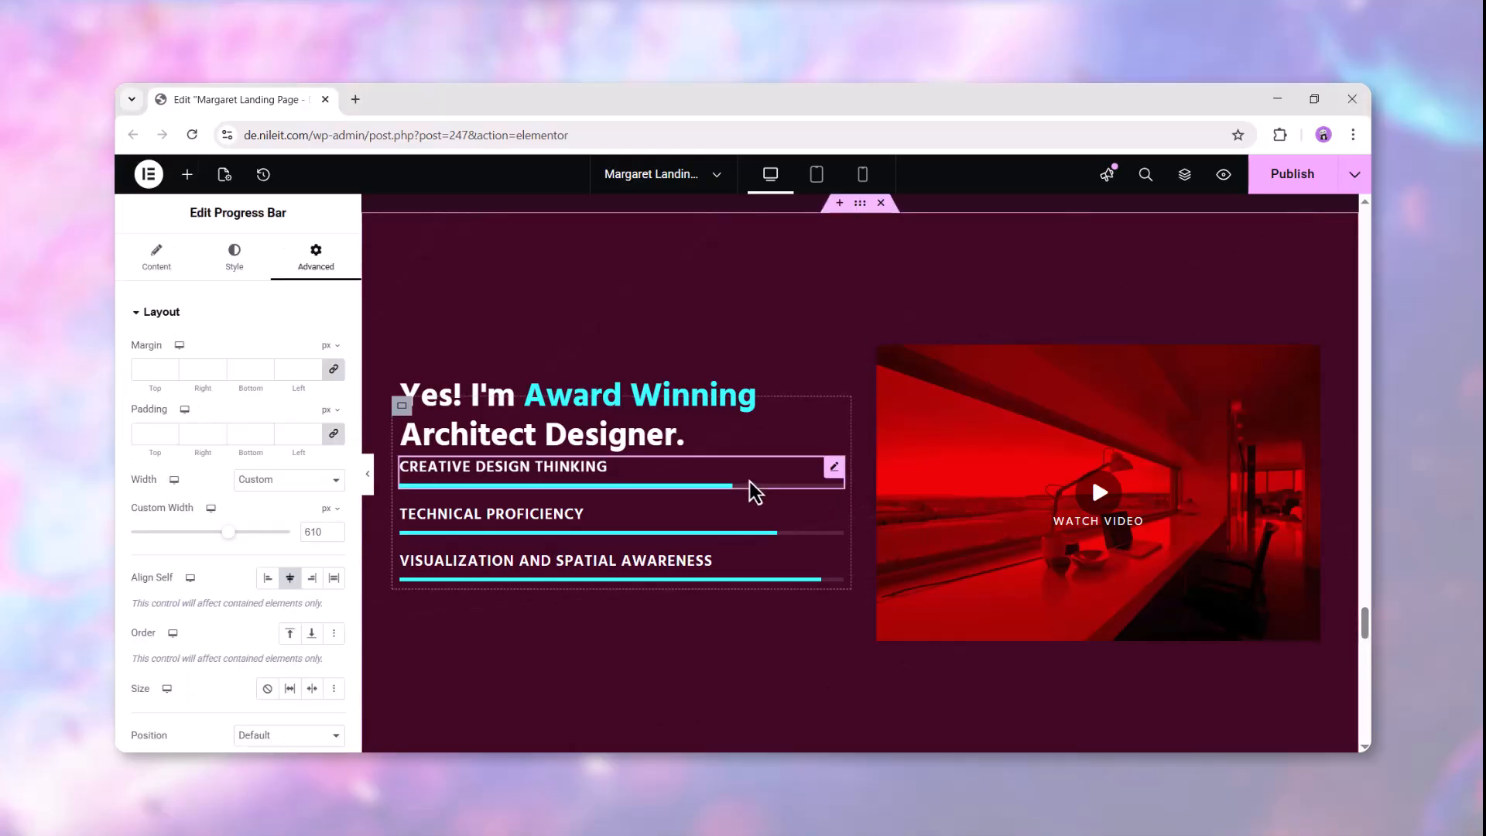
pyautogui.click(175, 265)
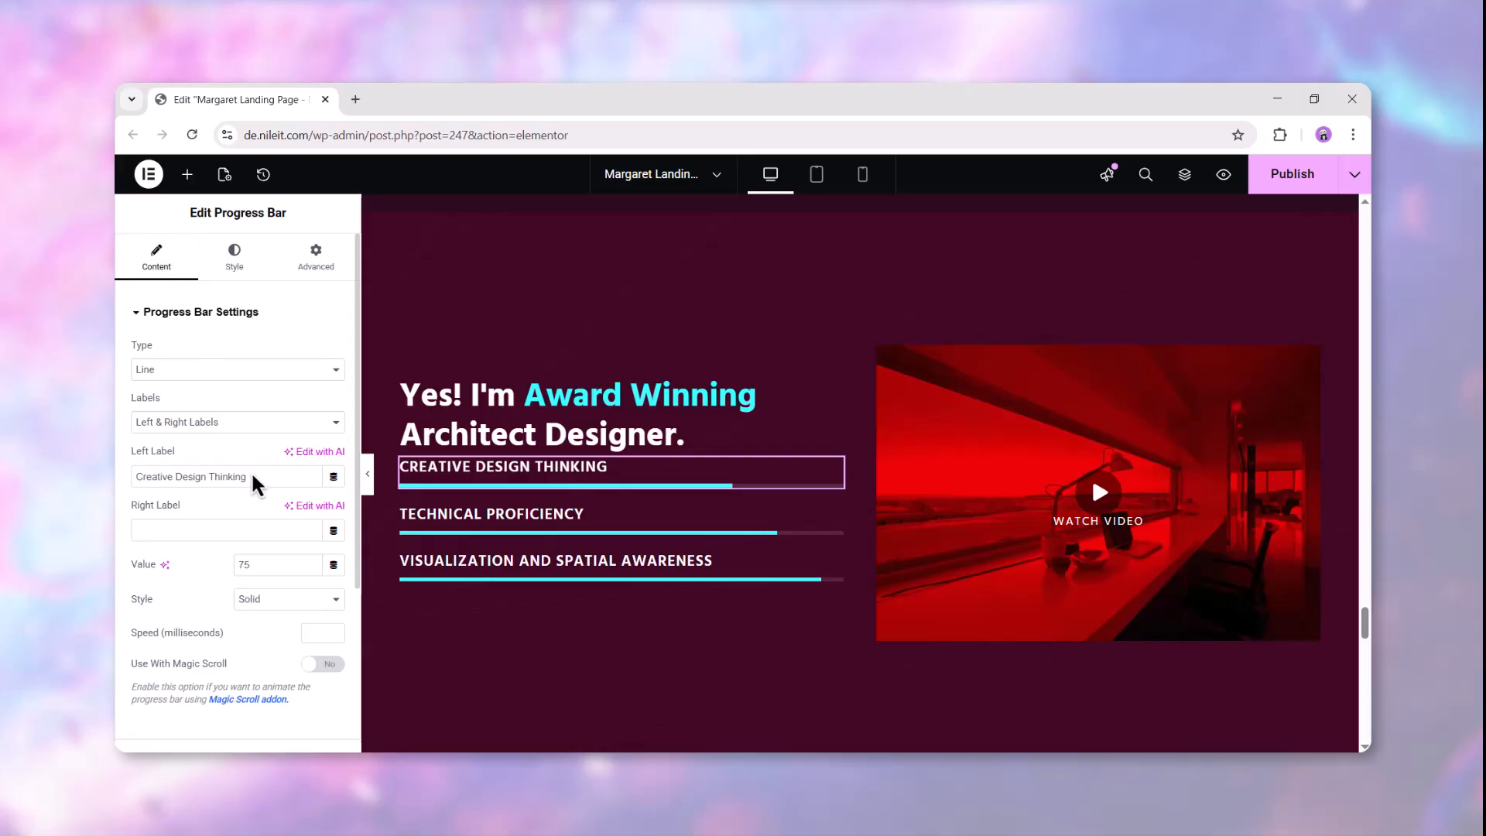
pyautogui.click(323, 667)
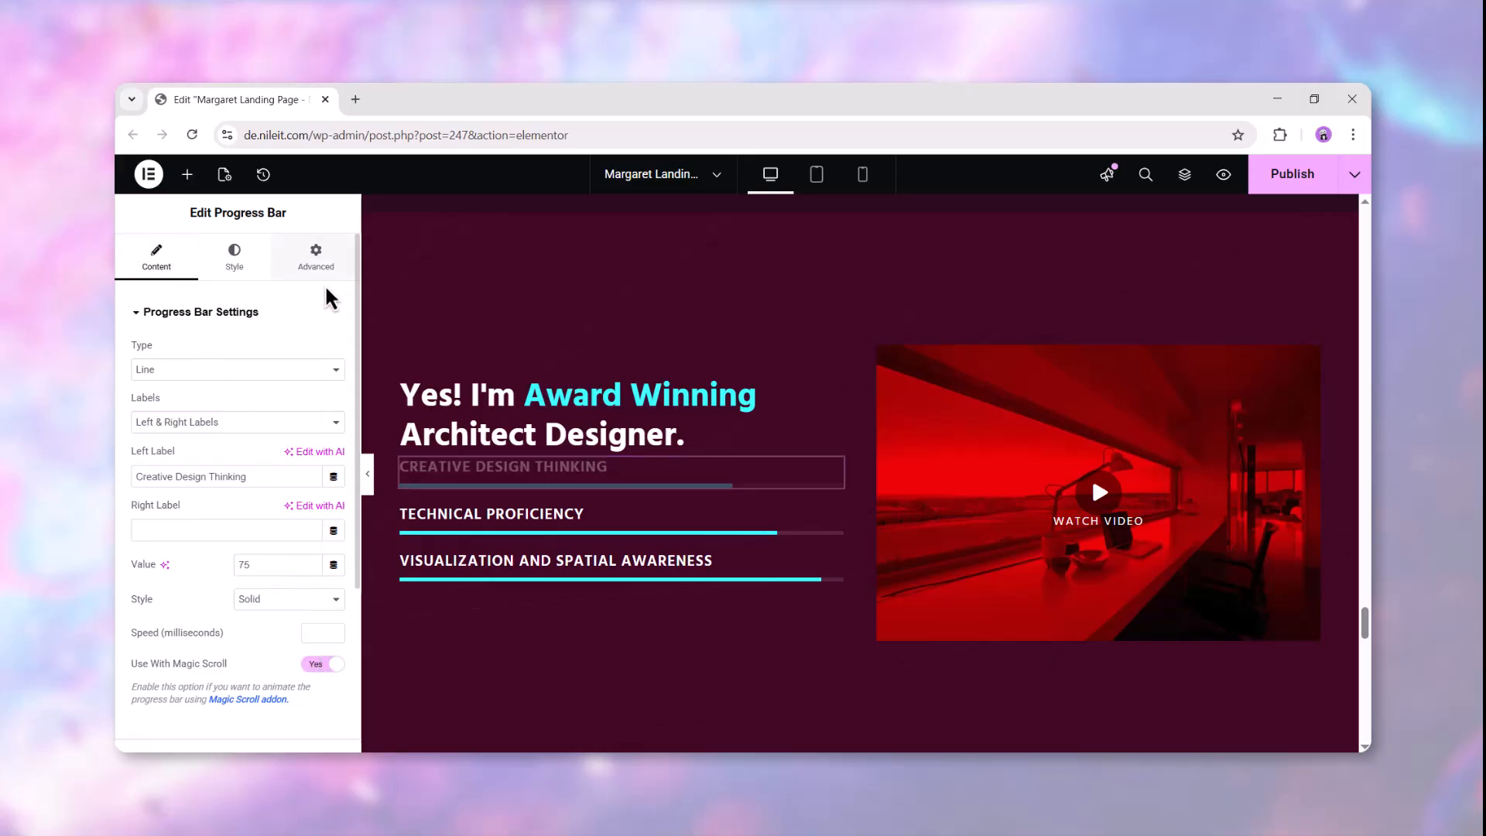
# - Enable Magic Scroll on the Creative Design Thinking bar and set its item to the Progress Bar animation
pyautogui.click(317, 259)
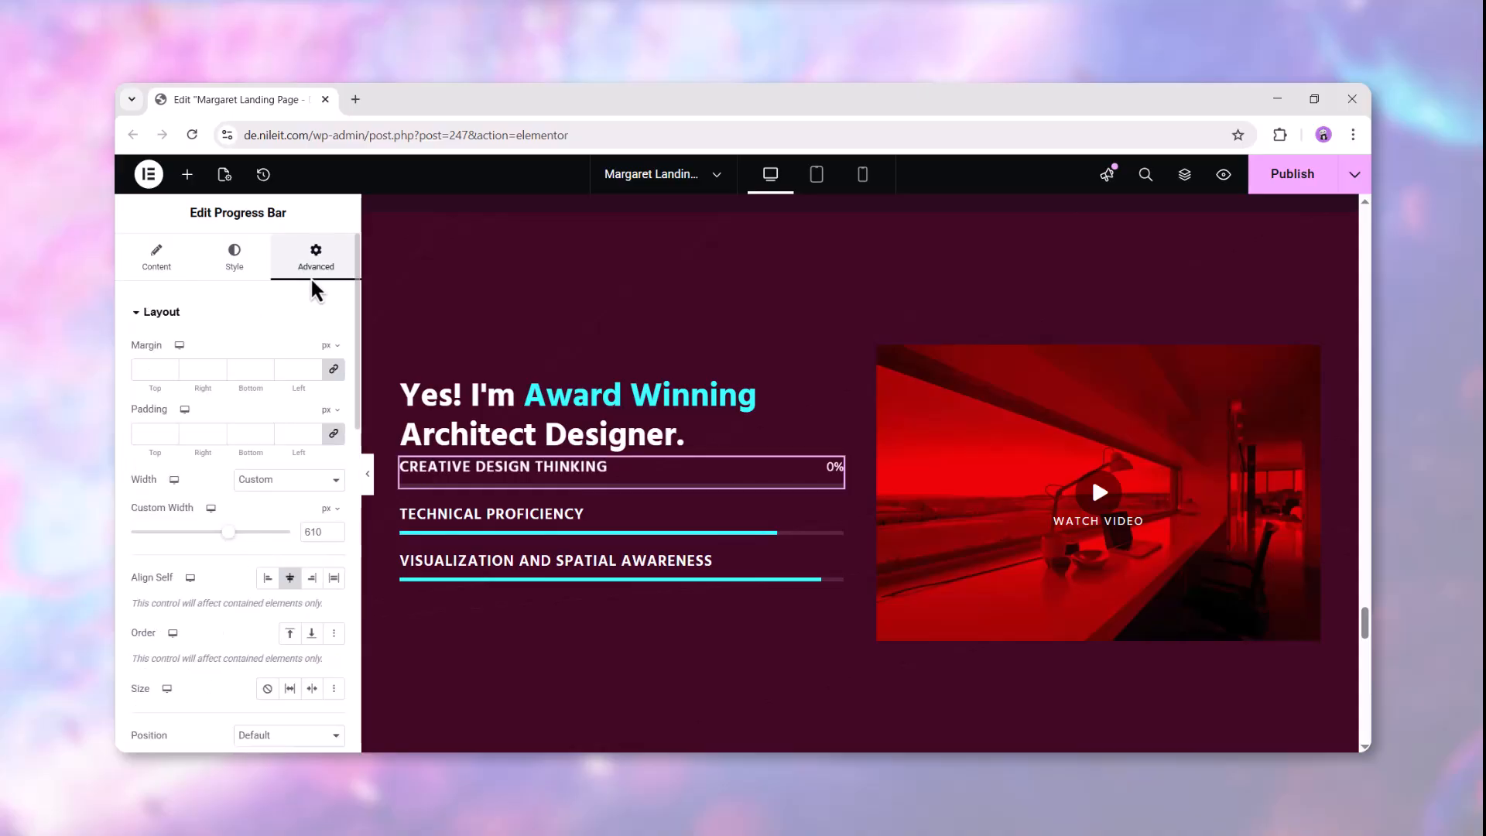
pyautogui.scroll(-12, 316, 290)
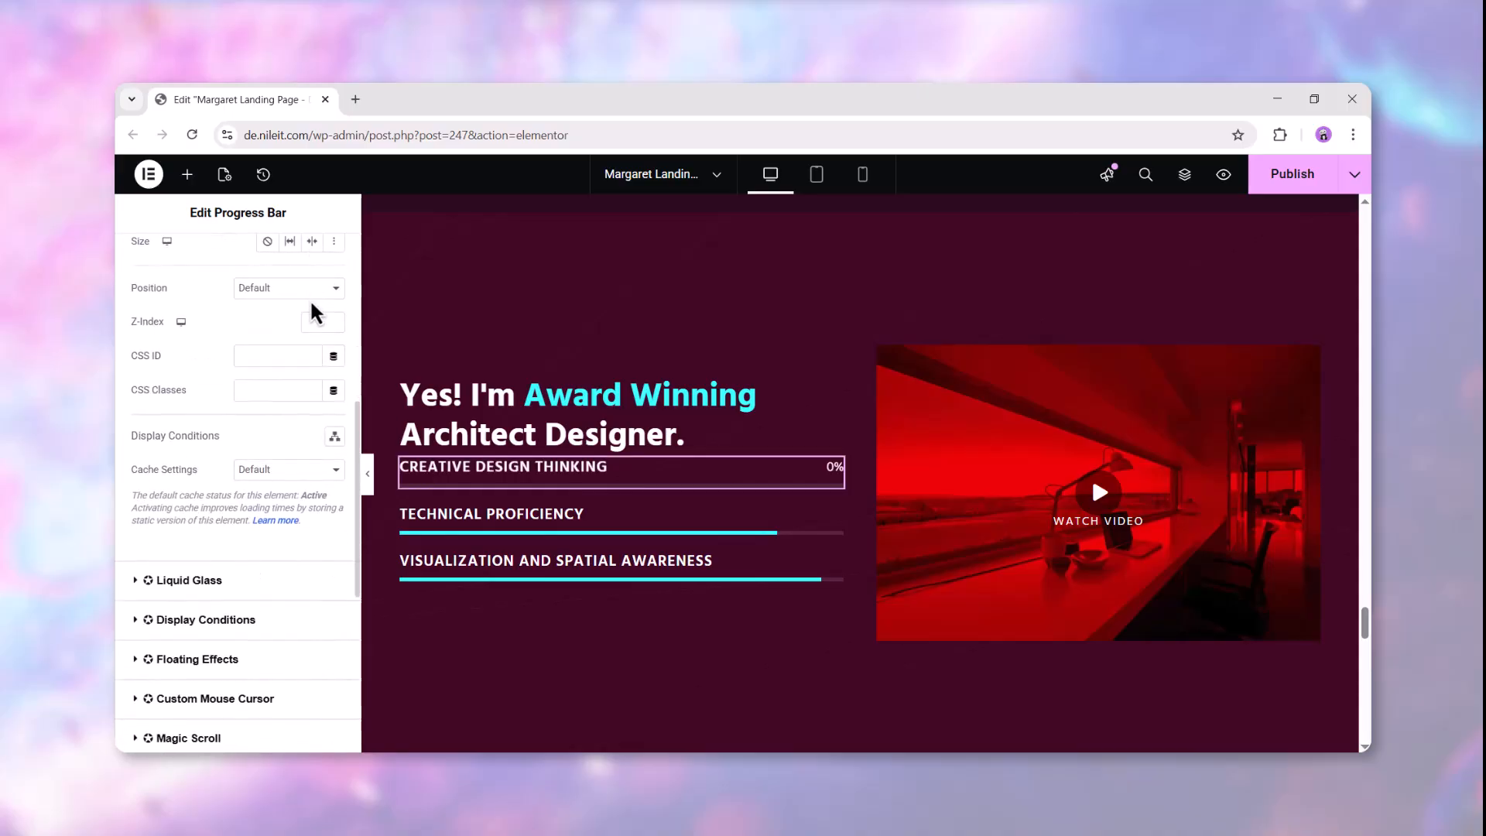
pyautogui.click(300, 418)
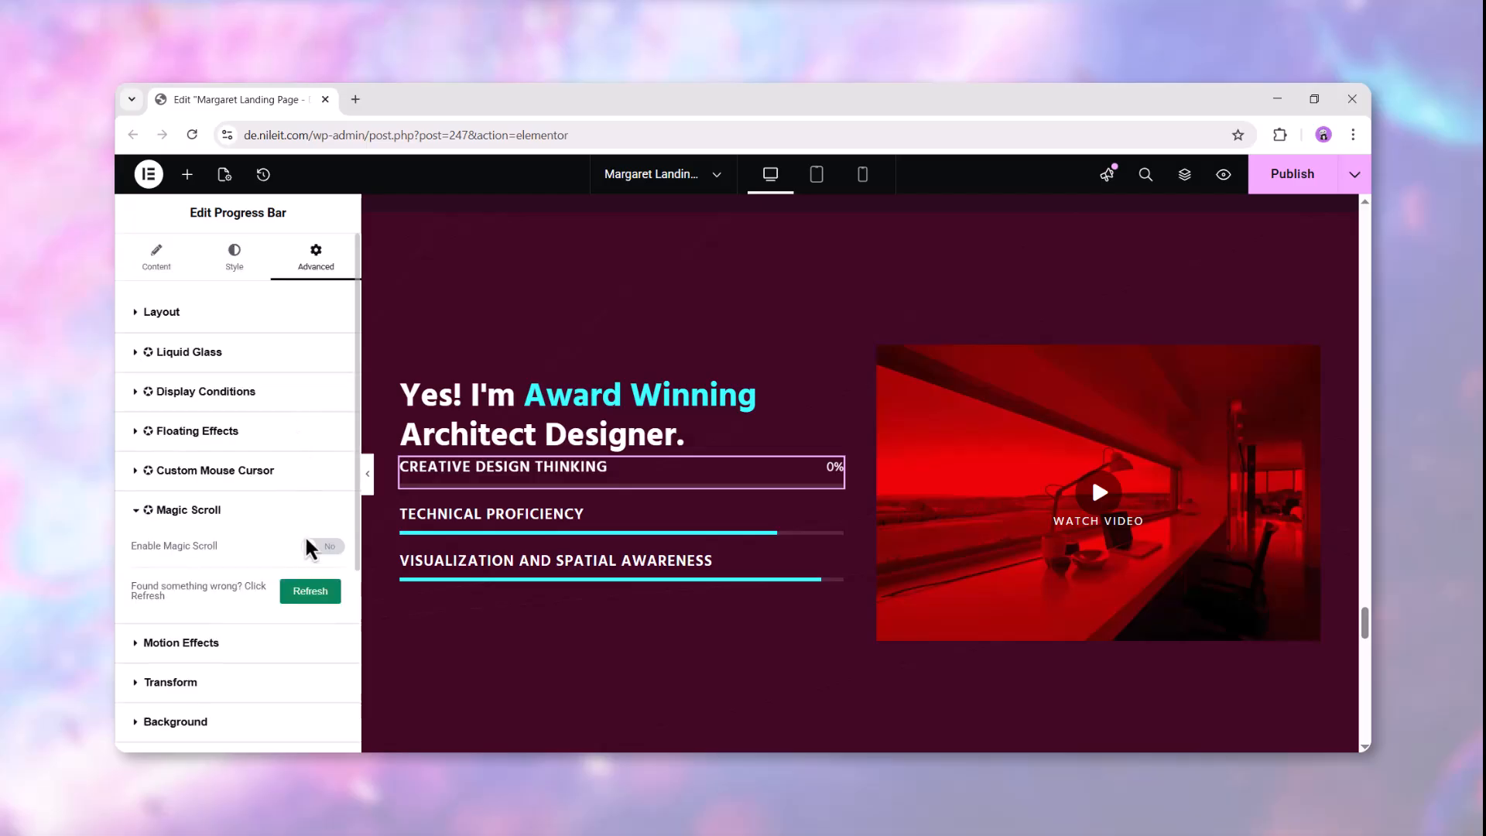
pyautogui.click(318, 546)
pyautogui.click(246, 590)
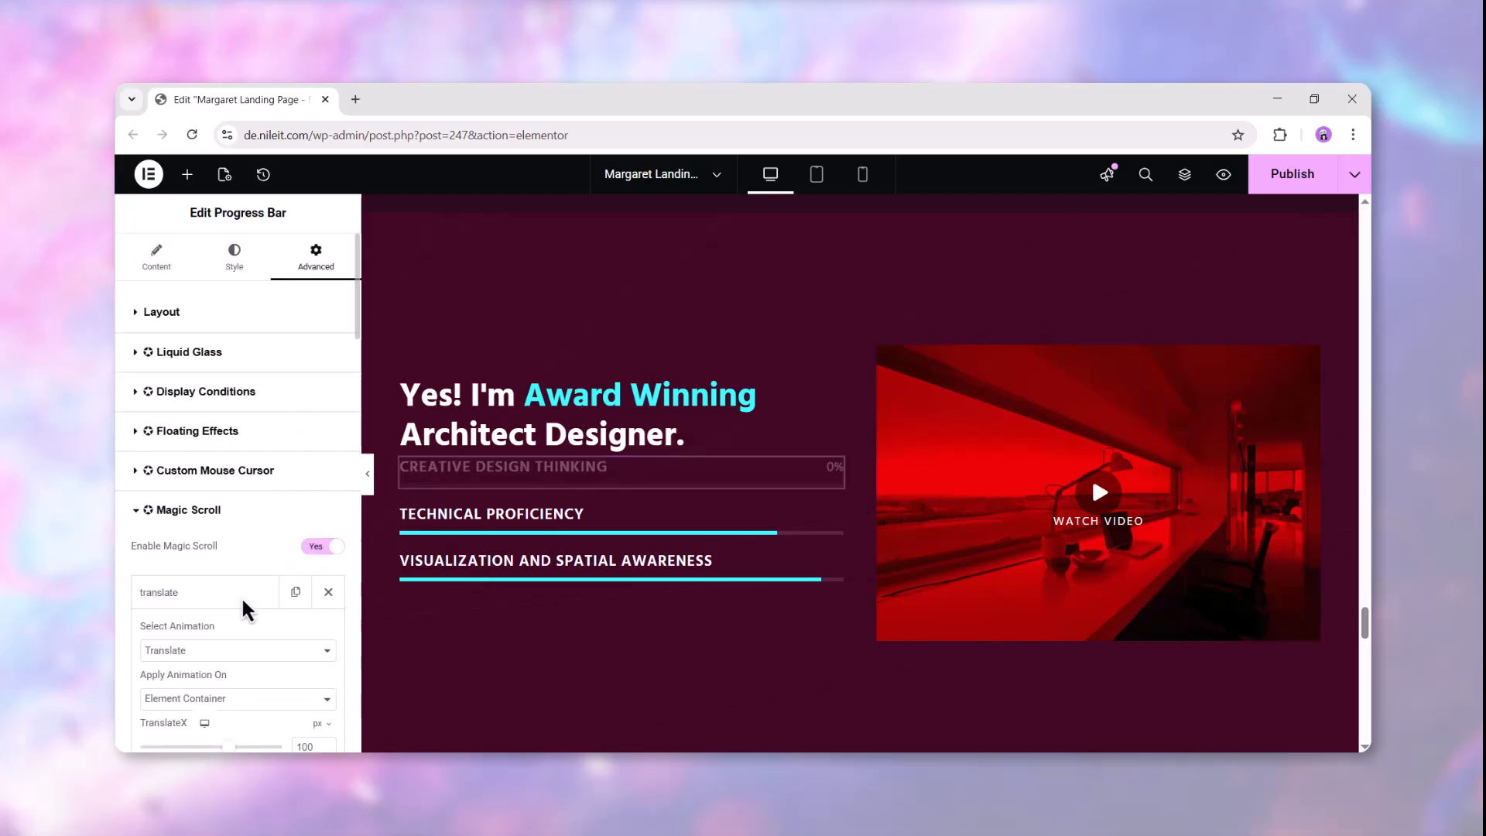
pyautogui.click(242, 648)
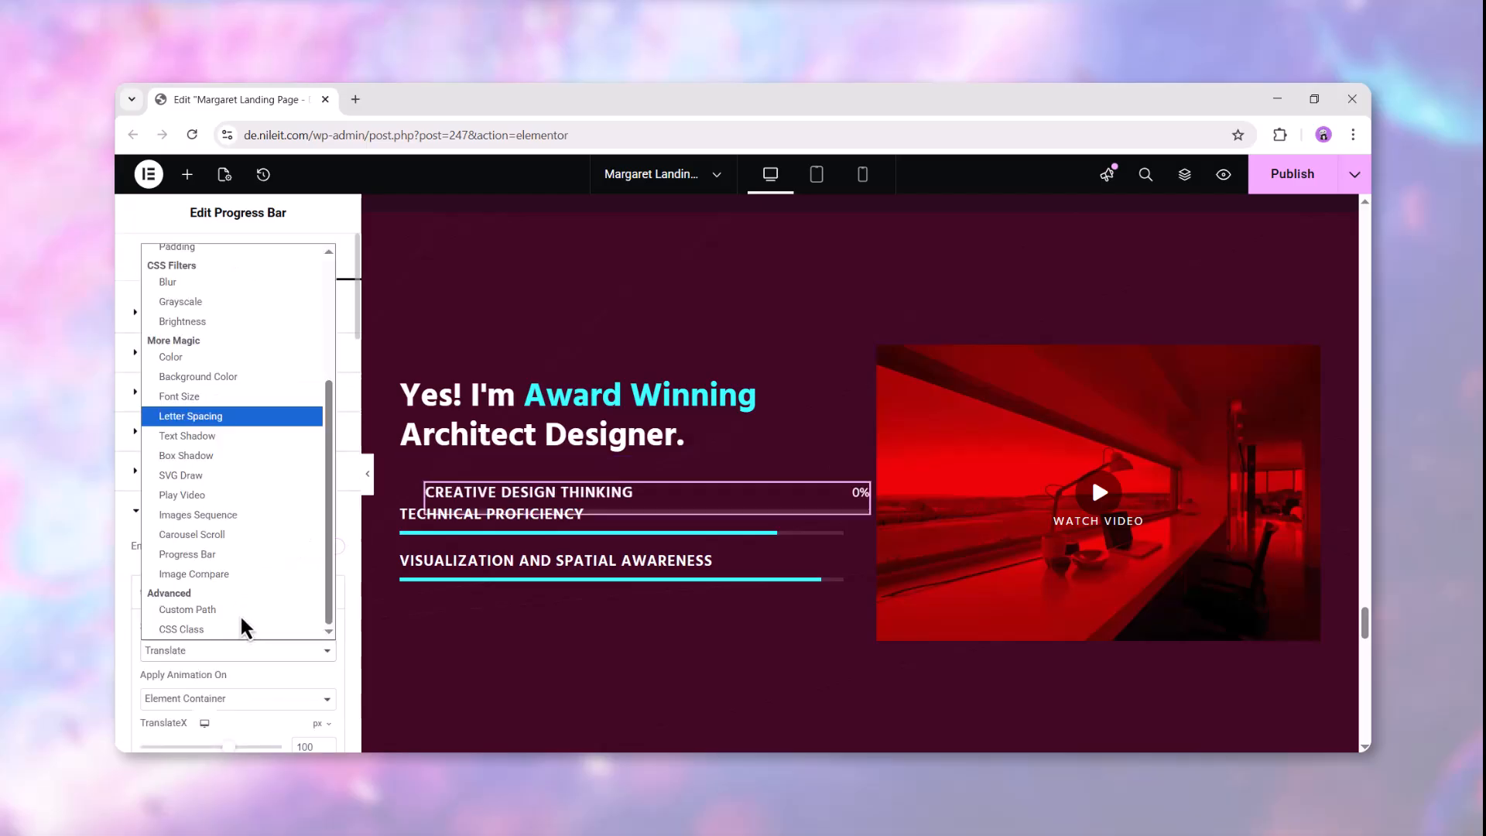
pyautogui.click(244, 571)
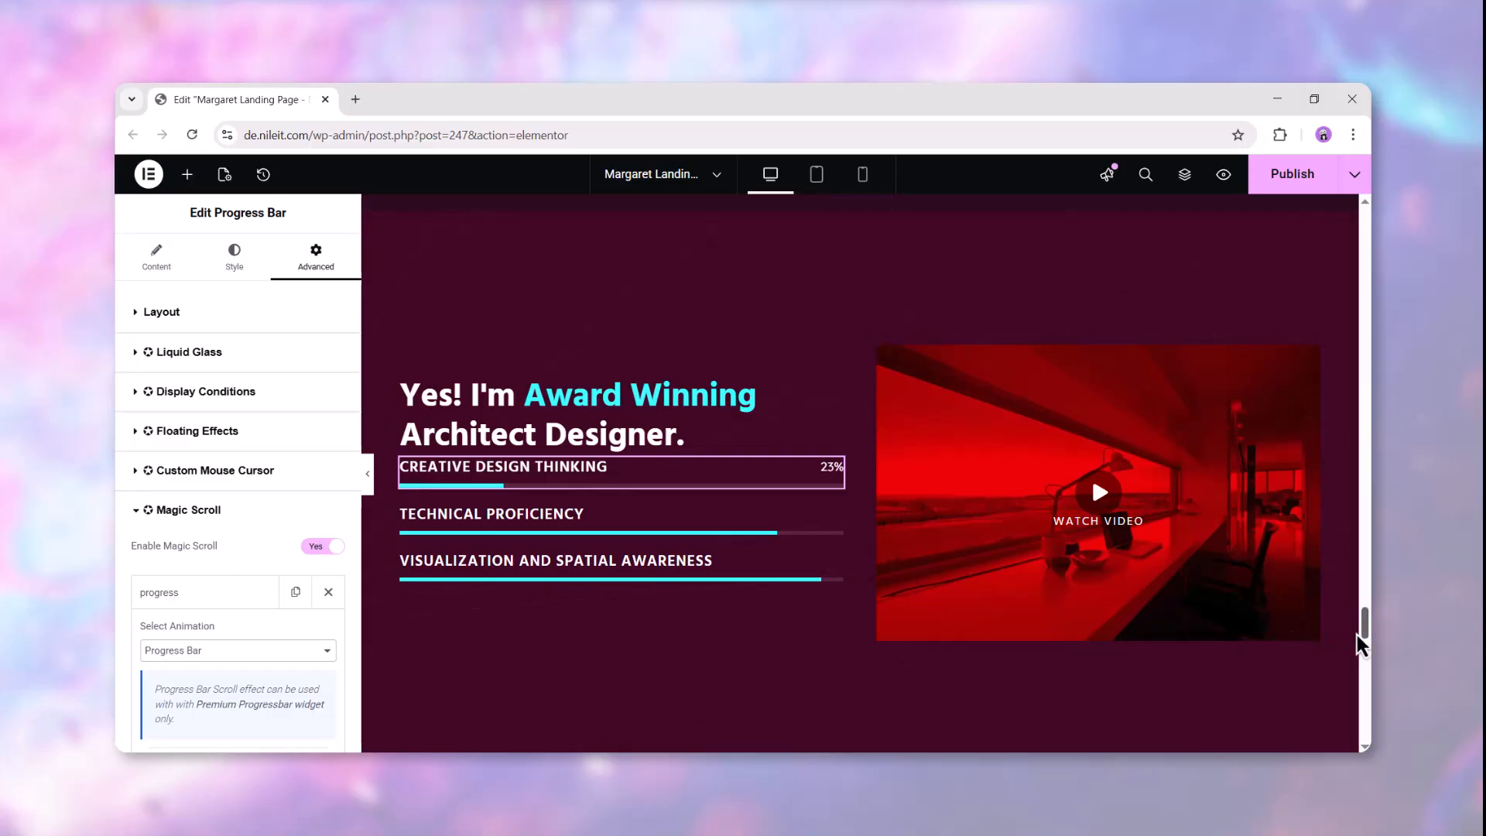
# - Preview how the Creative Design Thinking bar fills while moving through the page in both directions
pyautogui.scroll(-1, 1357, 635)
pyautogui.scroll(1, 1357, 634)
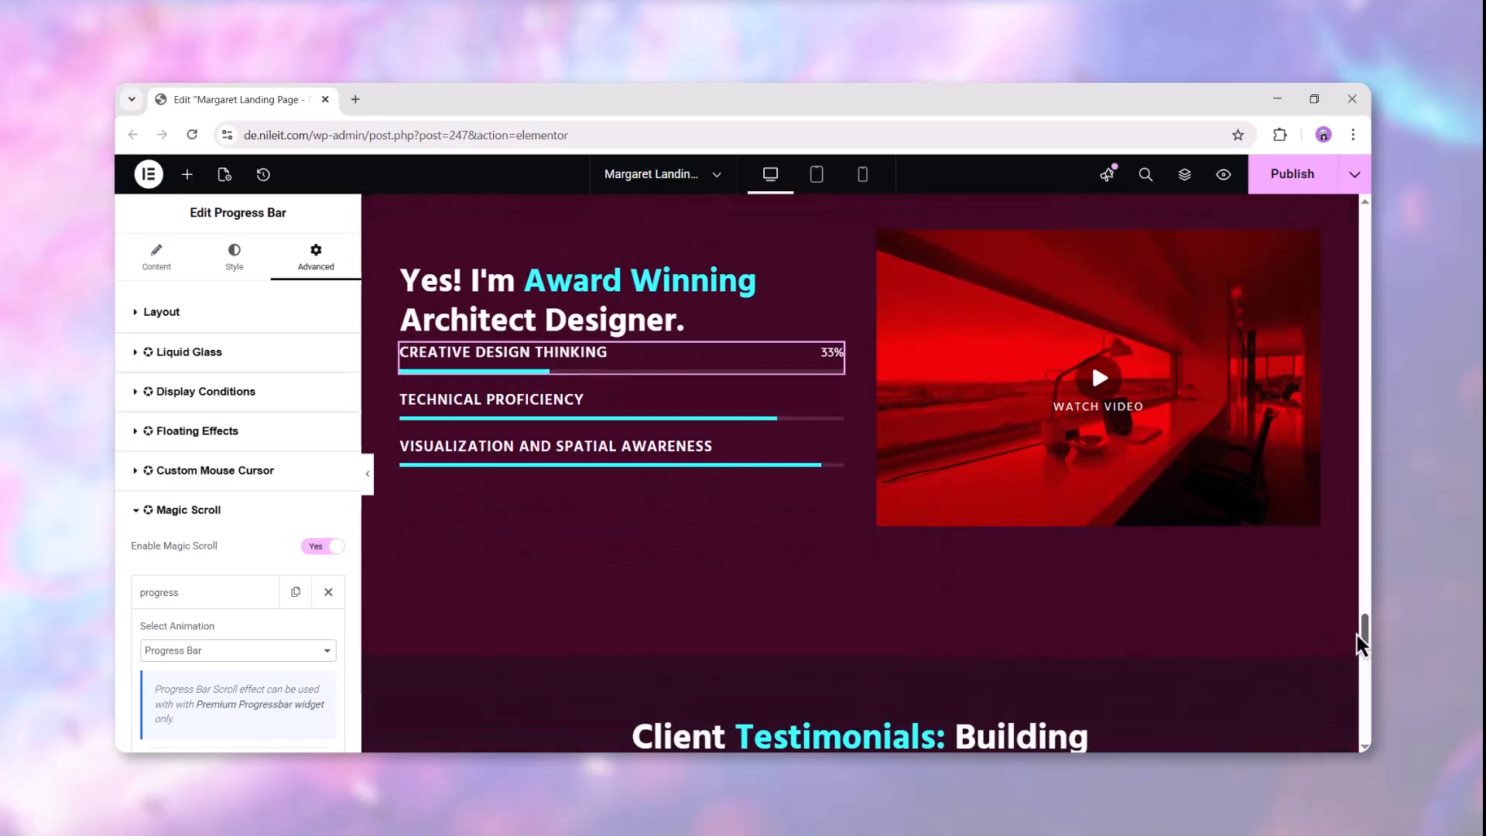
pyautogui.scroll(1, 1357, 634)
pyautogui.scroll(-2, 1357, 635)
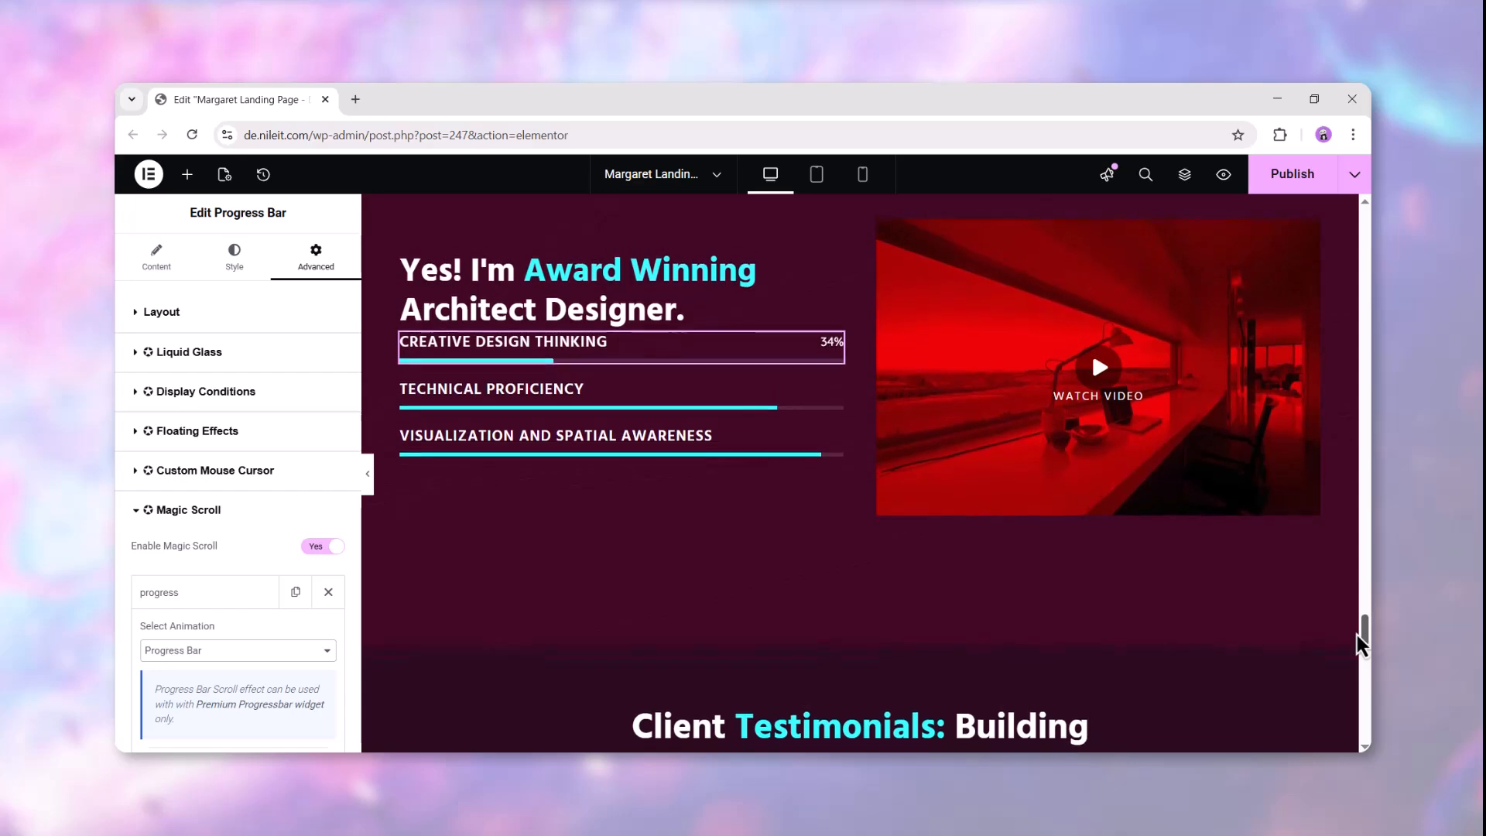
pyautogui.scroll(1, 1357, 635)
pyautogui.scroll(-1, 1357, 634)
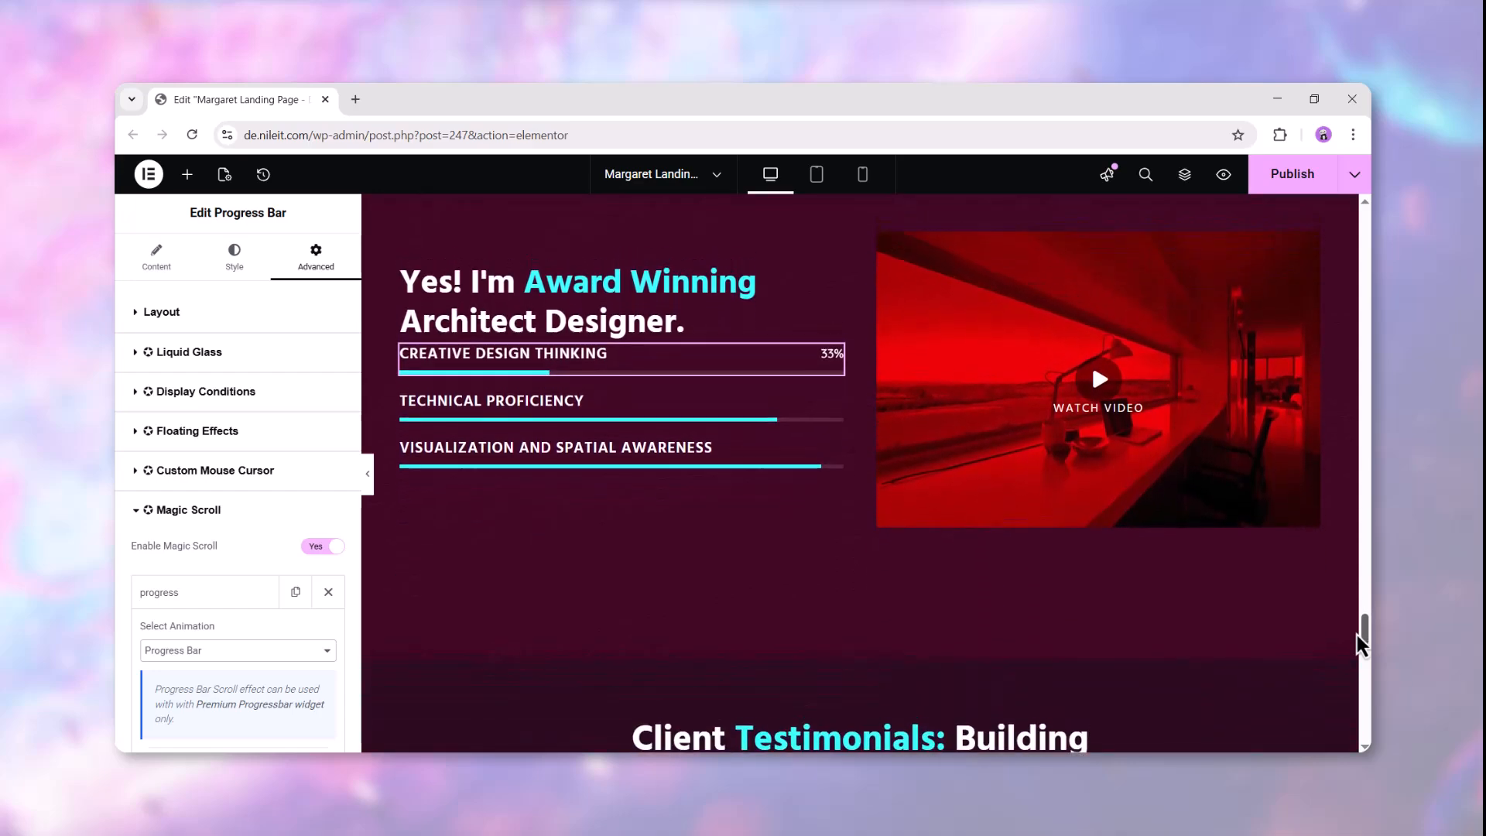
pyautogui.scroll(1, 1357, 634)
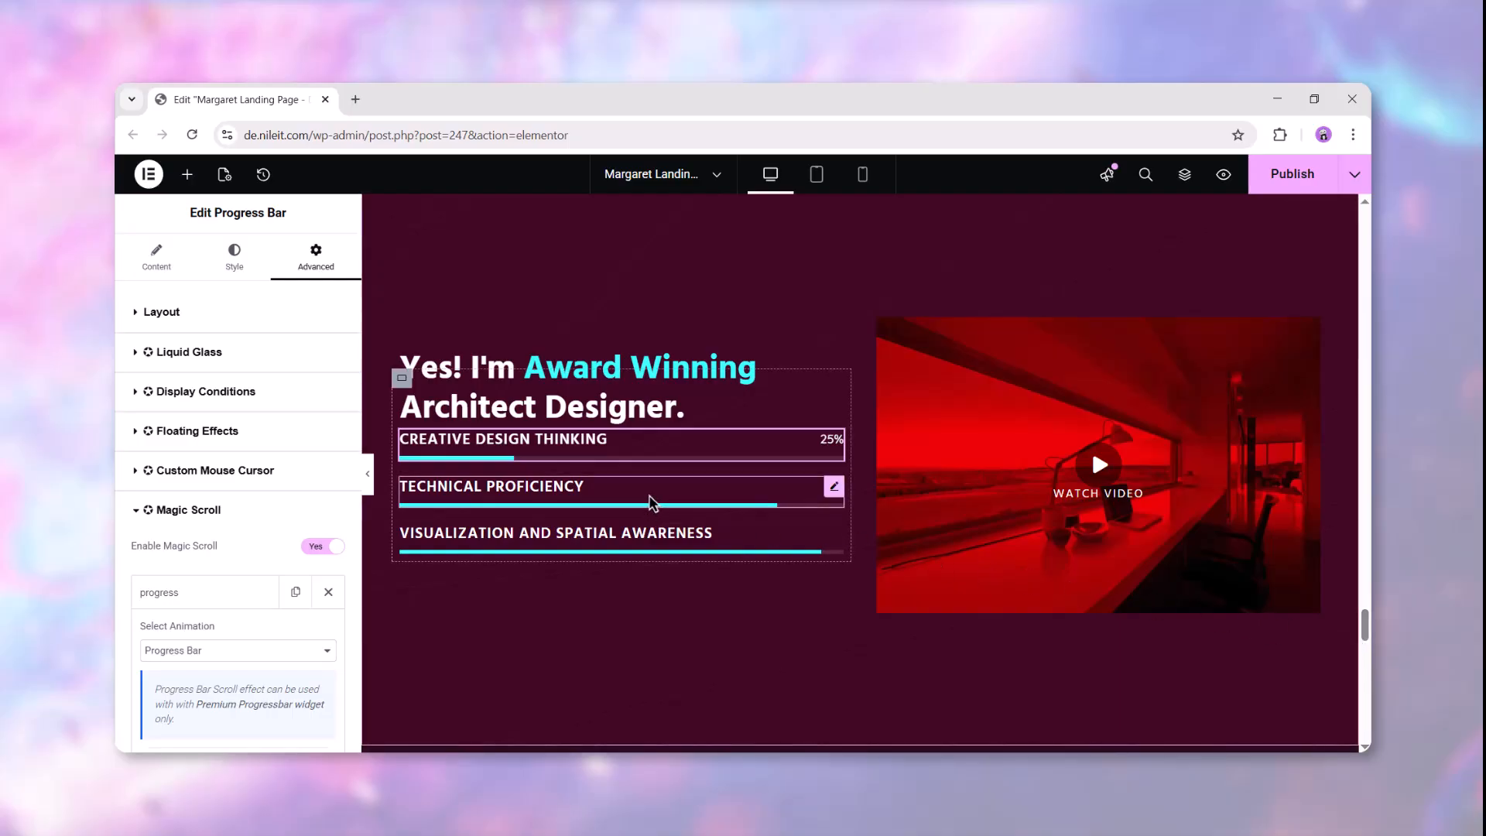
# - Make the Technical Proficiency bar scroll-driven with Use With Magic Scroll and a Magic Scroll item using the Progress Bar animation
pyautogui.click(654, 507)
pyautogui.click(322, 663)
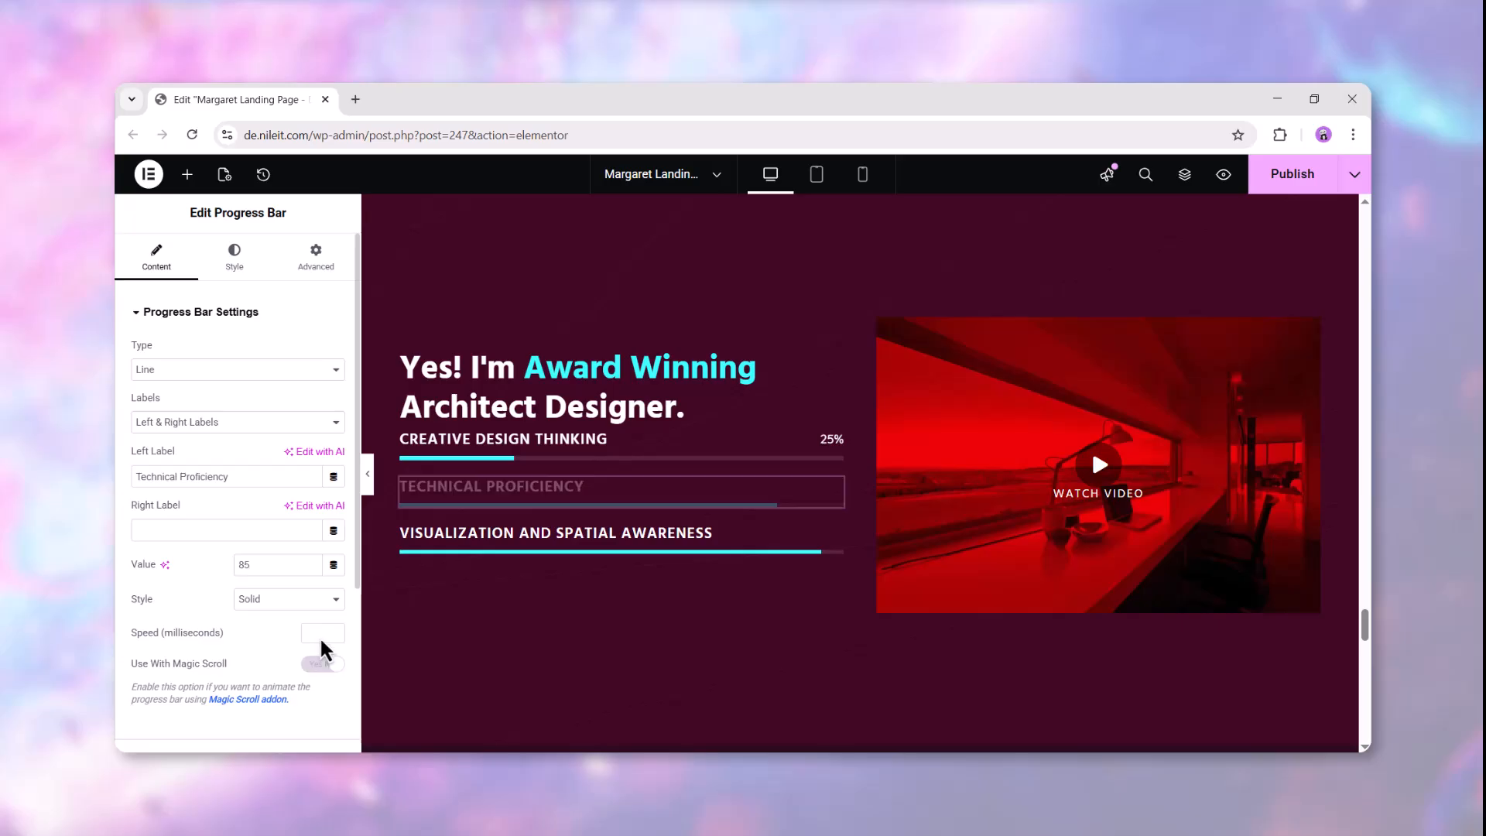
pyautogui.click(316, 257)
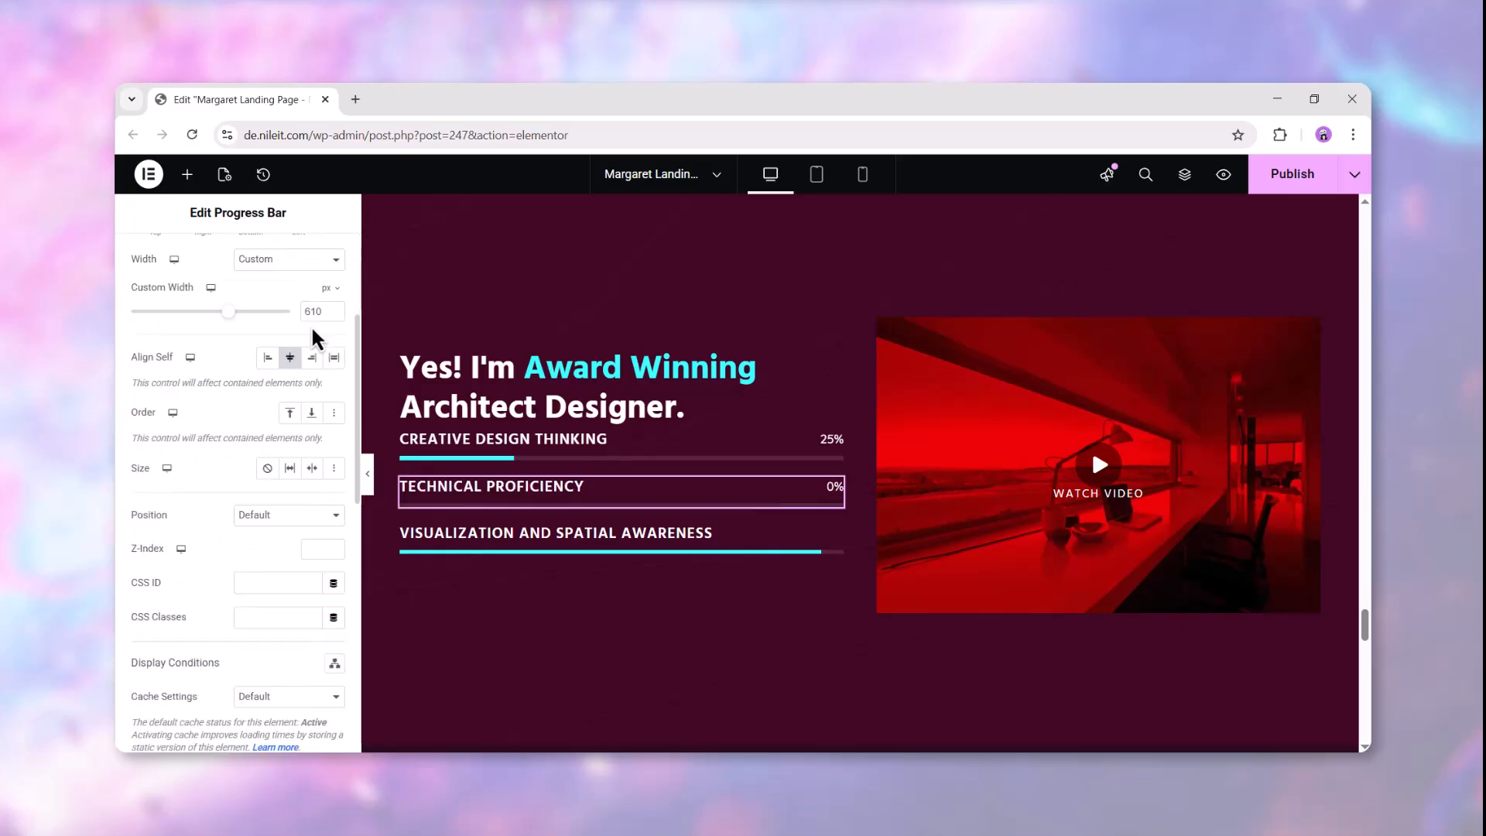
pyautogui.scroll(-10, 318, 334)
pyautogui.click(271, 618)
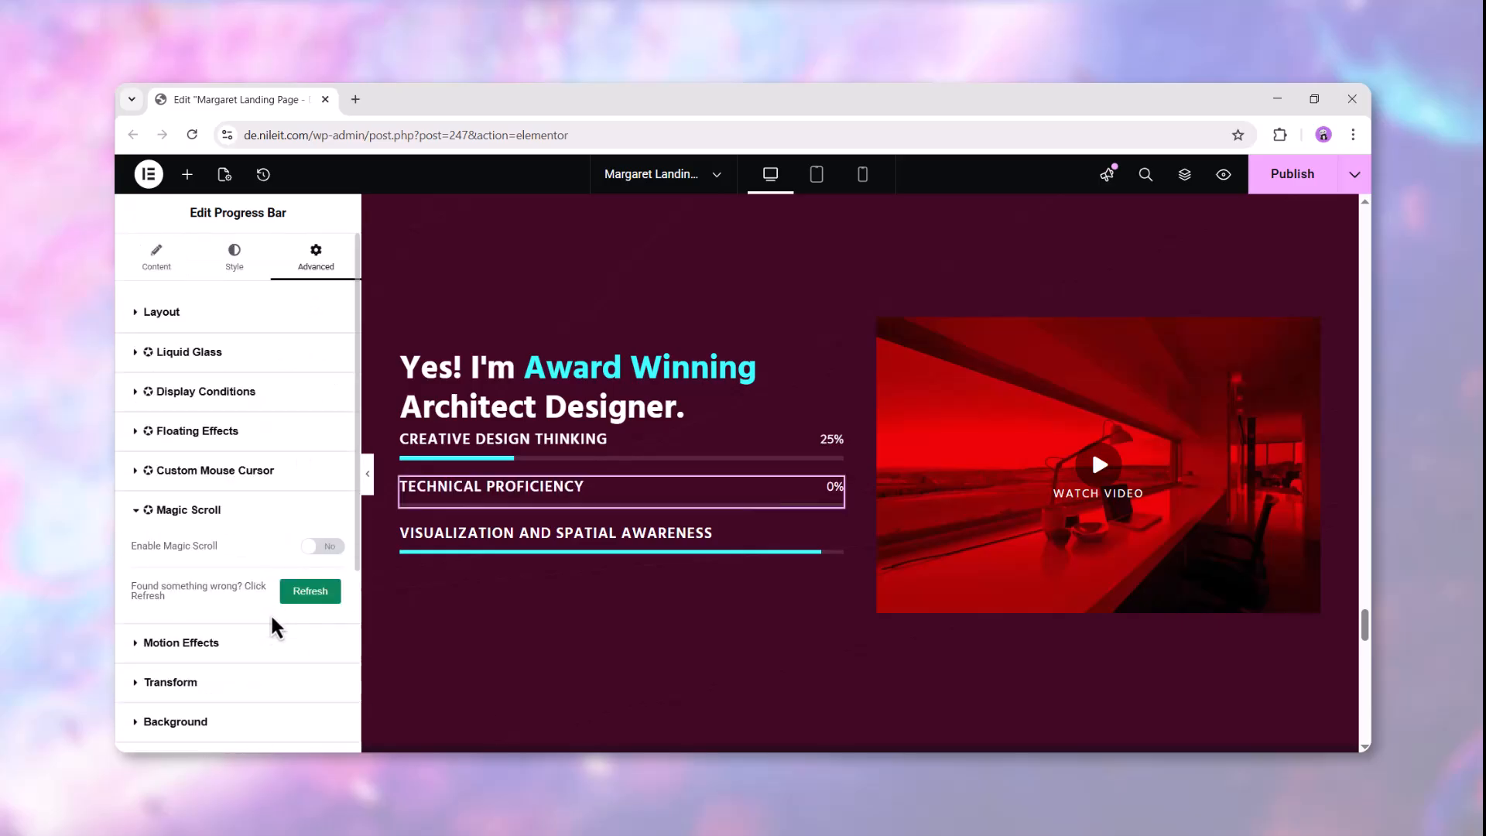
pyautogui.click(315, 547)
pyautogui.click(272, 605)
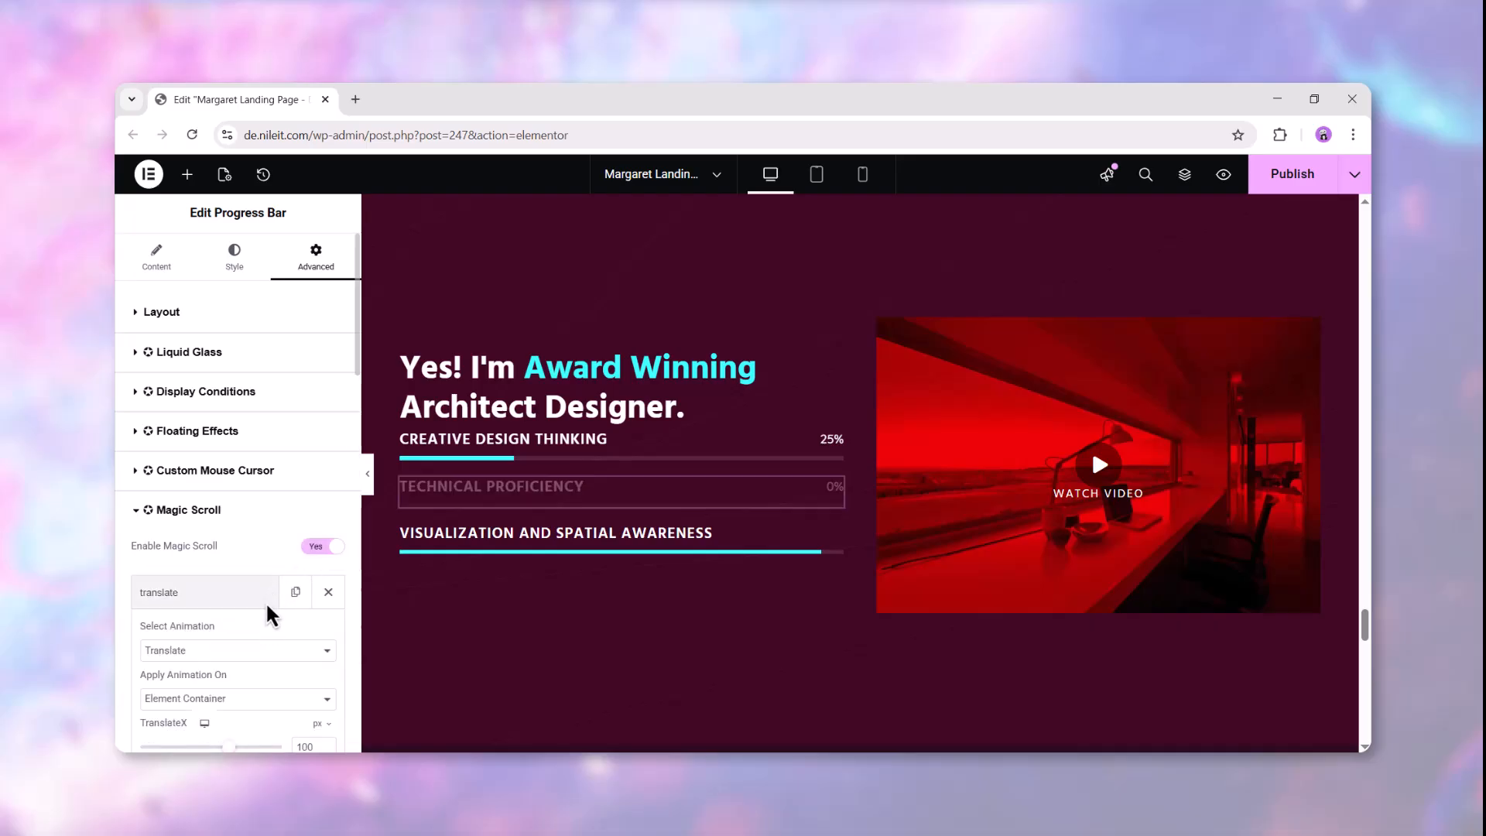
pyautogui.click(263, 652)
pyautogui.scroll(-5, 260, 604)
pyautogui.click(258, 570)
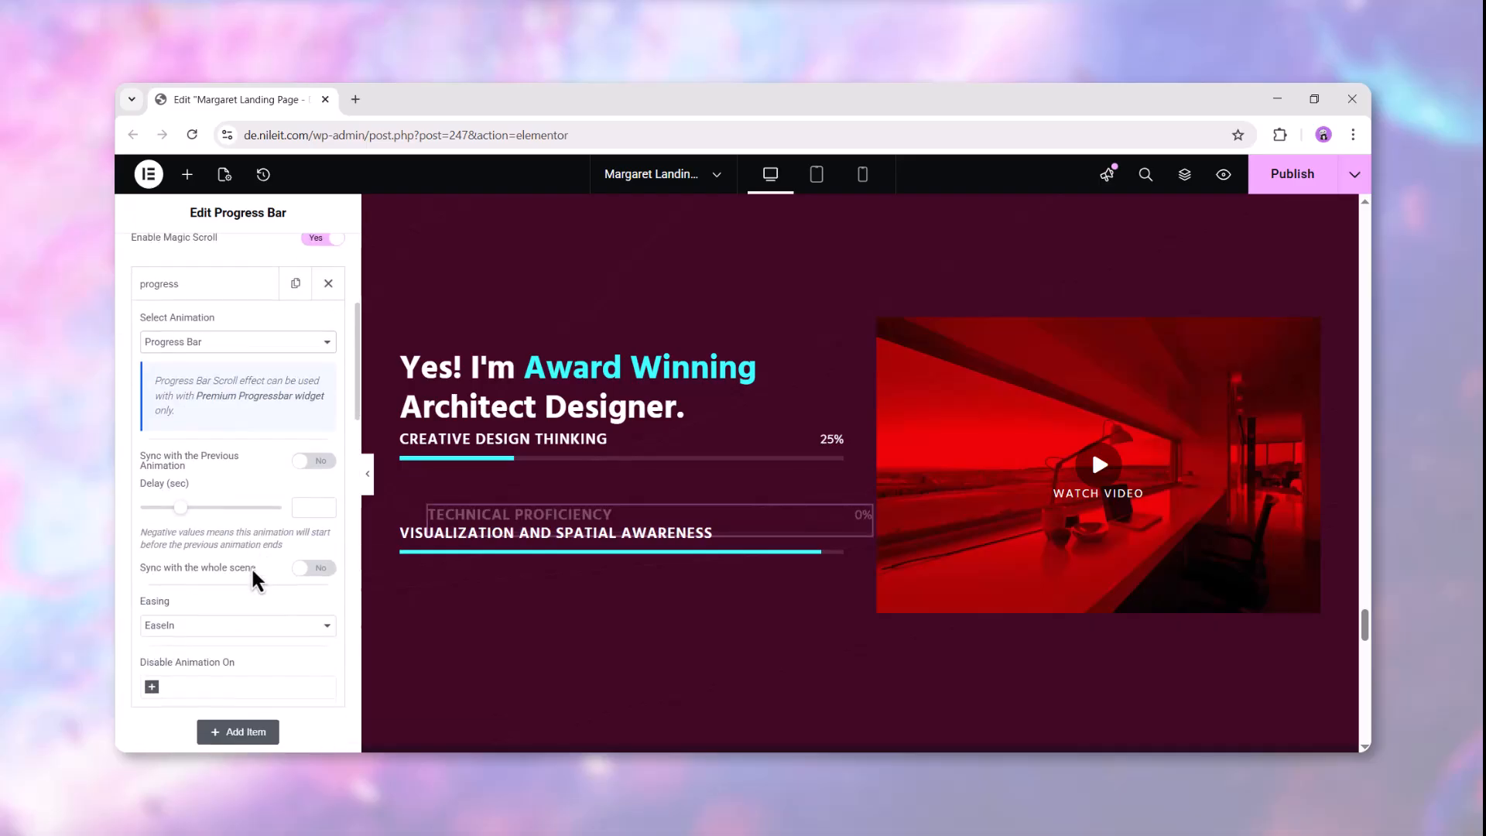
# - Make the Visualization and Spatial Awareness bar scroll-driven with Use With Magic Scroll and a Magic Scroll item using the Progress Bar animation
pyautogui.click(431, 542)
pyautogui.click(316, 255)
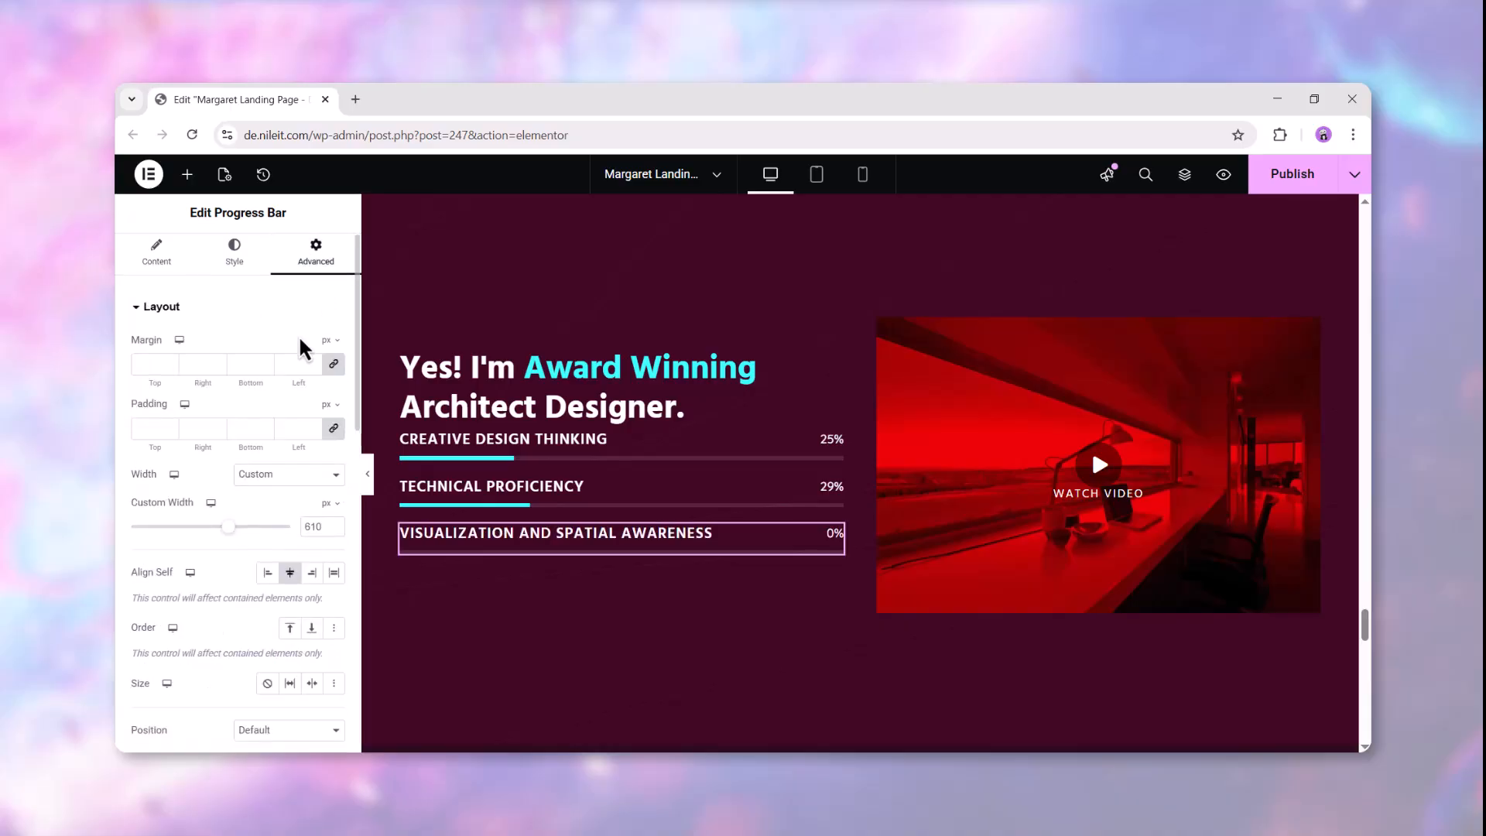
pyautogui.scroll(-8, 301, 341)
pyautogui.click(286, 511)
pyautogui.click(311, 548)
pyautogui.click(263, 583)
pyautogui.click(254, 651)
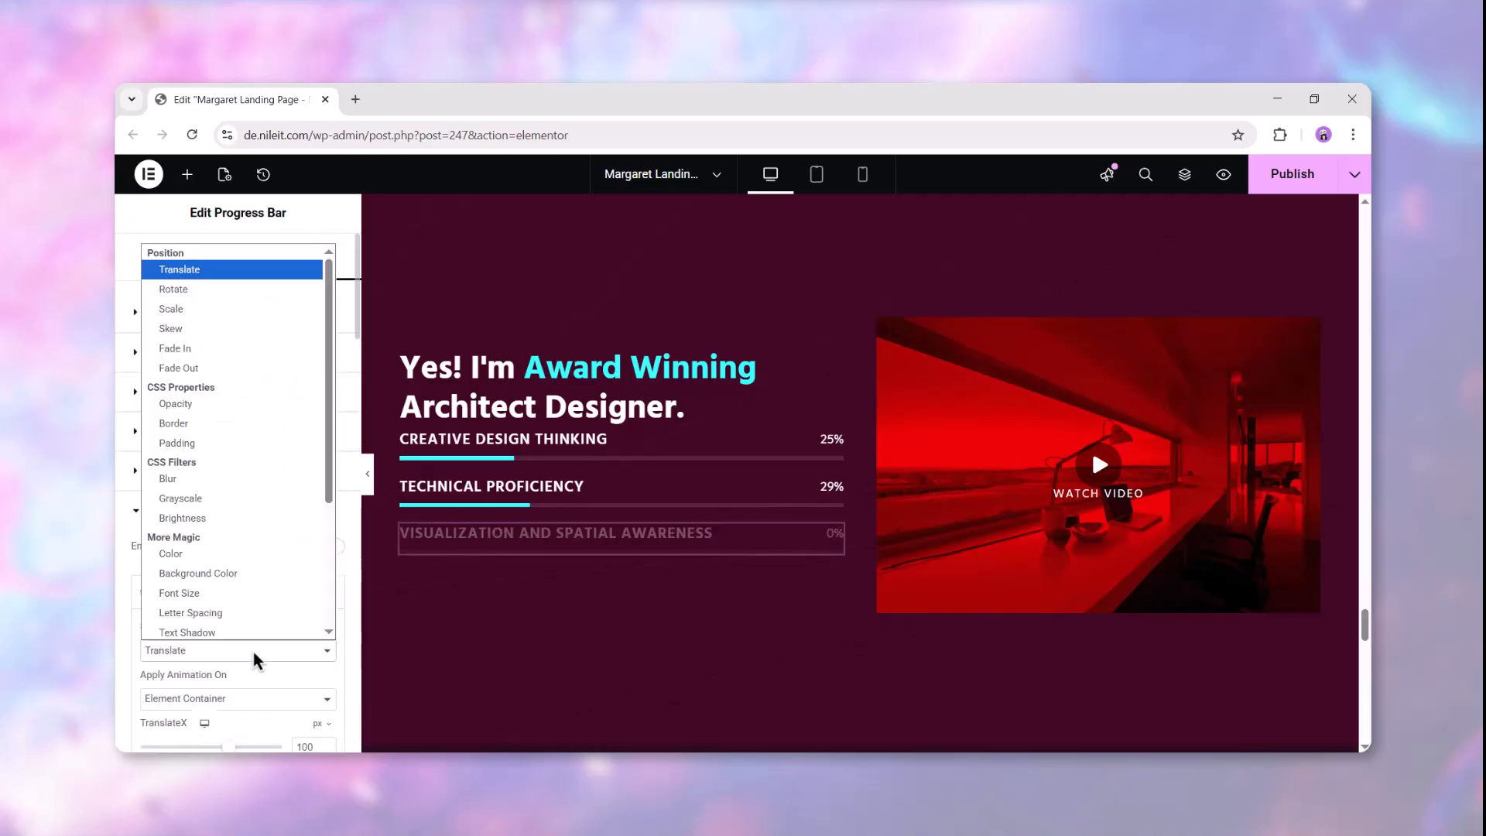
pyautogui.scroll(-3, 246, 611)
pyautogui.click(235, 555)
pyautogui.scroll(-1, 234, 554)
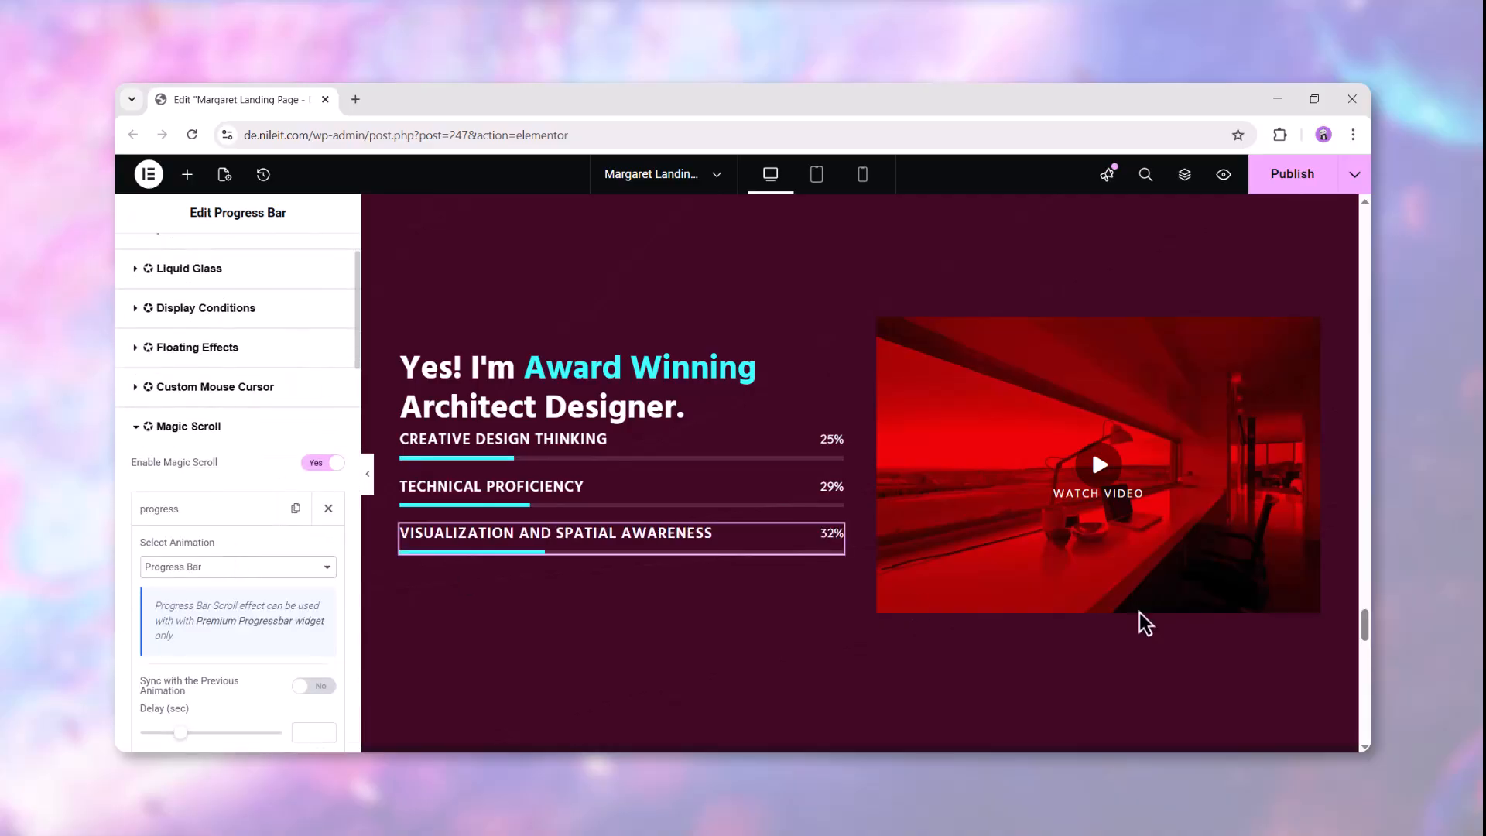
# - Set the Creative Design Thinking bar's animation to Lock Page Scroll Until Animation Ends
pyautogui.moveTo(1364, 621); pyautogui.dragTo(1366, 630)
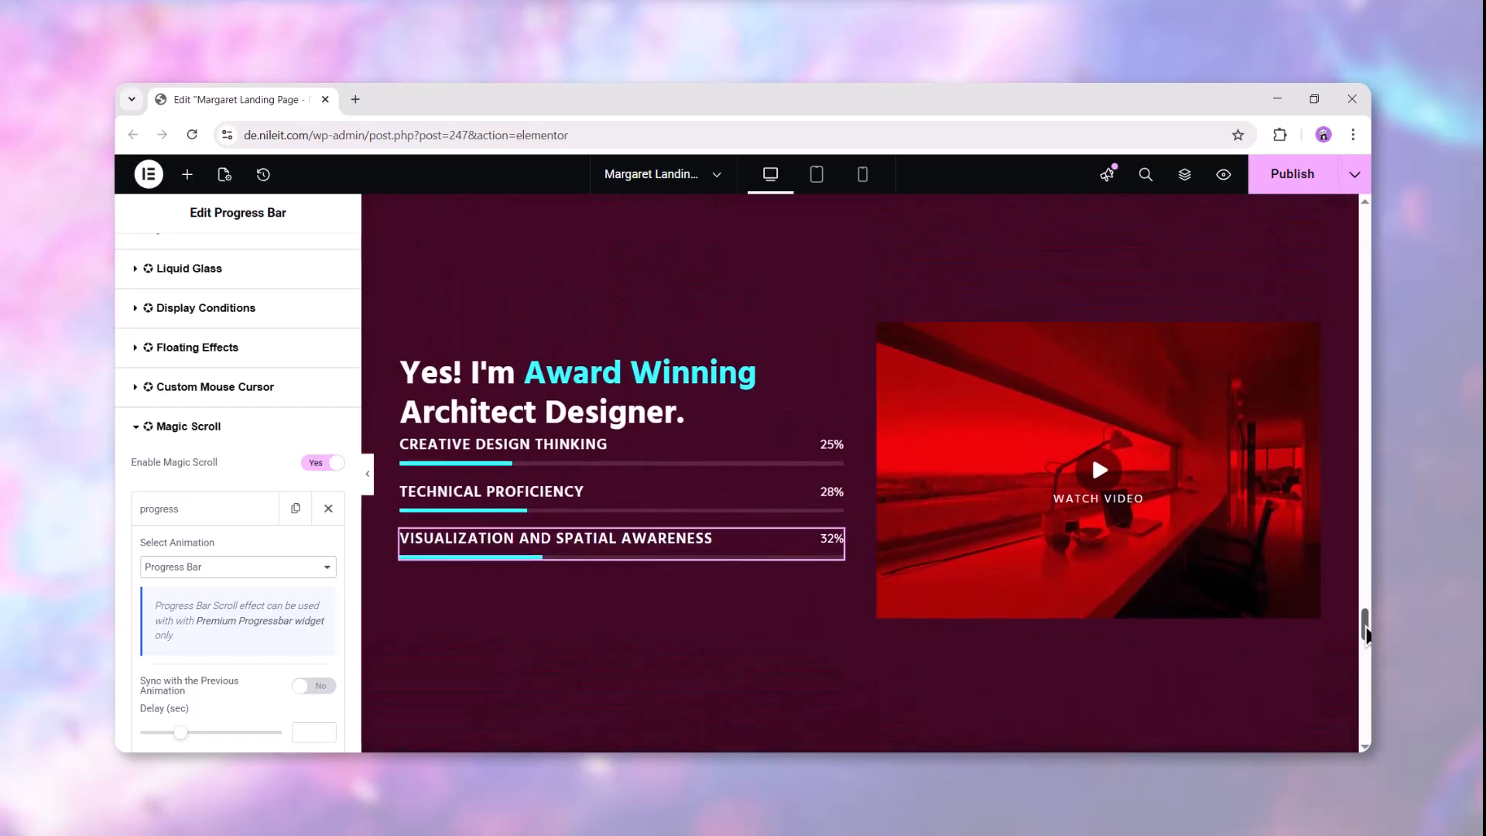
pyautogui.click(766, 460)
pyautogui.click(313, 591)
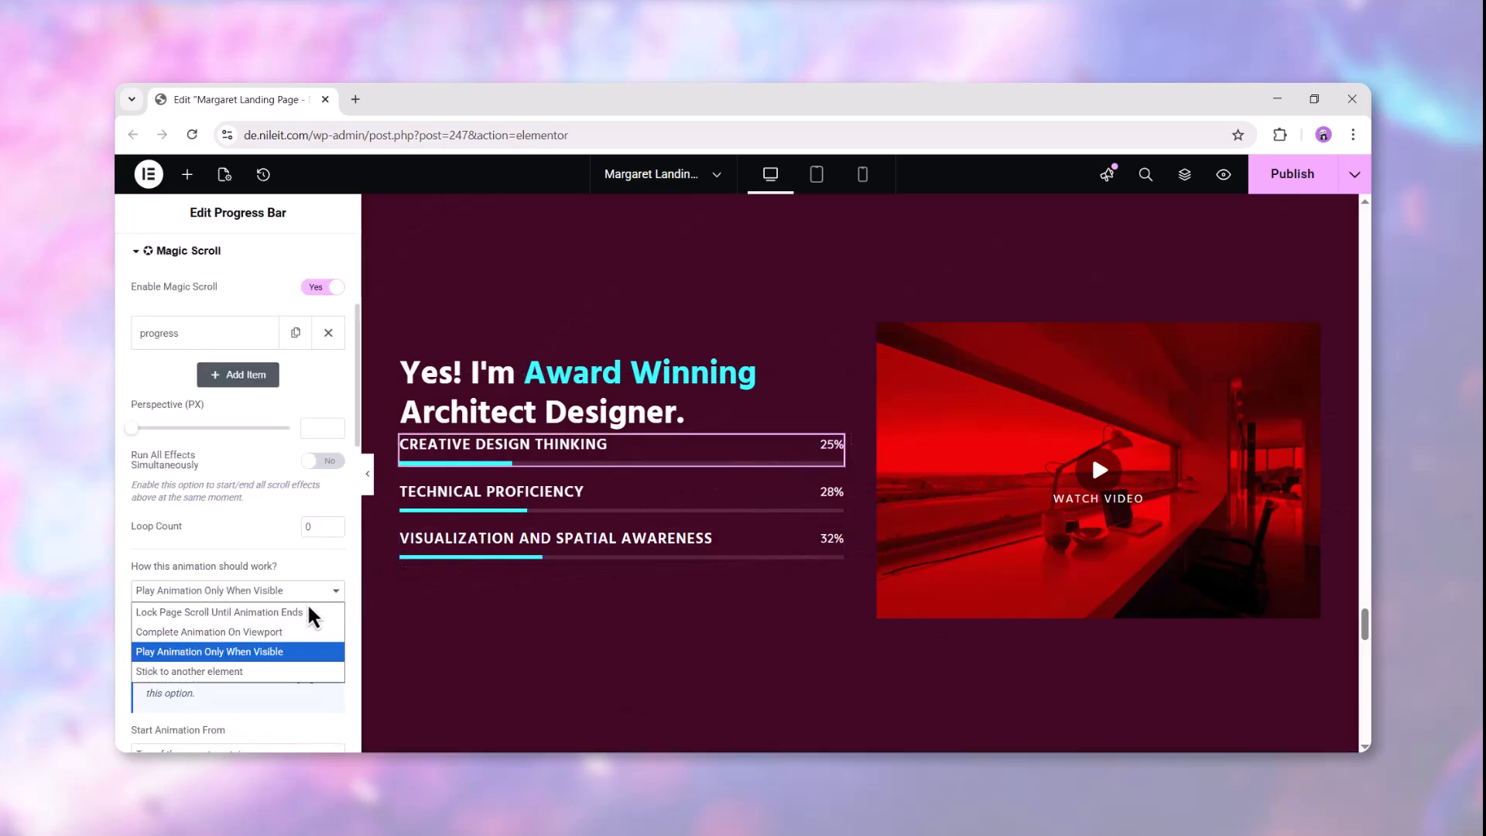
pyautogui.click(312, 613)
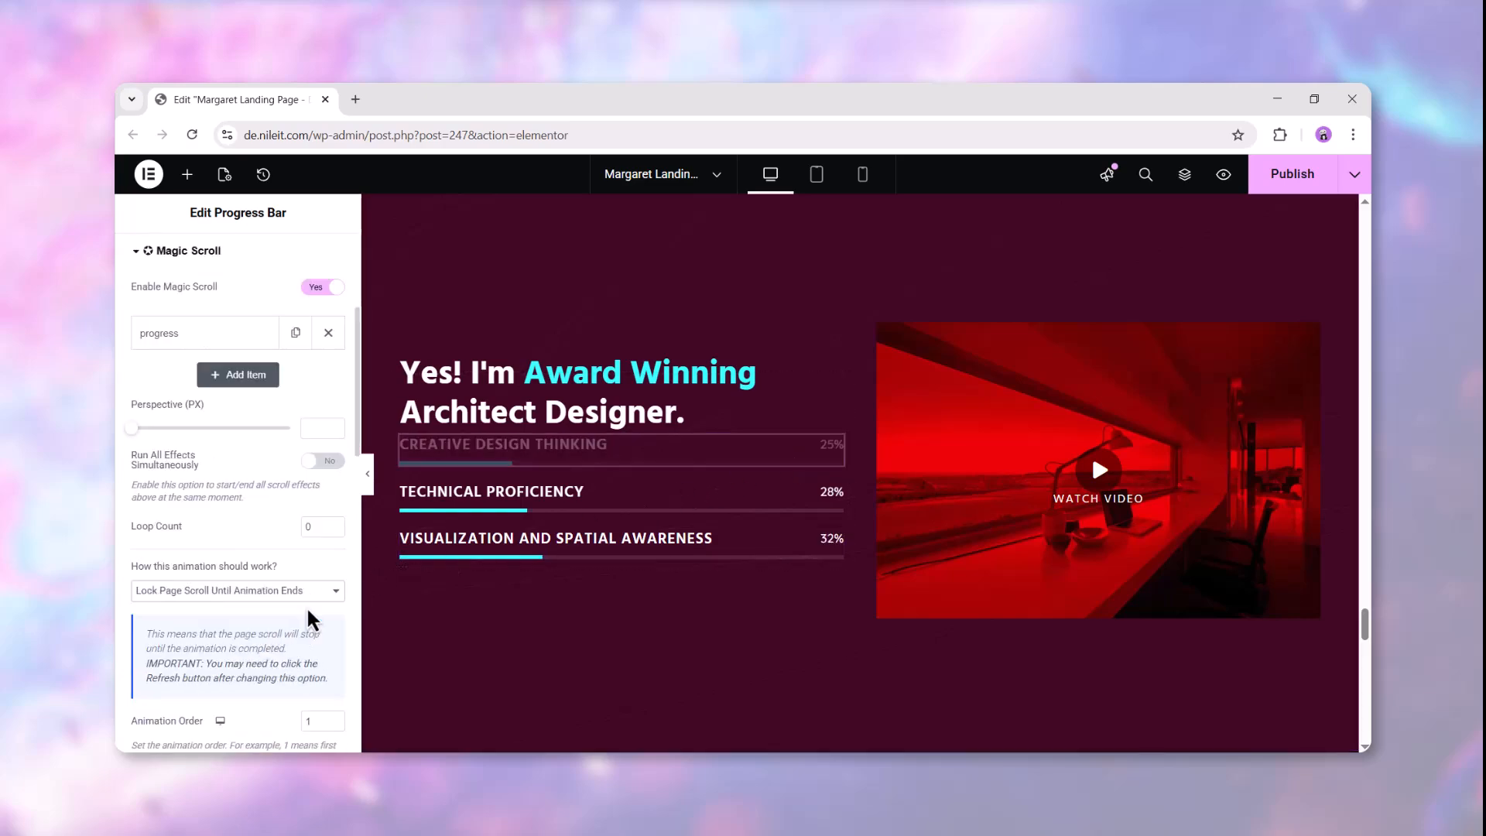
# - Set the Technical Proficiency bar's animation to Lock Page Scroll Until Animation Ends, with animation order 2
pyautogui.scroll(-1, 309, 619)
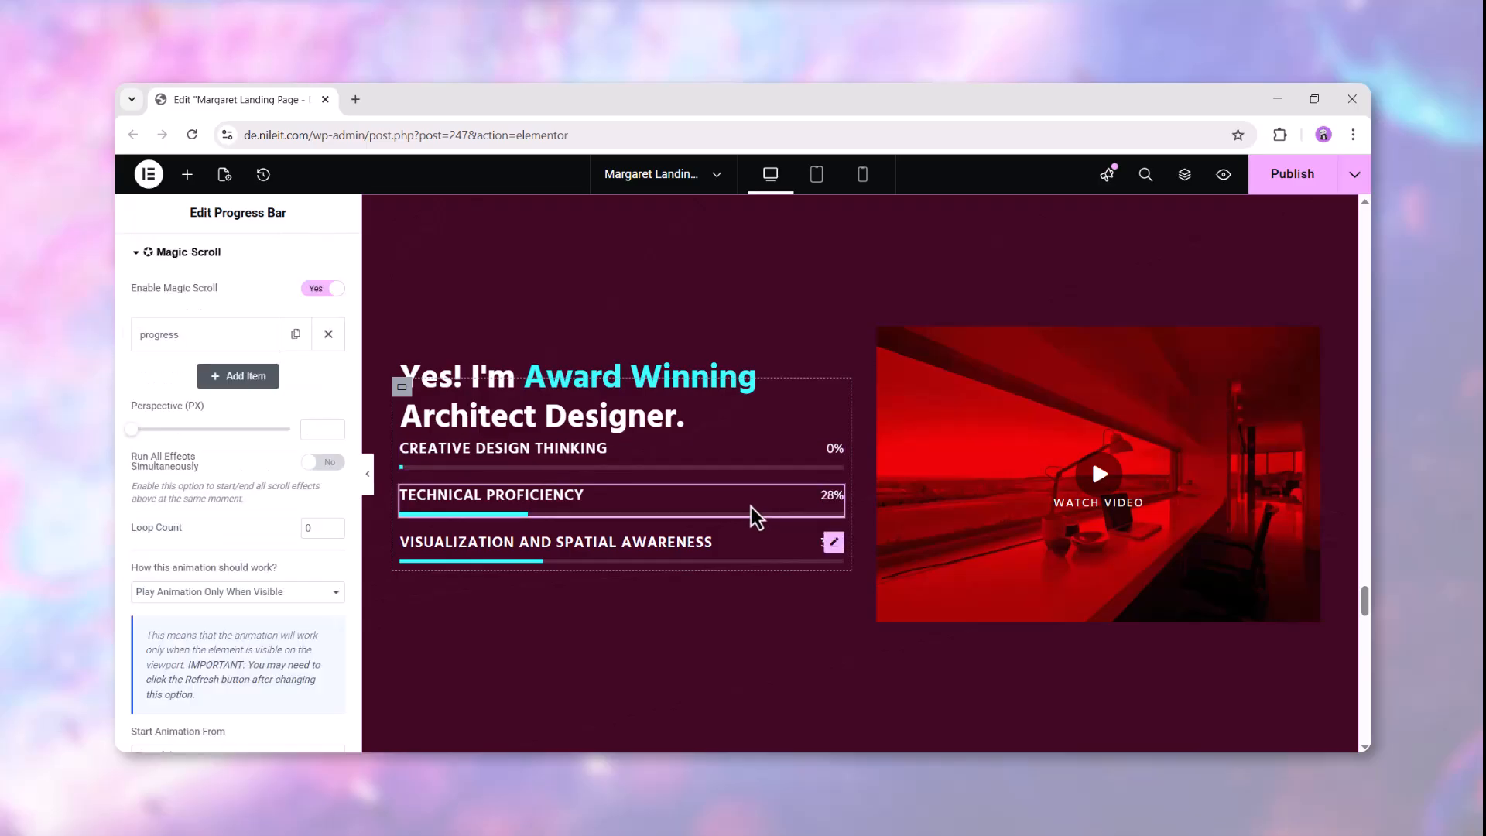
pyautogui.click(297, 592)
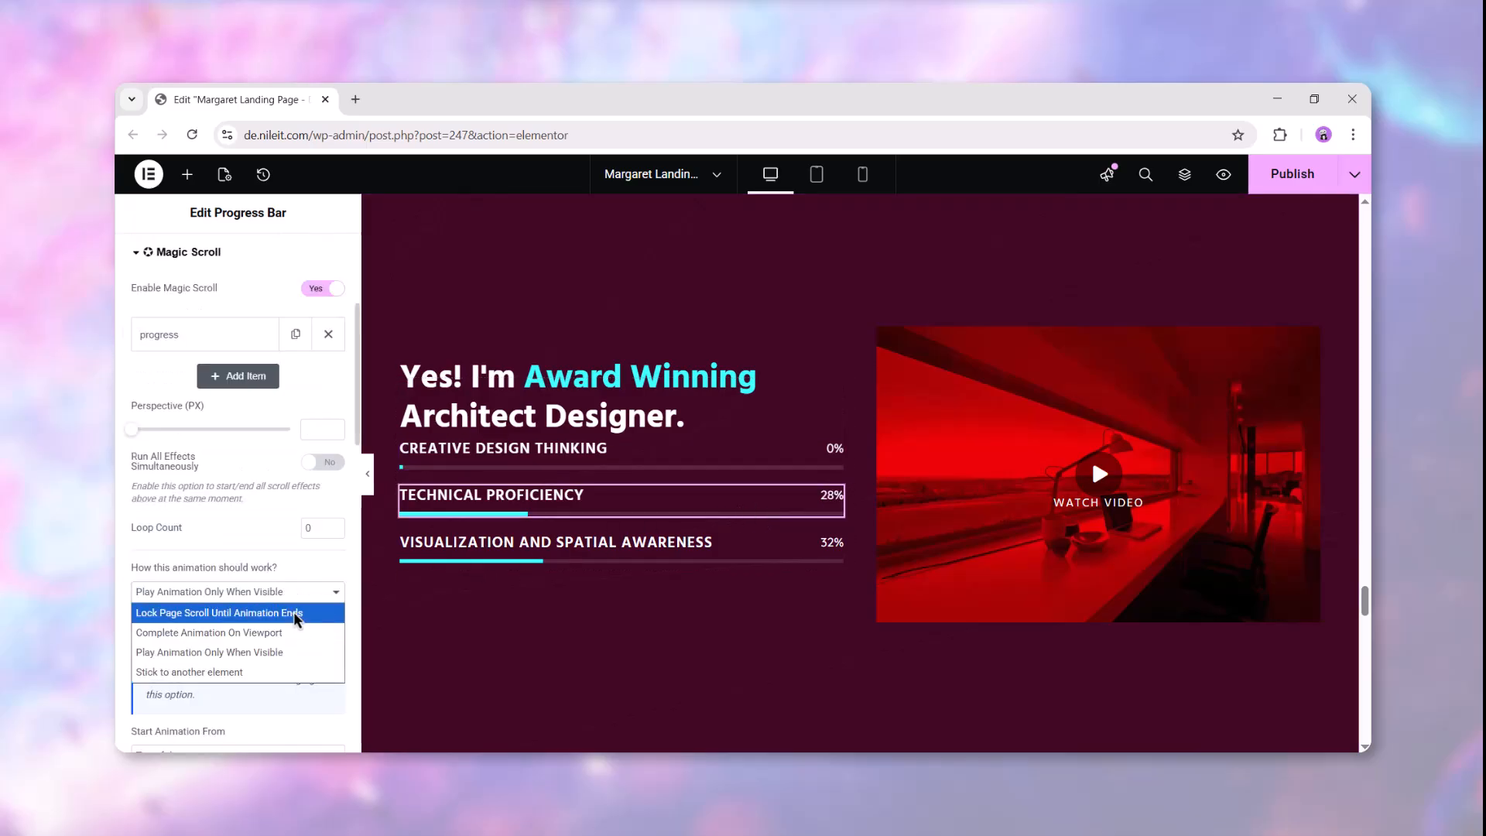
pyautogui.click(300, 615)
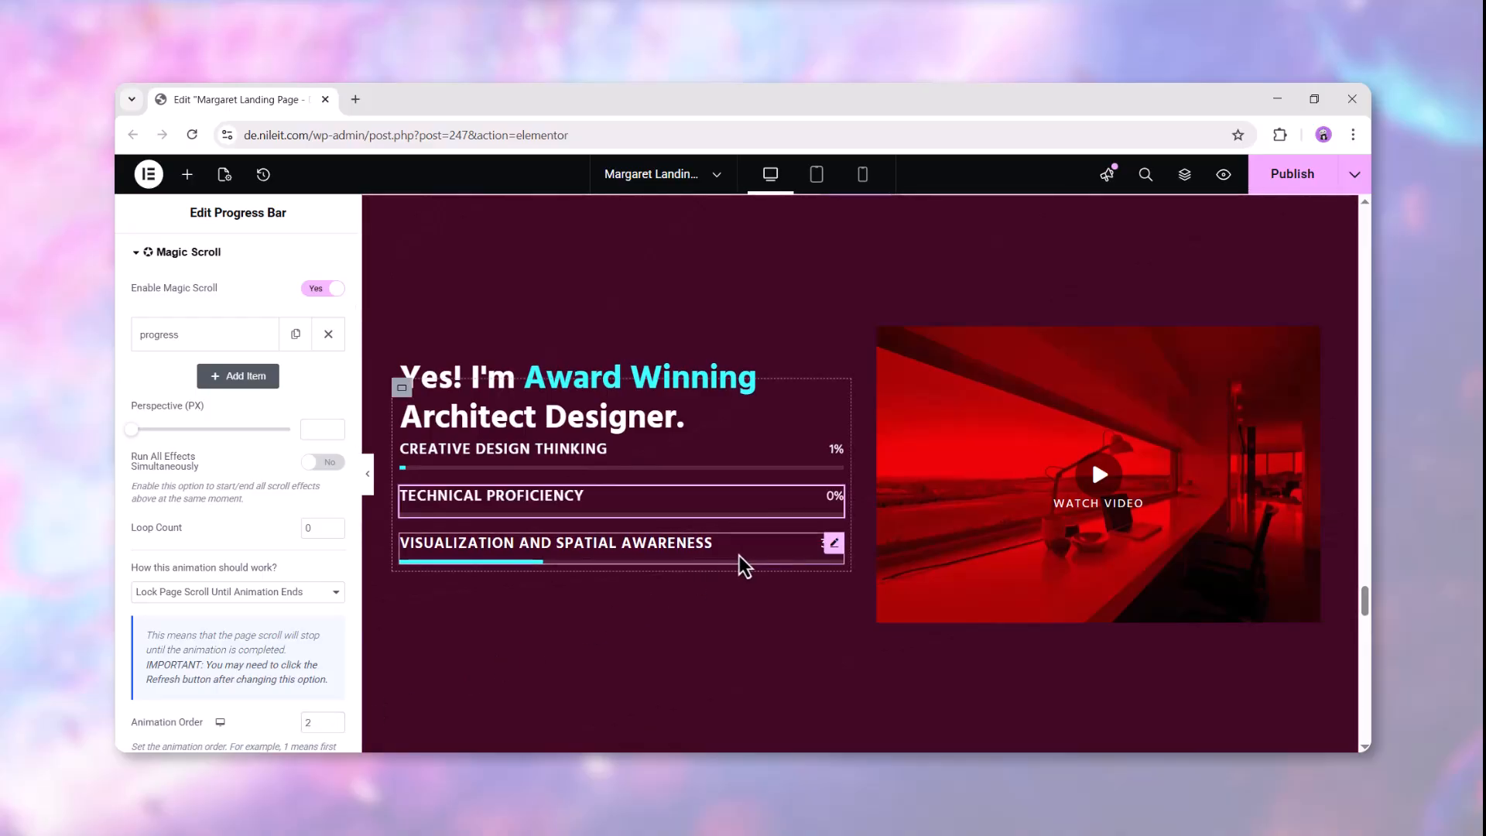
# - Set the Visualization and Spatial Awareness bar's animation to Lock Page Scroll Until Animation Ends, with animation order 3
pyautogui.click(283, 594)
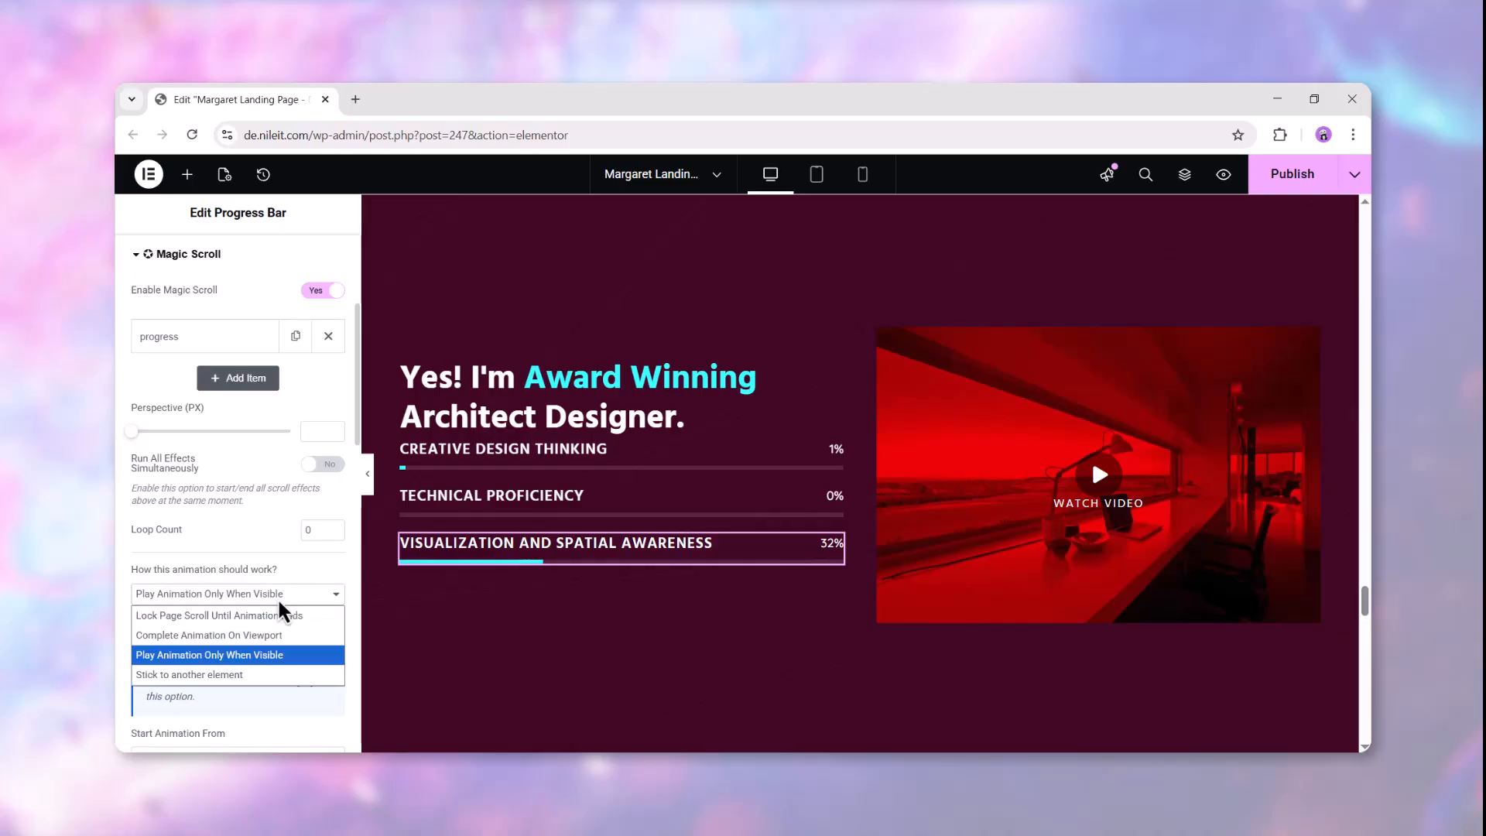
pyautogui.click(290, 616)
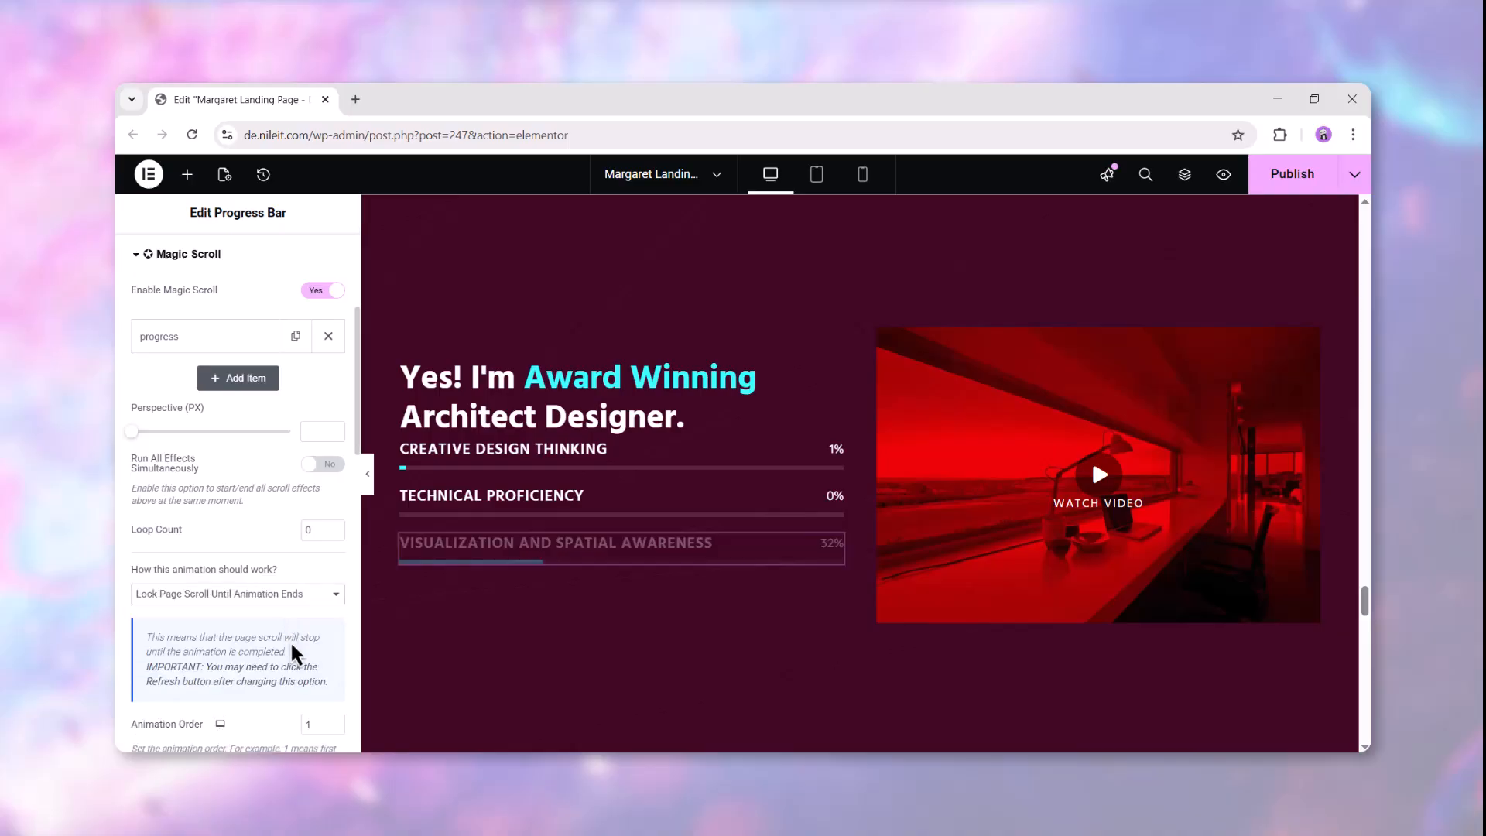
pyautogui.doubleClick(315, 732)
pyautogui.write('3')
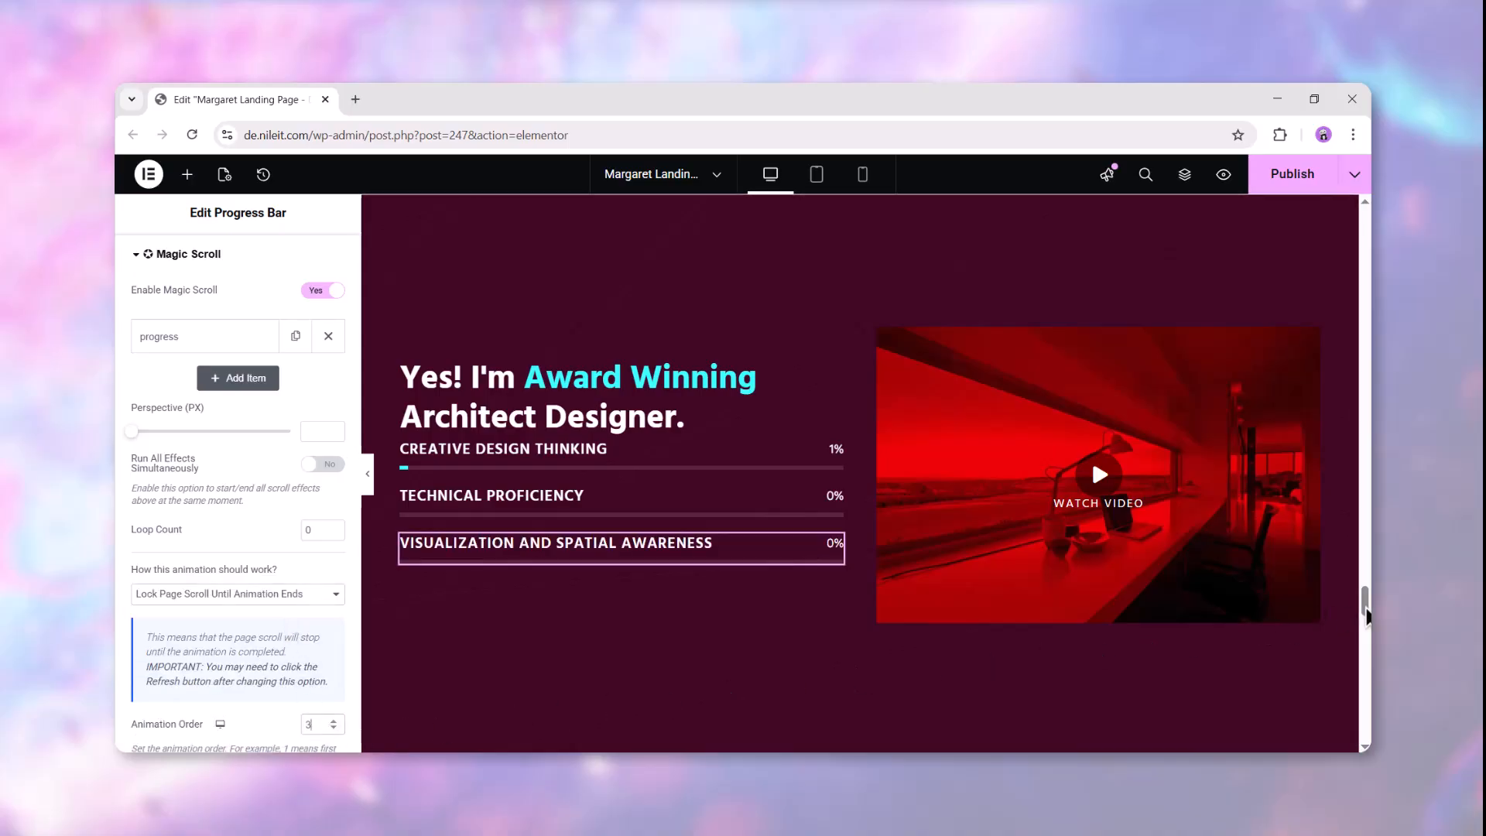
# - Preview the page-locked section in both scroll directions to check the order in which the three progress bars animate
pyautogui.scroll(-2, 1366, 608)
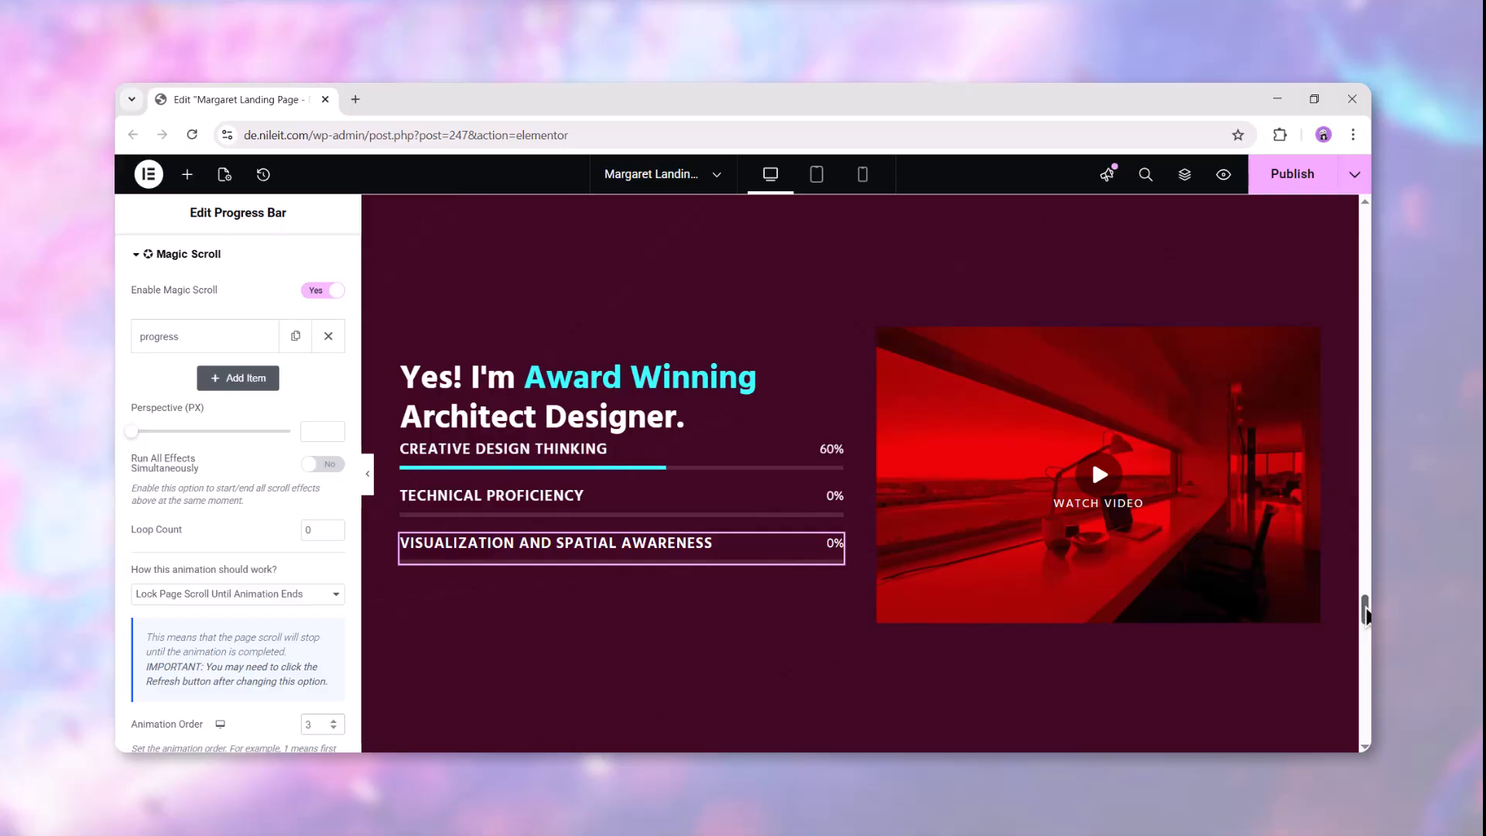
pyautogui.scroll(-3, 1365, 615)
pyautogui.scroll(-6, 1366, 615)
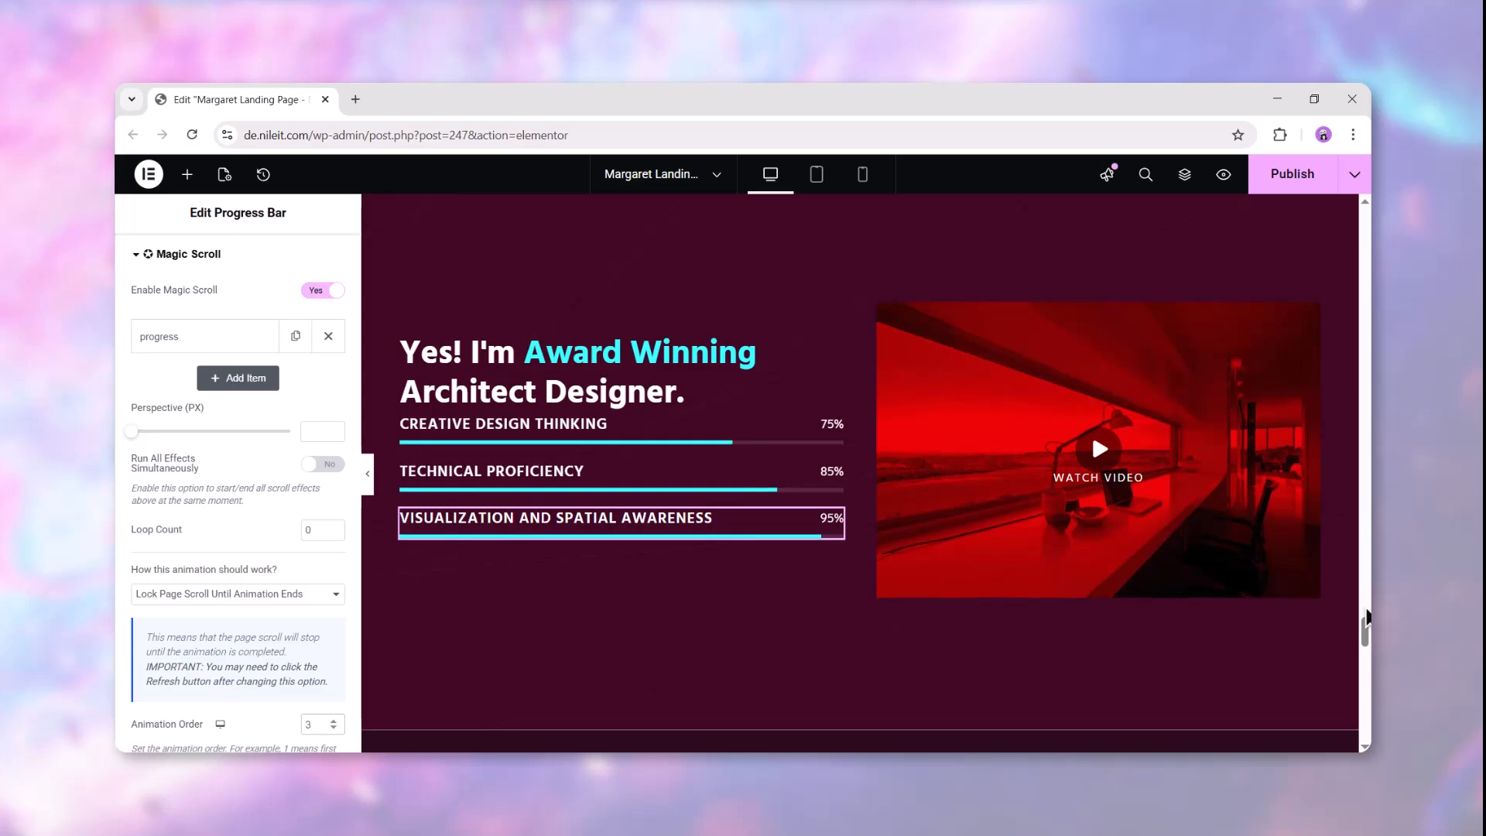
pyautogui.scroll(4, 1366, 615)
pyautogui.scroll(5, 1366, 615)
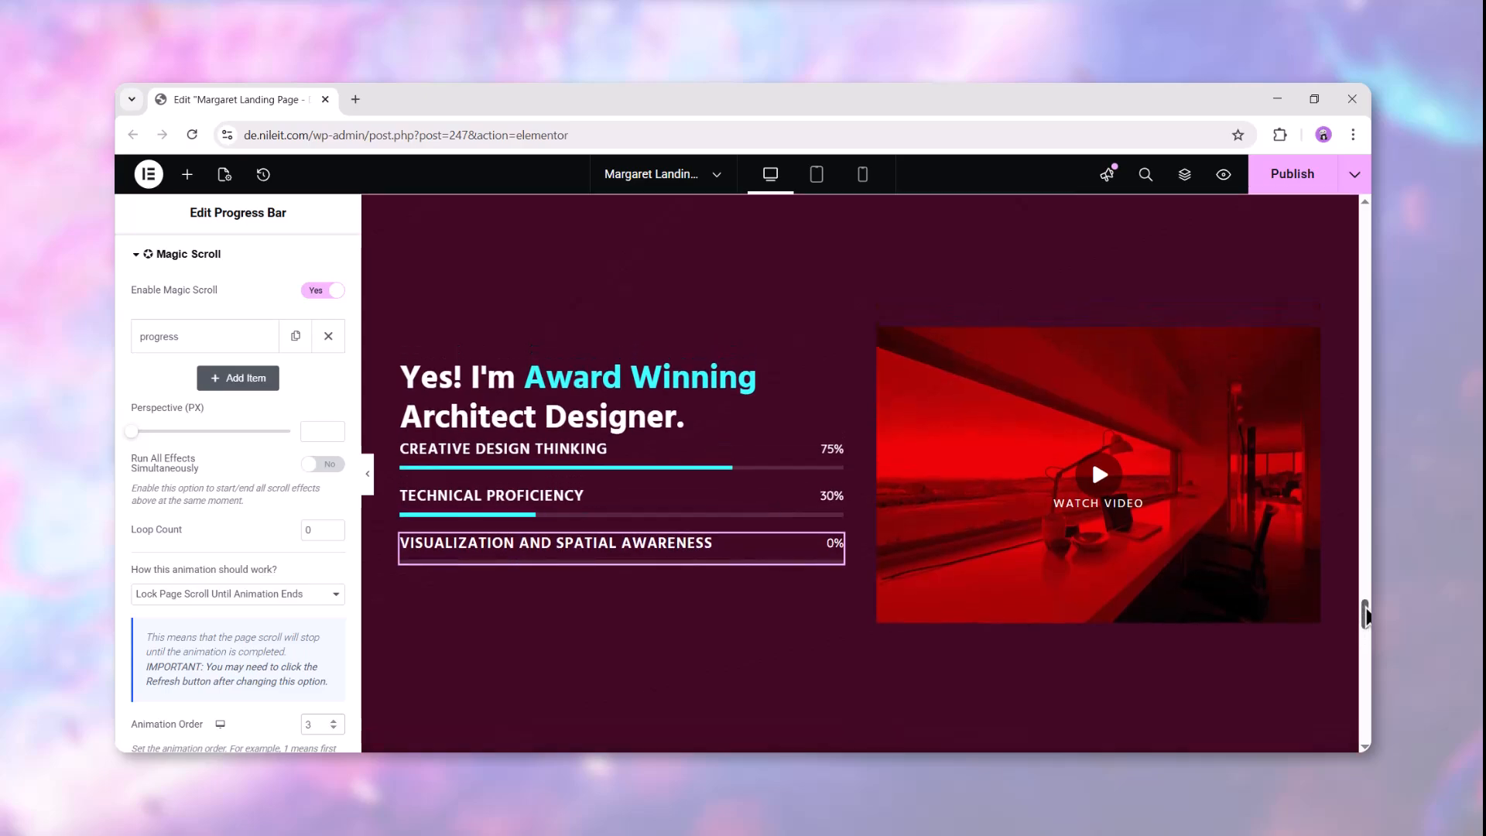
pyautogui.scroll(-3, 1366, 615)
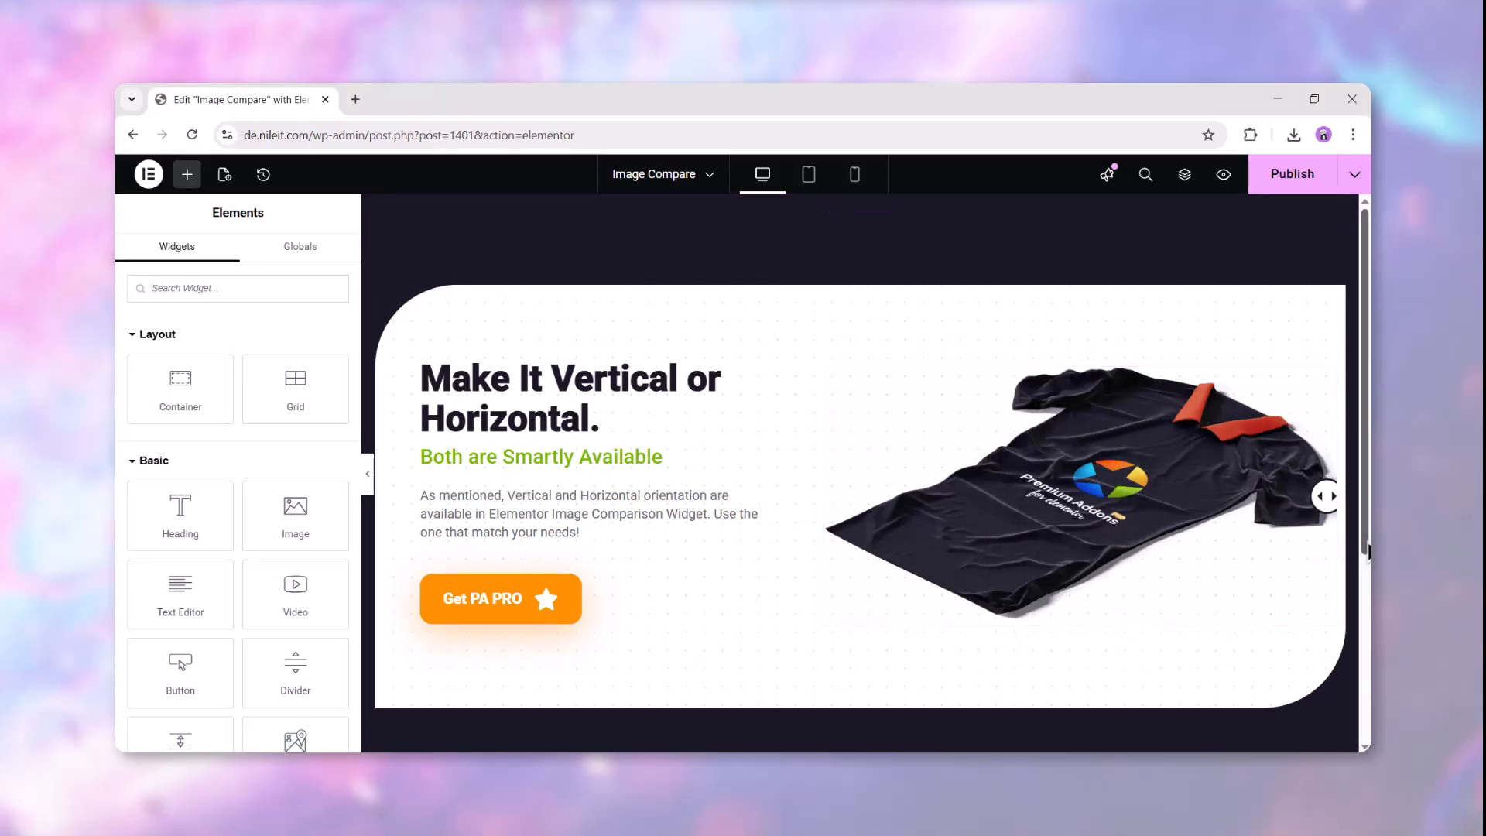
# - Turn on Use With Magic Scroll in the display options of the shirt's Image Comparison widget
pyautogui.moveTo(1365, 543)
pyautogui.mouseDown()
pyautogui.moveTo(1366, 643)
pyautogui.moveTo(1366, 537)
pyautogui.mouseUp()
pyautogui.click(1167, 504)
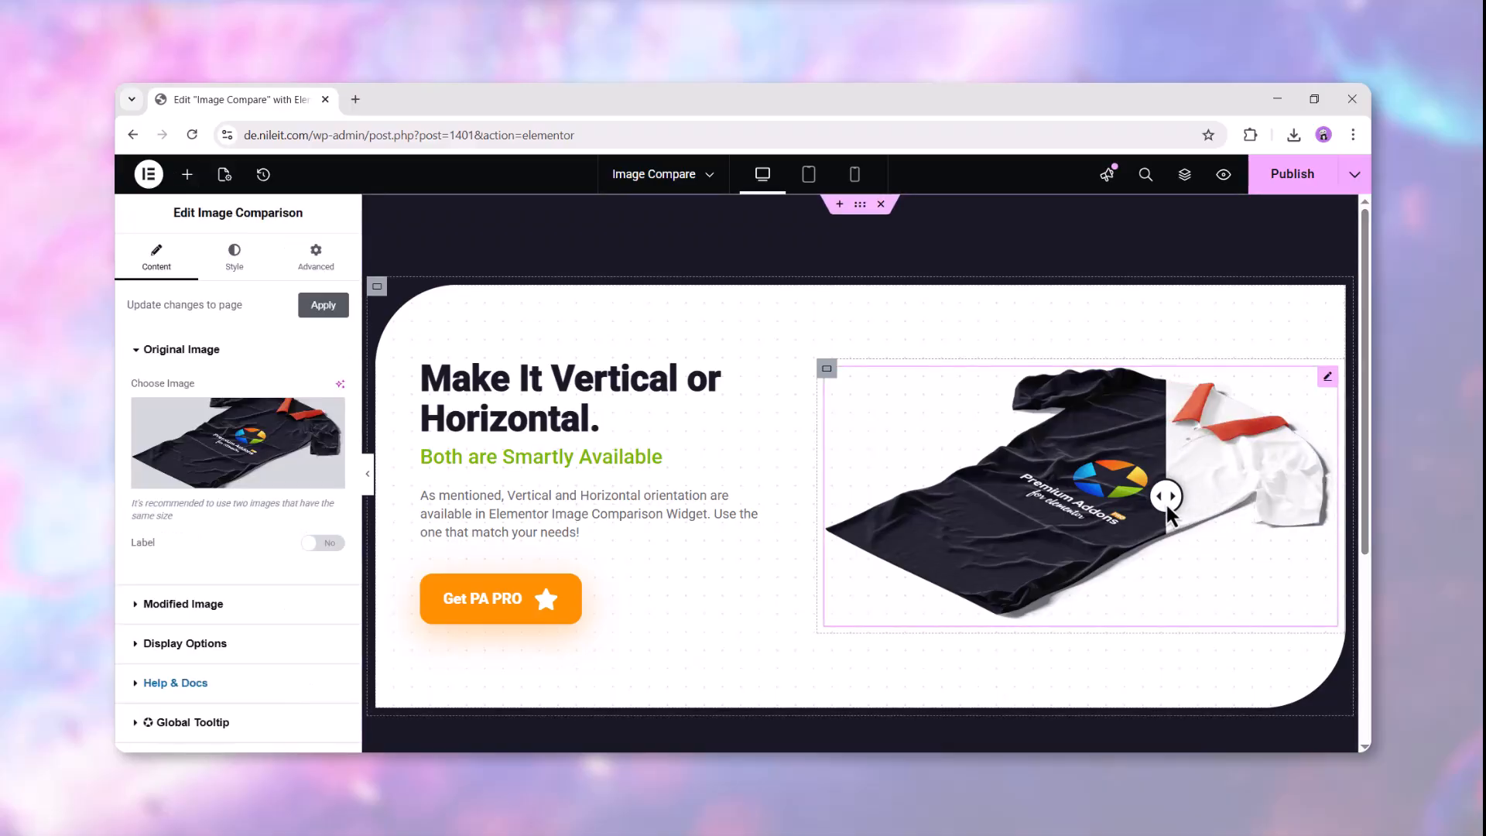
pyautogui.scroll(-3, 246, 654)
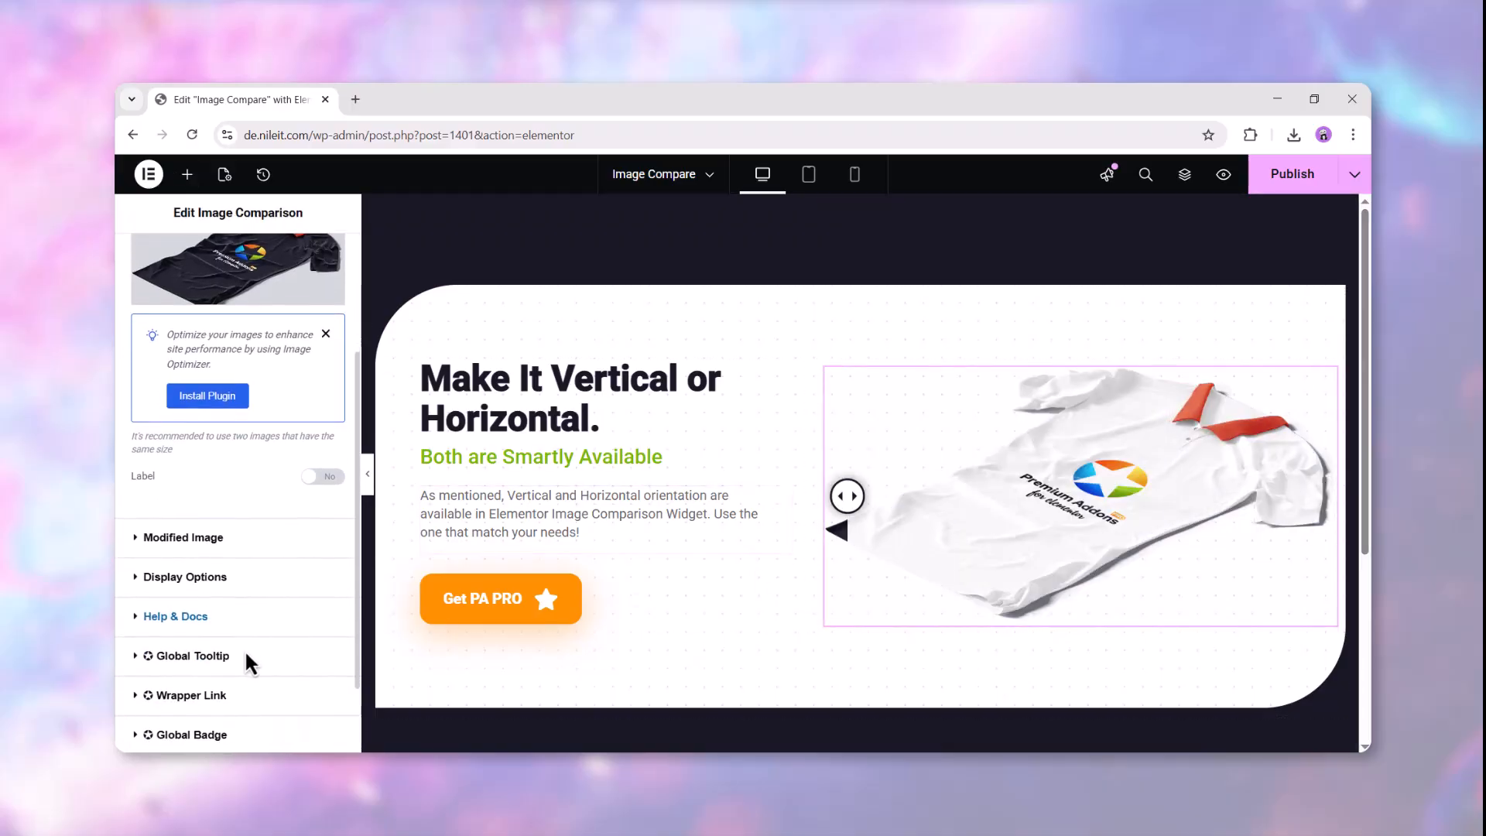
pyautogui.click(245, 577)
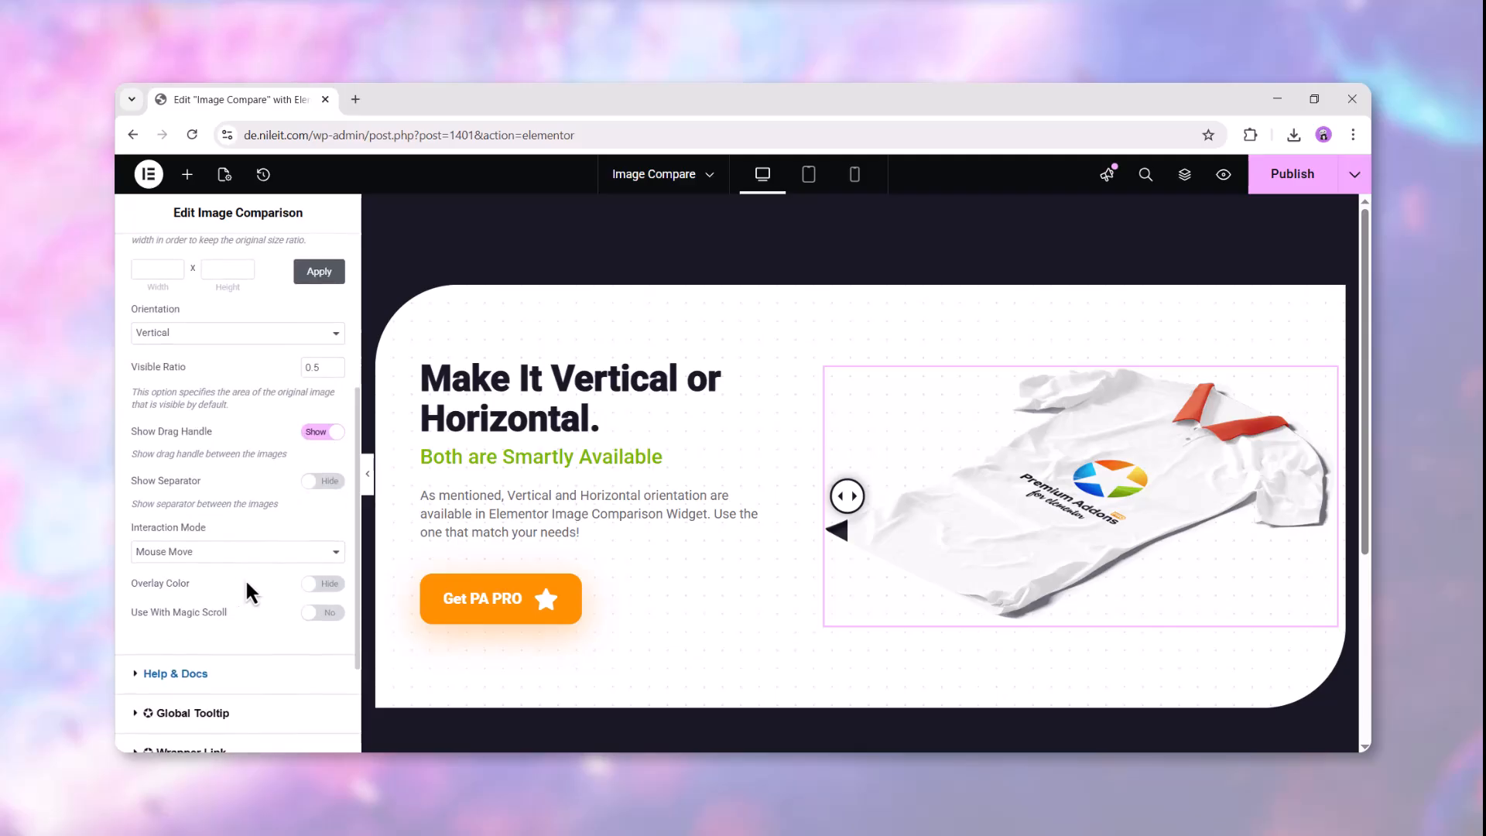
pyautogui.click(313, 612)
pyautogui.scroll(5, 312, 618)
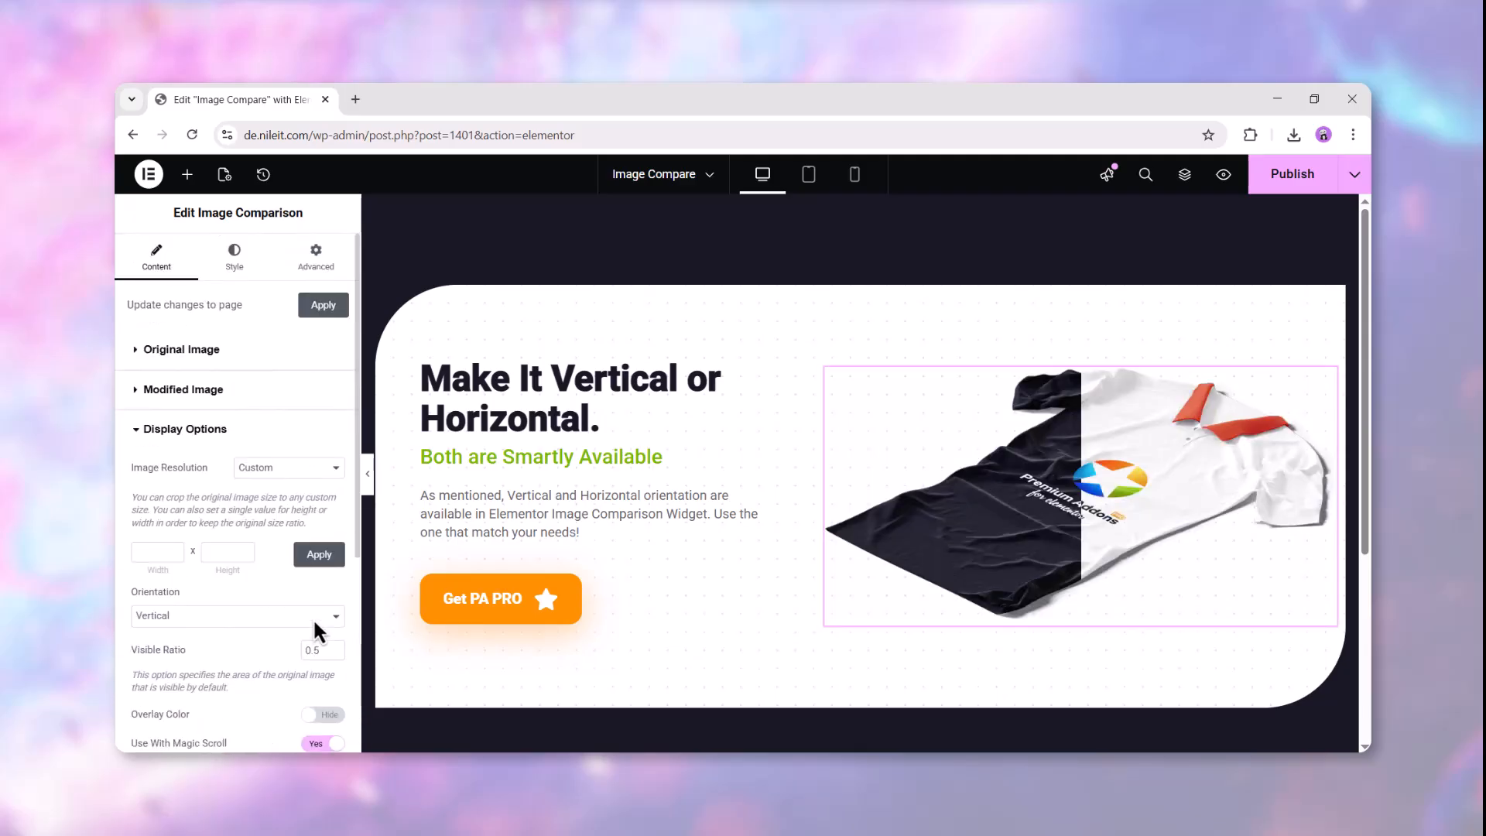
# - Enable Magic Scroll on the shirt's Image Comparison widget with the Image Compare animation and preview it on the page
pyautogui.click(314, 263)
pyautogui.scroll(-10, 302, 374)
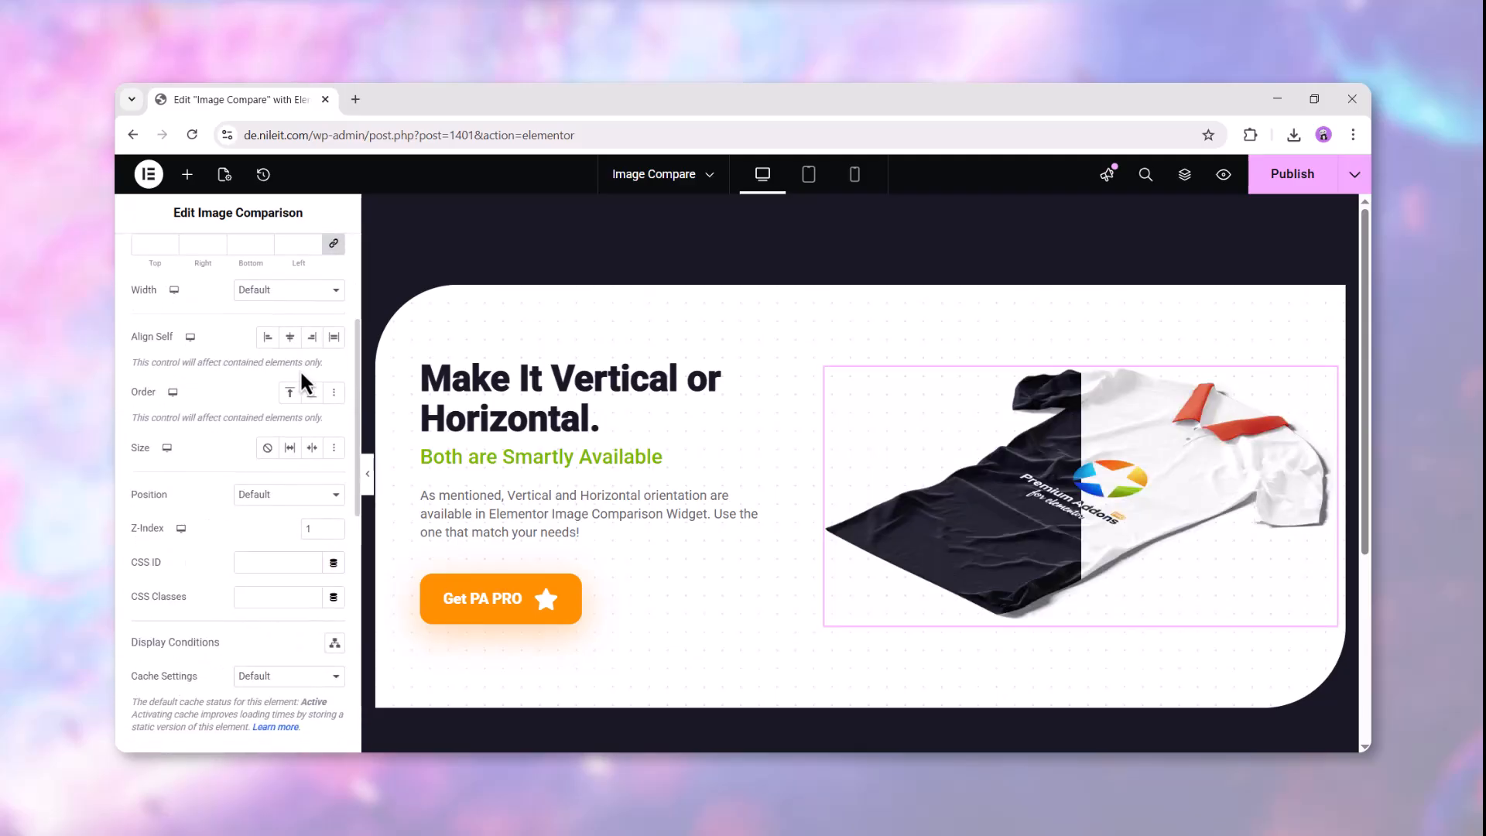
pyautogui.click(293, 533)
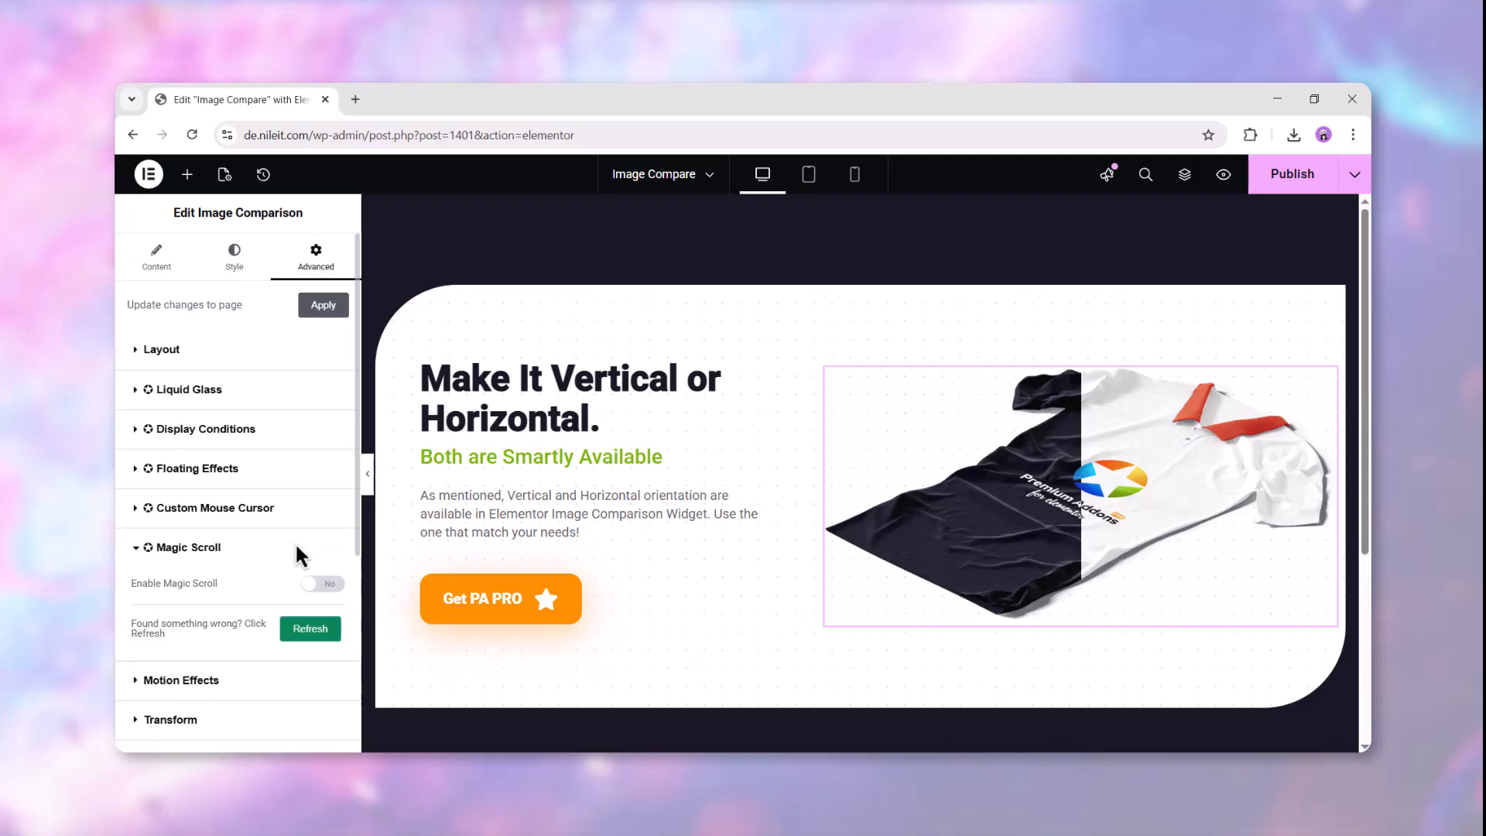
pyautogui.click(316, 586)
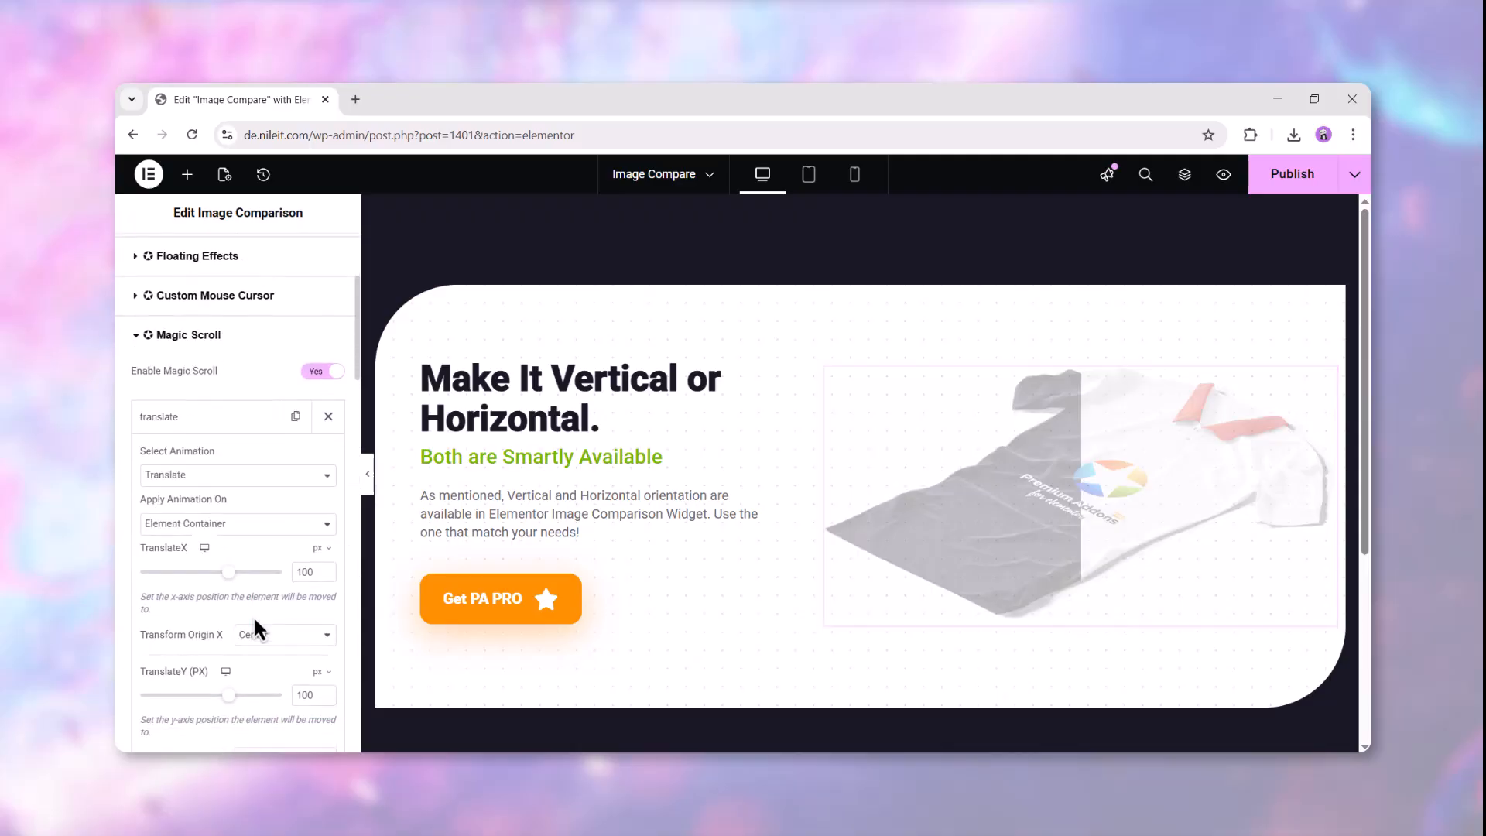
pyautogui.scroll(-4, 251, 596)
pyautogui.click(235, 401)
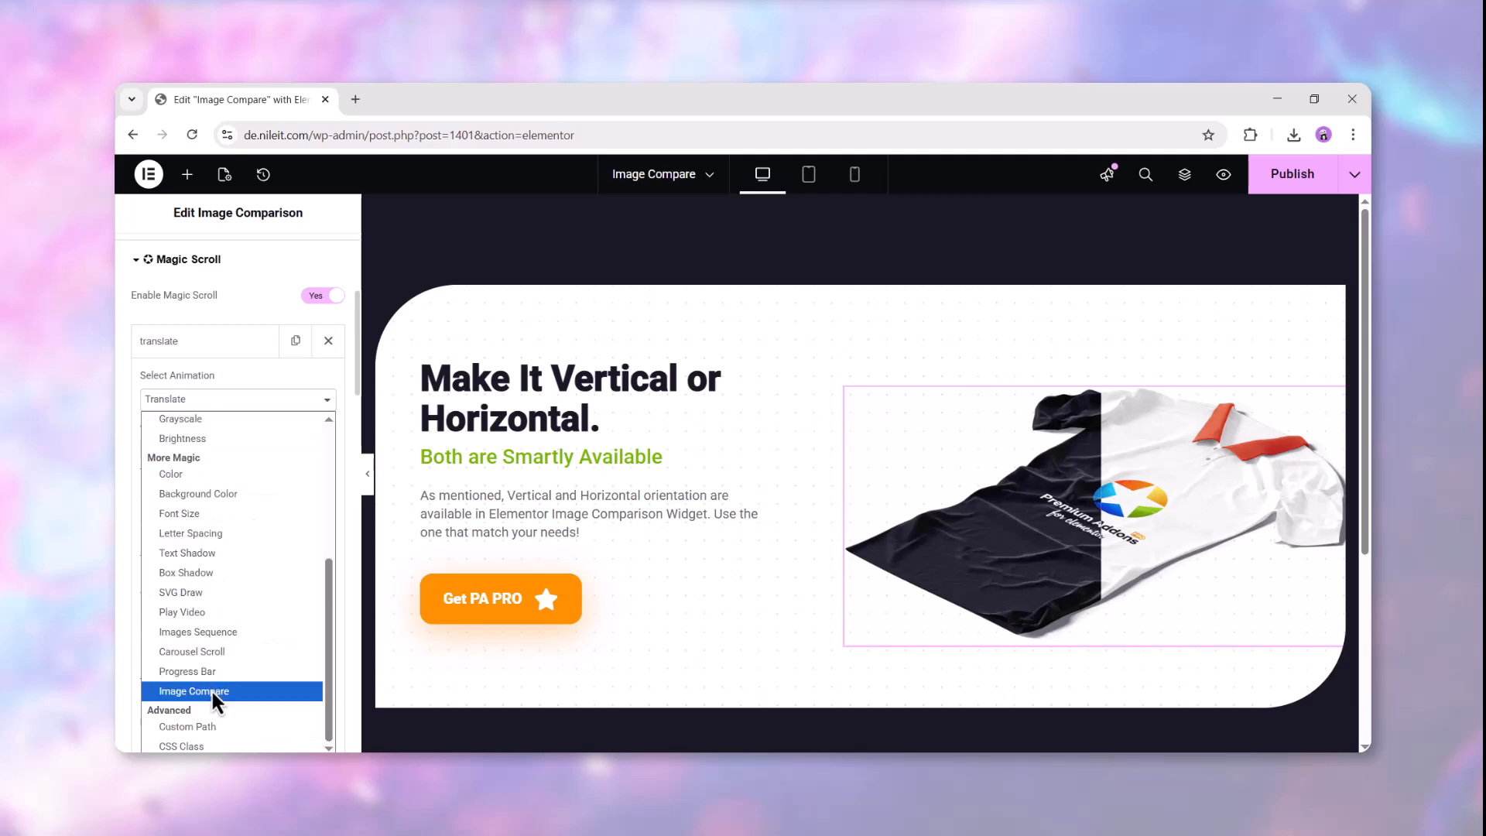
pyautogui.click(211, 692)
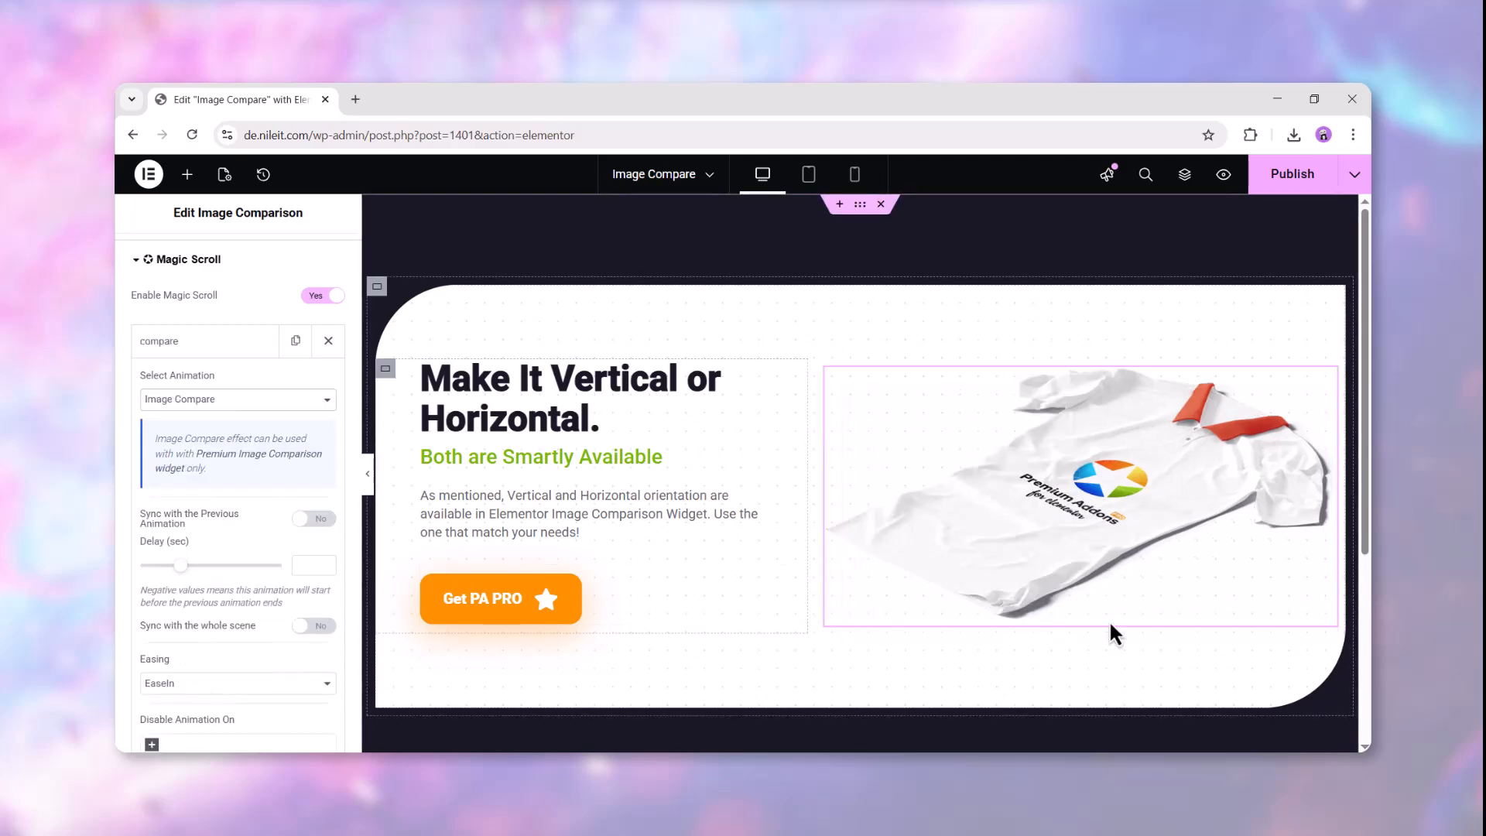
pyautogui.scroll(-5, 1367, 497)
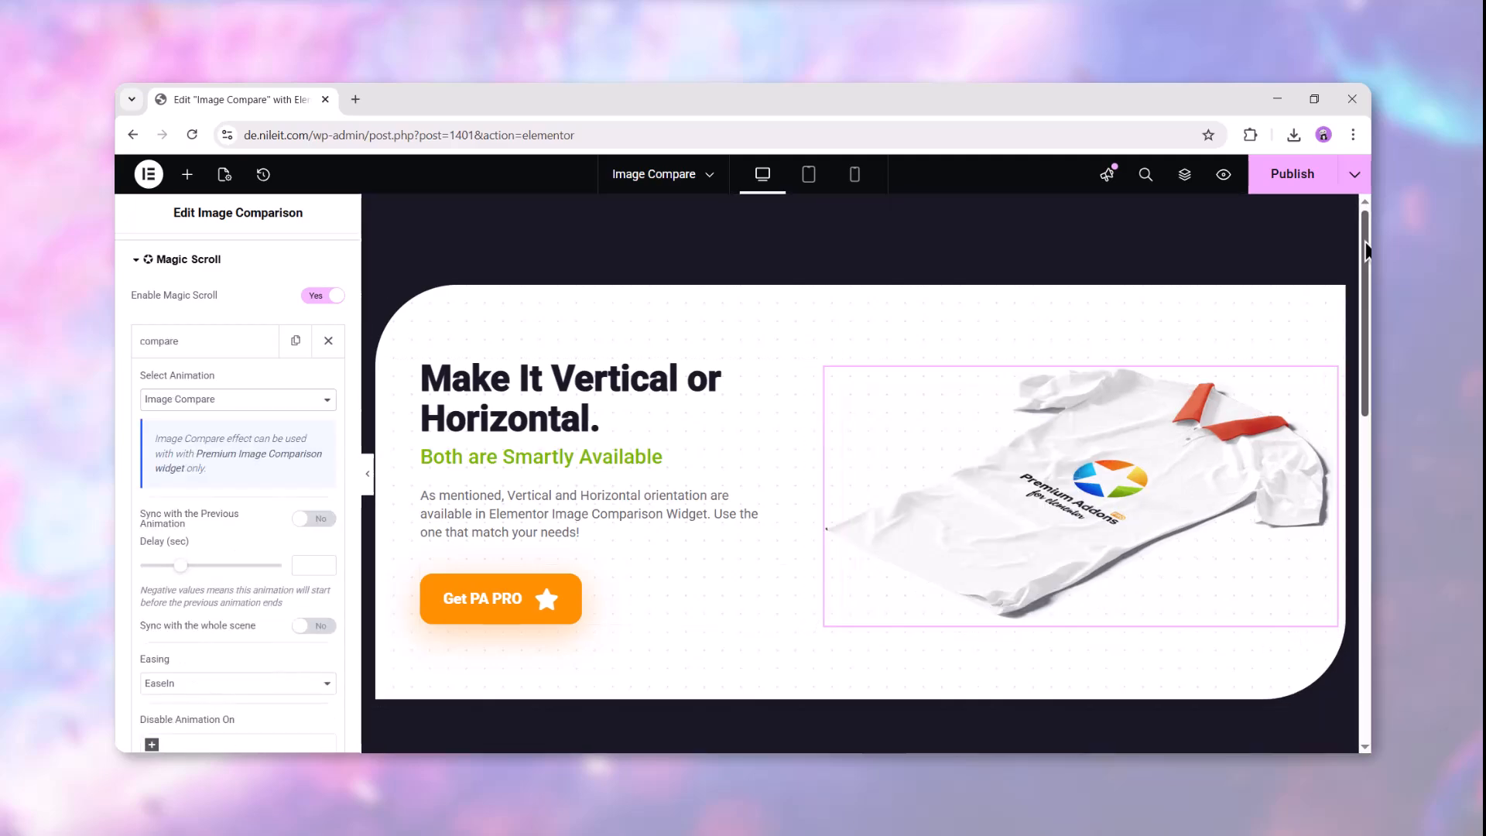
pyautogui.moveTo(1367, 367); pyautogui.dragTo(1367, 238)
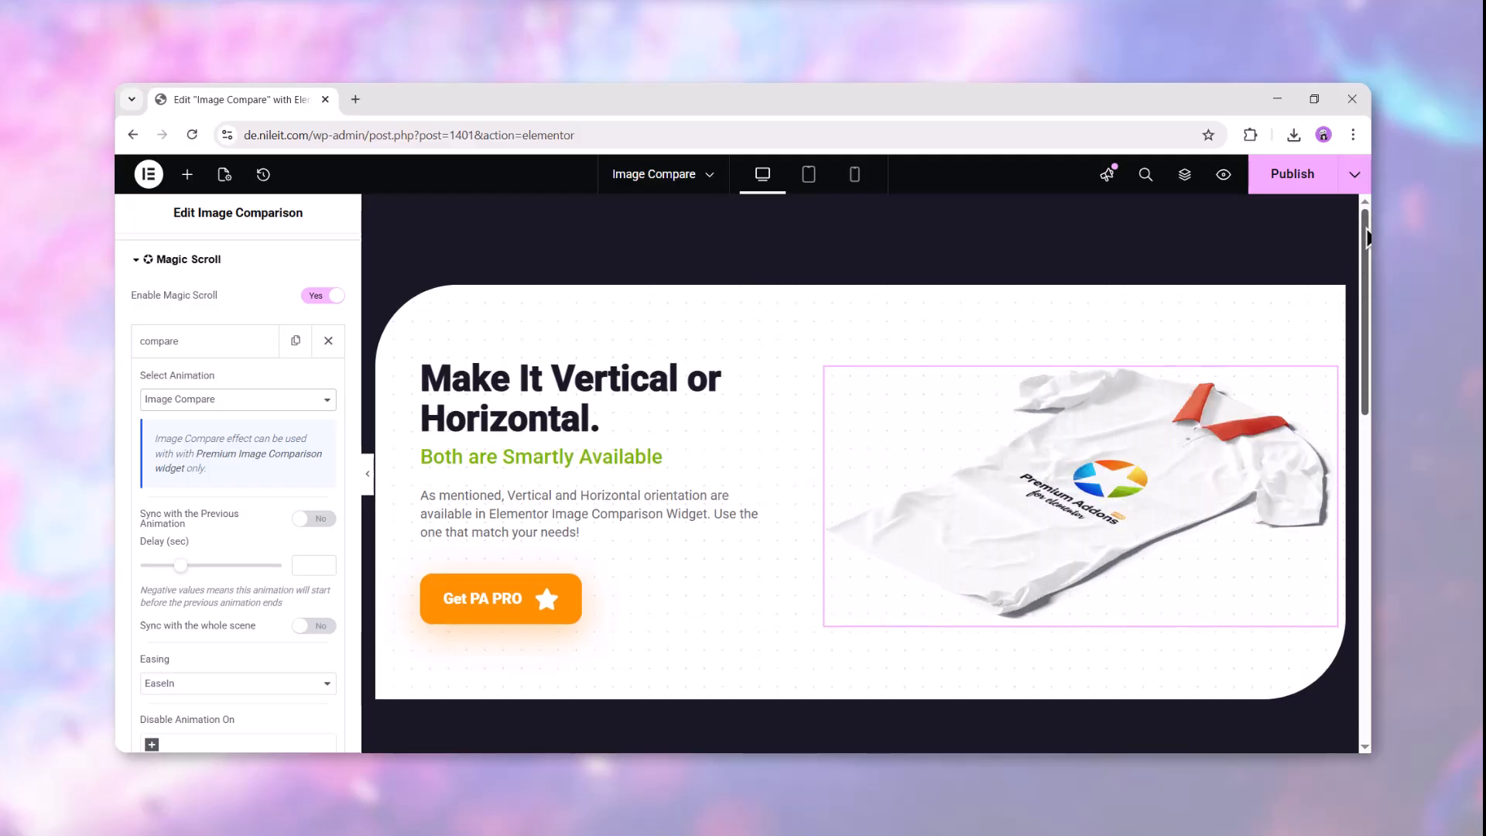